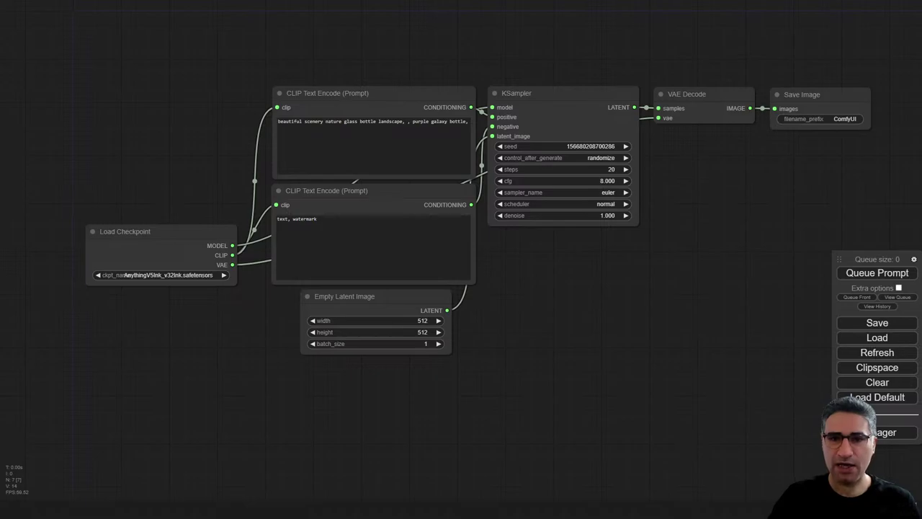
- Open the ArchAi3D Patreon page in a new browser tab and look through the posts for the architectural facade design files
key("ctrl+t")
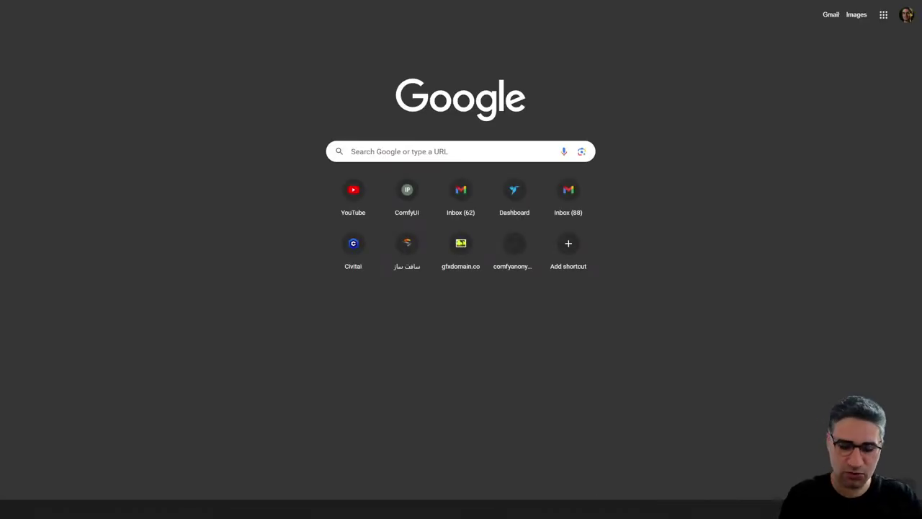
type("p")
key("Escape")
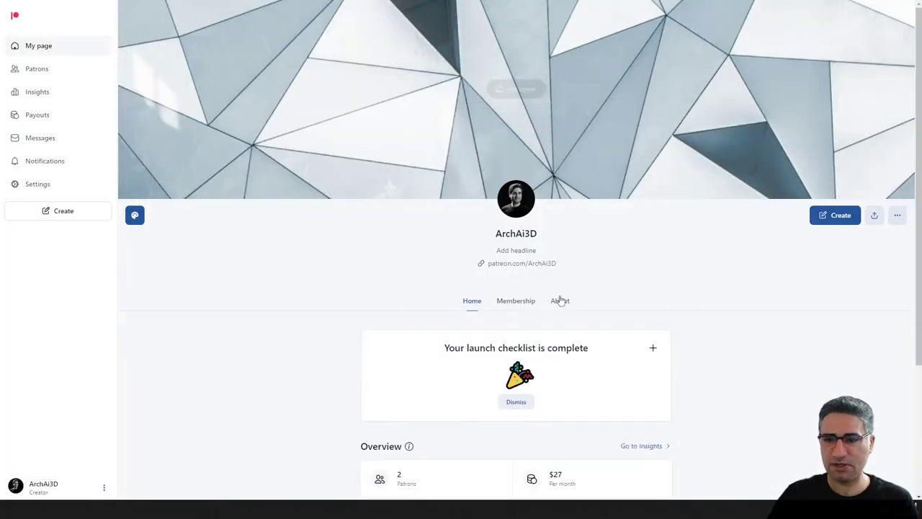
scroll(560, 295, "down", 3)
scroll(560, 292, "down", 5)
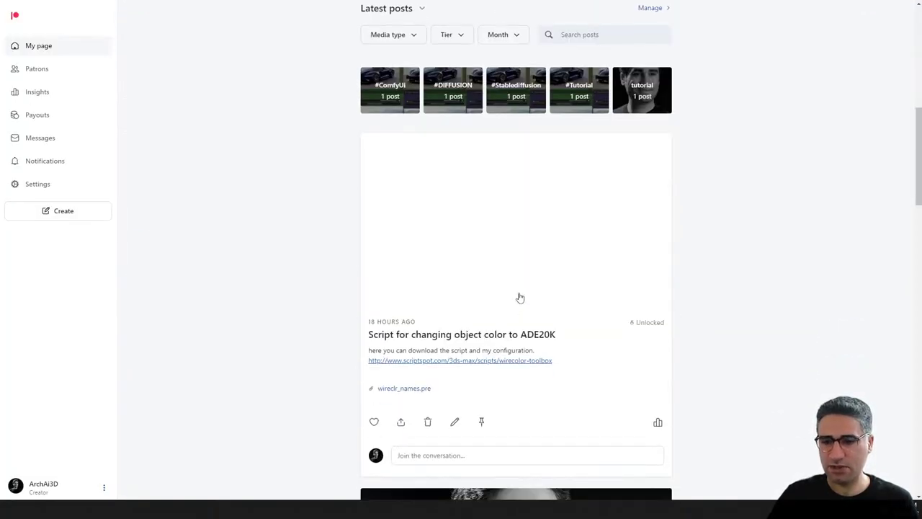
scroll(461, 363, "down", 12)
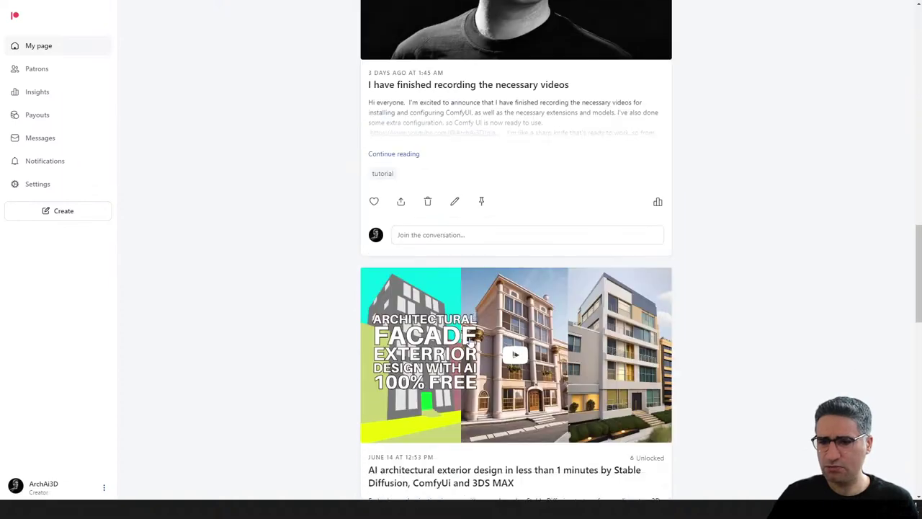
scroll(502, 243, "up", 2)
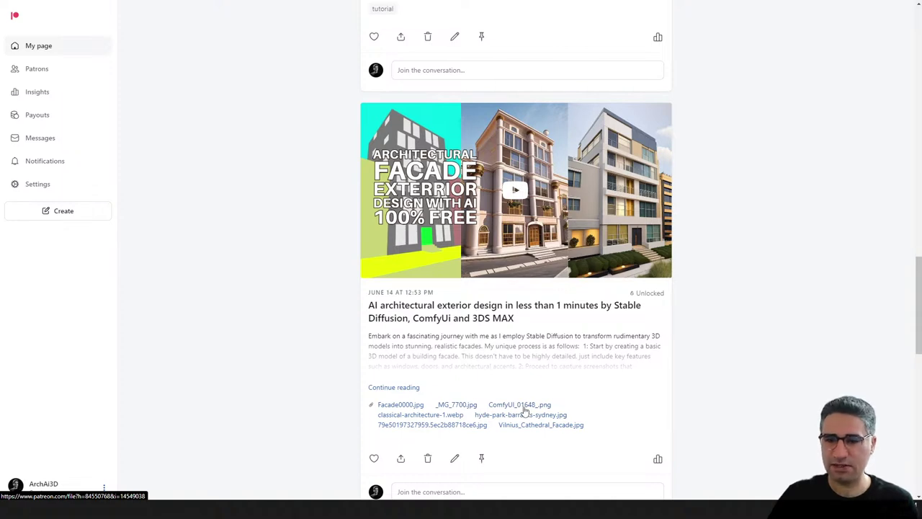
scroll(523, 410, "up", 1)
scroll(323, 355, "up", 3)
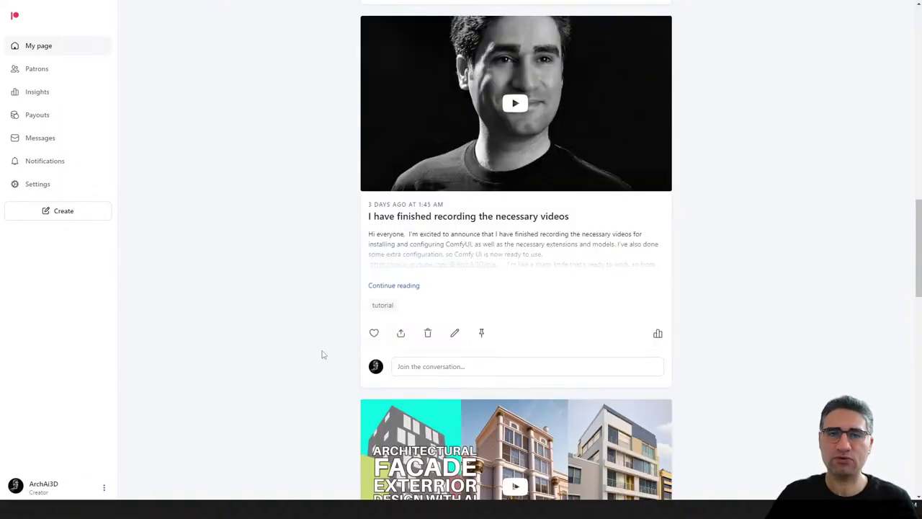
scroll(322, 354, "up", 1)
scroll(322, 354, "down", 5)
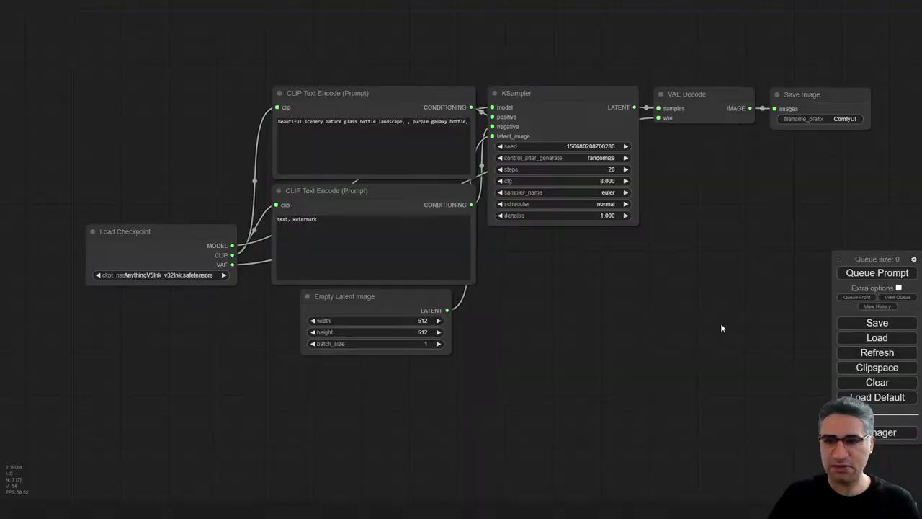
- Return to the ComfyUI graph and bring up the WORKFLOW folder on drive D in the file explorer
left_click_drag(630, 333, 621, 327)
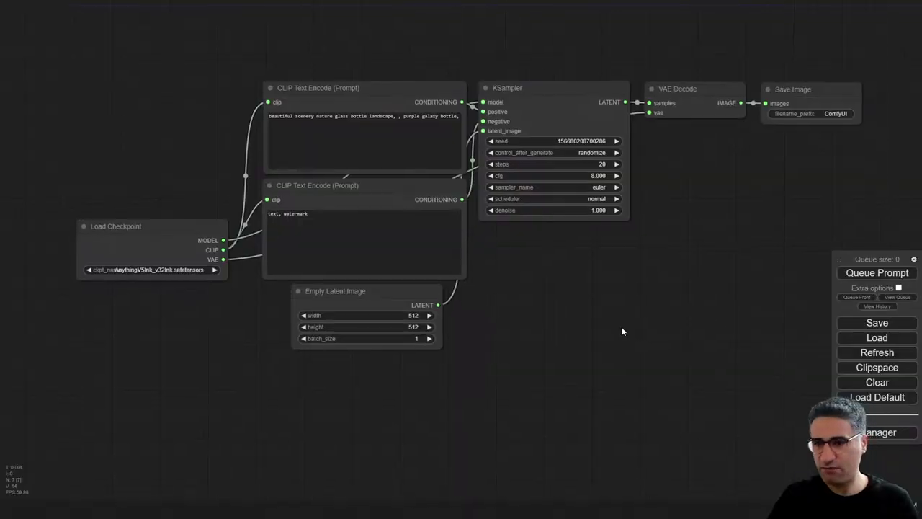
scroll(526, 294, "up", 3)
scroll(541, 307, "down", 2)
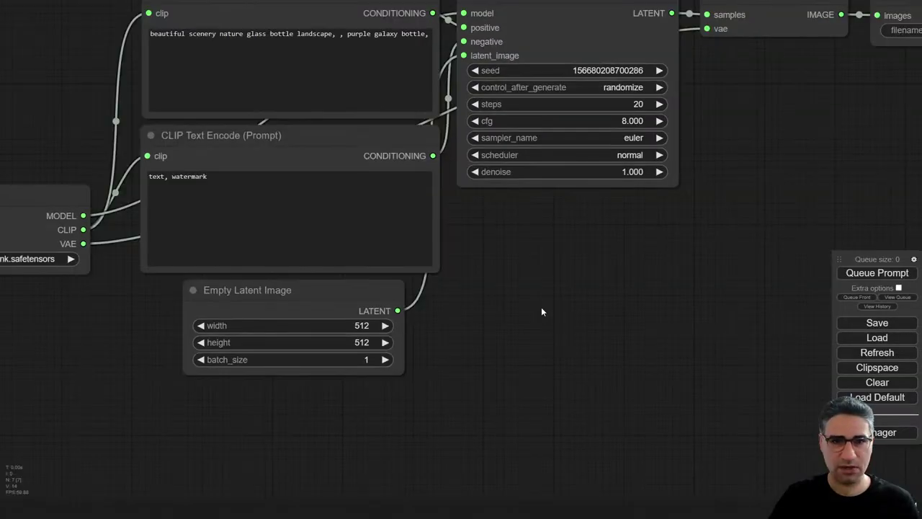
left_click_drag(0, 44, 272, 84)
left_click(280, 216)
left_click_drag(232, 207, 149, 195)
left_click(172, 146)
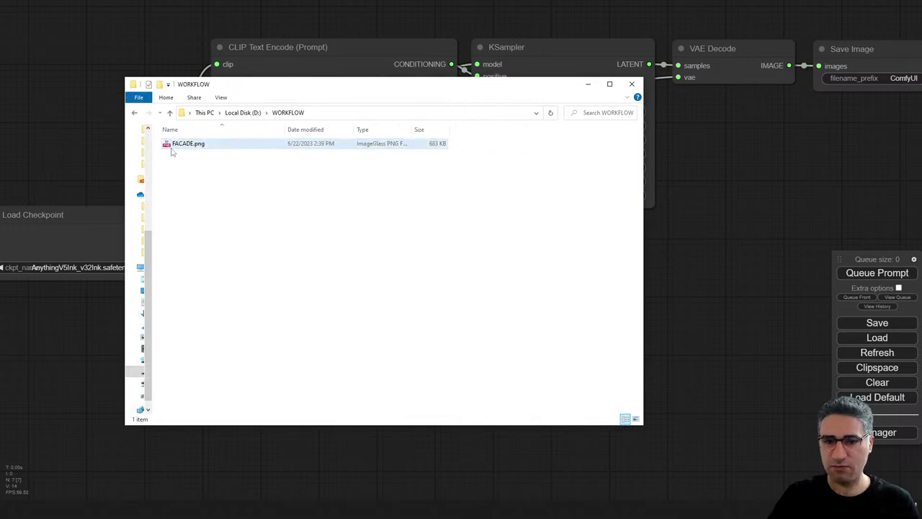
- Open FACADE.png in the image viewer, inspect the building facade up close, and close the viewer
double_click(181, 144)
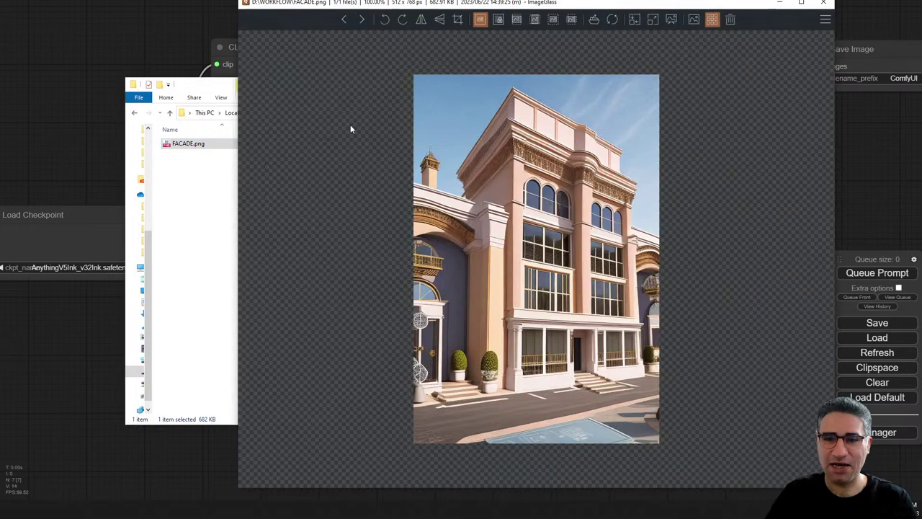
left_click_drag(523, 4, 364, 8)
scroll(384, 224, "up", 3)
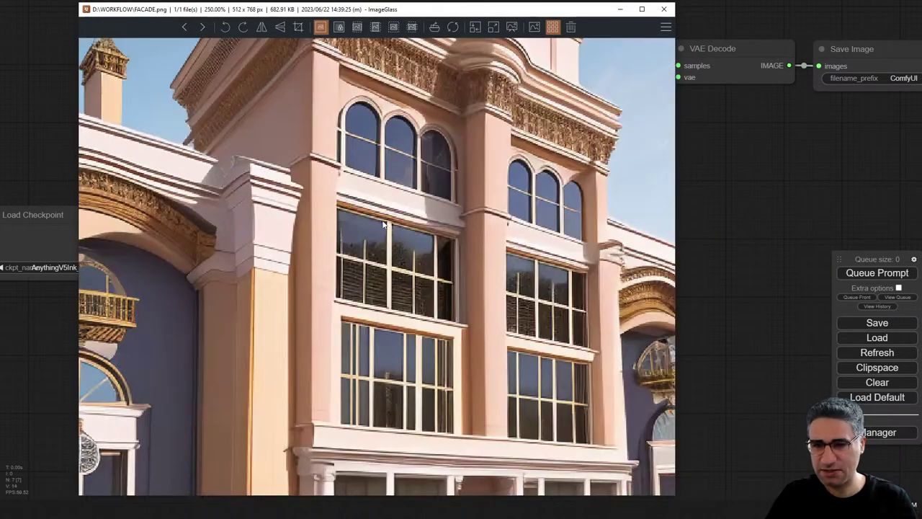
scroll(368, 229, "down", 2)
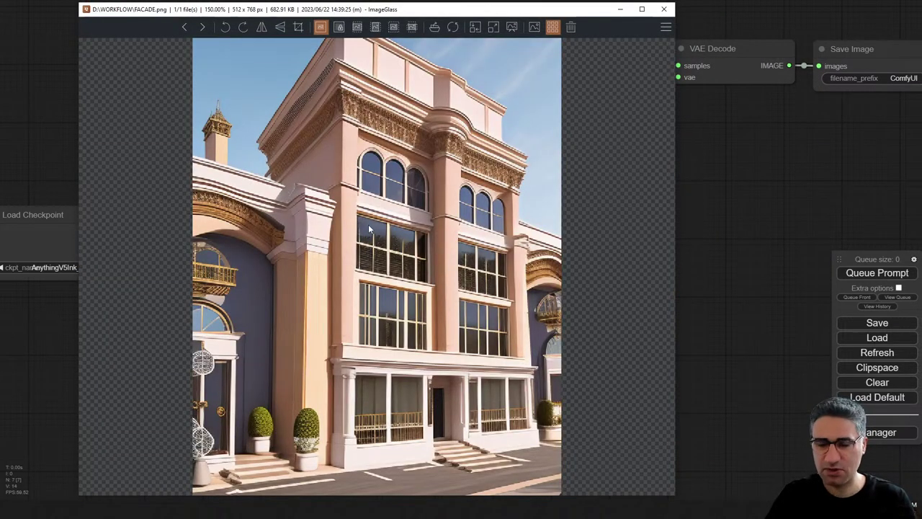
scroll(368, 225, "down", 1)
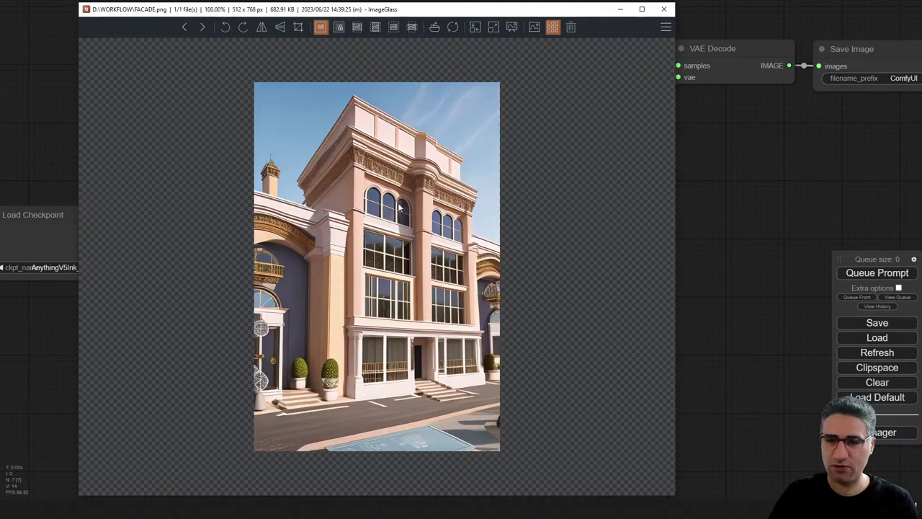
left_click(665, 9)
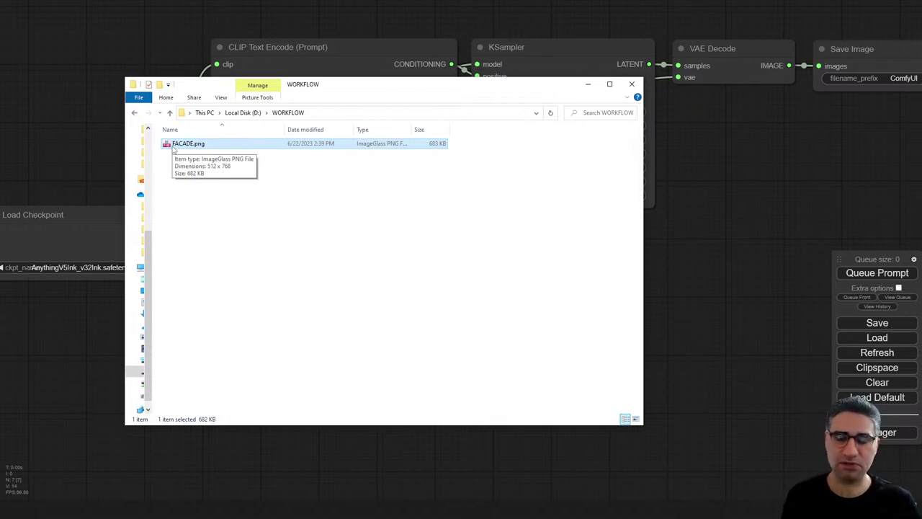
- Move the file window aside and load the workflow embedded in FACADE.png onto the ComfyUI canvas
left_click_drag(330, 86, 0, 60)
left_click_drag(0, 270, 483, 274)
left_click_drag(0, 108, 681, 158)
left_click_drag(501, 216, 175, 128)
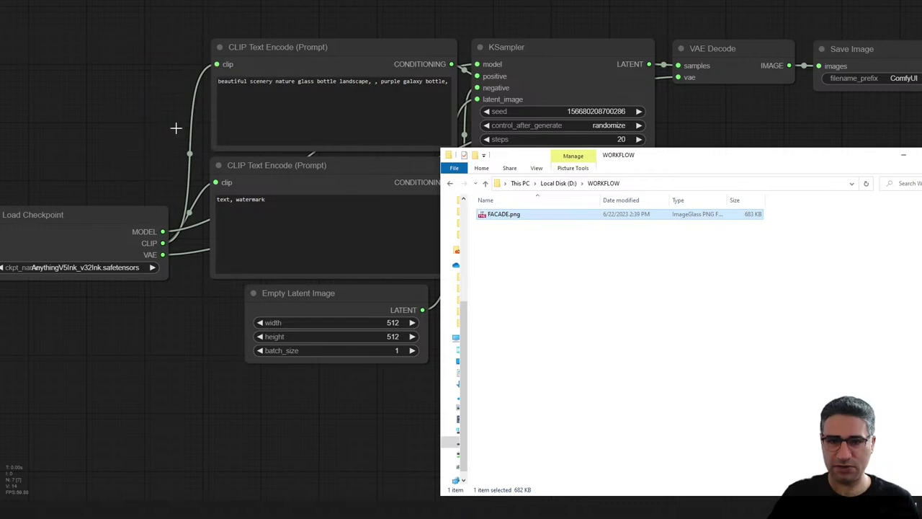
- Survey the loaded workflow from the loader node across to the sampler and image input groups
left_click_drag(406, 273, 178, 226)
scroll(179, 226, "down", 5)
left_click_drag(711, 267, 329, 113)
scroll(328, 113, "down", 10)
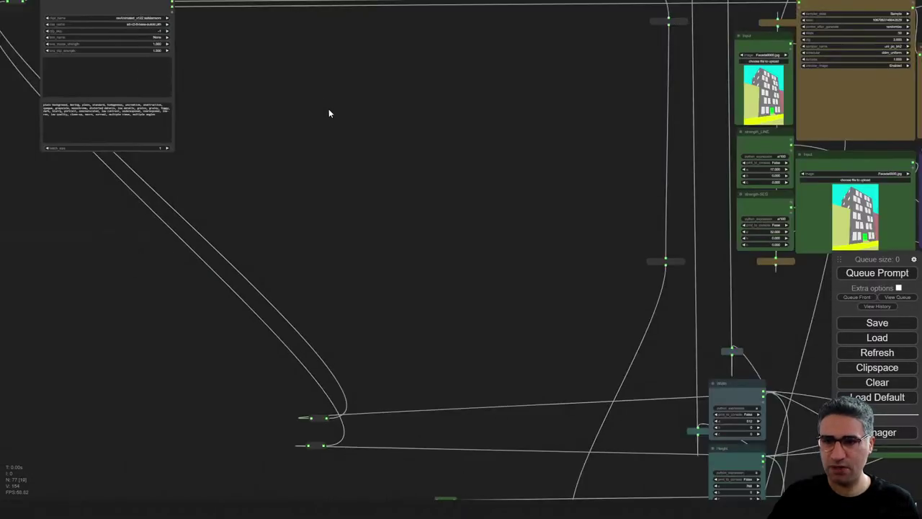
left_click_drag(436, 174, 214, 284)
scroll(214, 72, "down", 4)
scroll(306, 255, "up", 1)
scroll(307, 255, "up", 5)
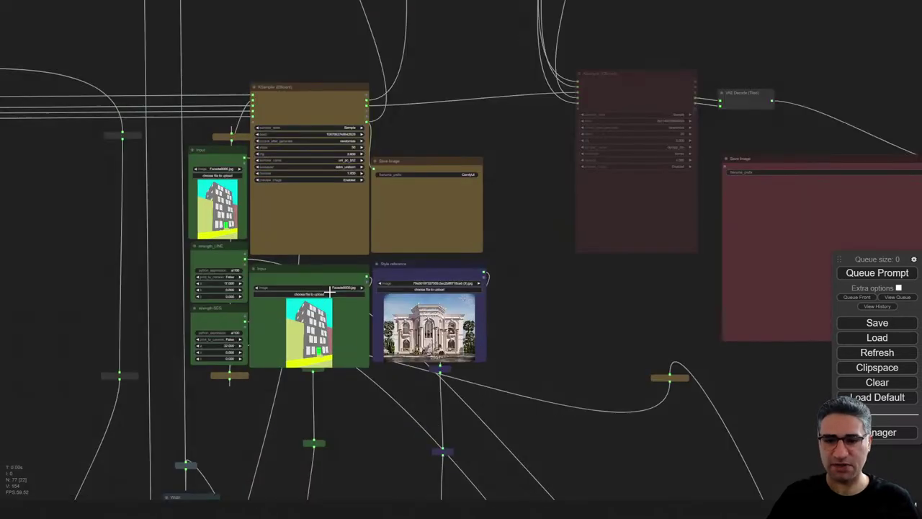
- Examine the KSampler settings, the strength_LINE and strength-SEG nodes, and the Input and Style reference image nodes
left_click_drag(253, 244, 273, 182)
scroll(274, 182, "up", 3)
left_click_drag(375, 146, 372, 294)
scroll(372, 294, "down", 4)
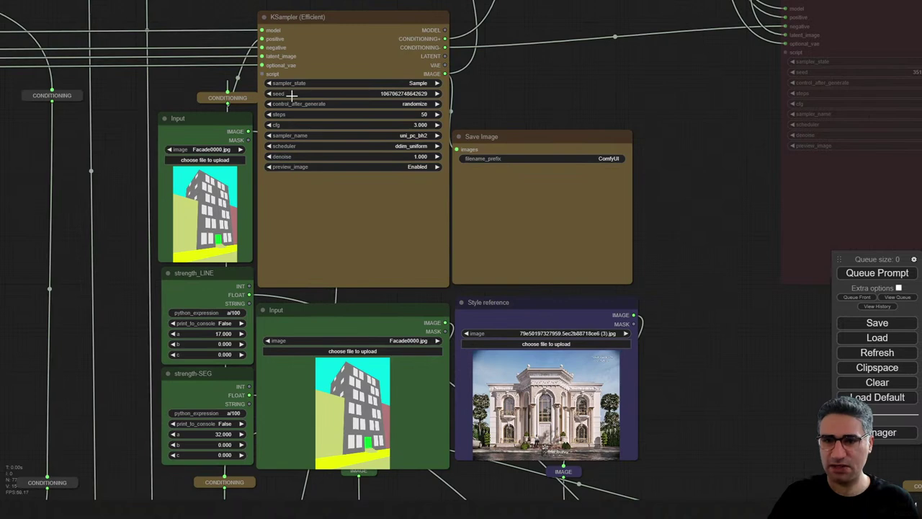
scroll(363, 314, "up", 4)
left_click_drag(363, 294, 382, 166)
mouse_move(325, 183)
left_mouse_down()
mouse_move(335, 146)
mouse_move(333, 172)
left_mouse_up()
mouse_move(670, 172)
left_mouse_down()
mouse_move(671, 160)
mouse_move(670, 170)
left_mouse_up()
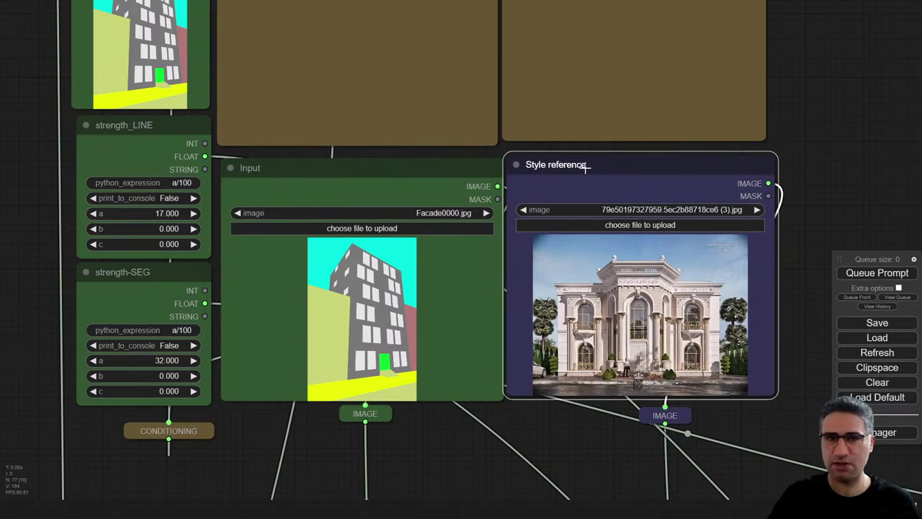
left_click_drag(32, 136, 56, 121)
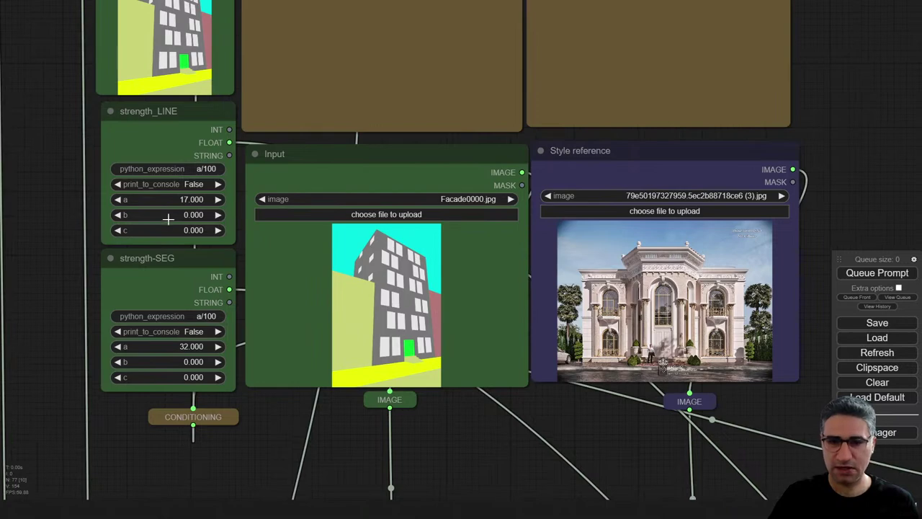
- Examine the overall graph layout, including the Evaluate Floats and upscaling nodes above the main sampler
scroll(198, 307, "down", 5)
scroll(198, 306, "down", 5)
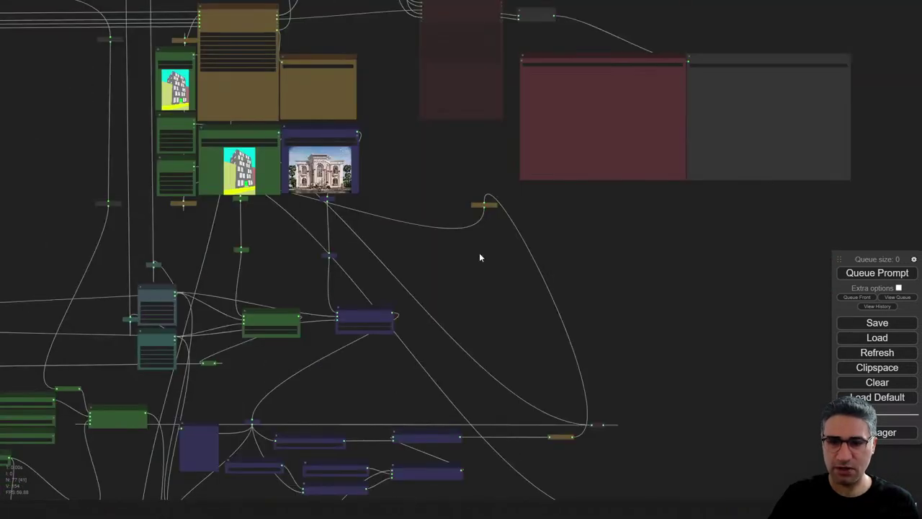
left_click_drag(440, 181, 552, 398)
left_click_drag(514, 215, 428, 302)
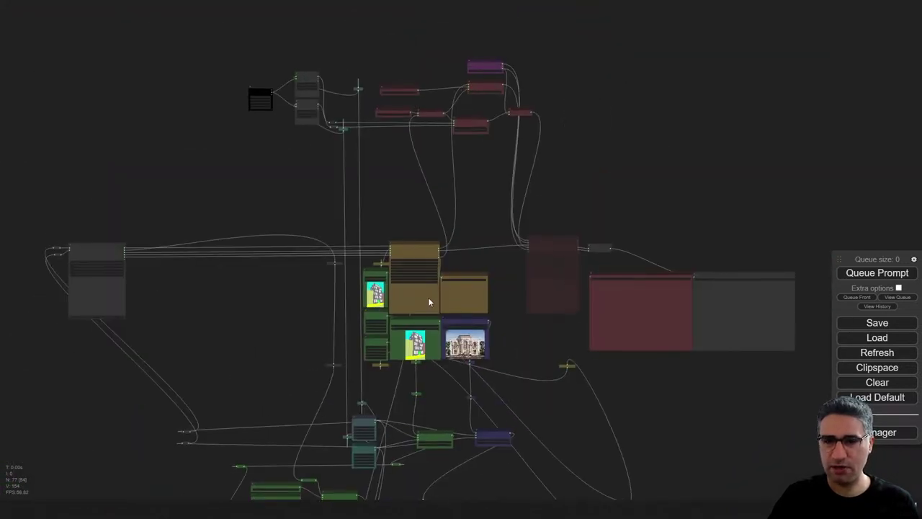
scroll(309, 82, "up", 11)
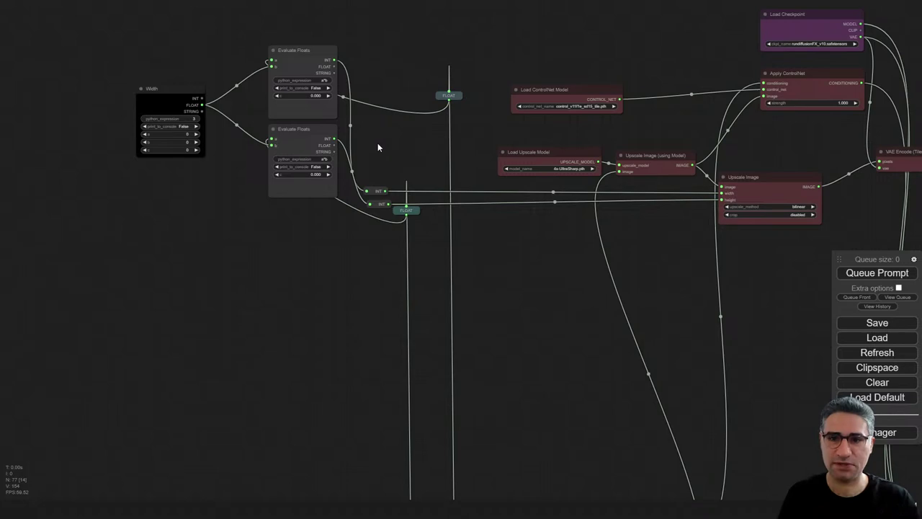
left_click_drag(469, 267, 304, 34)
left_click_drag(598, 313, 531, 150)
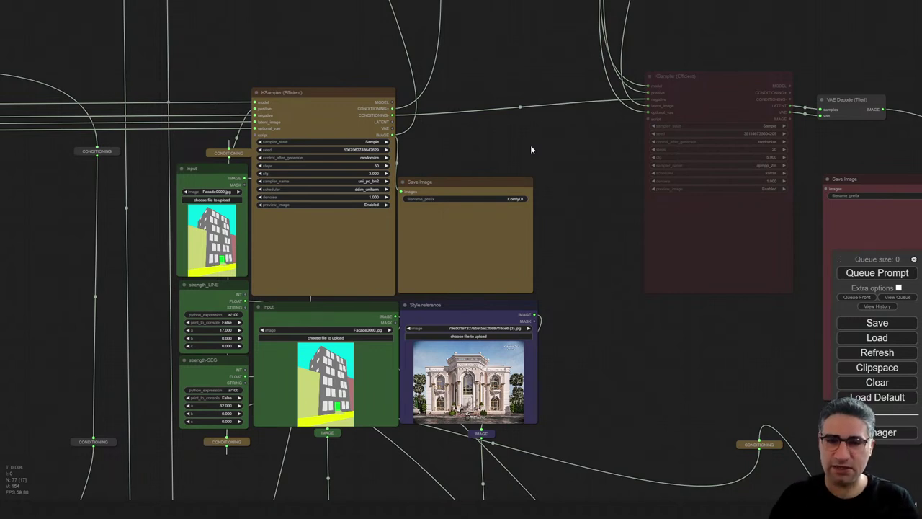
- Replace the current graph with the default workflow and bring its nodes into view
left_click(884, 401)
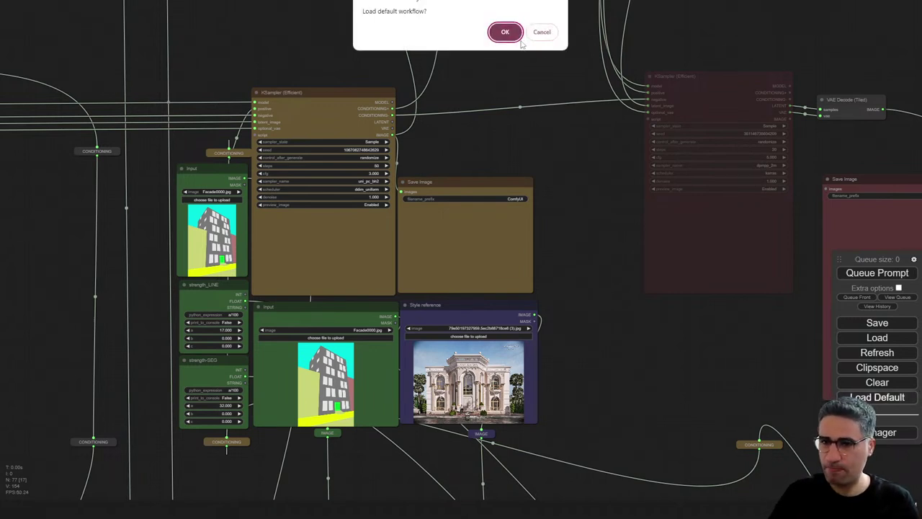
left_click(506, 29)
scroll(422, 272, "down", 7)
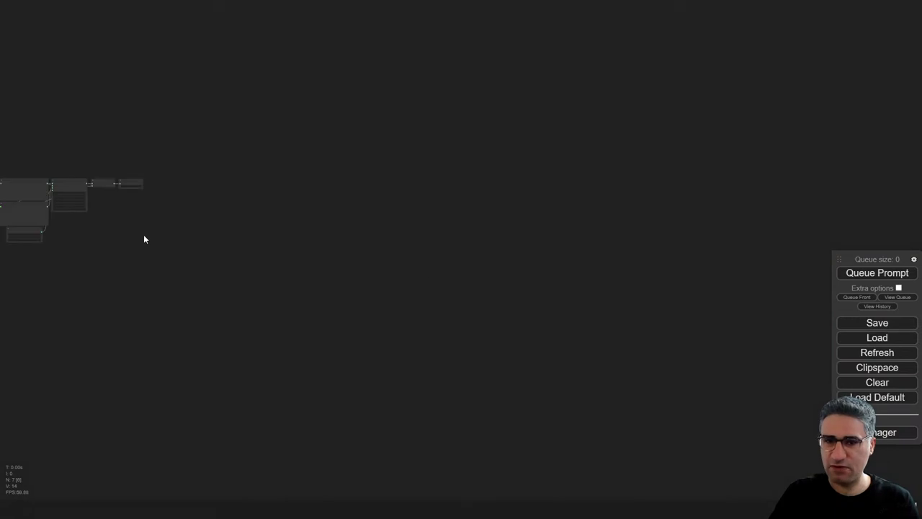
left_click_drag(143, 234, 334, 191)
scroll(317, 188, "up", 8)
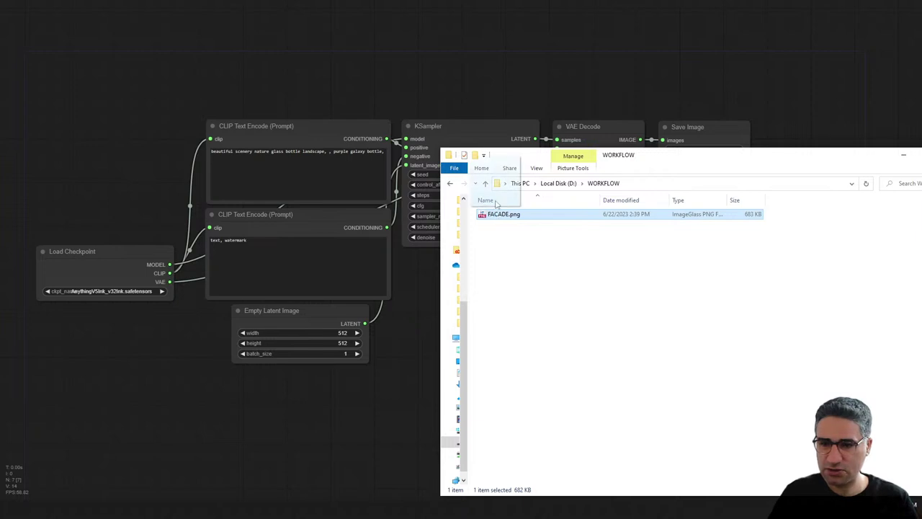
- Load the workflow from FACADE.png onto the canvas again and look over its loader, sampler and image nodes
left_click_drag(495, 204, 344, 81)
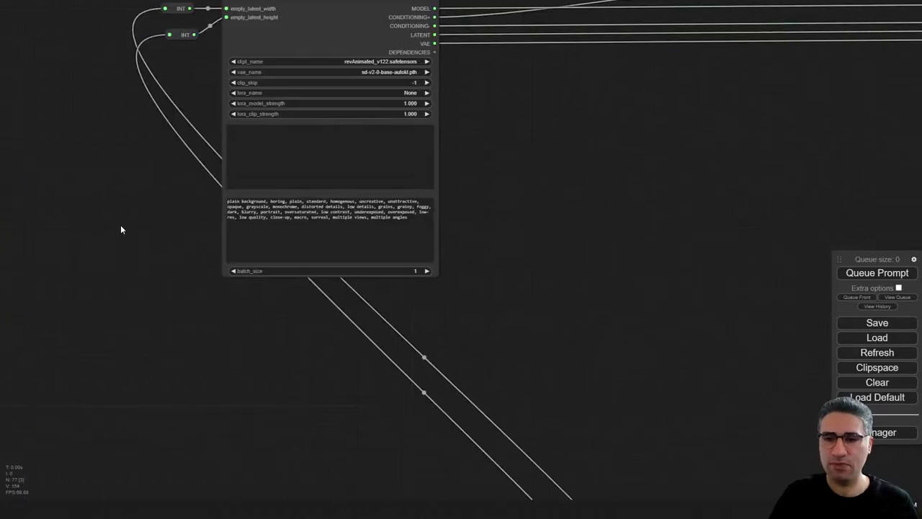
scroll(283, 229, "down", 12)
left_click_drag(542, 299, 230, 253)
scroll(386, 230, "up", 2)
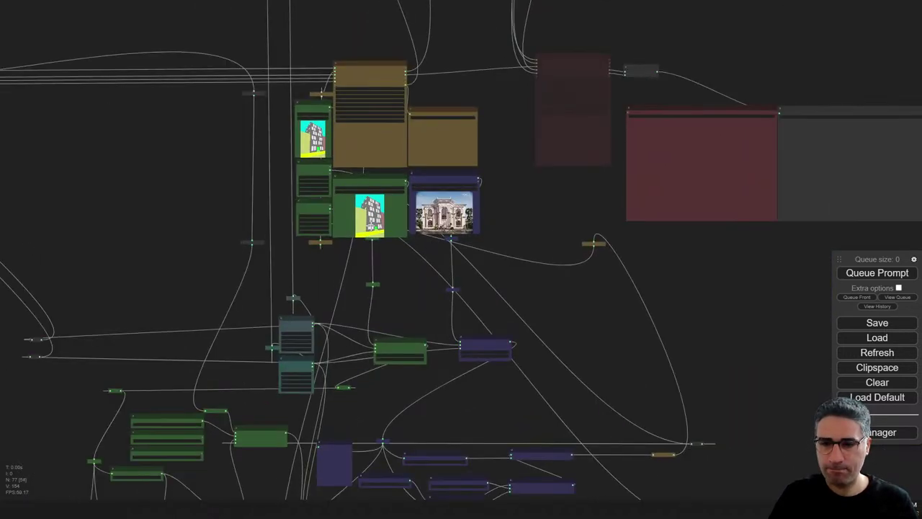
scroll(369, 216, "up", 4)
scroll(401, 249, "up", 6)
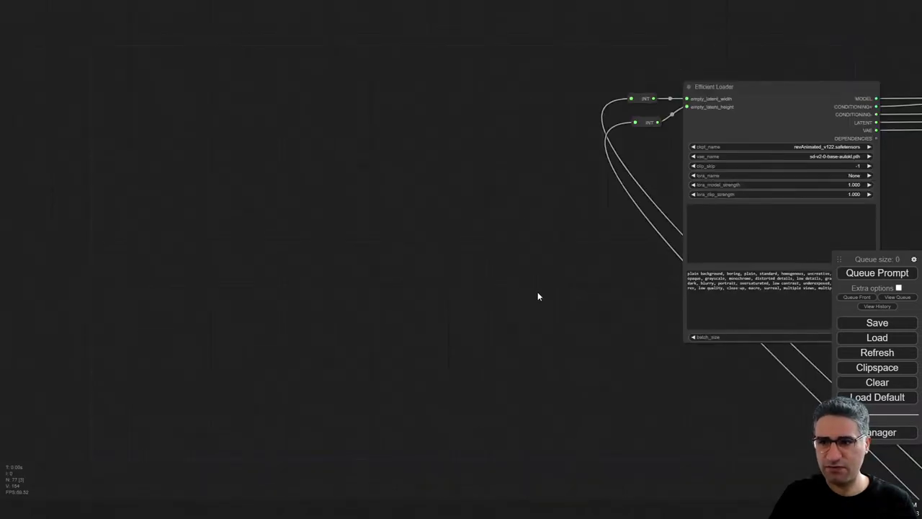
scroll(537, 295, "up", 5)
scroll(274, 150, "down", 5)
left_click_drag(434, 196, 54, 213)
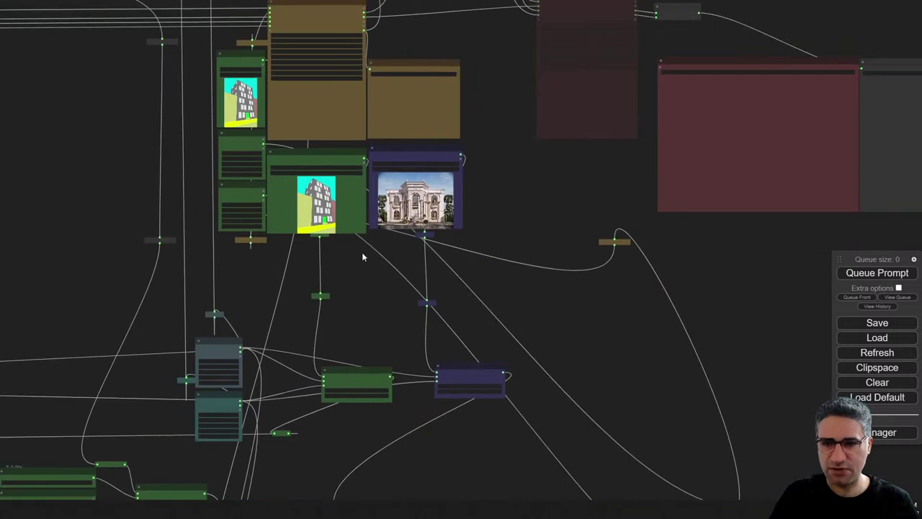
- View Facade0000.jpg from the sketch folder in the image viewer, examining its colour-coded building mass, windows and door, and close it
scroll(332, 141, "up", 5)
scroll(332, 146, "up", 10)
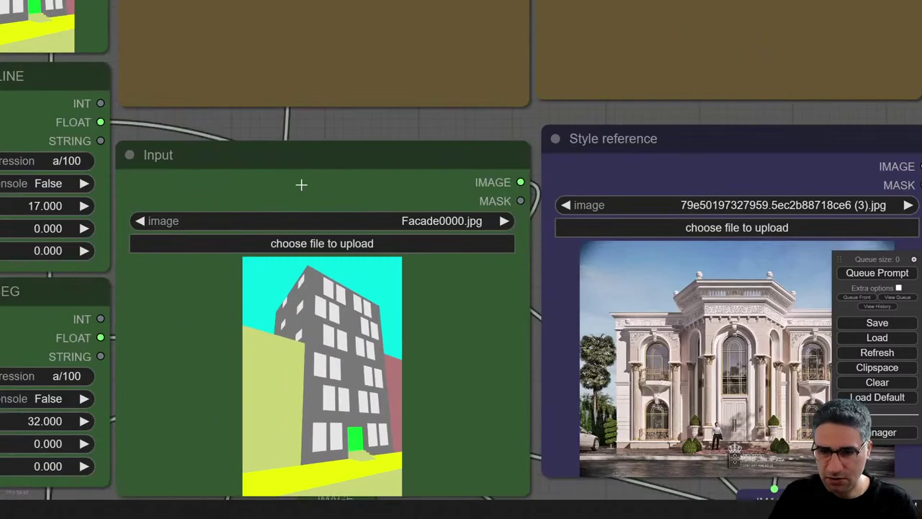
left_click_drag(318, 148, 317, 152)
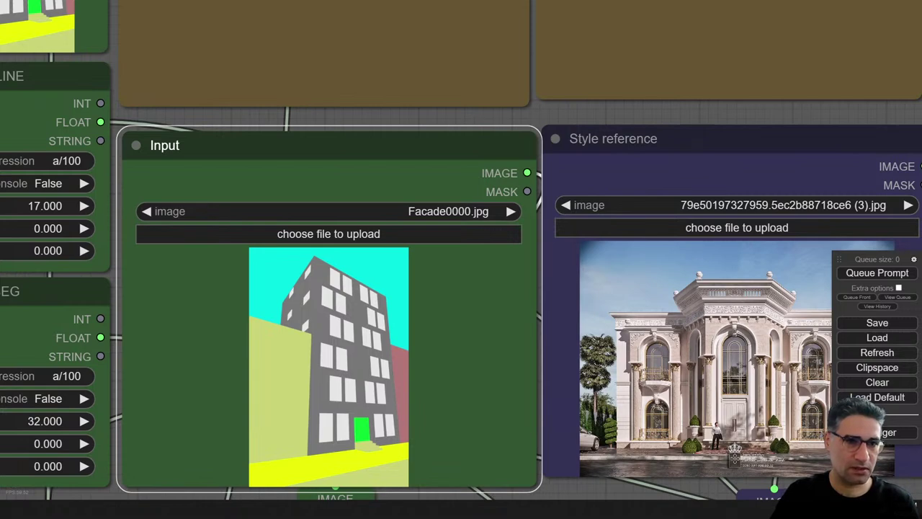
mouse_move(0, 178)
left_mouse_down()
mouse_move(96, 177)
mouse_move(331, 126)
mouse_move(304, 104)
left_mouse_up()
left_click(193, 160)
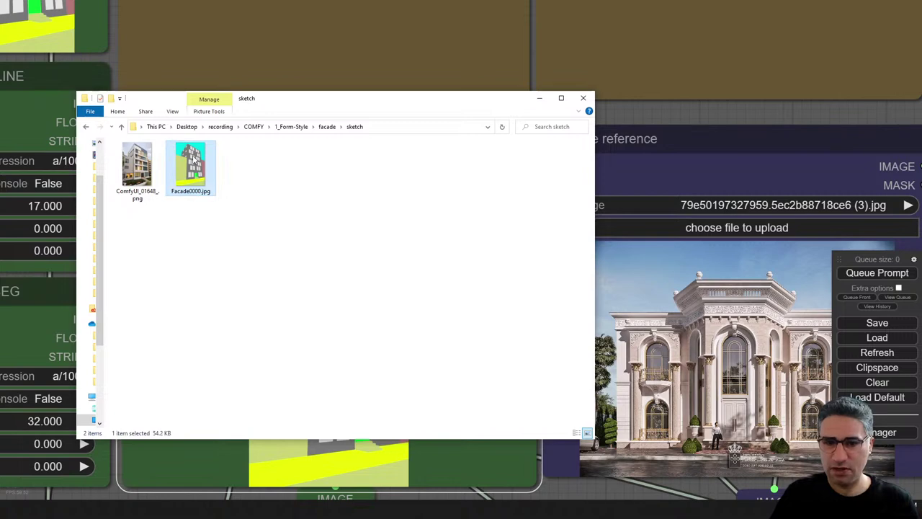
double_click(195, 159)
scroll(390, 231, "up", 3)
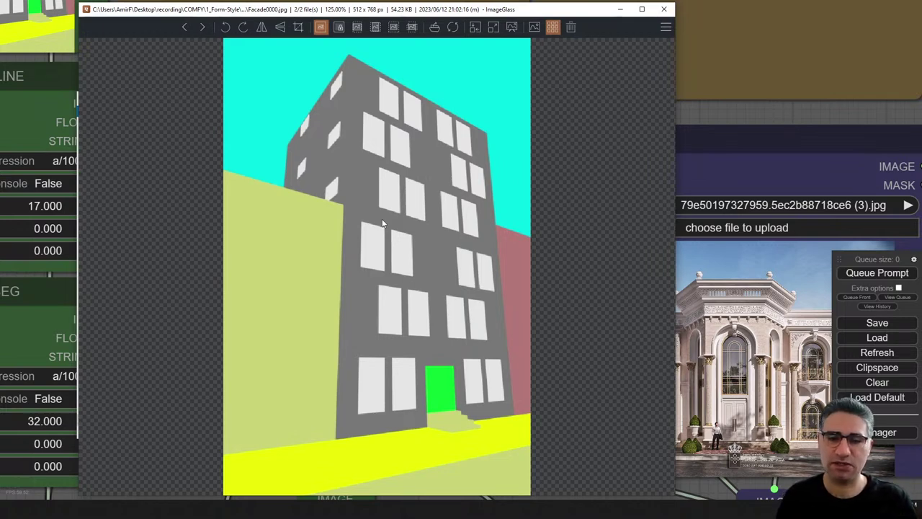
scroll(383, 217, "up", 3)
scroll(383, 214, "down", 4)
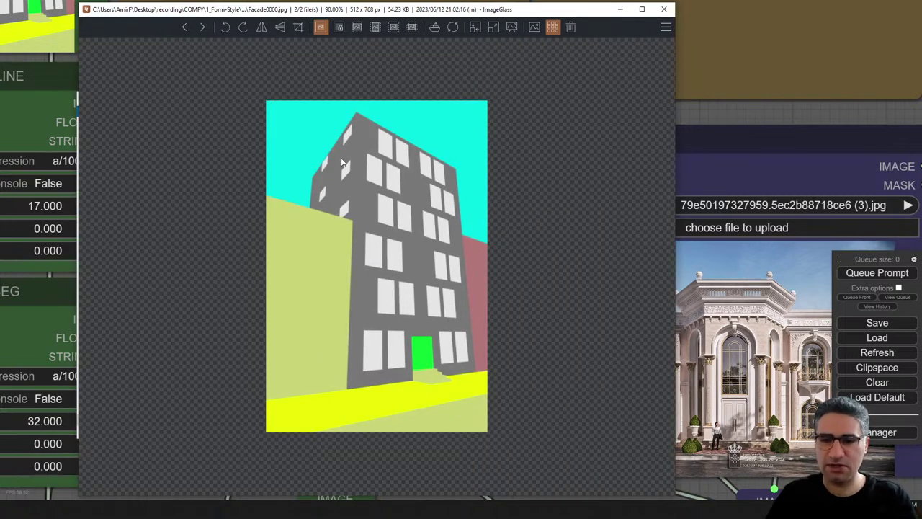
scroll(426, 232, "up", 3)
scroll(416, 210, "down", 2)
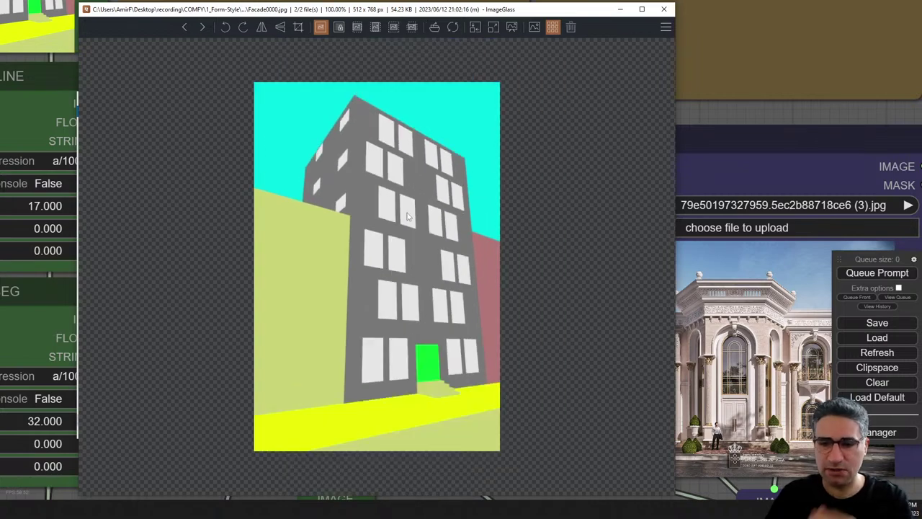
left_click(662, 9)
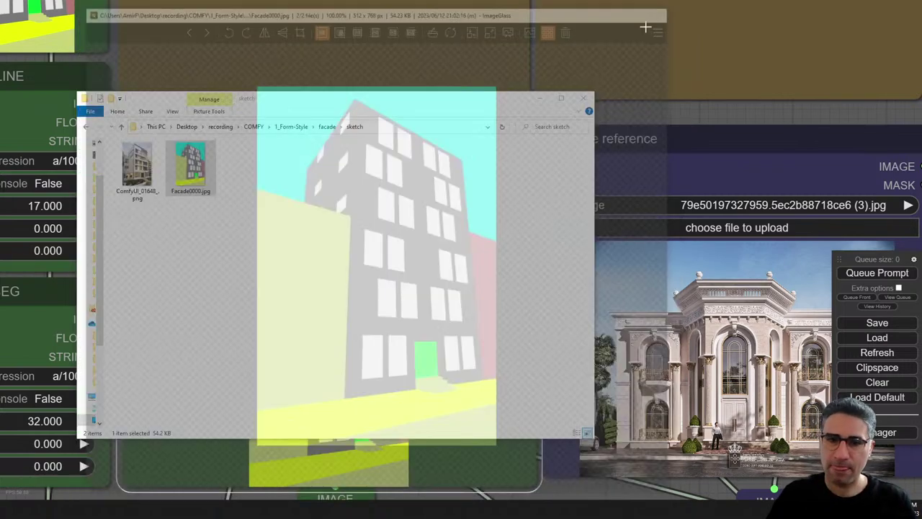
- Load Facade0000.jpg from the sketch folder into the large Input node beside Style reference
left_click_drag(346, 104, 650, 0)
left_click_drag(495, 0, 331, 369)
key("alt+Tab")
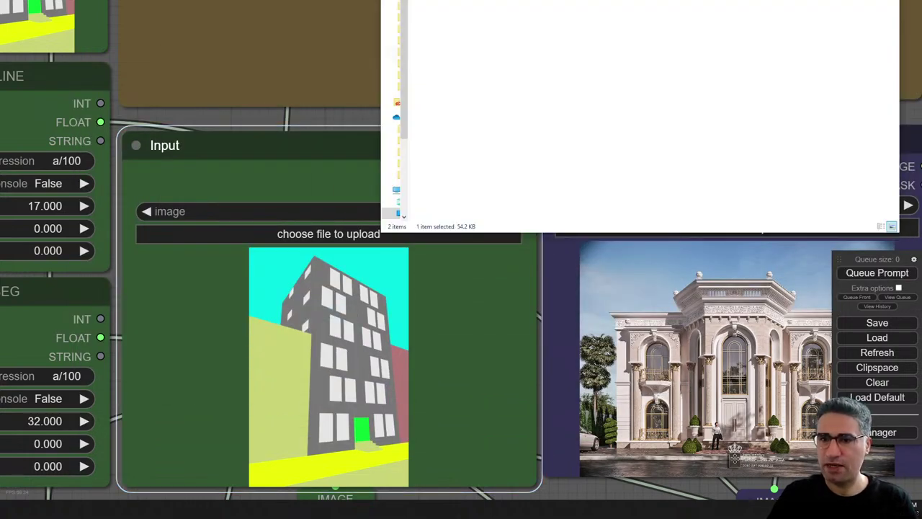
- Load the desain-rumah-mediteran-3-lantai villa image from the style images folder into the Style reference node
key("alt+Left")
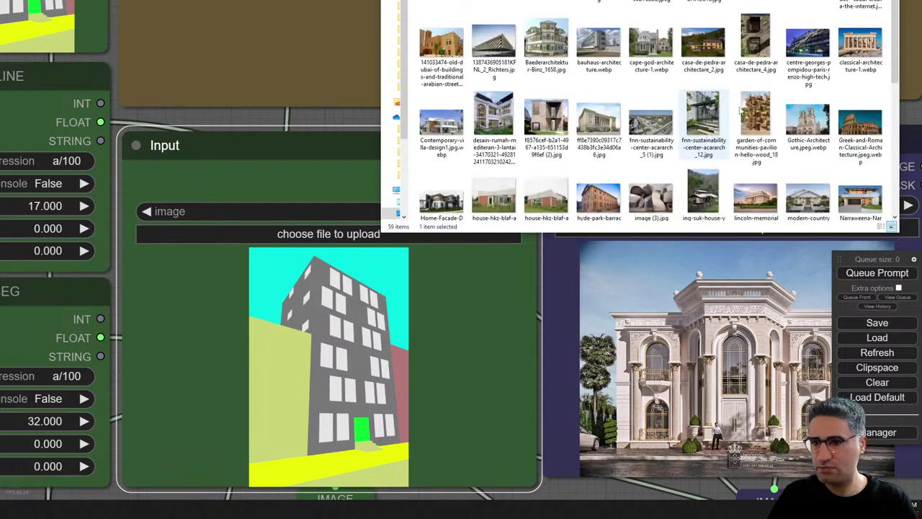
left_click_drag(714, 0, 451, 1)
scroll(465, 108, "down", 2)
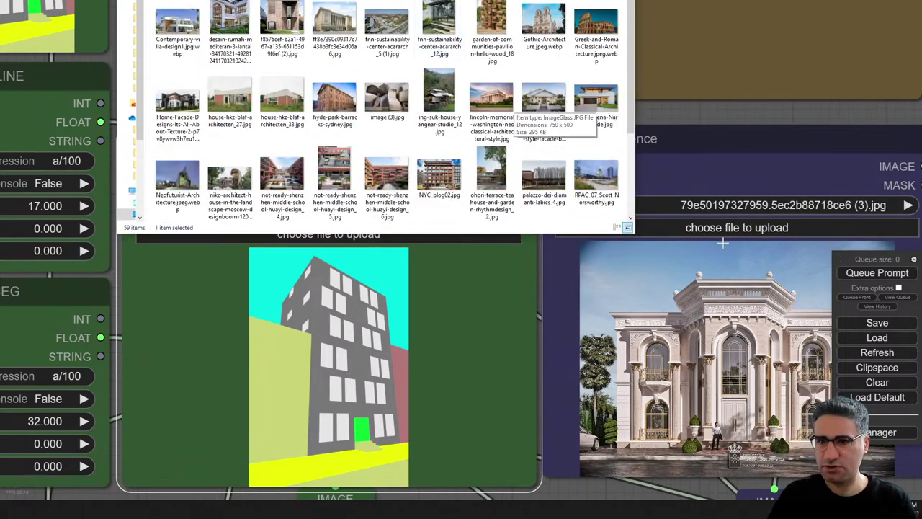
scroll(796, 379, "down", 2)
scroll(253, 227, "up", 2)
left_click_drag(231, 126, 728, 367)
left_click_drag(714, 157, 589, 134)
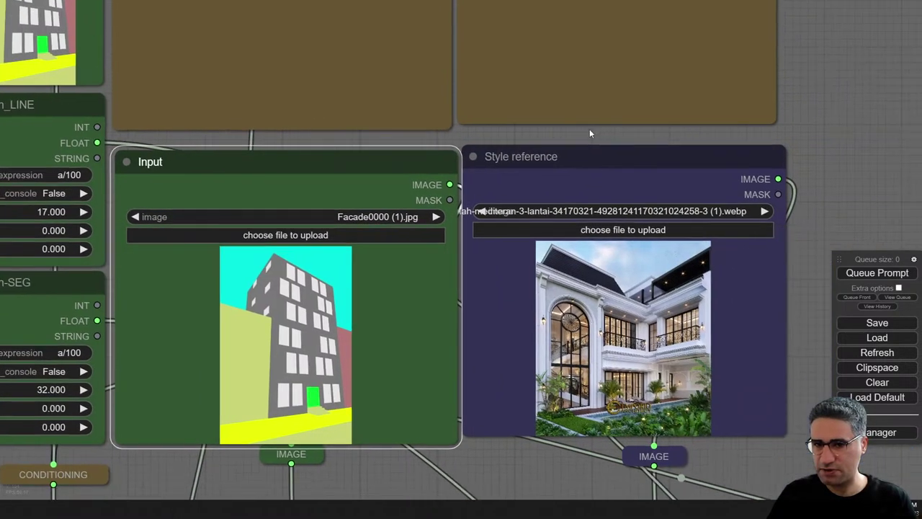
- Examine the loader node's positive and negative prompts and its checkpoint, VAE, clip skip and LoRA settings
scroll(575, 136, "down", 3)
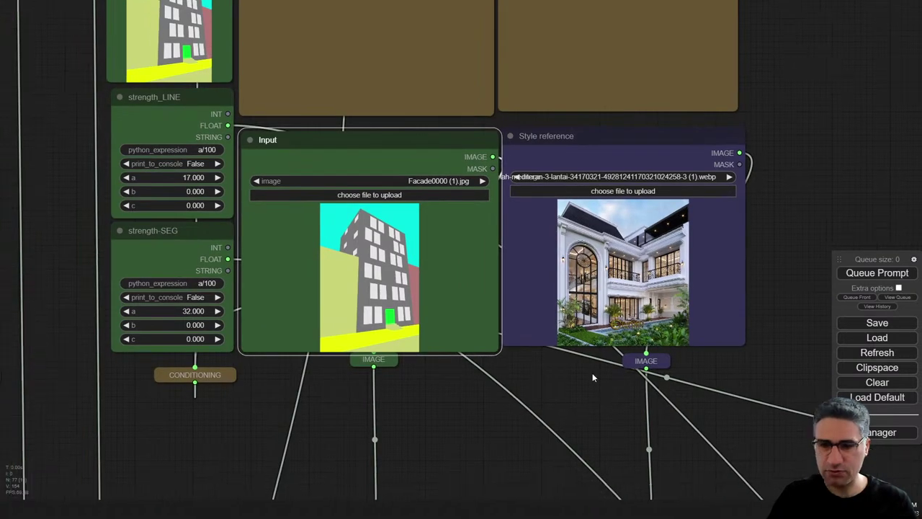
scroll(349, 266, "down", 5)
scroll(349, 266, "down", 1)
left_click_drag(181, 181, 706, 362)
left_click_drag(268, 259, 732, 325)
scroll(613, 243, "up", 8)
left_click_drag(582, 247, 675, 199)
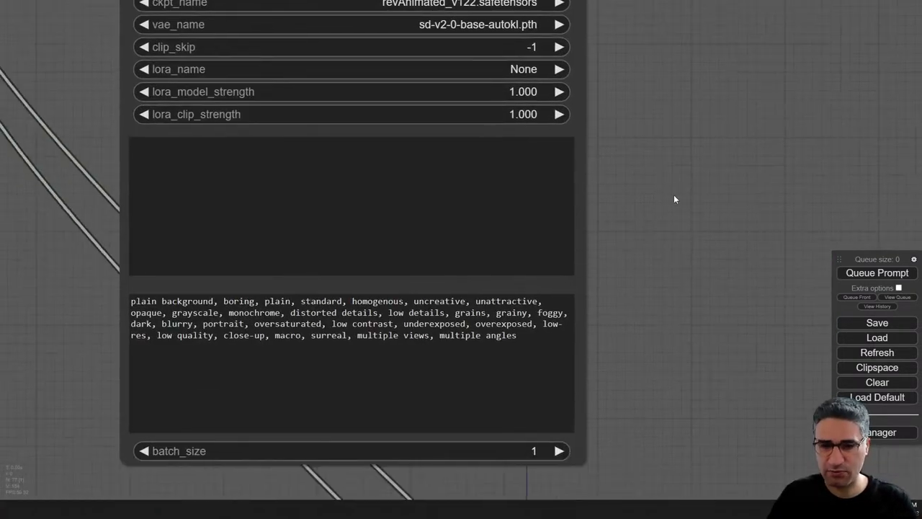
left_click(207, 172)
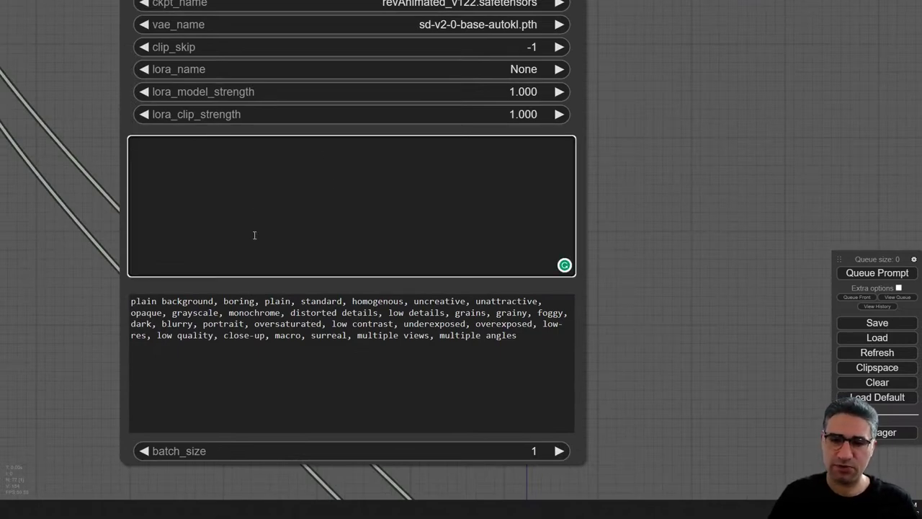
left_click_drag(132, 304, 536, 360)
left_click(513, 346)
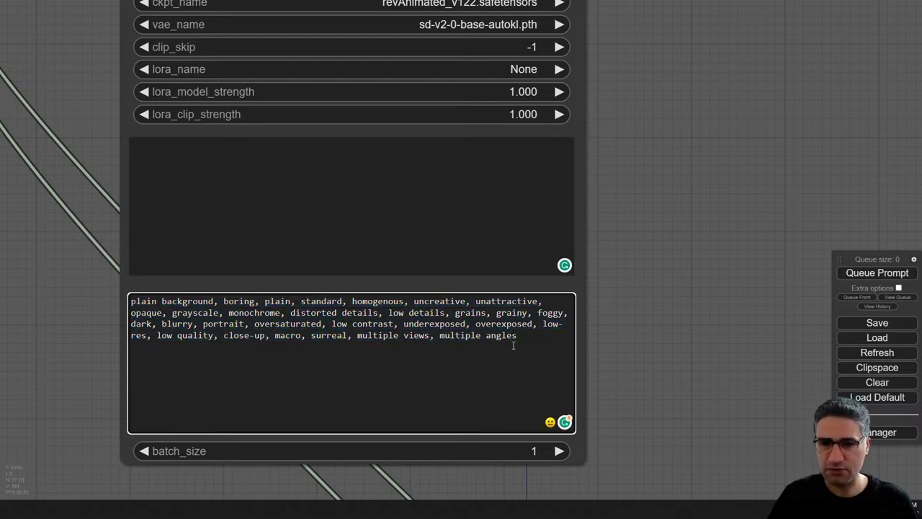
scroll(29, 224, "down", 4)
scroll(432, 121, "down", 5)
scroll(437, 122, "up", 15)
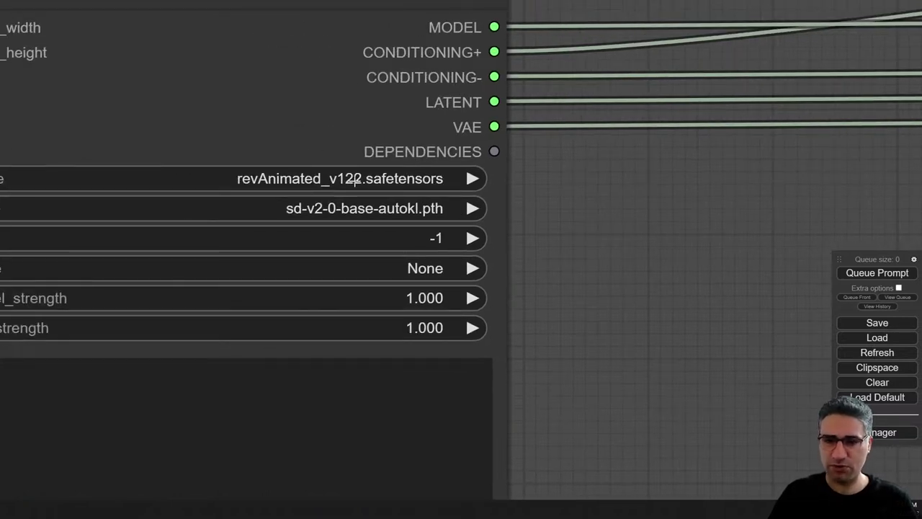
left_click_drag(649, 236, 796, 173)
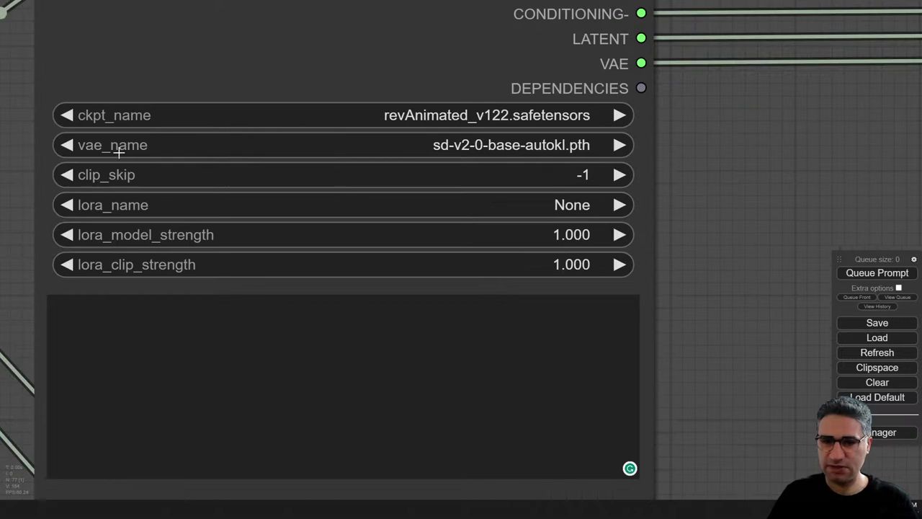
left_click_drag(843, 207, 491, 174)
- Queue the prompt to generate a facade from the Facade0000 sketch and the Mediterranean villa style reference
scroll(527, 189, "down", 12)
left_click_drag(617, 233, 15, 291)
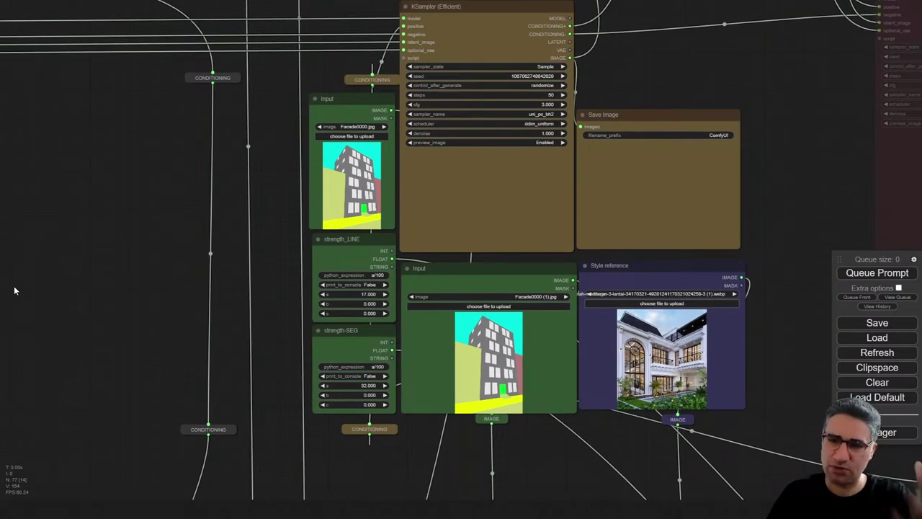
left_click_drag(14, 285, 0, 288)
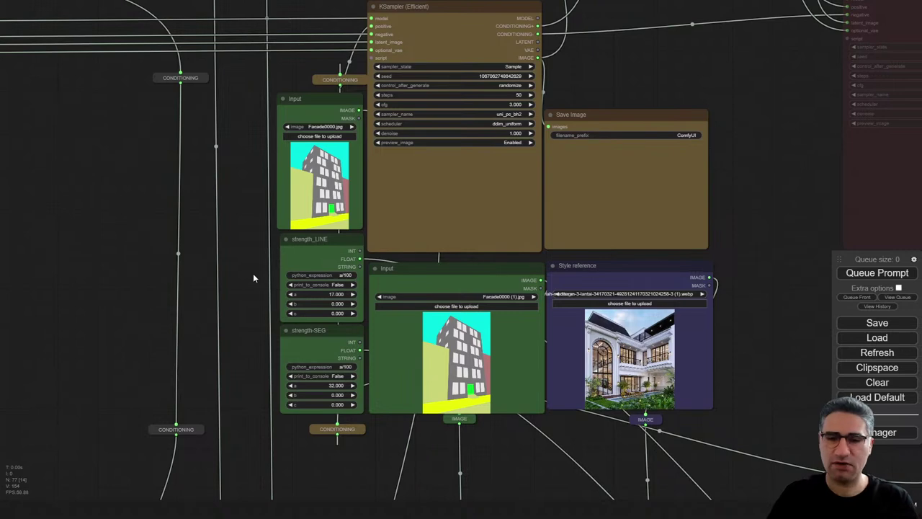
left_click_drag(252, 274, 192, 274)
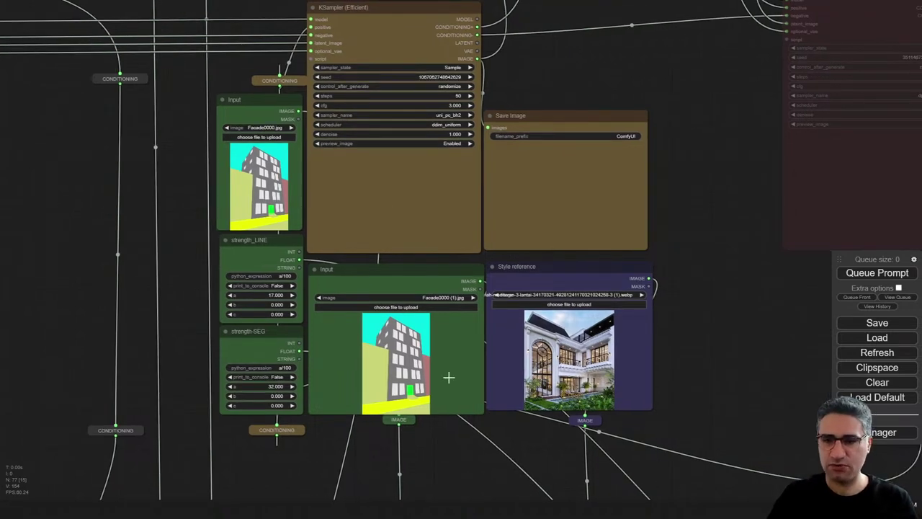
left_click_drag(716, 345, 706, 339)
scroll(708, 342, "up", 4)
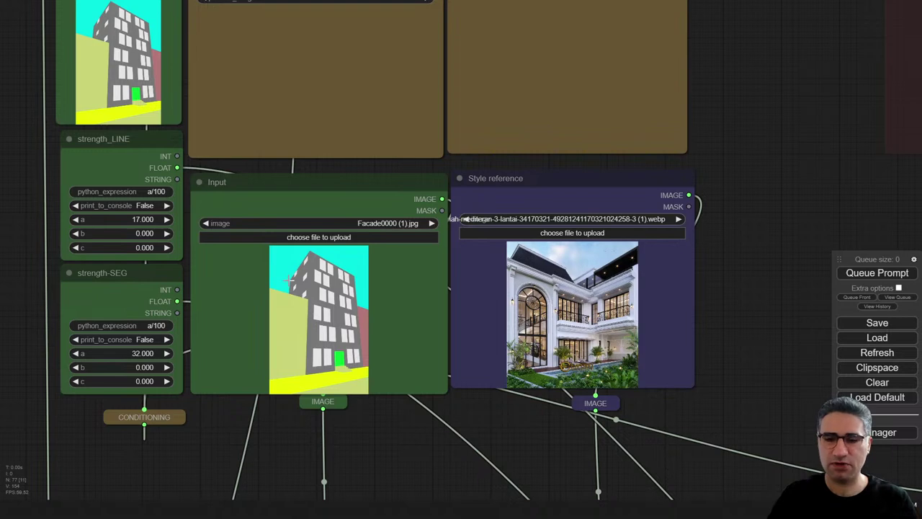
left_click(888, 280)
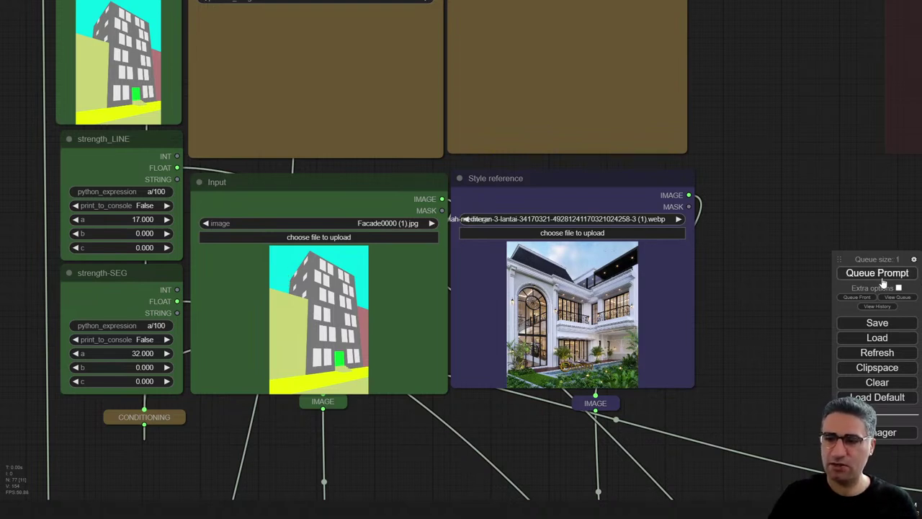
- Follow the generation in the KSampler preview and compare it with the strength, Input and Style reference nodes
left_click_drag(780, 152, 766, 315)
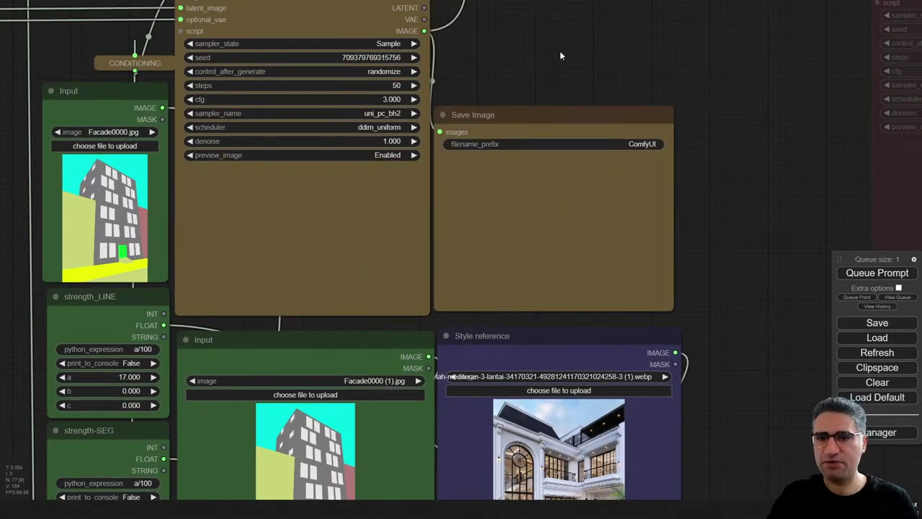
scroll(523, 225, "down", 15)
left_click_drag(301, 310, 234, 158)
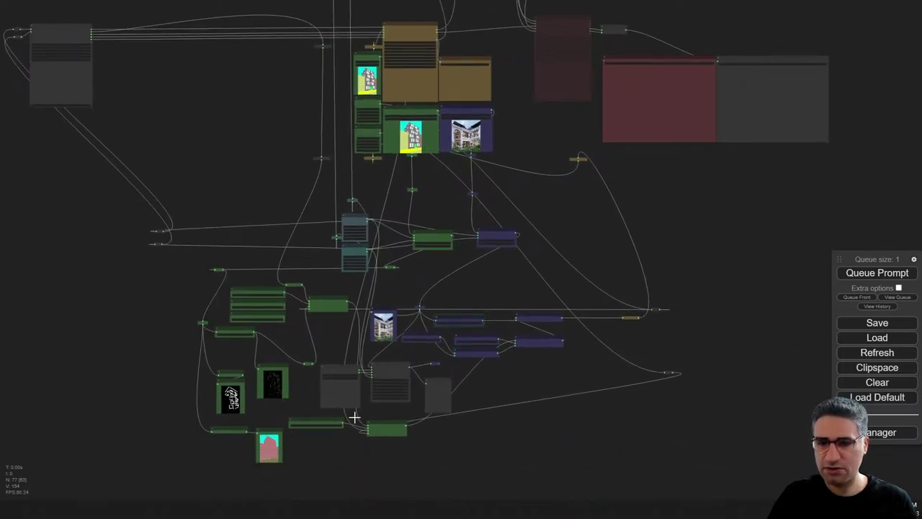
left_click_drag(541, 154, 521, 373)
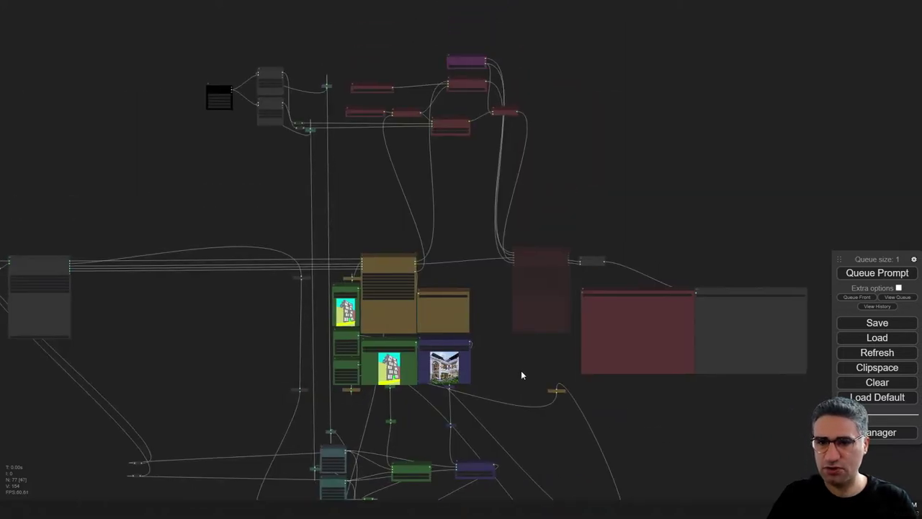
scroll(454, 398, "up", 15)
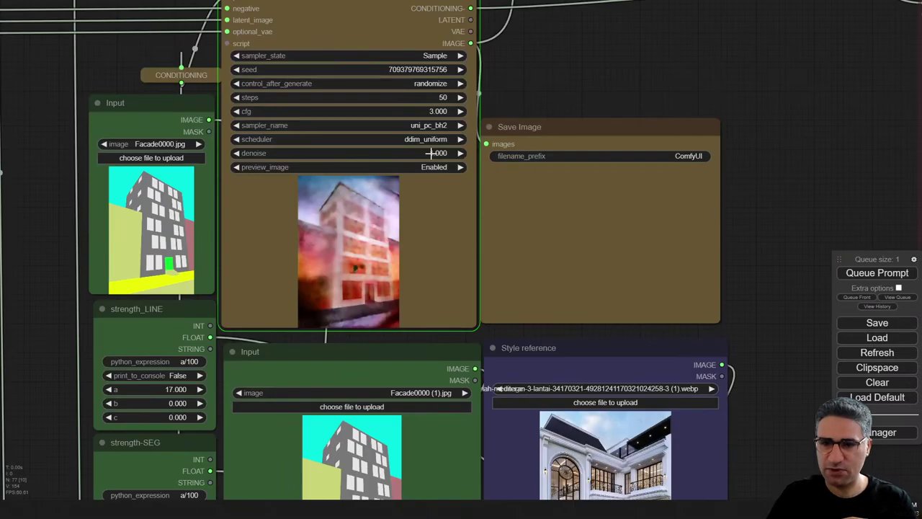
left_click_drag(765, 261, 809, 146)
scroll(425, 119, "up", 5)
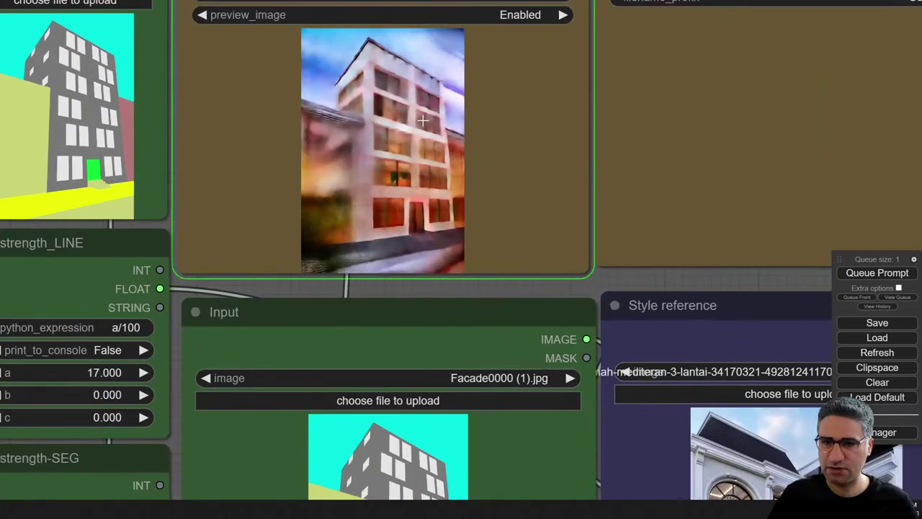
scroll(615, 179, "down", 2)
left_click_drag(601, 253, 548, 204)
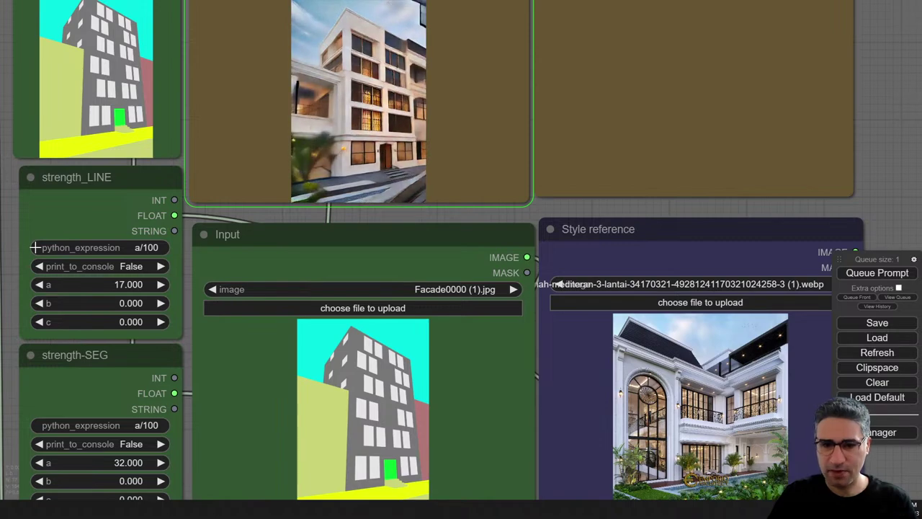
scroll(324, 214, "down", 2)
left_click_drag(851, 169, 900, 204)
scroll(421, 124, "up", 12)
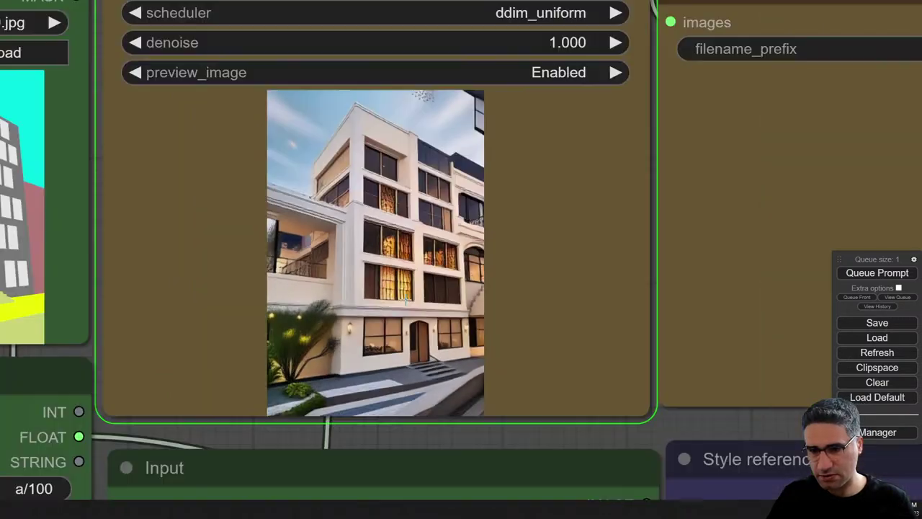
- Examine the generated facade in the Save Image node, focusing on the ground-floor entrance, stairs and planting
scroll(405, 300, "down", 8)
left_click_drag(664, 386, 388, 268)
scroll(505, 201, "up", 10)
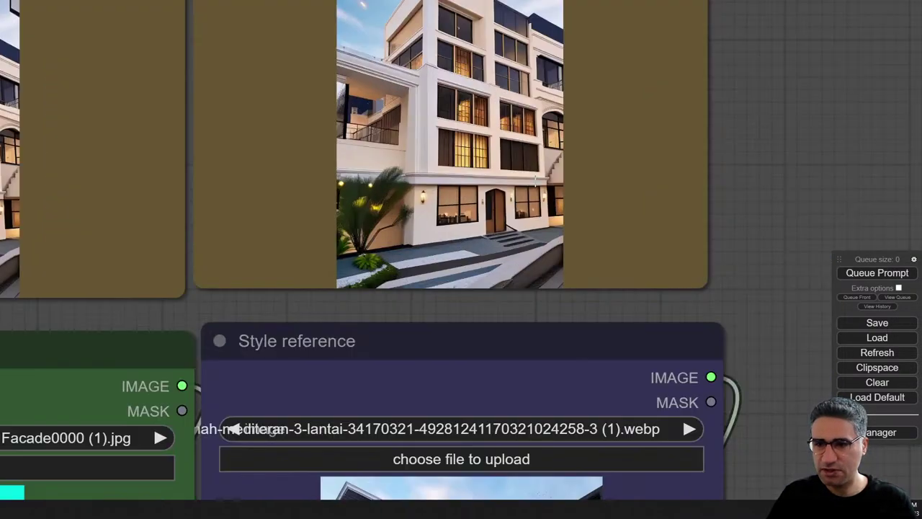
scroll(514, 182, "up", 3)
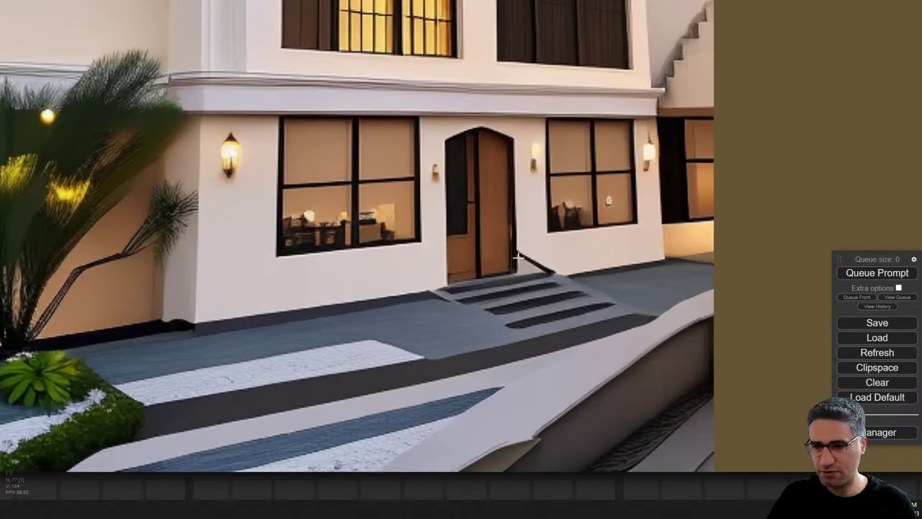
scroll(333, 114, "down", 8)
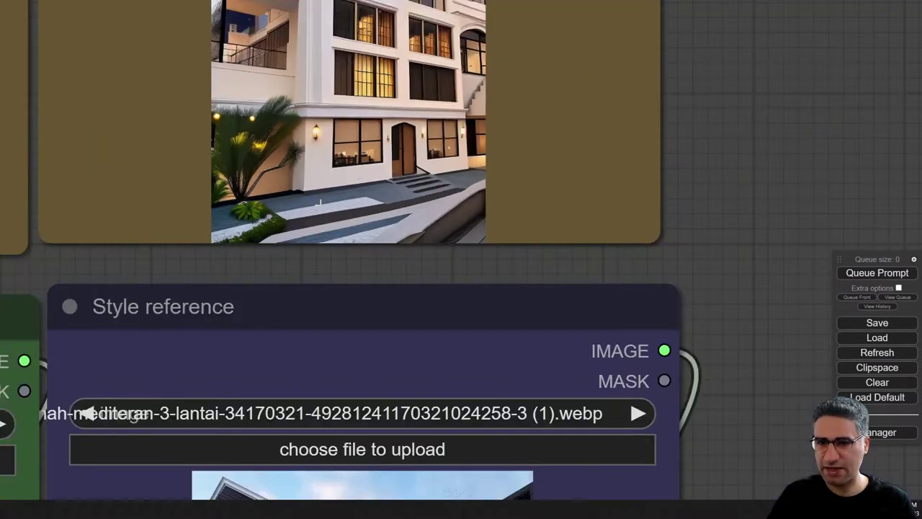
left_click_drag(754, 173, 917, 81)
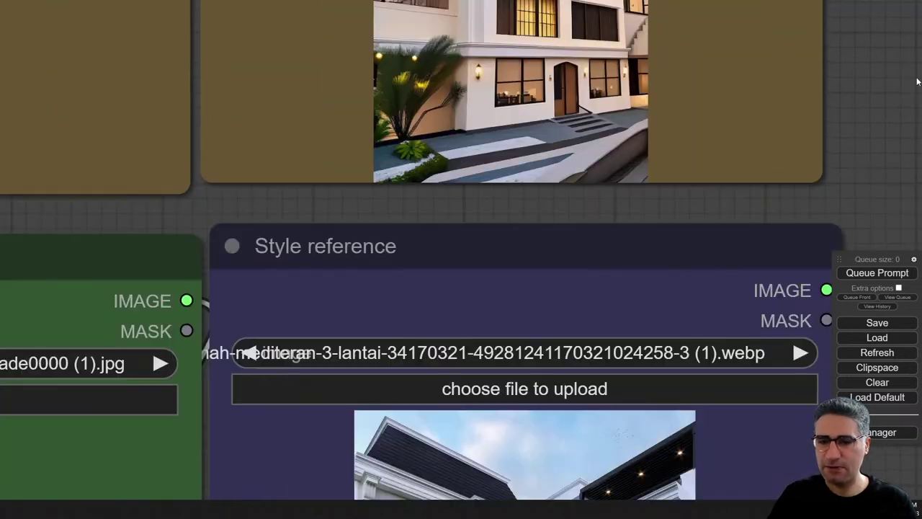
- Move the large Input node up so it overlaps the lower part of the KSampler node
left_click_drag(196, 212, 667, 46)
left_click_drag(223, 59, 242, 0)
left_click_drag(20, 211, 47, 90)
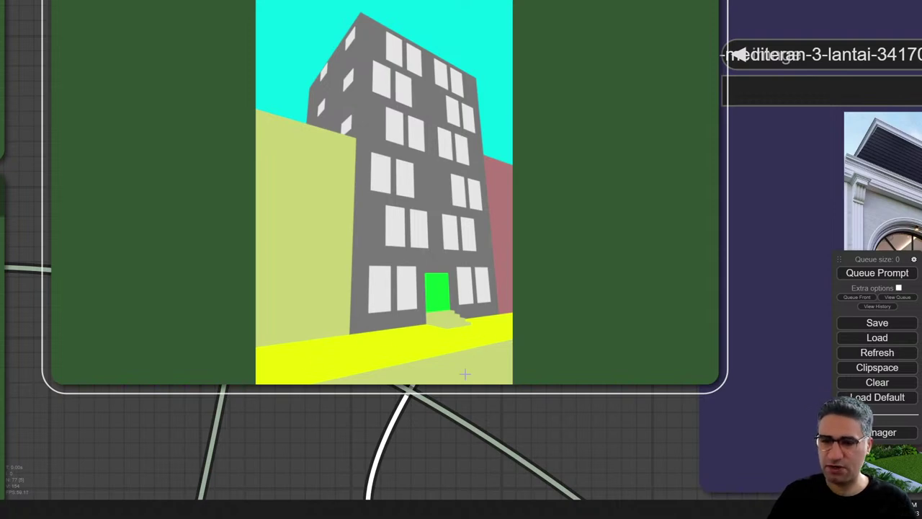
scroll(263, 312, "down", 5)
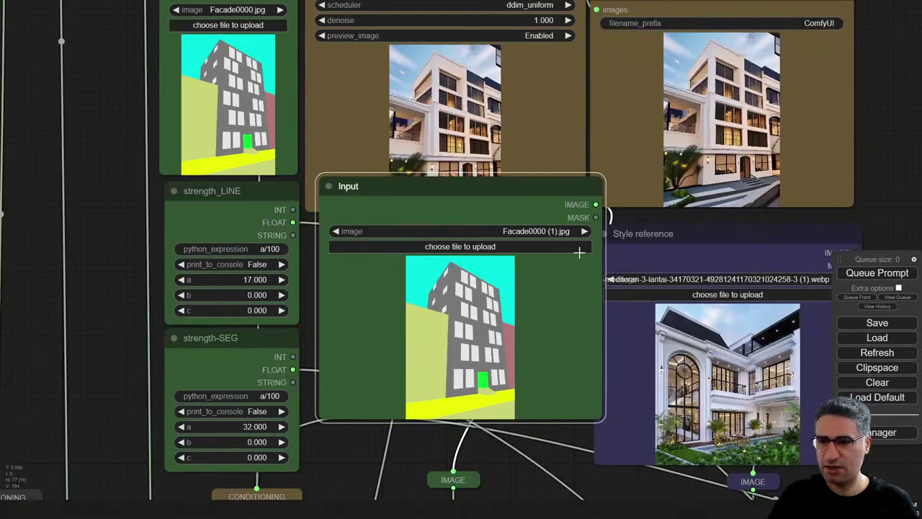
- Move the large Input node back down below the KSampler node and inspect the door and stairs in its sketch
left_click_drag(545, 209, 534, 260)
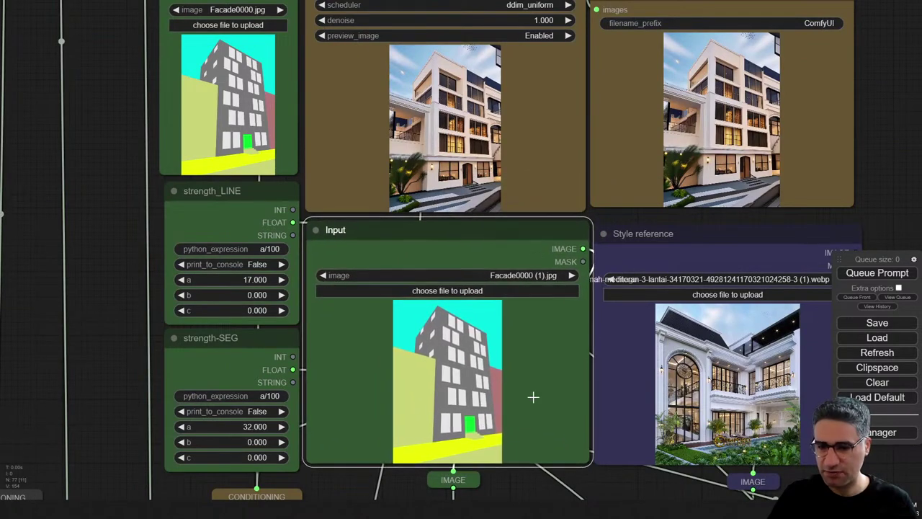
scroll(524, 468, "up", 10)
scroll(458, 446, "up", 5)
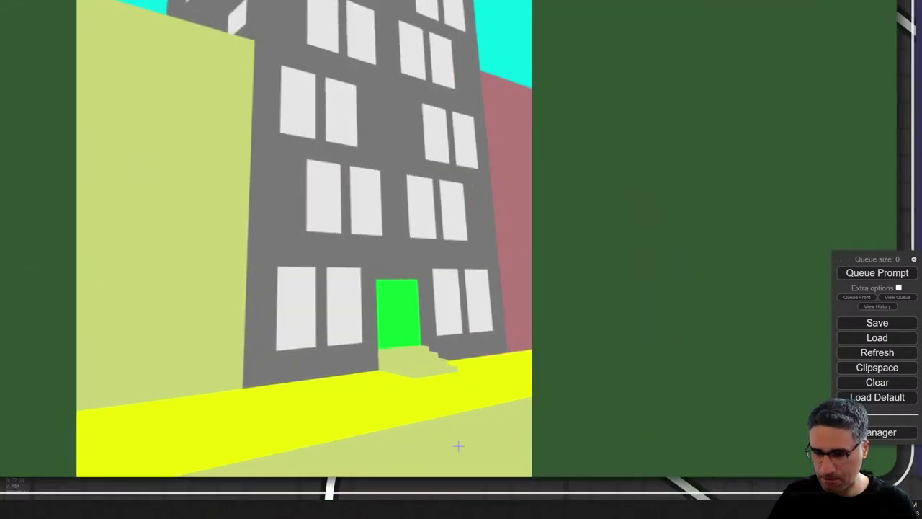
scroll(429, 437, "down", 10)
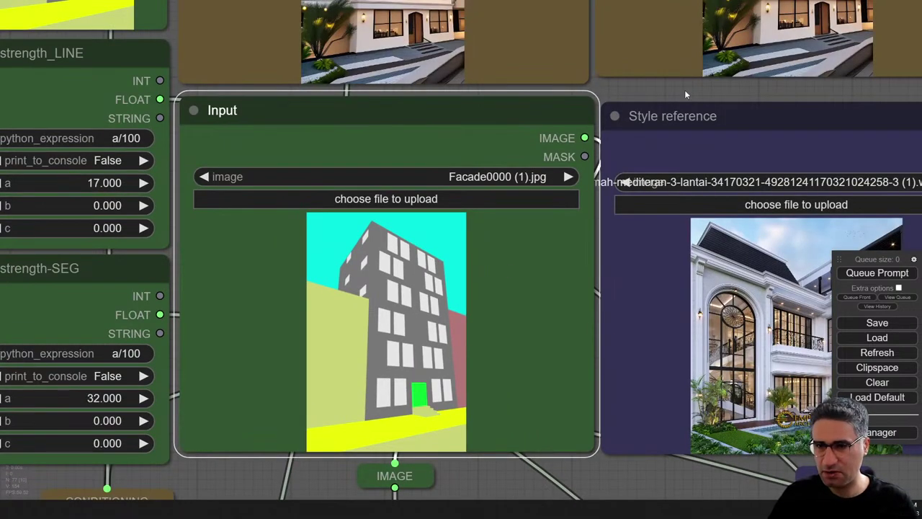
- Compare the windows, entrance and planting of the generated facade with the villa in the Style reference node
left_click_drag(684, 89, 626, 219)
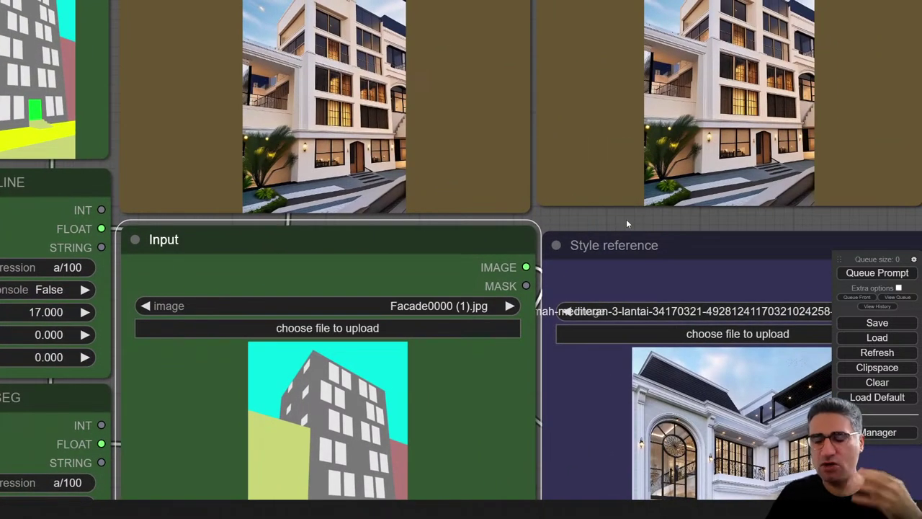
left_click_drag(626, 219, 497, 313)
scroll(497, 314, "up", 6)
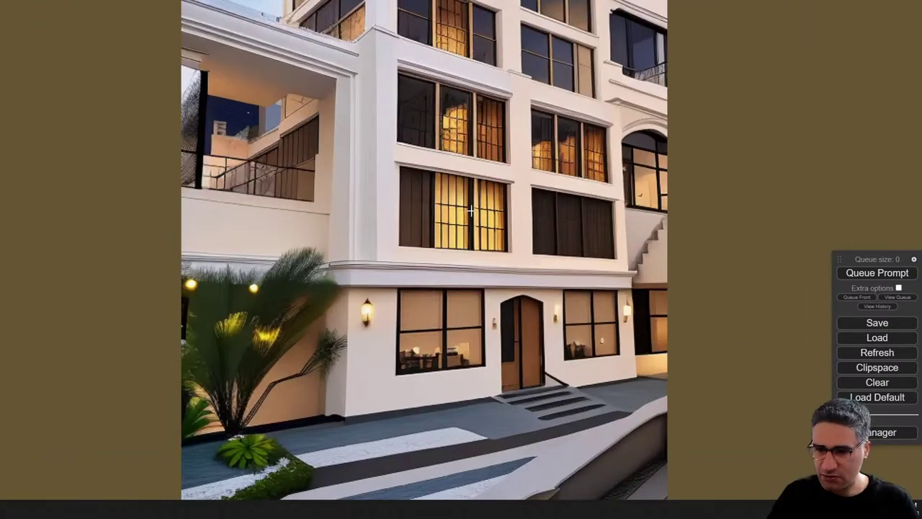
scroll(470, 201, "down", 5)
left_click_drag(659, 308, 663, 327)
left_click_drag(673, 373, 718, 77)
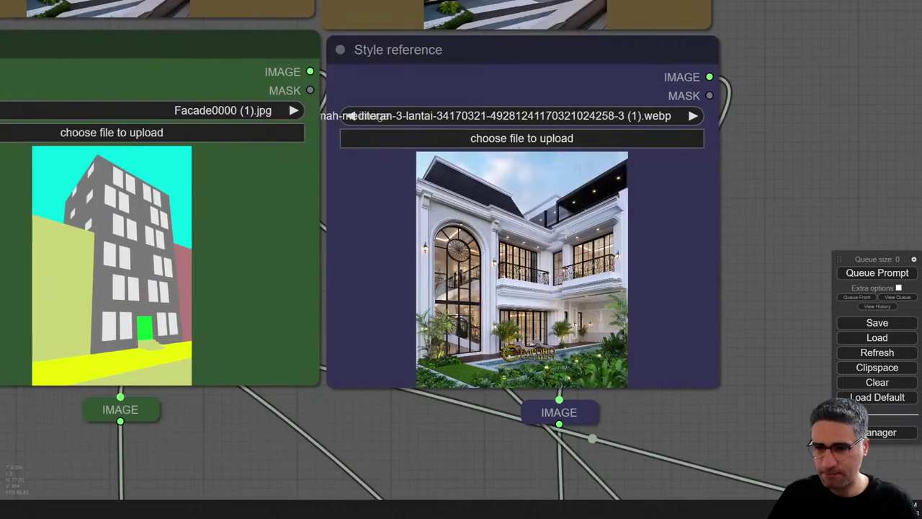
- Examine the generated facade in the Save Image node, focusing on the windows, cornices and arched opening of the neighbouring building
scroll(684, 205, "down", 3)
left_click_drag(684, 205, 679, 291)
scroll(510, 116, "up", 8)
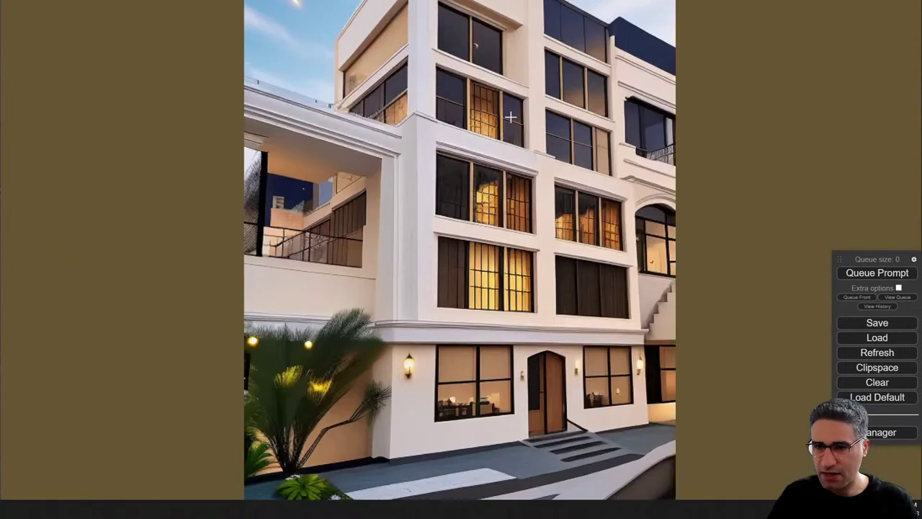
scroll(537, 142, "up", 5)
scroll(538, 141, "down", 10)
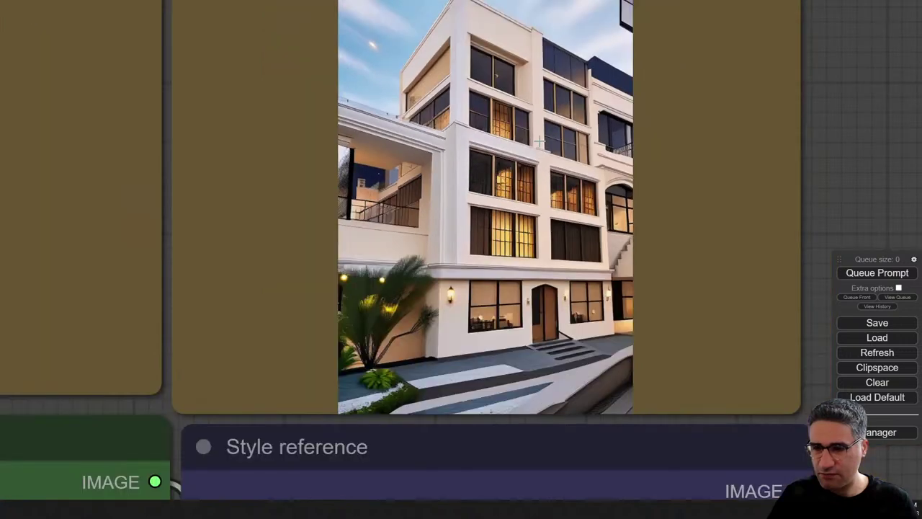
left_click_drag(808, 217, 805, 28)
scroll(765, 126, "down", 3)
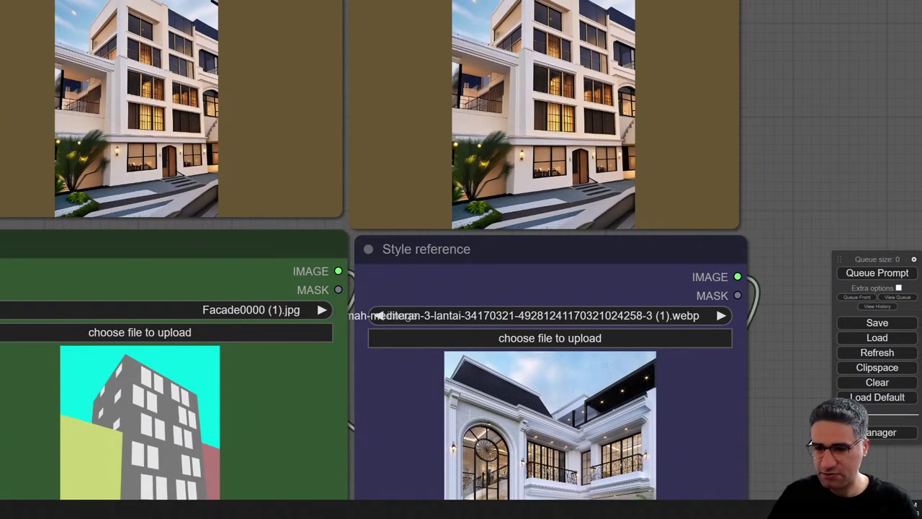
scroll(669, 94, "up", 10)
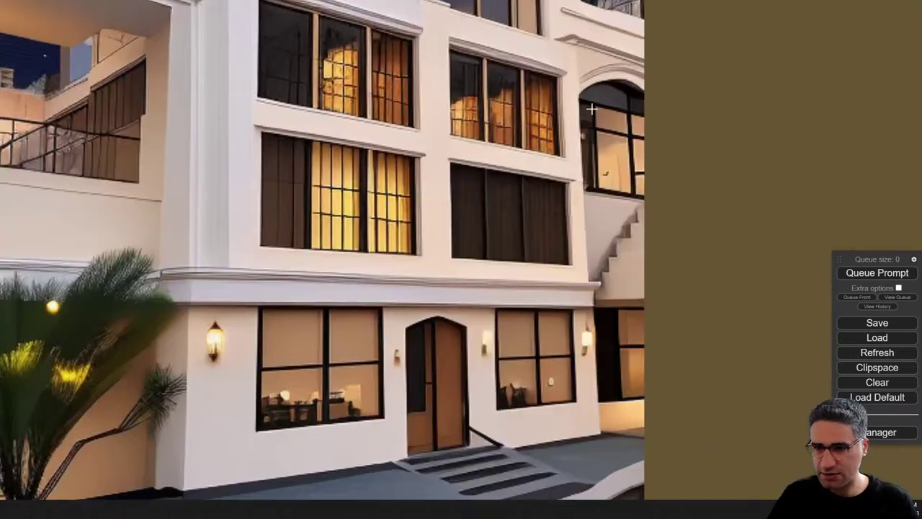
scroll(562, 186, "down", 8)
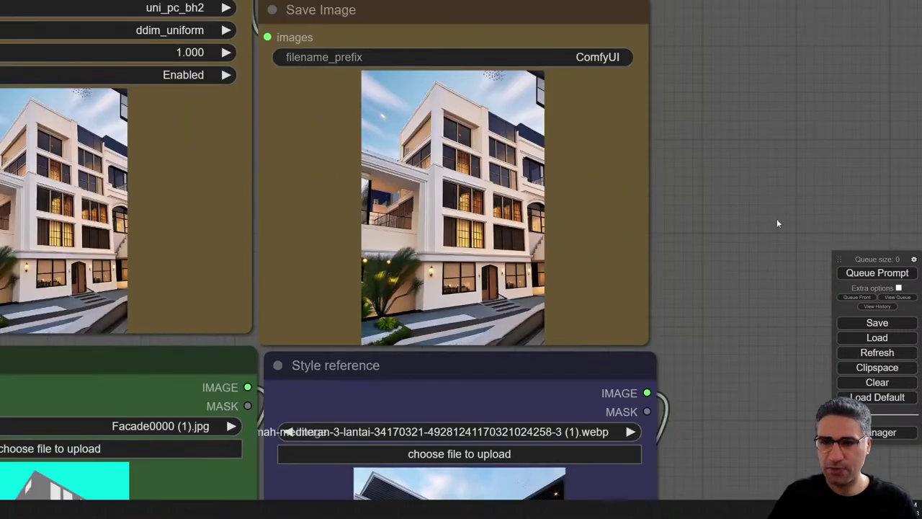
- Set value a to 23 in strength-SEG and to 14 in strength_LINE, and queue the prompt
left_click_drag(776, 219, 886, 16)
scroll(759, 288, "down", 3)
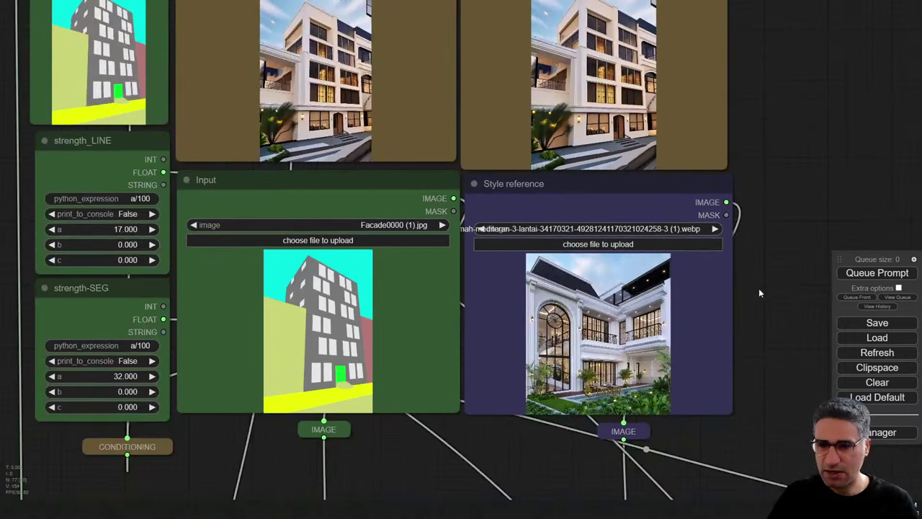
left_click_drag(758, 288, 822, 150)
left_click_drag(232, 405, 223, 518)
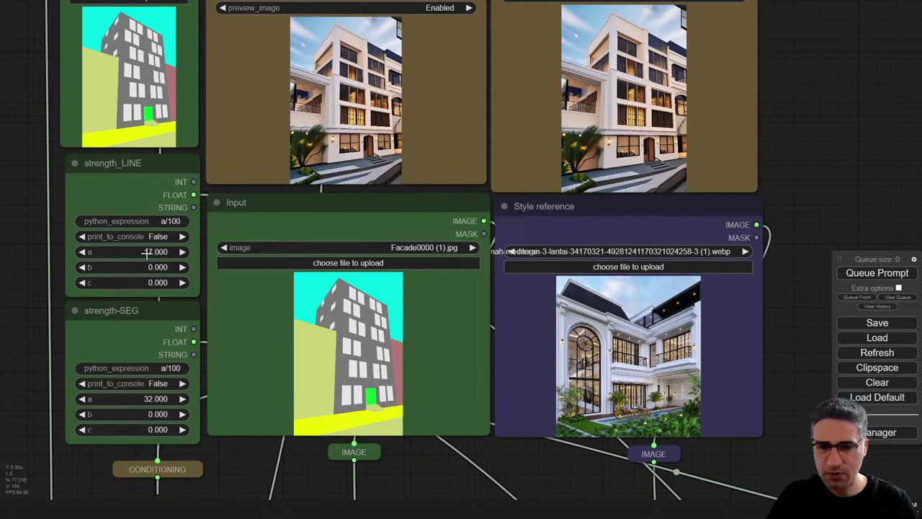
left_click_drag(137, 398, 135, 398)
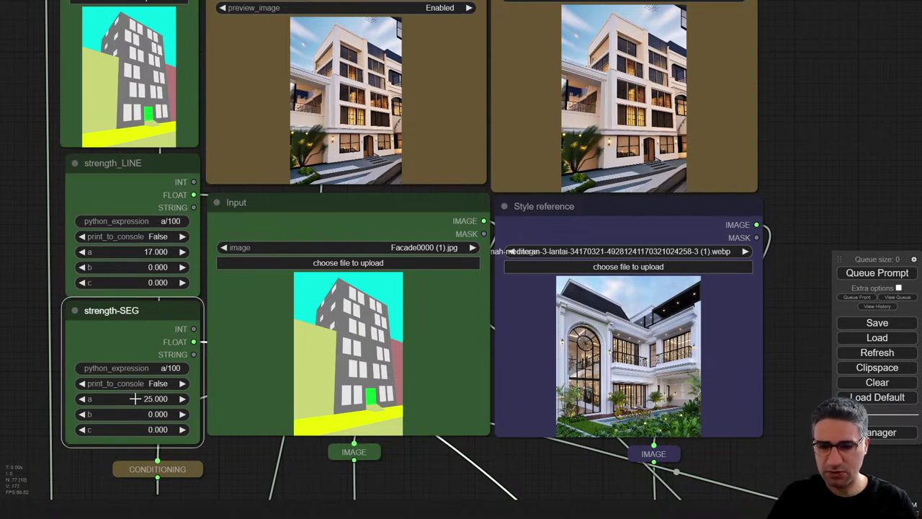
left_click(85, 252)
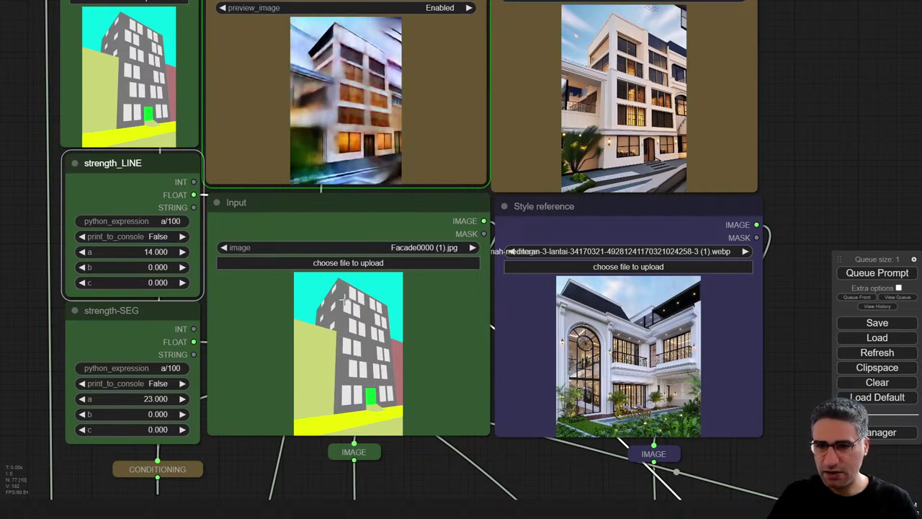
- Follow the generation and compare the resulting facade with the Input sketch, the Style reference villa and the previous result
scroll(351, 361, "up", 5)
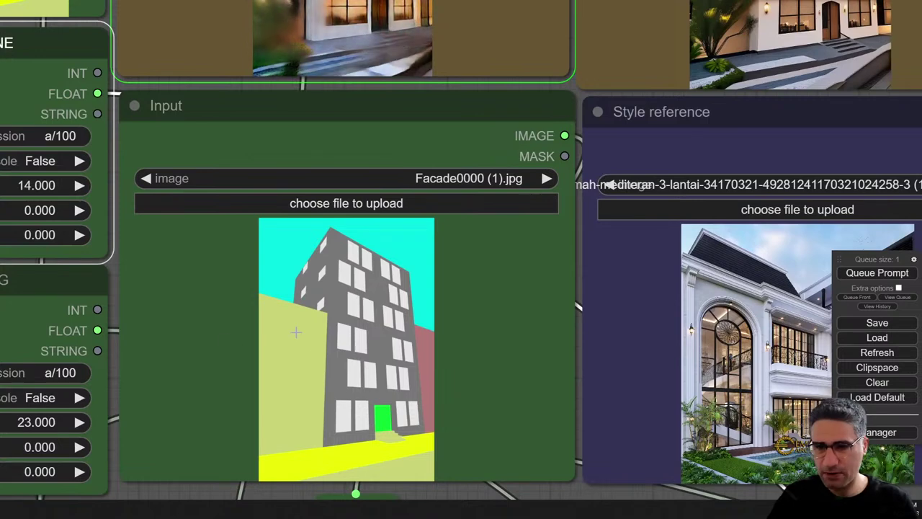
scroll(295, 332, "down", 2)
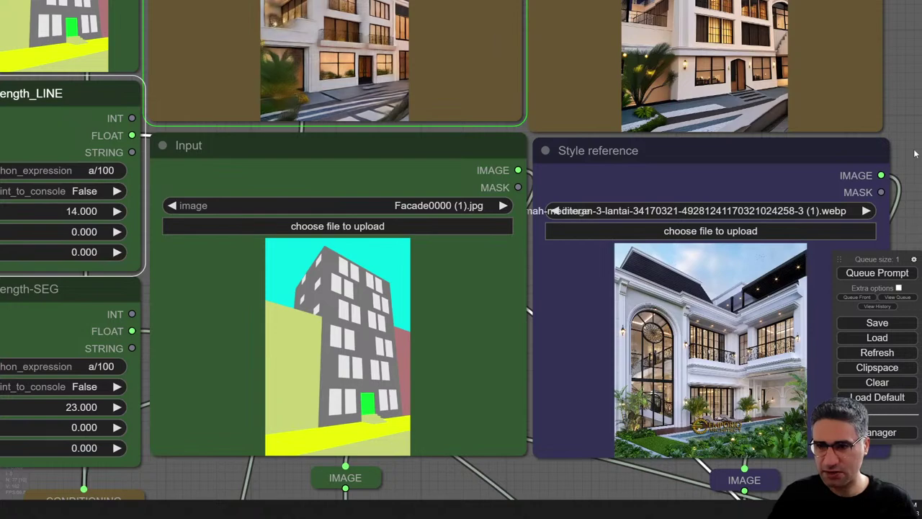
left_click_drag(911, 134, 726, 78)
scroll(547, 318, "up", 5)
scroll(488, 279, "up", 3)
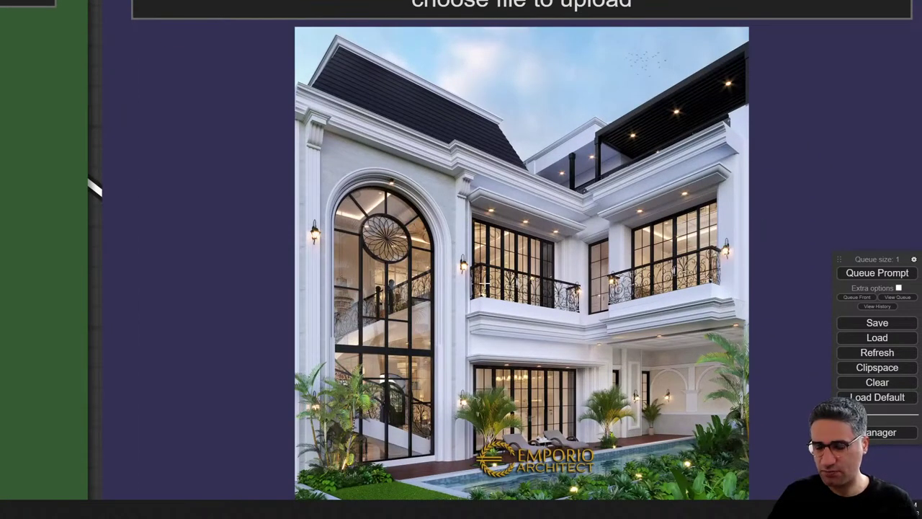
scroll(484, 284, "down", 9)
left_click_drag(729, 101, 800, 321)
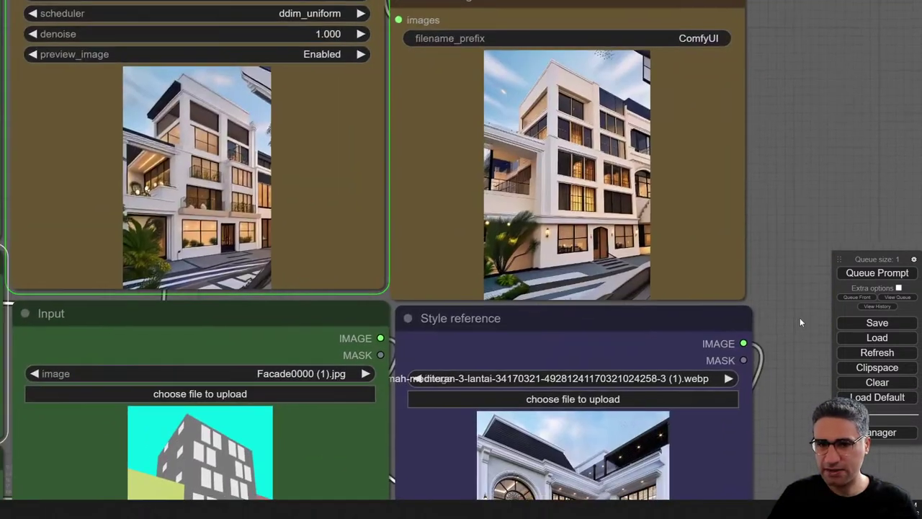
scroll(234, 238, "up", 5)
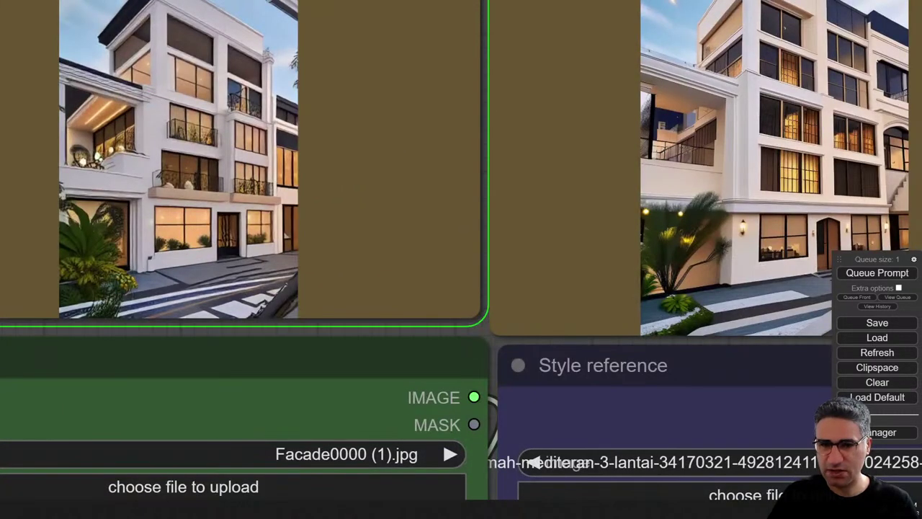
scroll(165, 225, "down", 4)
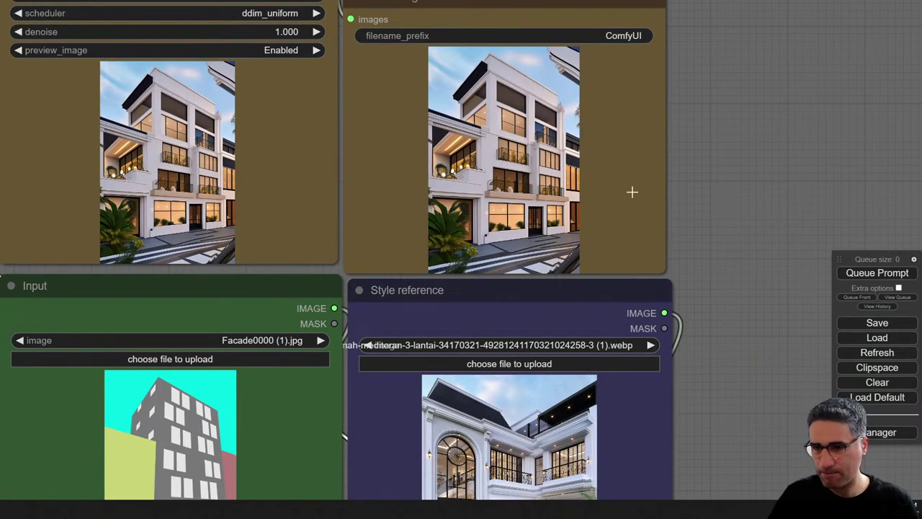
scroll(566, 184, "up", 7)
- Queue the prompt again with the same strengths and watch the new facade variation in the KSampler preview
left_click(883, 274)
scroll(317, 220, "down", 5)
left_click_drag(729, 132, 865, 141)
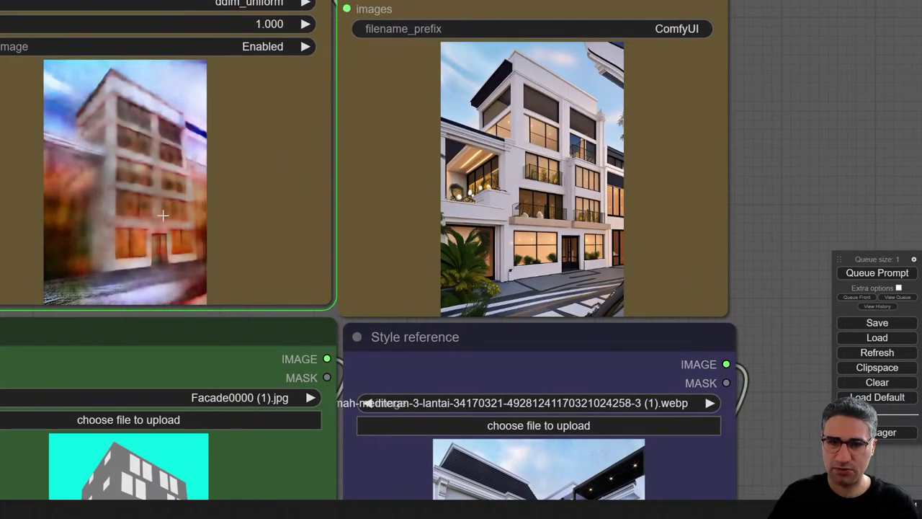
left_click_drag(778, 181, 821, 135)
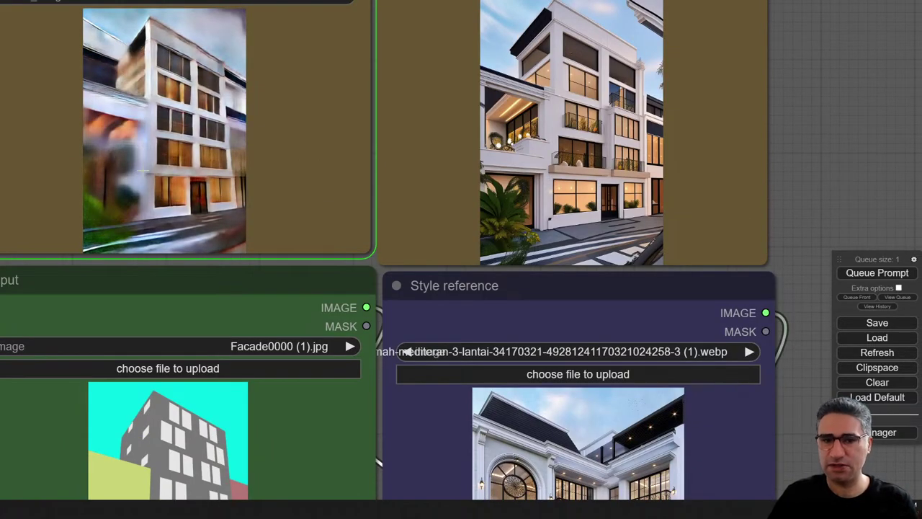
left_click_drag(830, 158, 917, 162)
- Examine the new facade variation in the KSampler preview and Save Image node, including its arches, entrance and pool, against the style reference
scroll(167, 108, "up", 6)
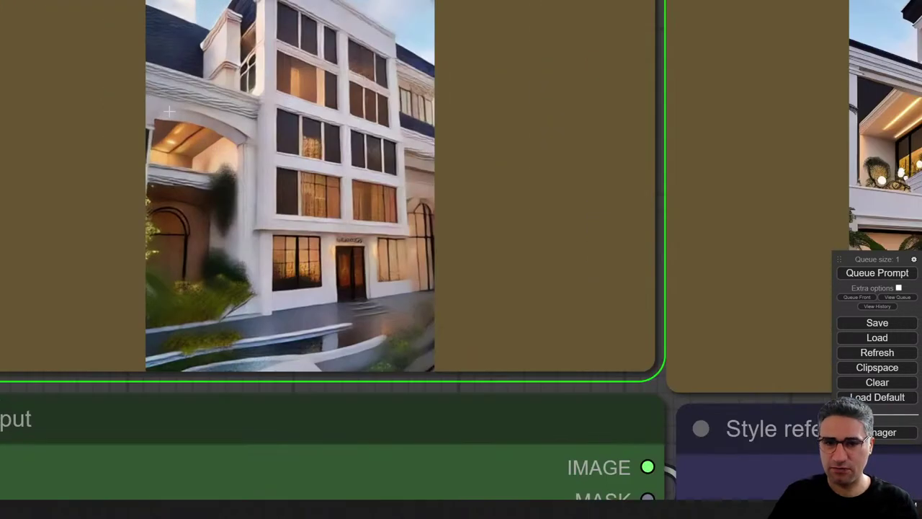
scroll(167, 111, "up", 4)
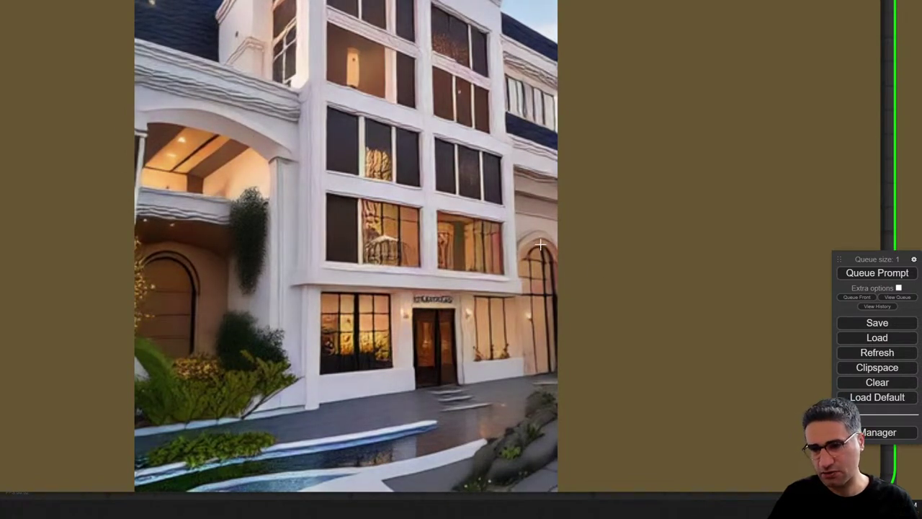
scroll(561, 243, "down", 10)
left_click_drag(771, 21, 440, 0)
scroll(545, 242, "up", 9)
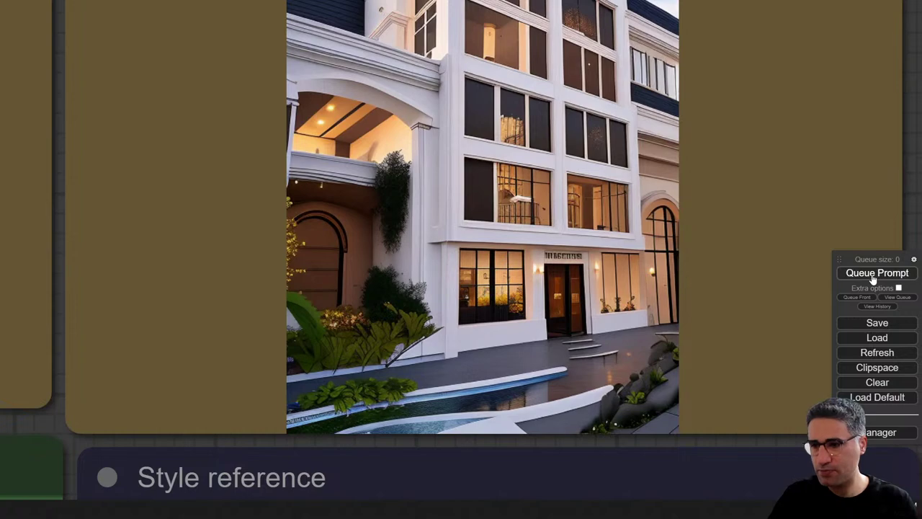
scroll(755, 216, "down", 8)
scroll(755, 216, "down", 3)
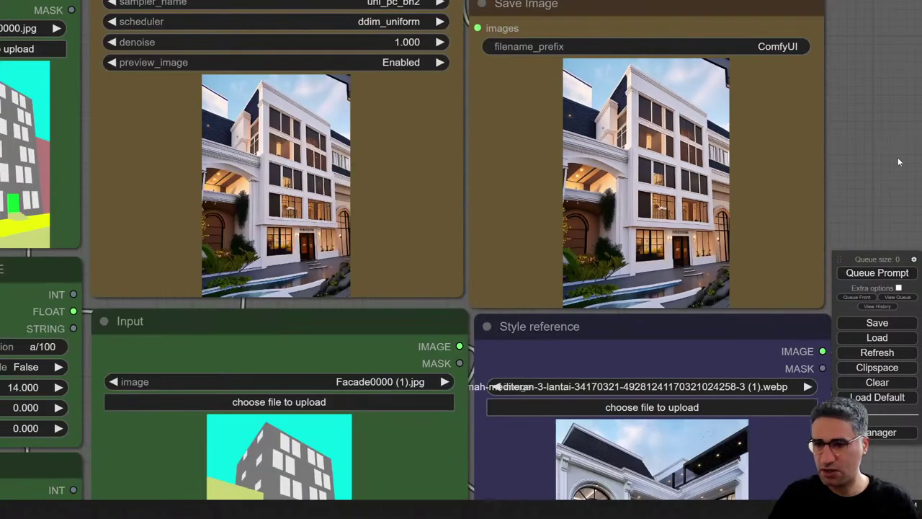
left_click_drag(897, 157, 796, 77)
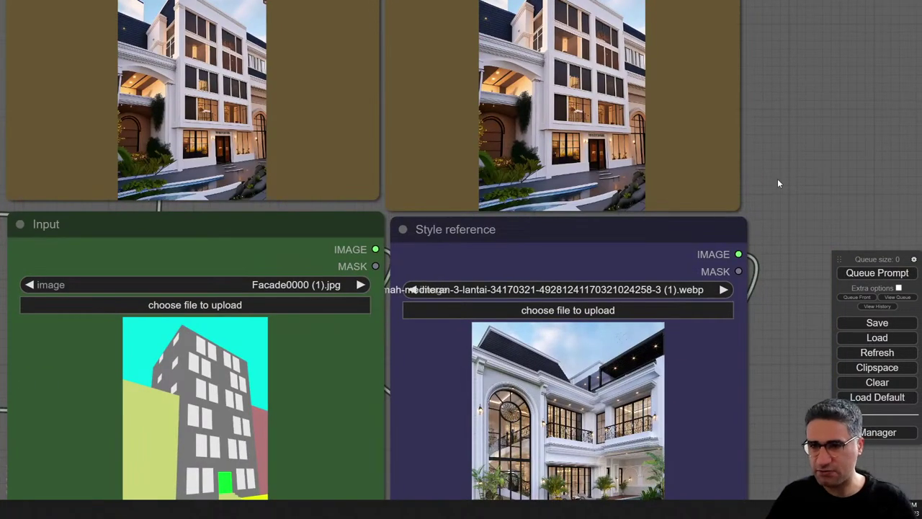
- Set value a in the strength-SEG node to 27
scroll(797, 181, "down", 1)
scroll(554, 313, "down", 3)
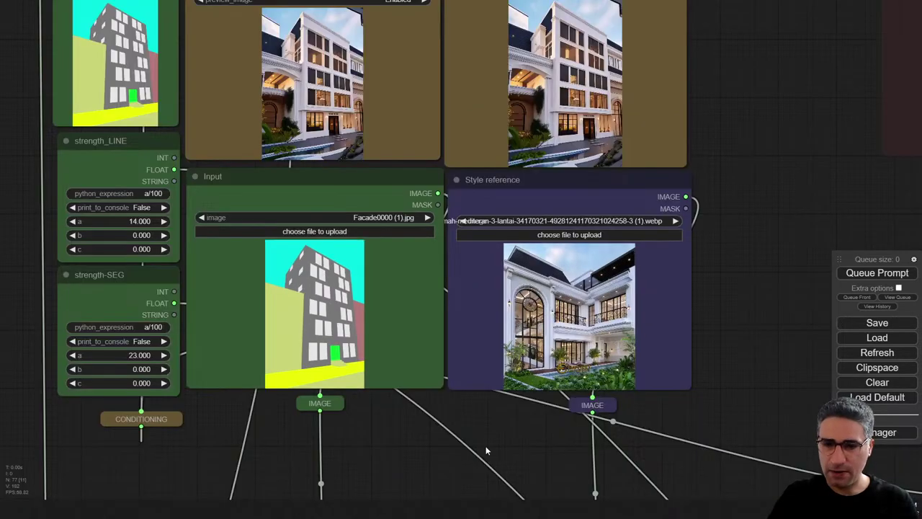
scroll(395, 448, "up", 1)
scroll(213, 422, "up", 1)
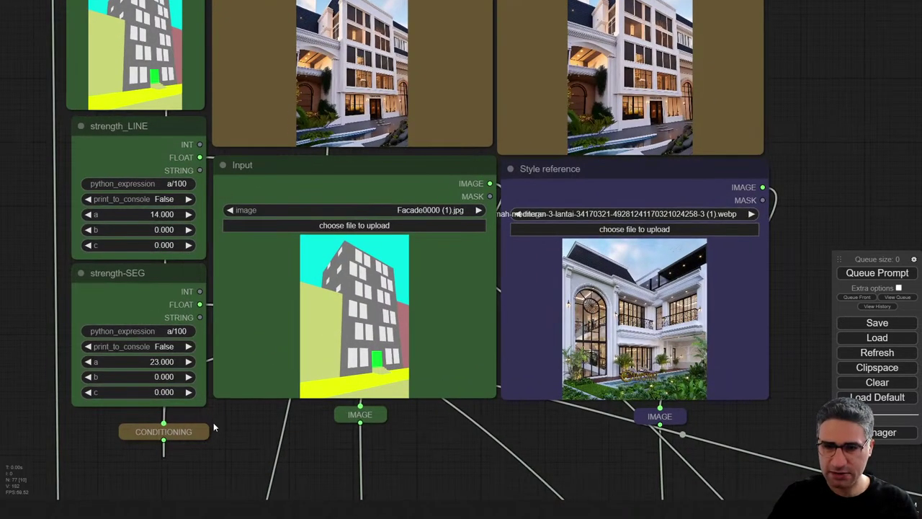
left_click_drag(229, 415, 237, 465)
scroll(137, 422, "up", 3)
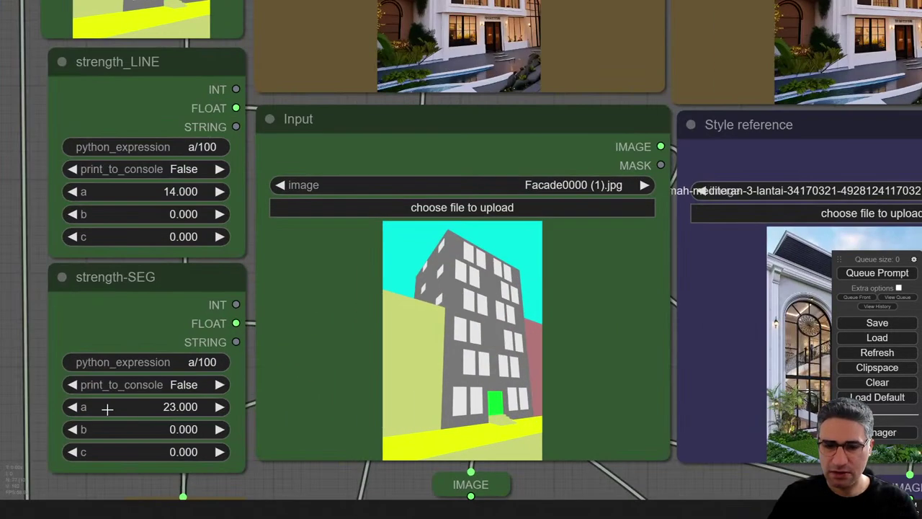
mouse_move(106, 409)
left_mouse_down()
mouse_move(123, 410)
mouse_move(96, 408)
left_mouse_up()
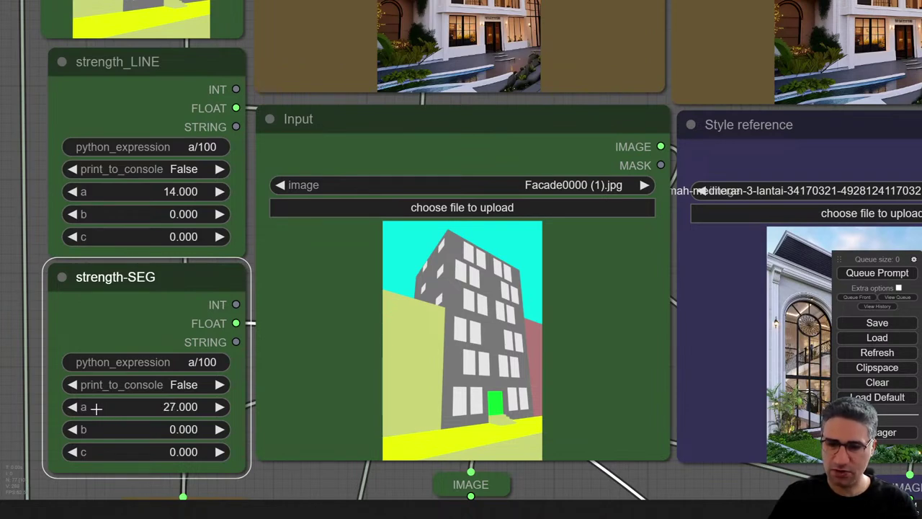
- Inspect the architectural details of the Style reference villa and compare them with the latest generated facade
scroll(471, 322, "down", 4)
left_click_drag(727, 473, 476, 486)
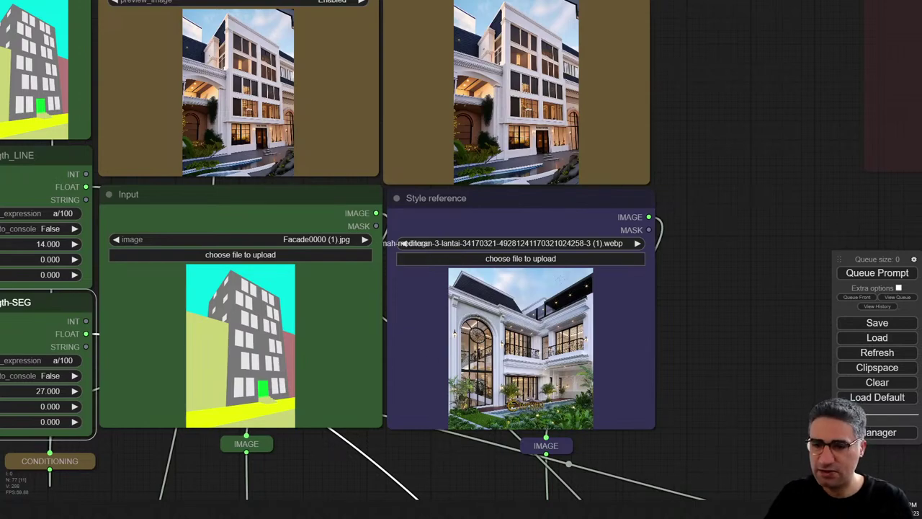
scroll(506, 347, "up", 15)
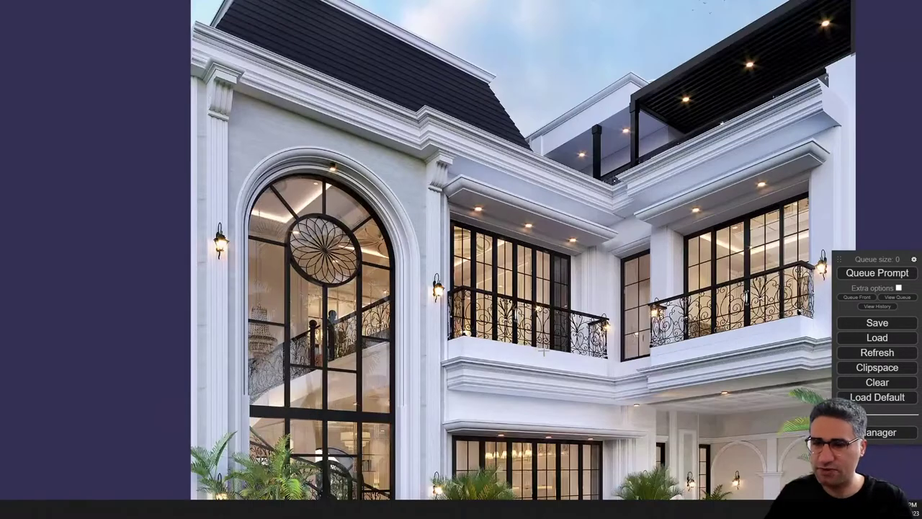
scroll(543, 351, "down", 10)
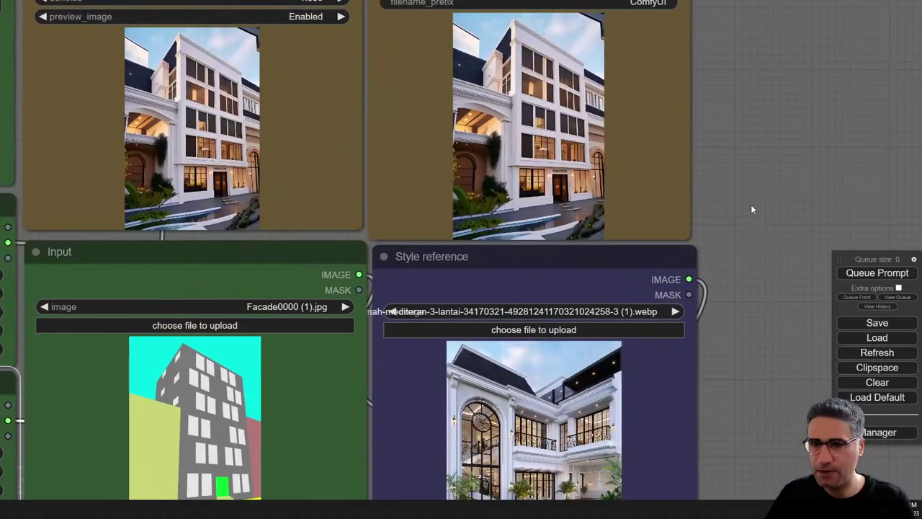
- Compare the roof, cornice mouldings and arched window of the Style reference villa with the generated facade in the Save Image node
left_click_drag(755, 206, 754, 138)
scroll(523, 353, "up", 16)
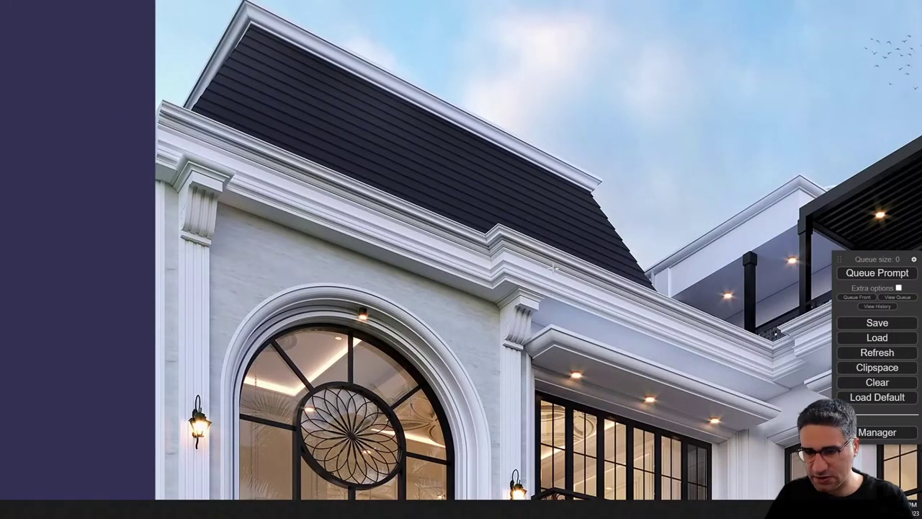
scroll(445, 262, "down", 2)
scroll(444, 264, "down", 11)
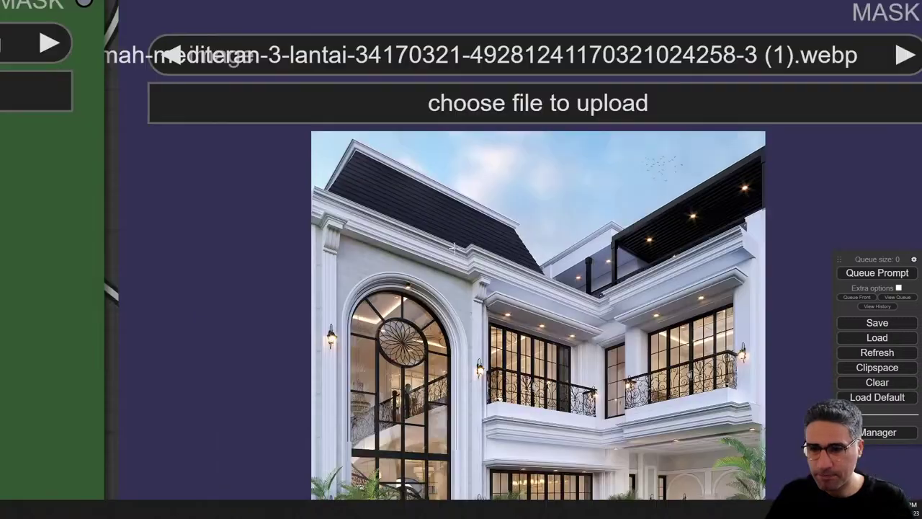
left_click_drag(837, 74, 758, 466)
scroll(512, 133, "up", 10)
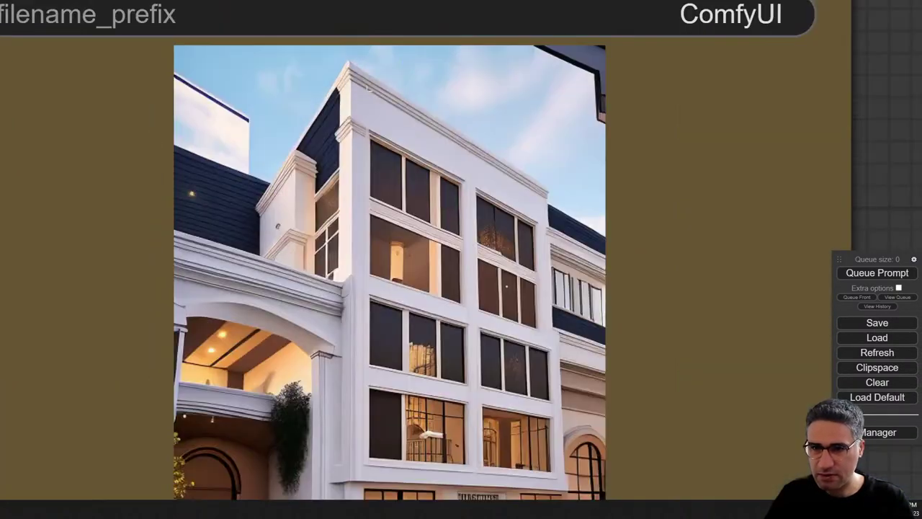
scroll(489, 242, "down", 10)
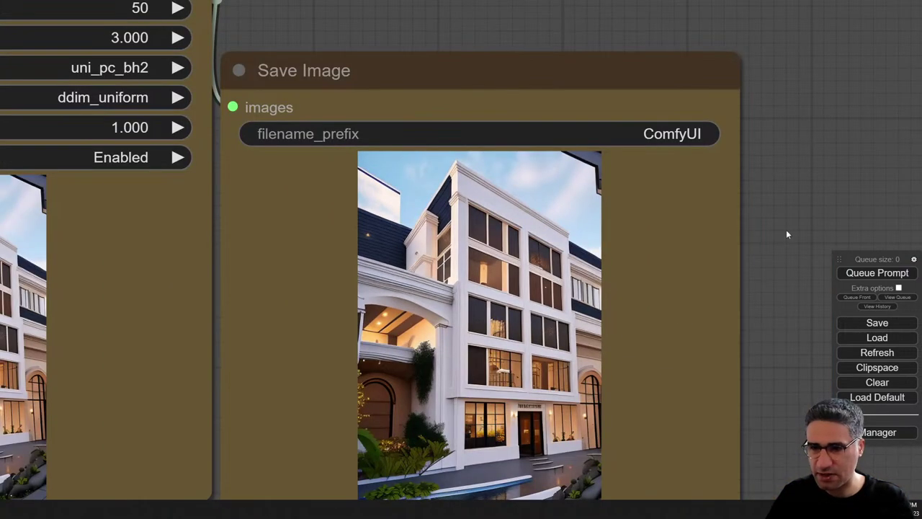
left_click_drag(786, 235, 774, 87)
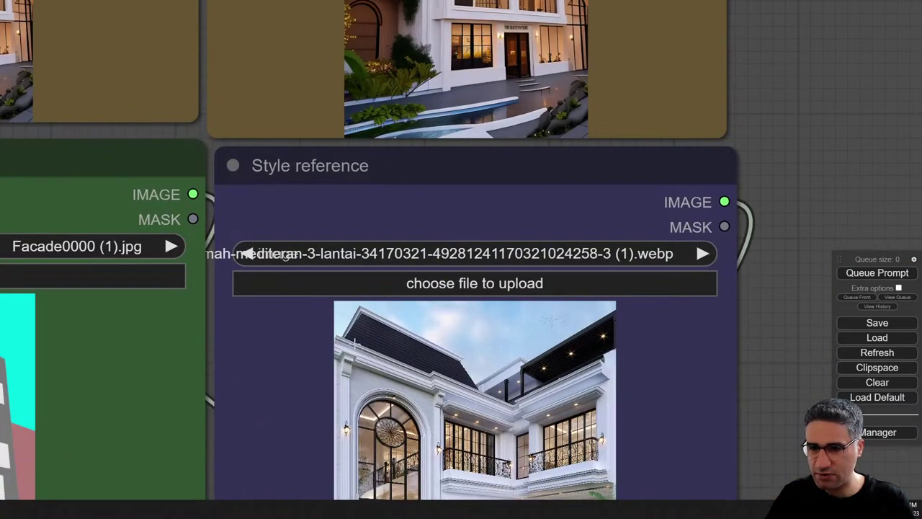
scroll(850, 82, "up", 5)
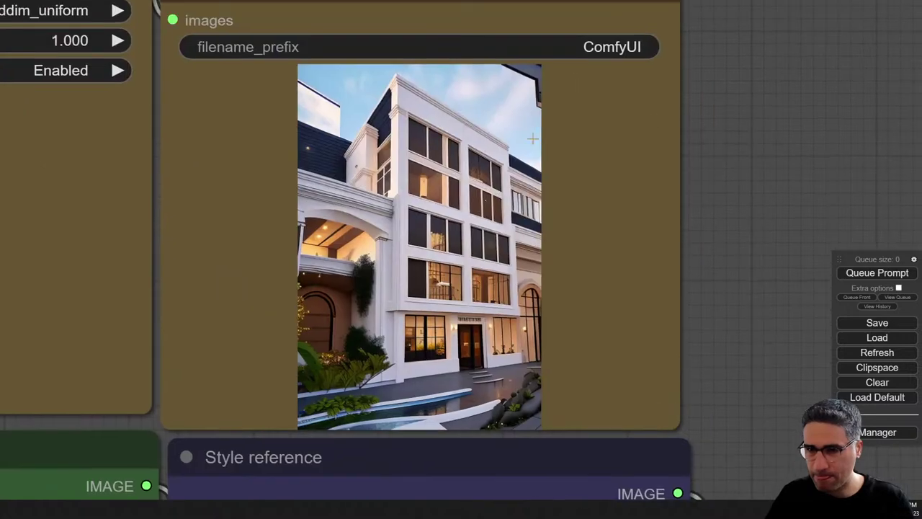
scroll(533, 138, "up", 6)
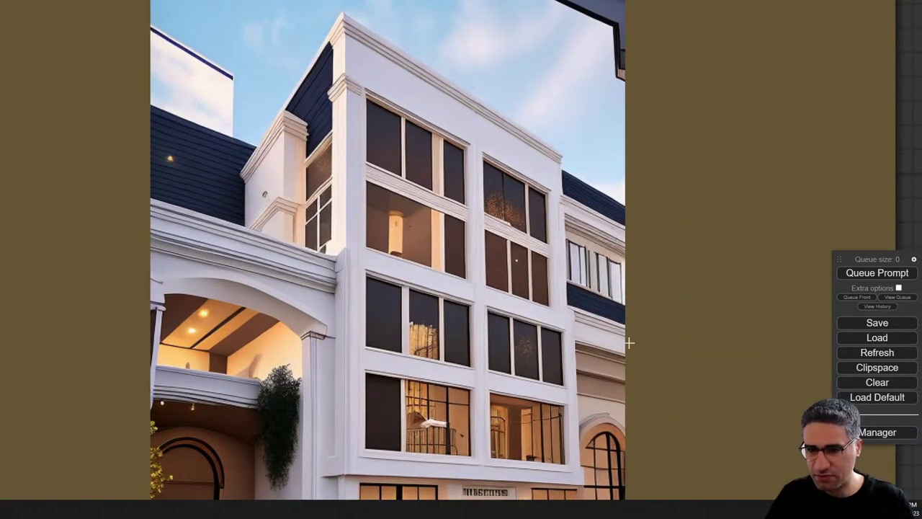
scroll(629, 343, "down", 10)
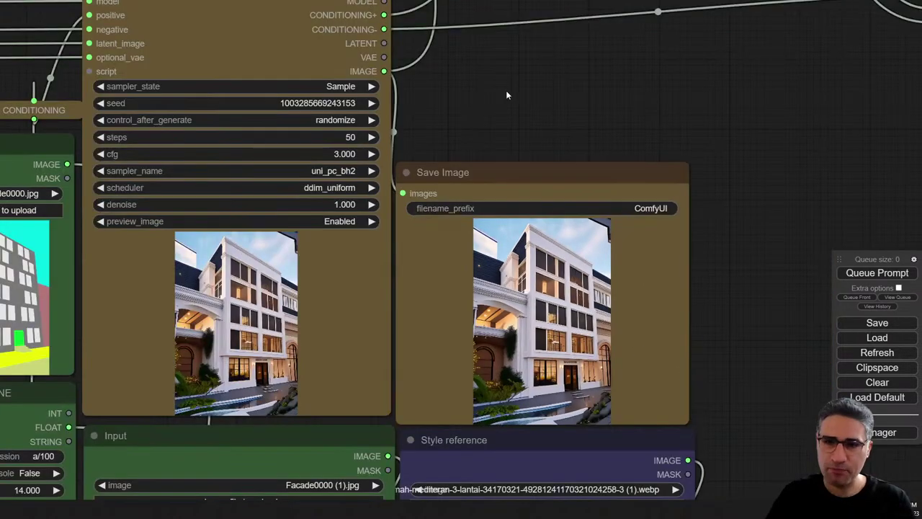
- Examine the Facade0000 (1).jpg sketch in the Input node alongside the strength values, the generated facade and the style reference
left_click_drag(506, 140, 676, 22)
scroll(637, 89, "down", 3)
left_click_drag(850, 139, 759, 119)
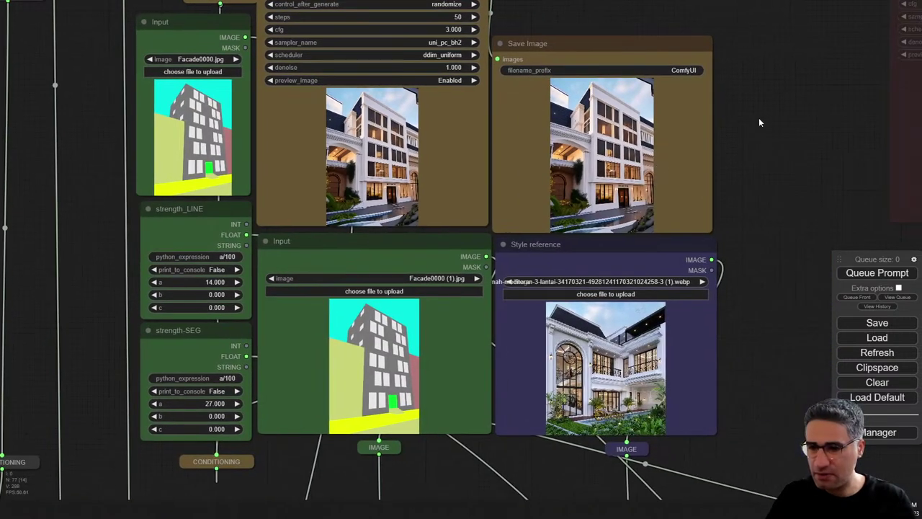
scroll(204, 134, "up", 5)
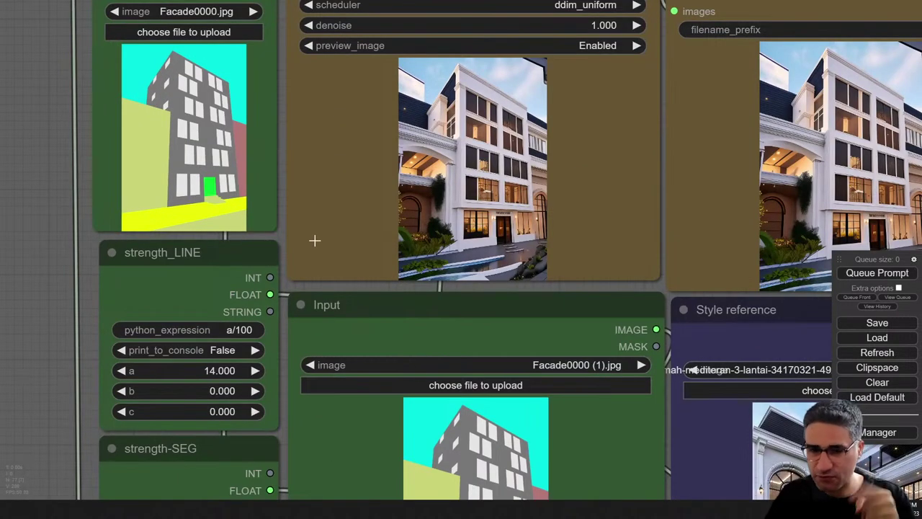
left_click_drag(53, 271, 66, 2)
scroll(532, 249, "up", 8)
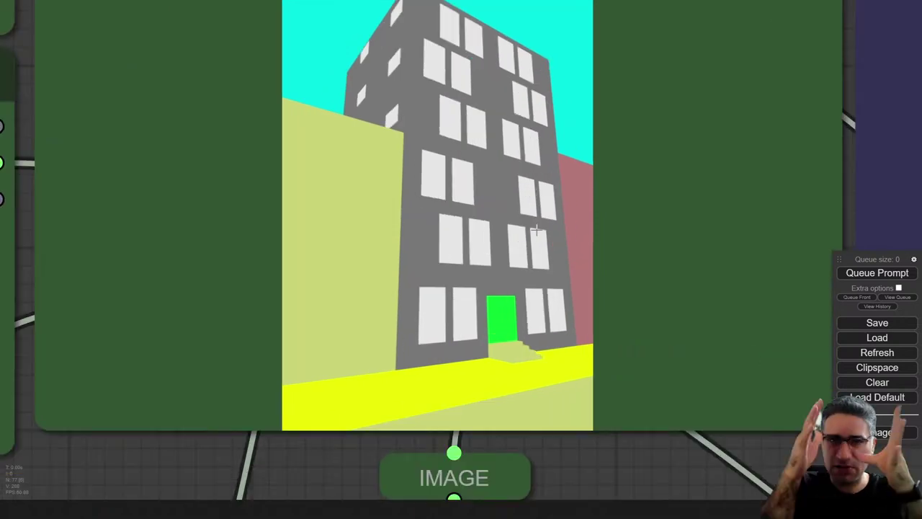
scroll(536, 229, "down", 5)
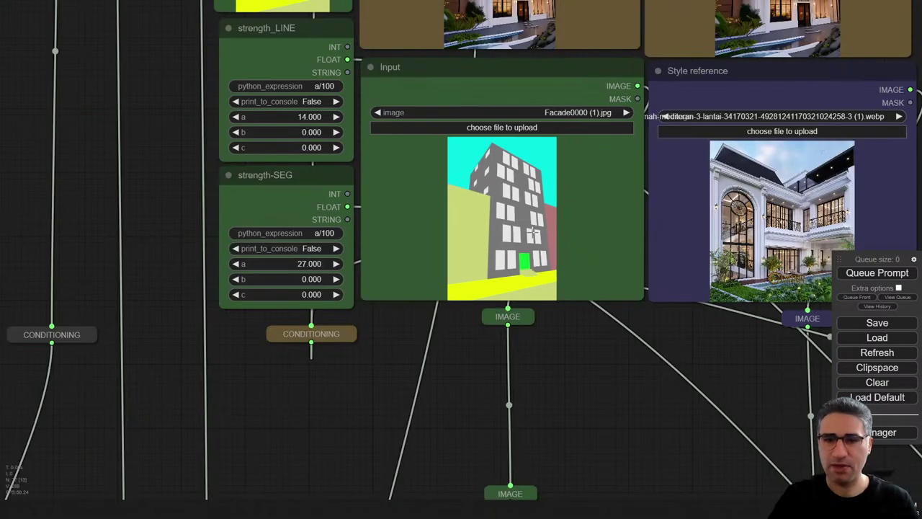
left_click_drag(548, 350, 487, 435)
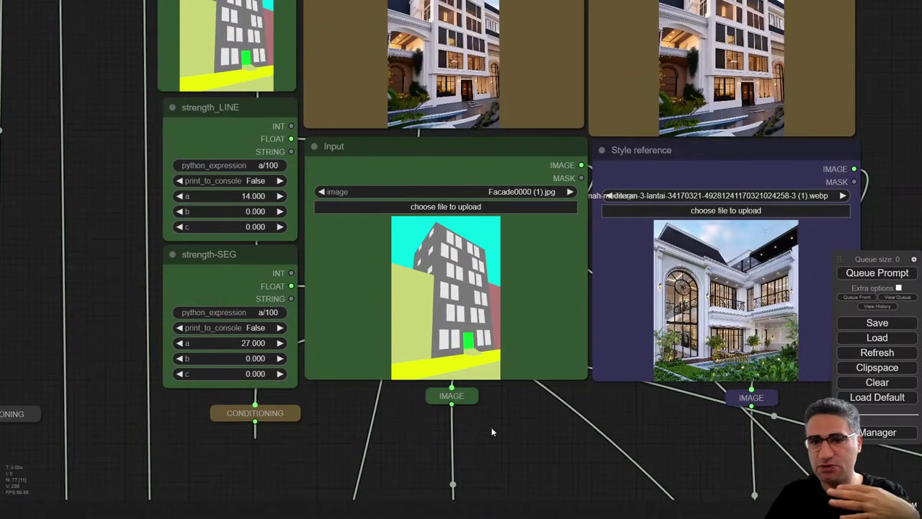
scroll(467, 274, "up", 6)
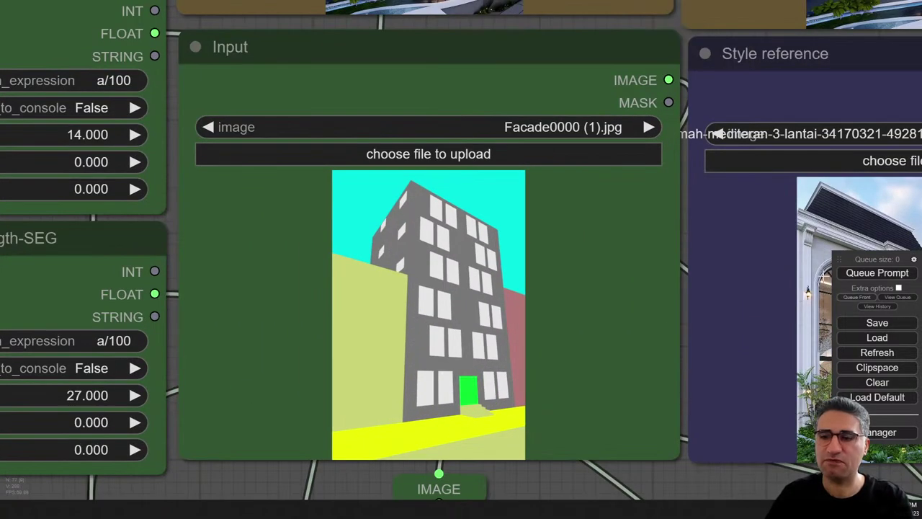
left_click_drag(741, 495, 649, 466)
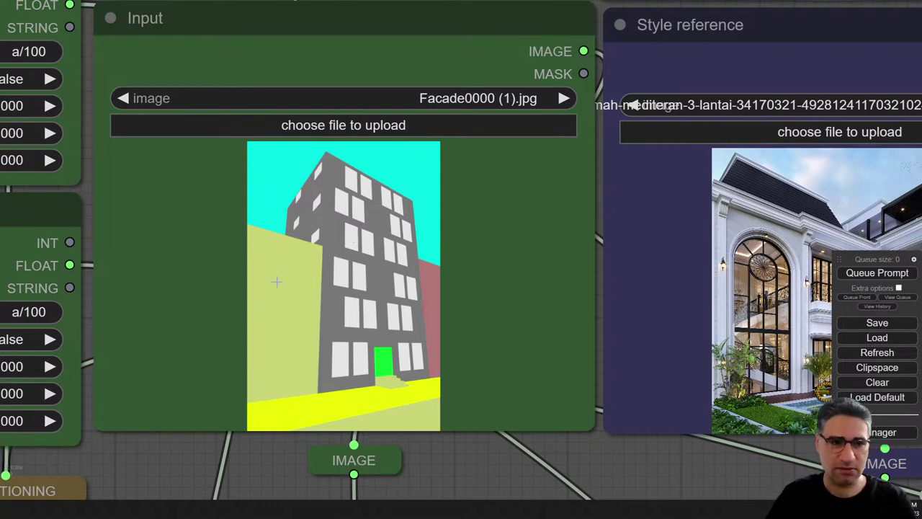
- Preview 40919-b580.jpg from the reference images folder and load it as the new image in the Style reference node
key("alt+Tab")
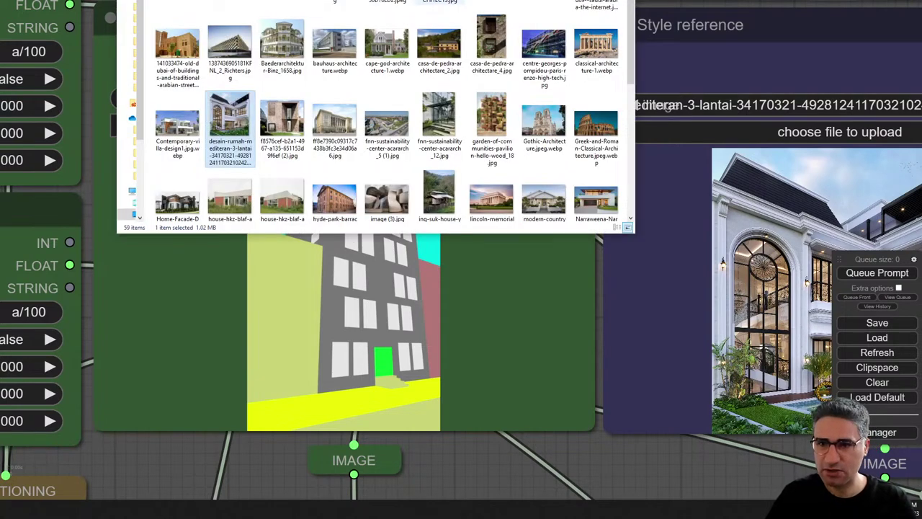
left_click(230, 1)
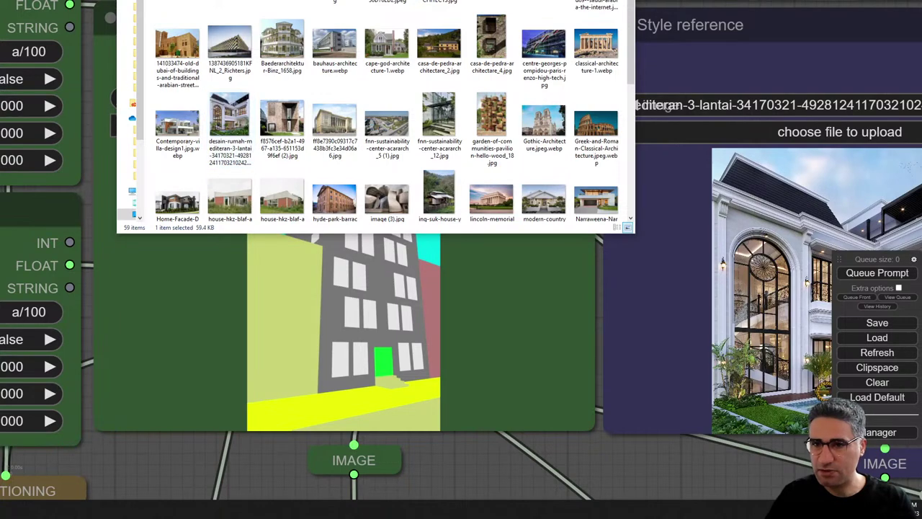
key("Return")
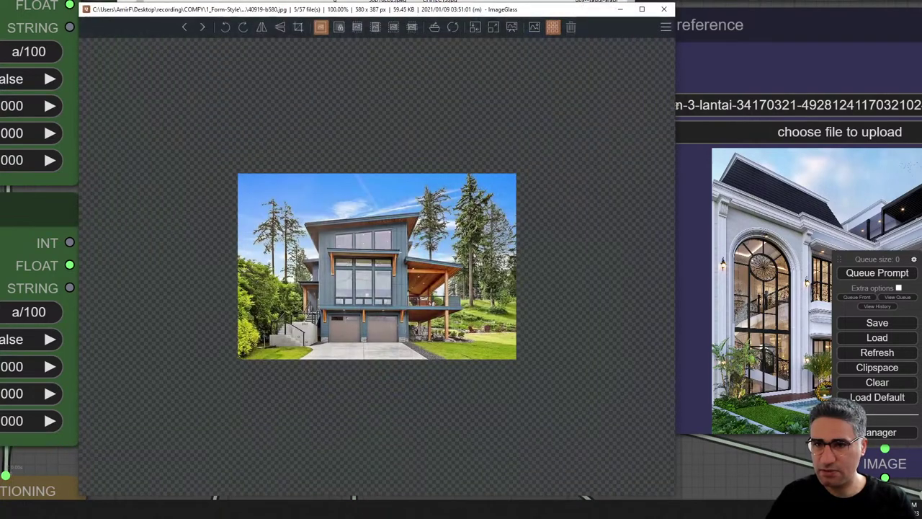
scroll(392, 296, "up", 3)
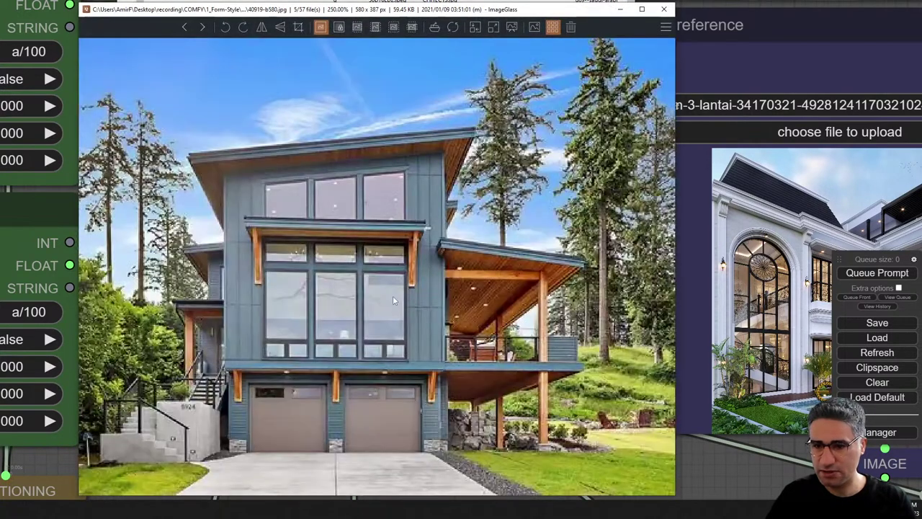
left_click(664, 10)
double_click(561, 33)
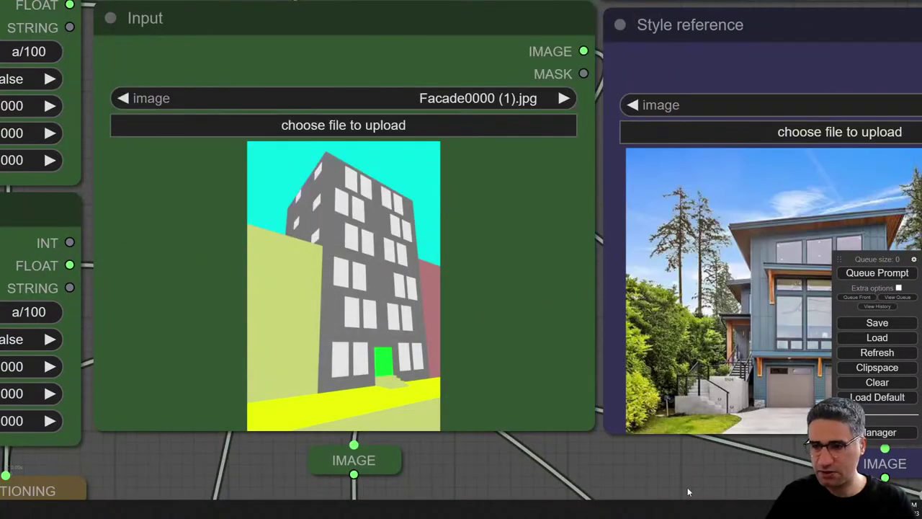
- Queue the prompt with the 40919-b580.jpg style reference and watch the facade develop in the KSampler preview
left_click_drag(688, 487, 540, 405)
scroll(540, 402, "down", 4)
left_click(876, 274)
left_click_drag(842, 76, 851, 170)
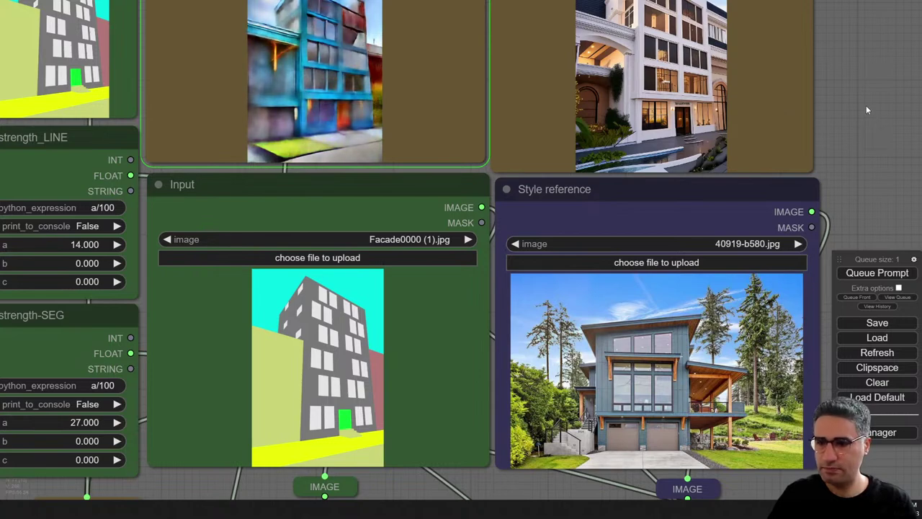
left_click_drag(866, 105, 855, 187)
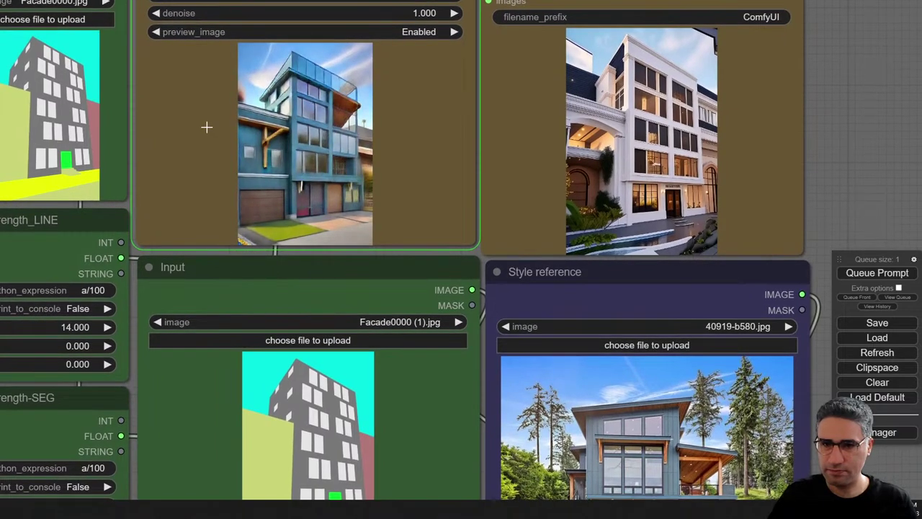
- Inspect the timber brackets, windows and garage doors in the KSampler preview and compare them with the 40919-b580.jpg house
scroll(275, 130, "up", 9)
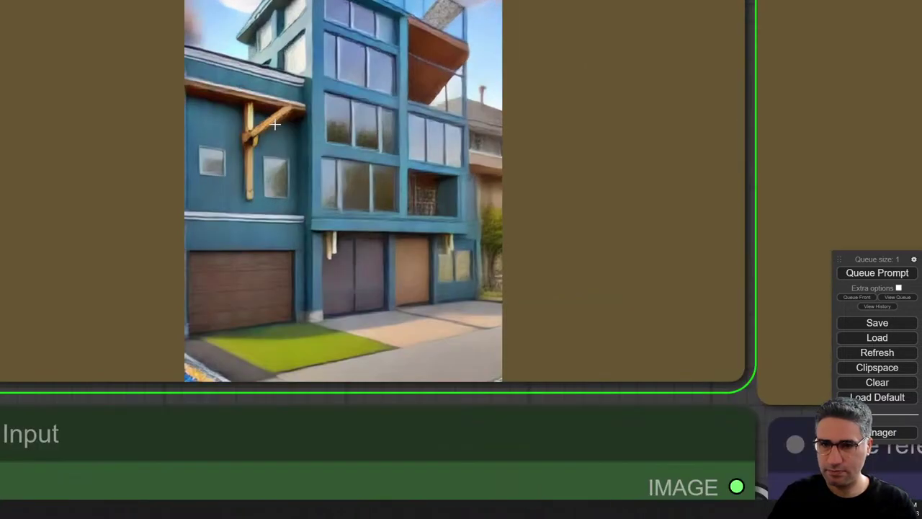
scroll(275, 125, "down", 5)
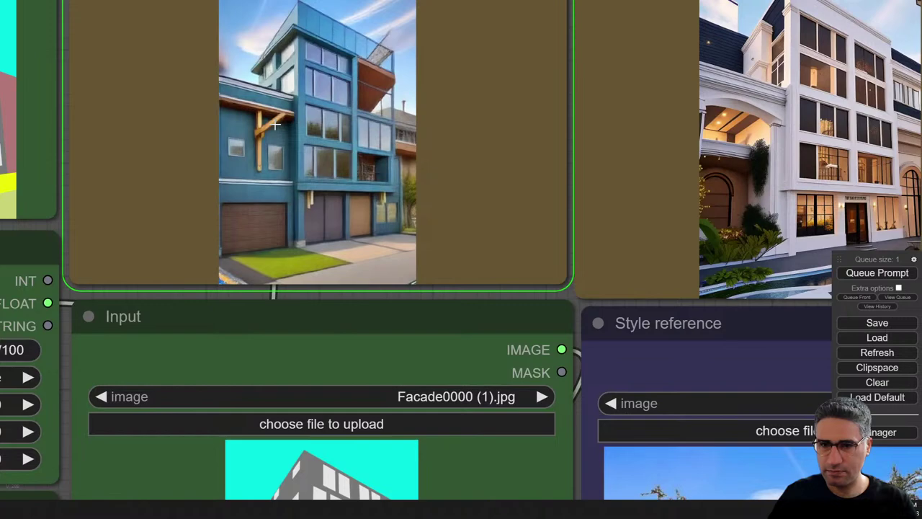
scroll(275, 126, "down", 5)
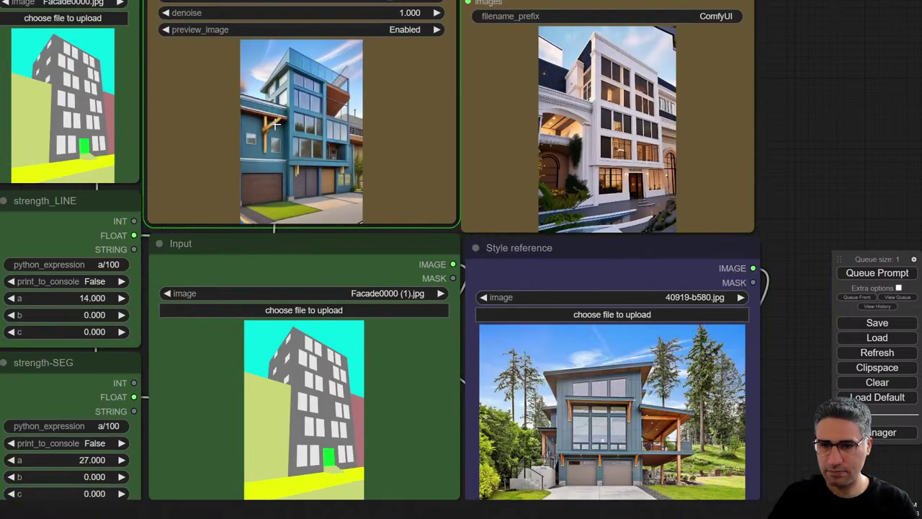
left_click_drag(830, 219, 761, 85)
scroll(542, 256, "up", 6)
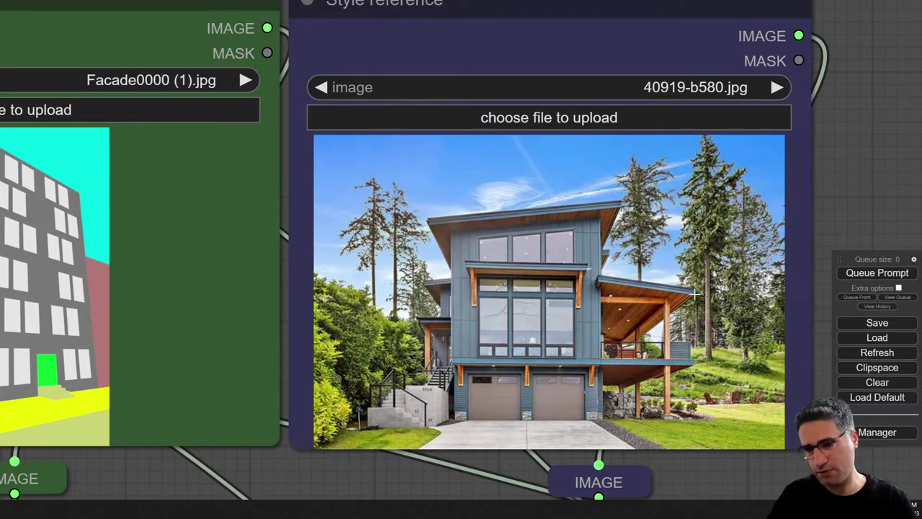
scroll(641, 301, "up", 8)
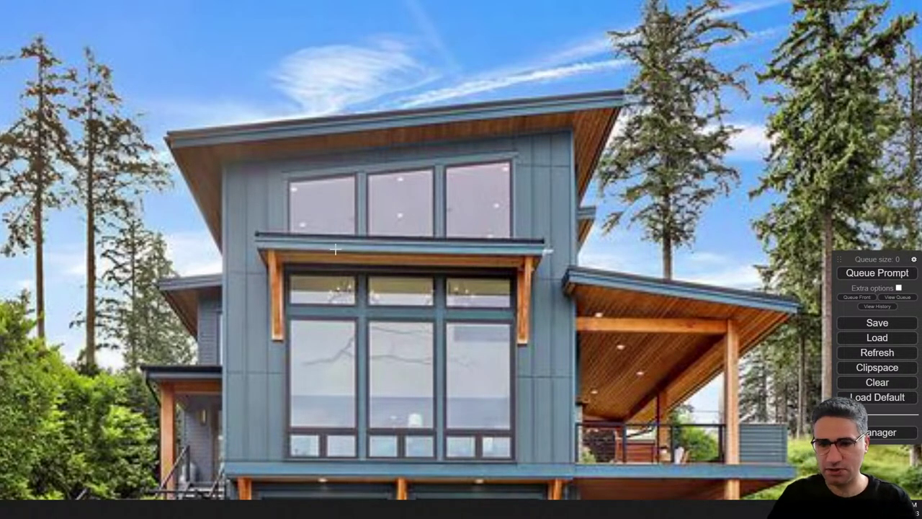
scroll(203, 233, "down", 8)
- Examine the finished blue facade in the Save Image node, including its timber bracket, balcony and garage doors
left_click_drag(752, 71, 724, 381)
left_click_drag(697, 120, 623, 251)
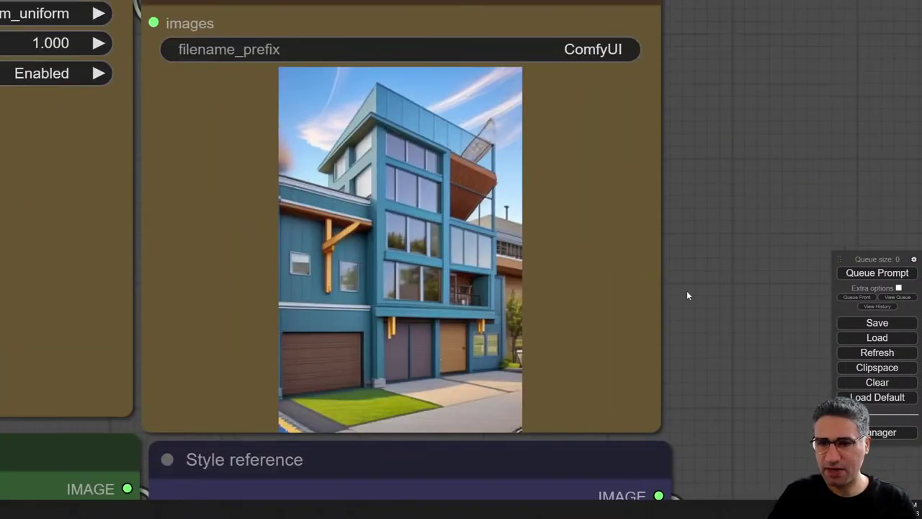
left_click_drag(687, 295, 733, 175)
scroll(498, 202, "down", 5)
scroll(396, 151, "up", 5)
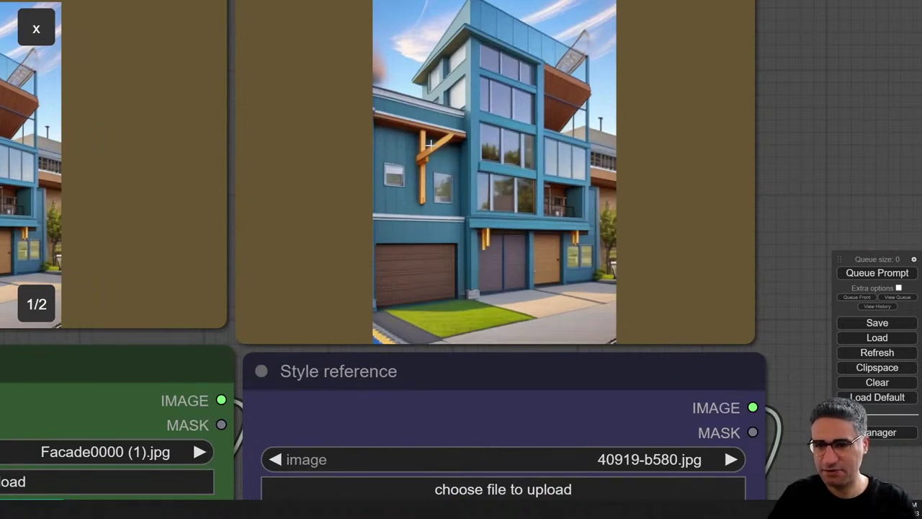
scroll(429, 144, "down", 4)
left_click_drag(732, 220, 734, 212)
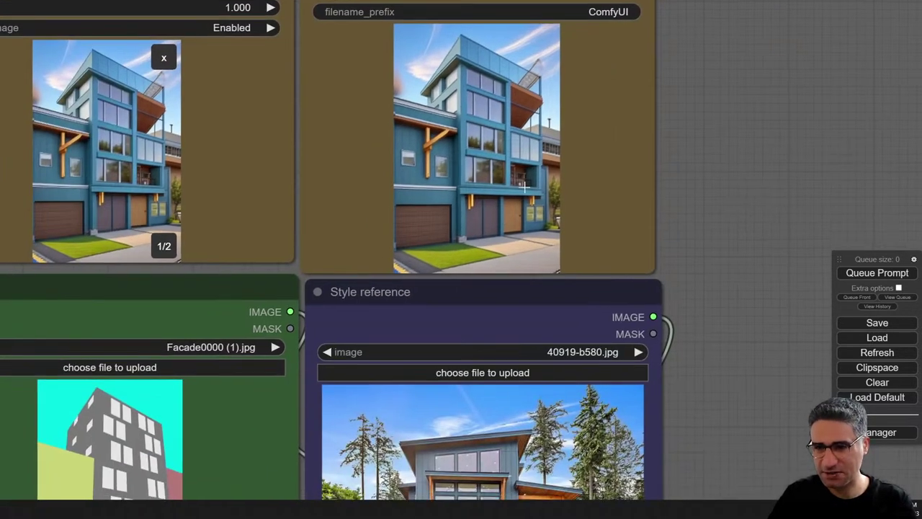
- Compare the reference house's roof overhang, timber supports and garage level with the finished facade and the input sketch
left_click_drag(679, 249, 708, 51)
scroll(485, 290, "up", 5)
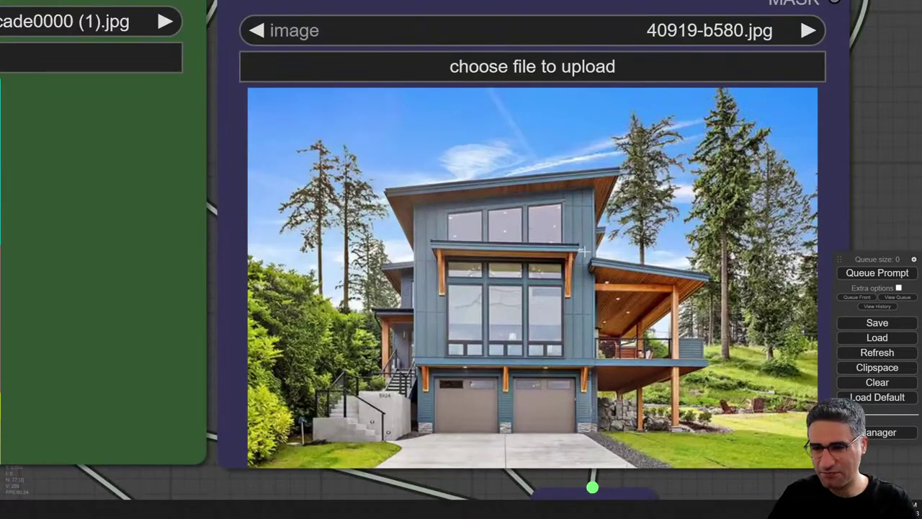
scroll(534, 312, "down", 3)
left_click_drag(793, 108, 727, 360)
scroll(529, 180, "down", 3)
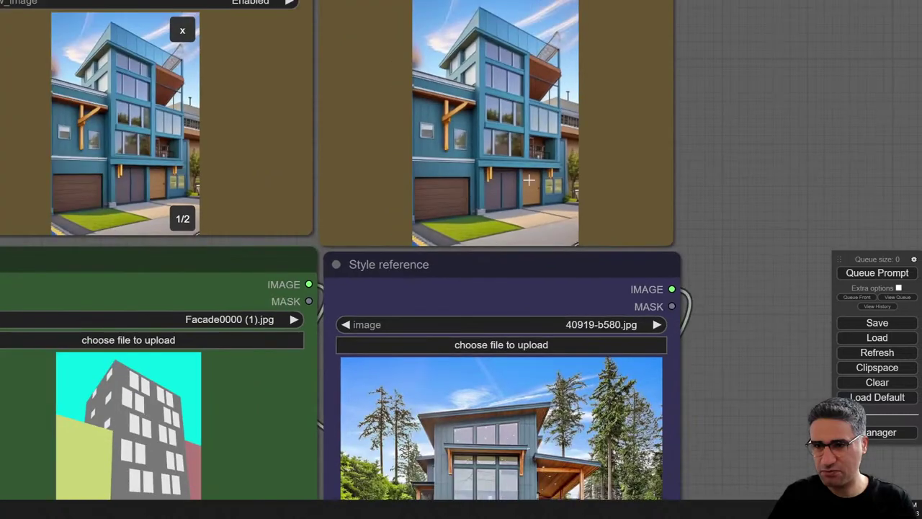
scroll(640, 220, "down", 3)
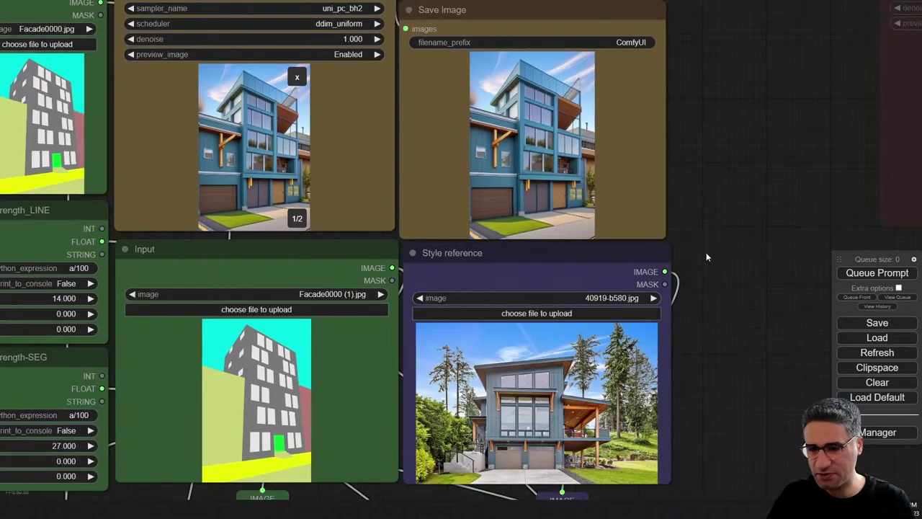
left_click_drag(707, 254, 707, 233)
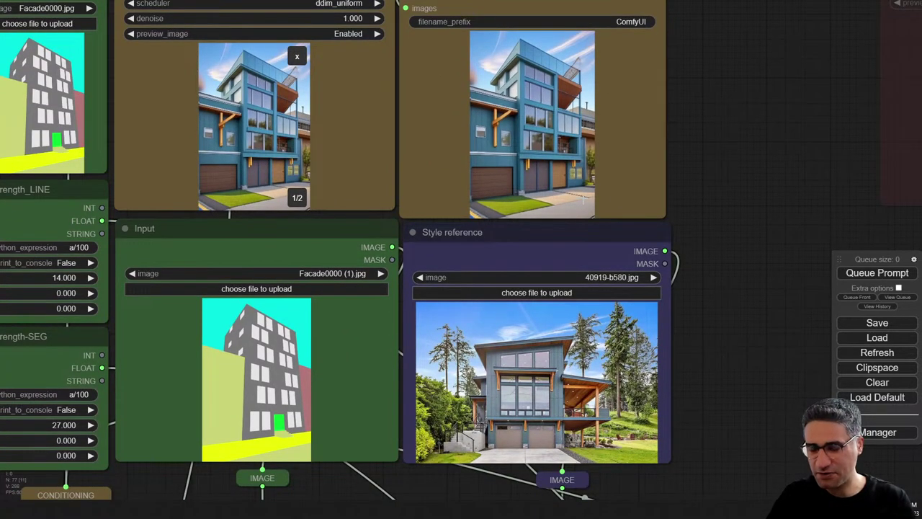
scroll(533, 180, "up", 2)
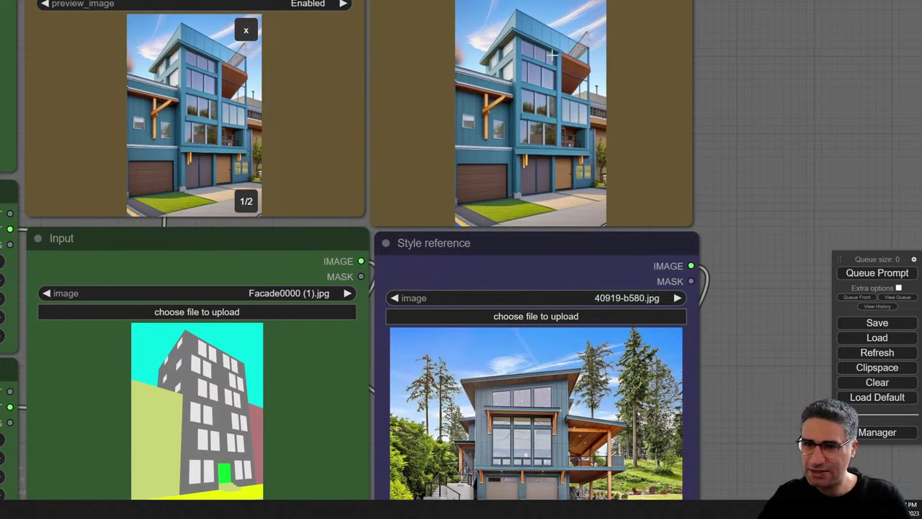
- Compare the finished blue facade with the 40919-b580.jpg house, and return the KSampler preview to showing its images side by side
scroll(541, 41, "up", 7)
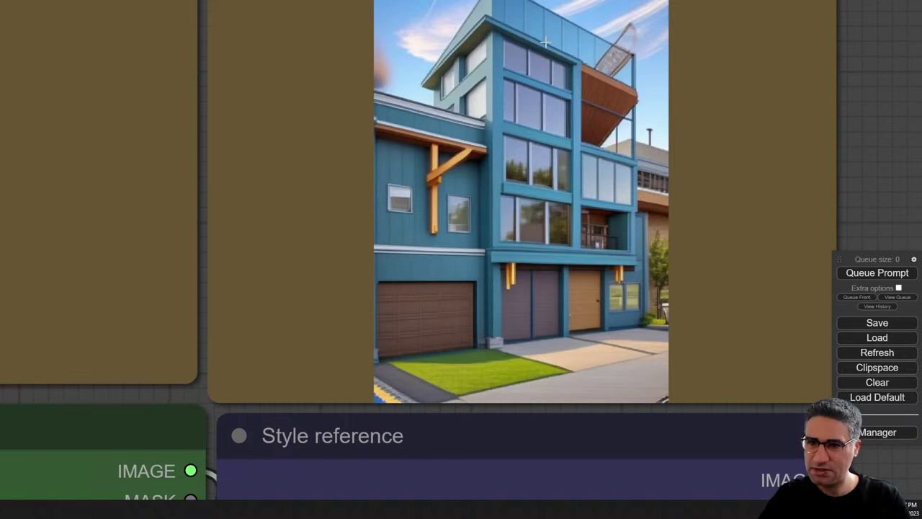
scroll(545, 60, "down", 5)
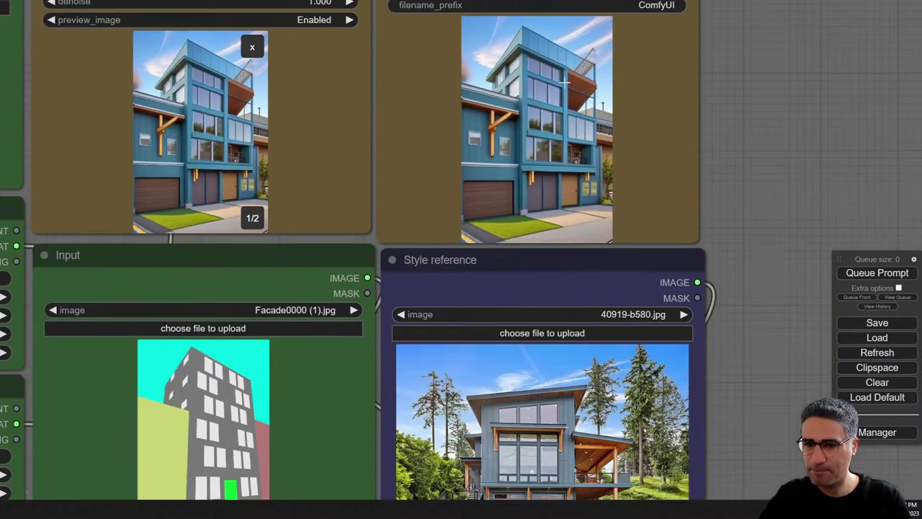
scroll(764, 126, "down", 5)
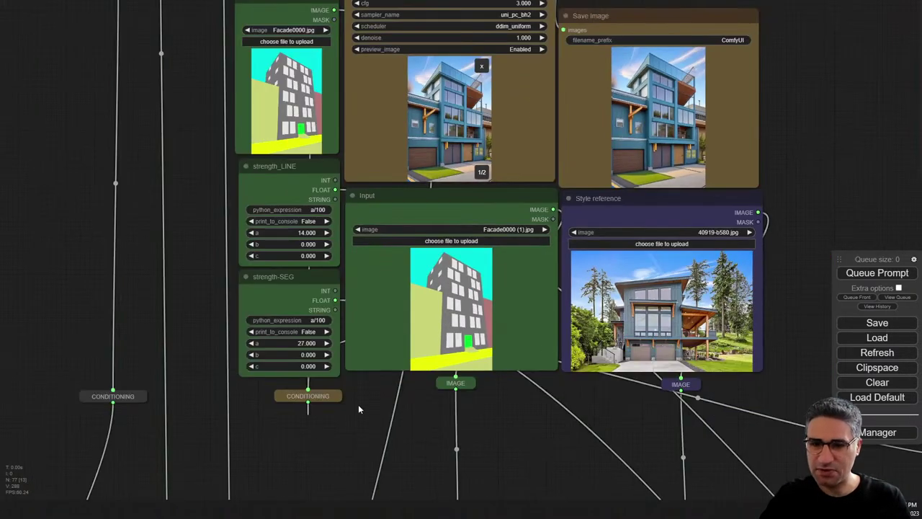
left_click_drag(805, 134, 778, 254)
scroll(780, 253, "down", 3)
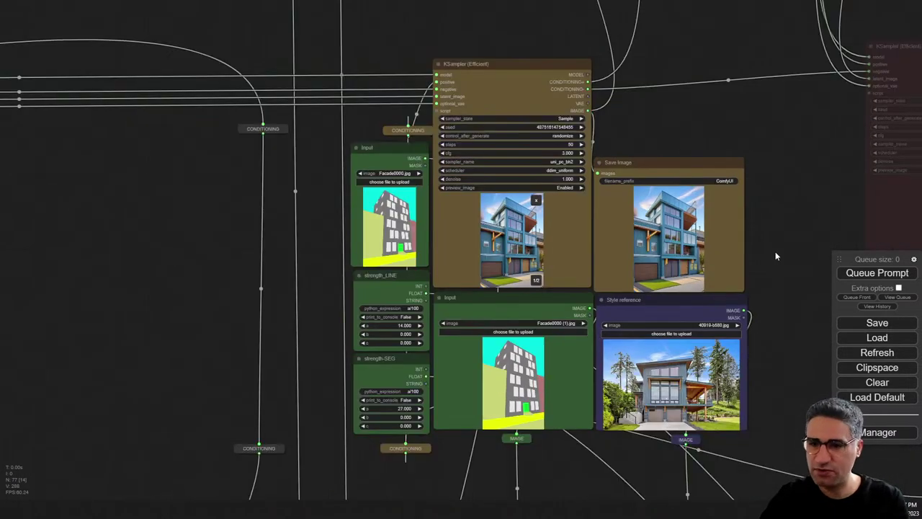
scroll(629, 269, "up", 4)
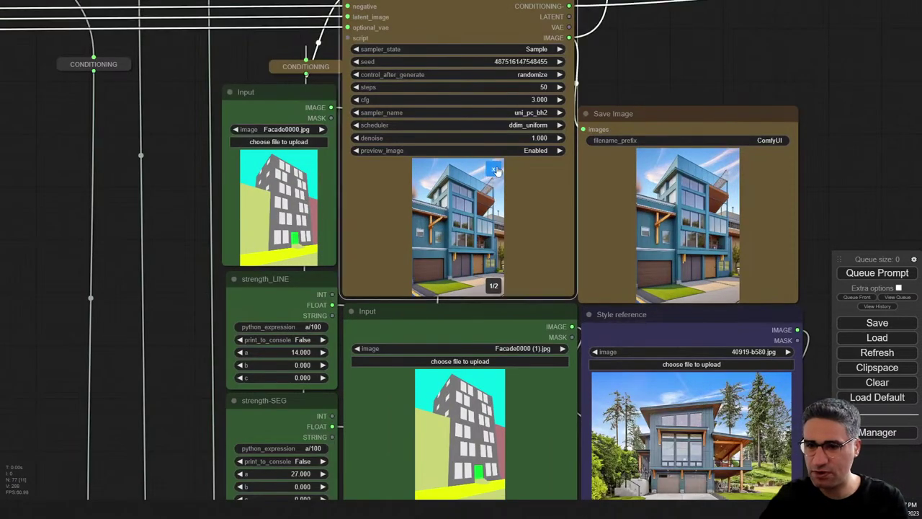
left_click(496, 170)
scroll(691, 252, "down", 4)
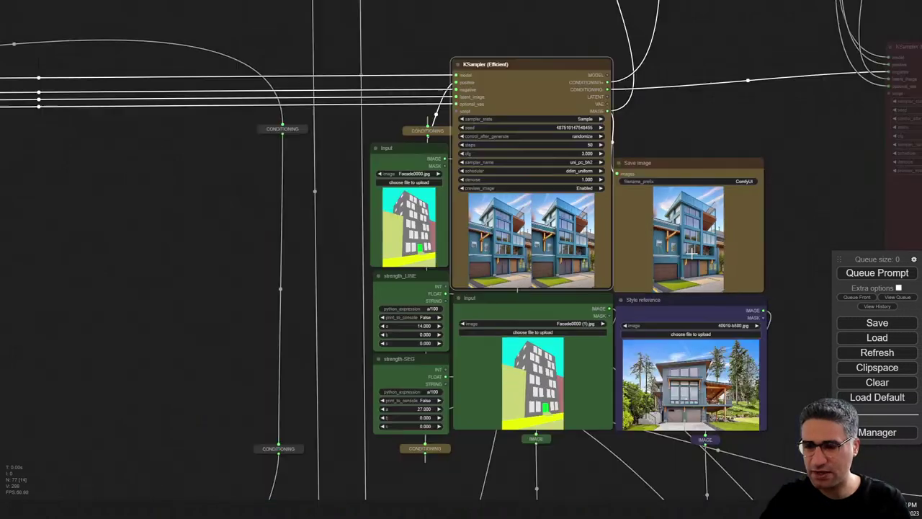
- Set the batch_size in the Efficient Loader node to 4
scroll(693, 252, "down", 6)
left_click_drag(758, 243, 814, 185)
scroll(98, 206, "up", 2)
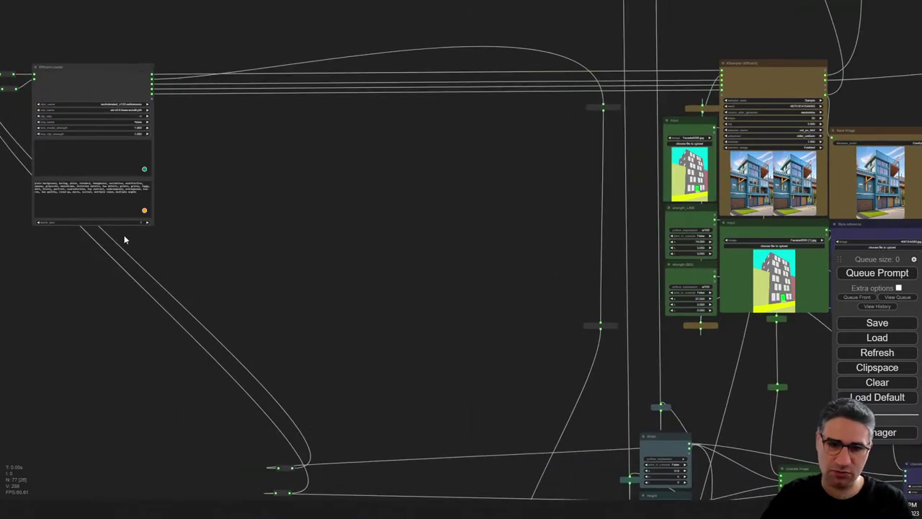
scroll(186, 222, "up", 5)
left_click_drag(186, 222, 536, 286)
scroll(404, 247, "up", 6)
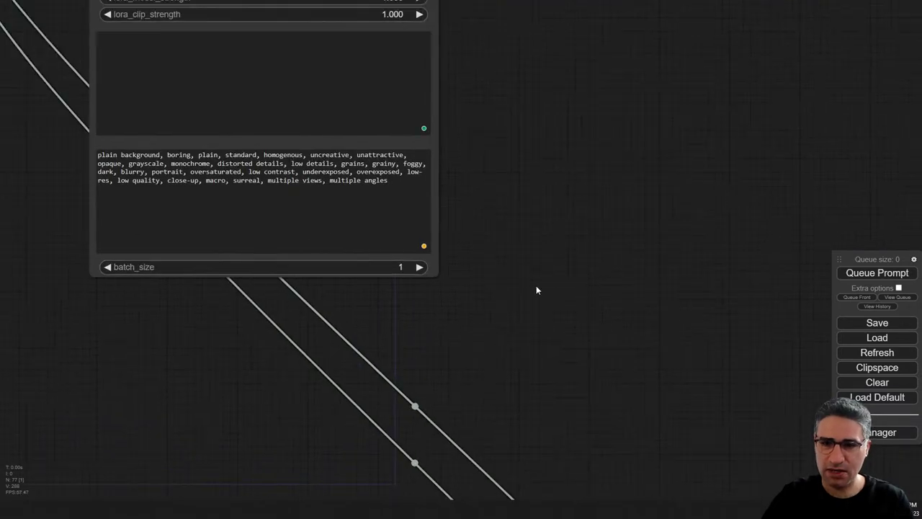
scroll(536, 290, "up", 4)
left_click_drag(395, 346, 737, 356)
left_click(725, 273)
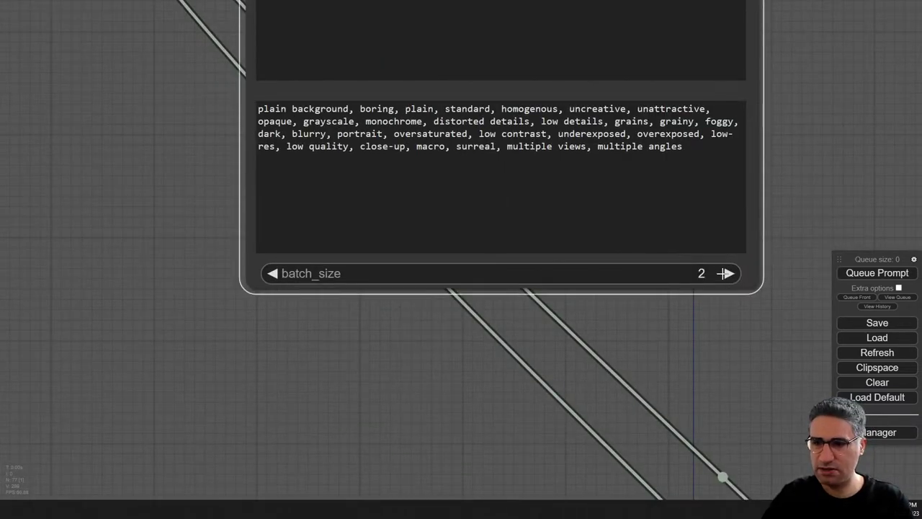
left_click(724, 273)
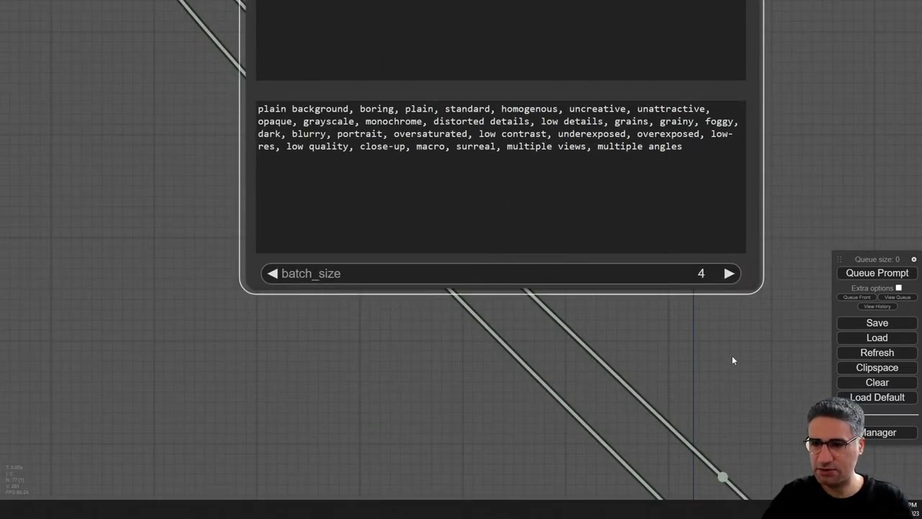
- Queue the prompt for the four-image batch with the 40919-b580.jpg style reference
left_click_drag(732, 355, 360, 278)
scroll(395, 274, "down", 5)
scroll(514, 268, "down", 6)
left_click_drag(778, 209, 353, 226)
left_click_drag(546, 227, 58, 154)
left_click(893, 274)
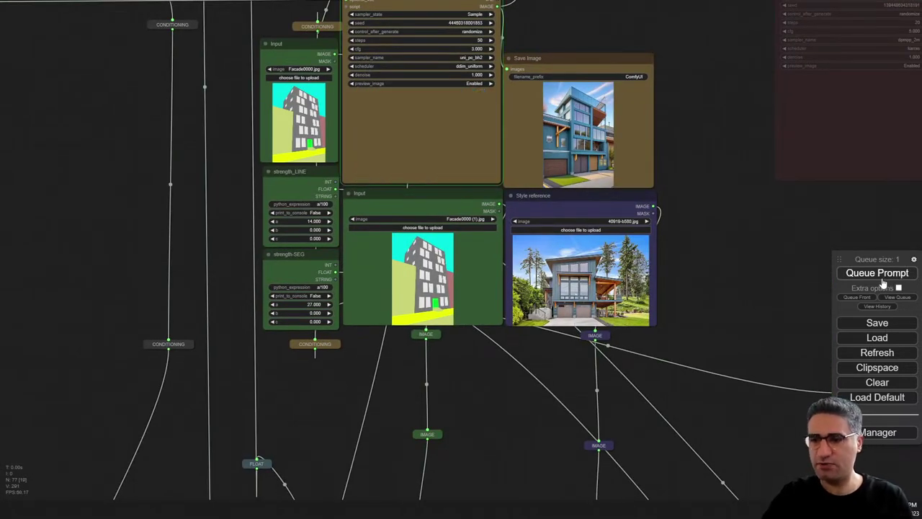
- Watch the new facade develop in the KSampler preview and compare it with the previous result, the input sketch and the style reference
scroll(540, 152, "up", 6)
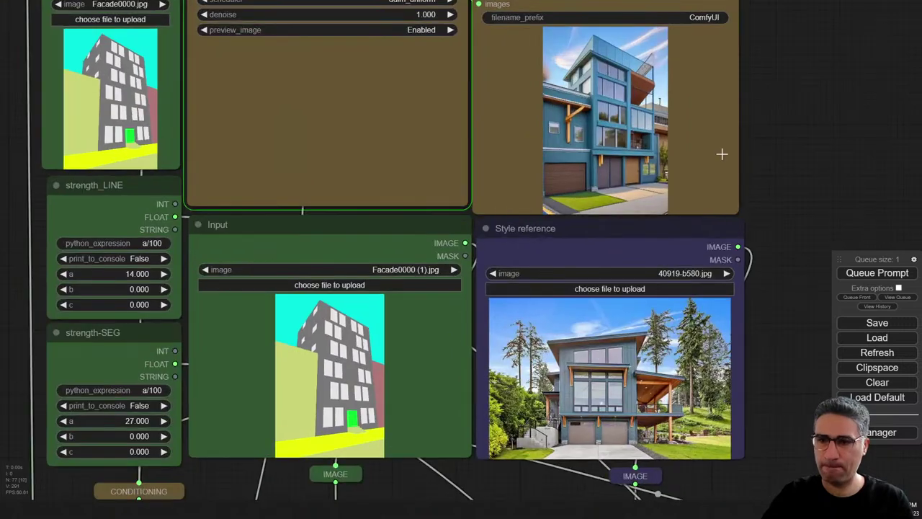
left_click_drag(779, 119, 785, 178)
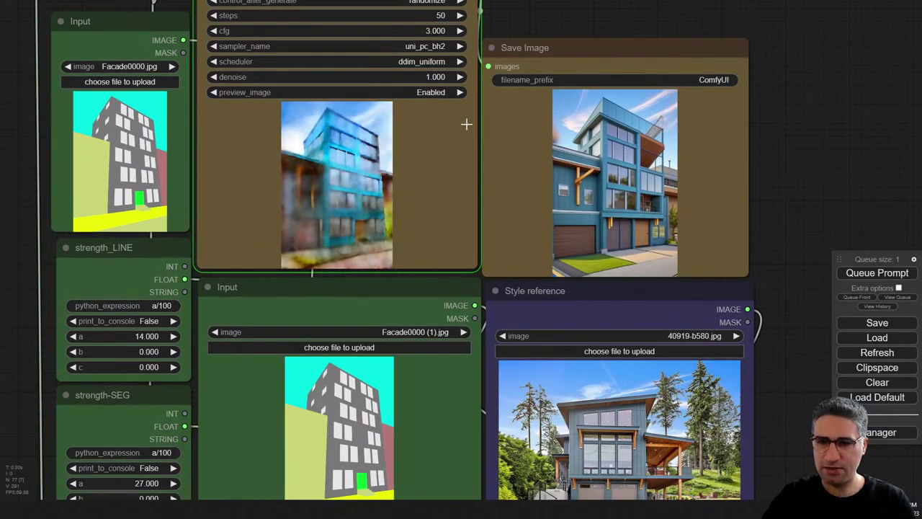
left_click_drag(568, 17, 599, 248)
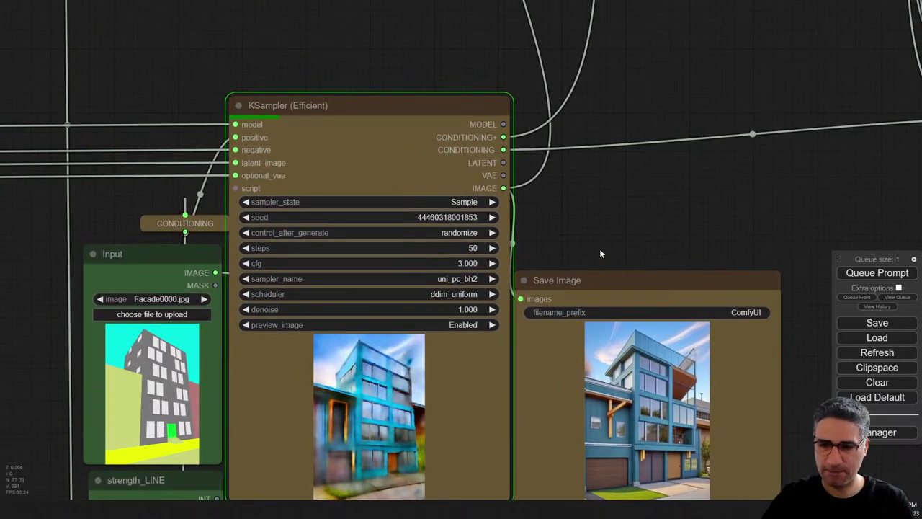
left_click_drag(600, 254, 627, 78)
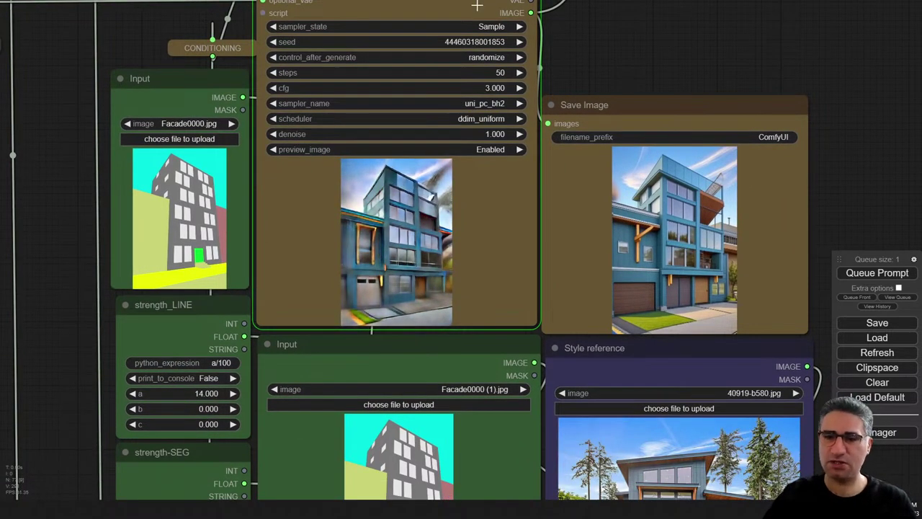
left_click_drag(875, 184, 868, 34)
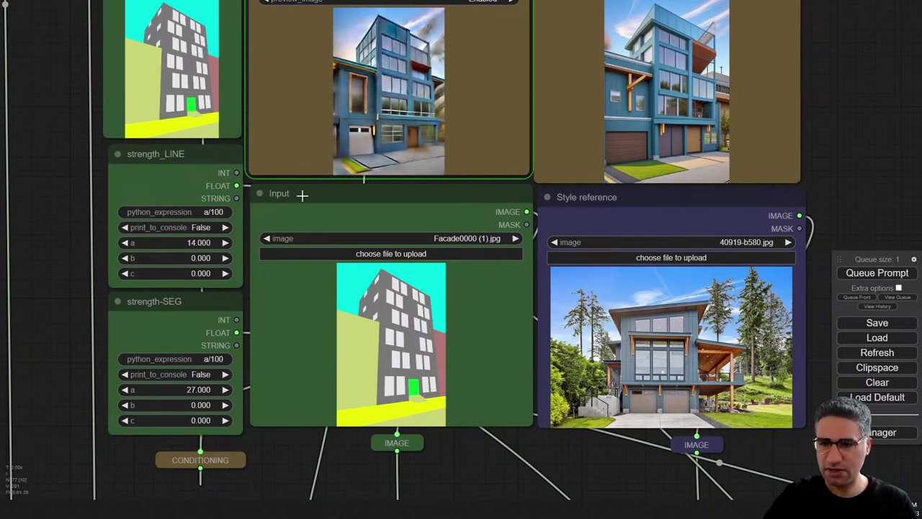
left_click(598, 198)
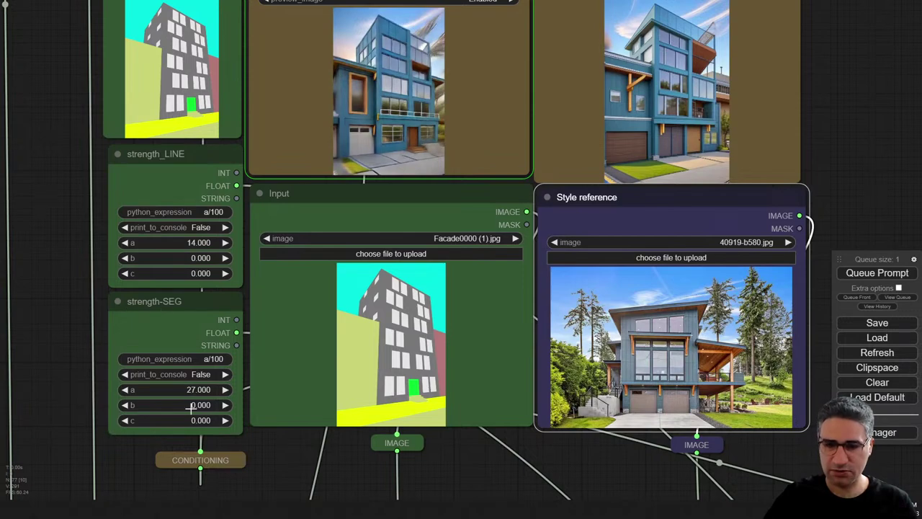
- Check the batch_size in the Efficient Loader node, and return to the KSampler and Save Image nodes
scroll(183, 389, "down", 8)
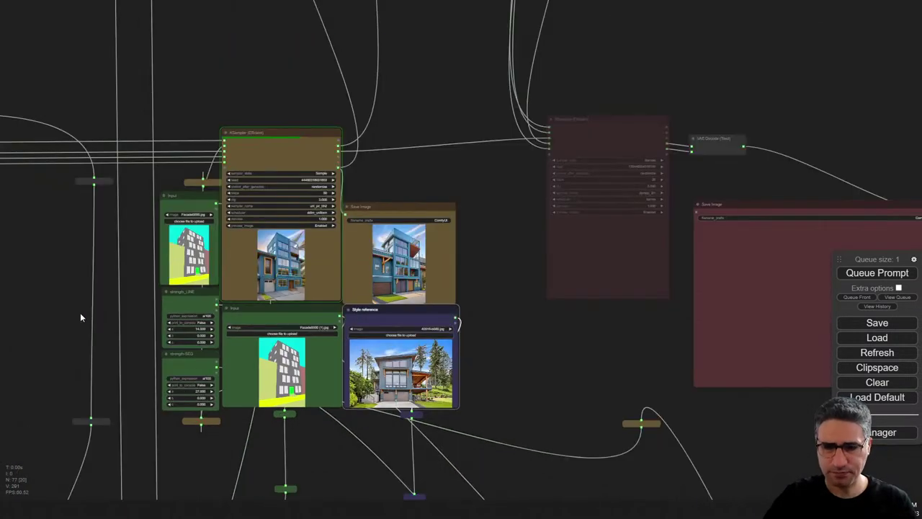
left_click_drag(80, 312, 675, 299)
scroll(224, 263, "up", 5)
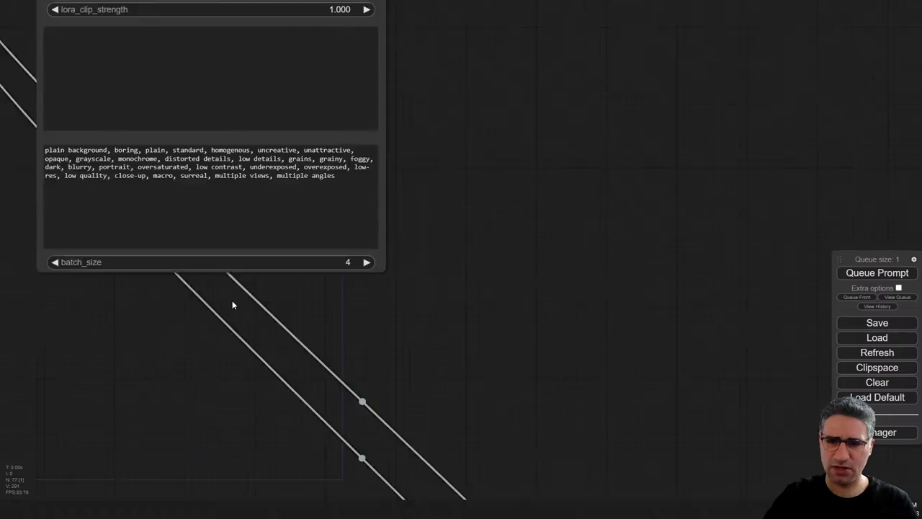
scroll(289, 281, "down", 11)
left_click_drag(615, 332, 12, 210)
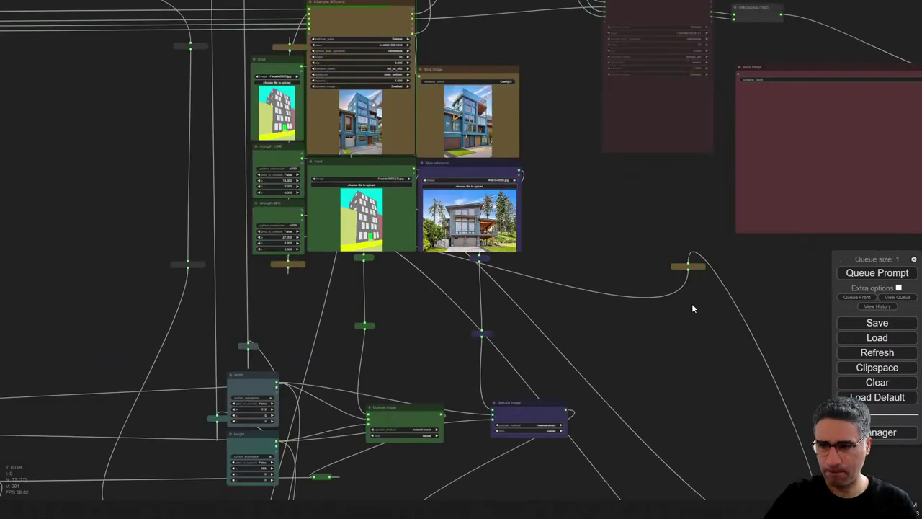
scroll(649, 241, "down", 2)
scroll(613, 197, "up", 6)
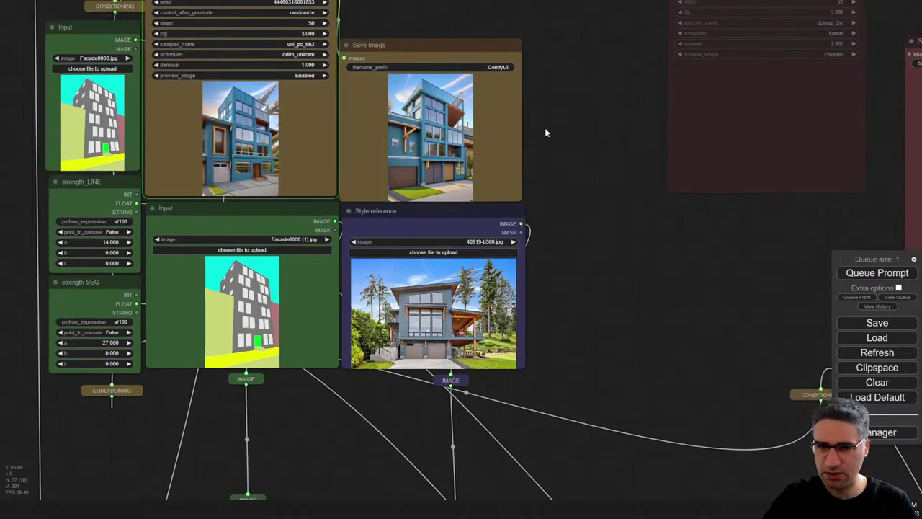
scroll(612, 206, "down", 4)
scroll(645, 231, "up", 4)
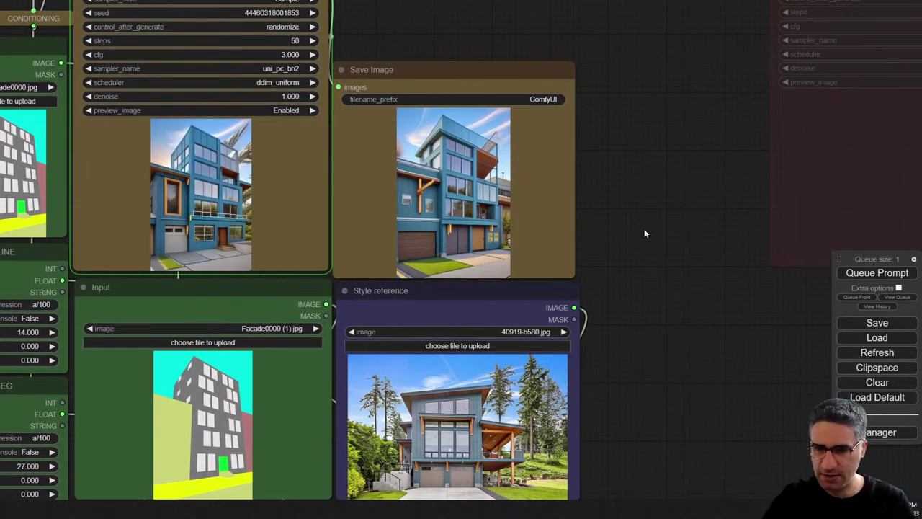
- Move the Save Image node slightly upward and enlarge it down to the Style reference node
left_click(485, 69)
left_click_drag(486, 69, 484, 49)
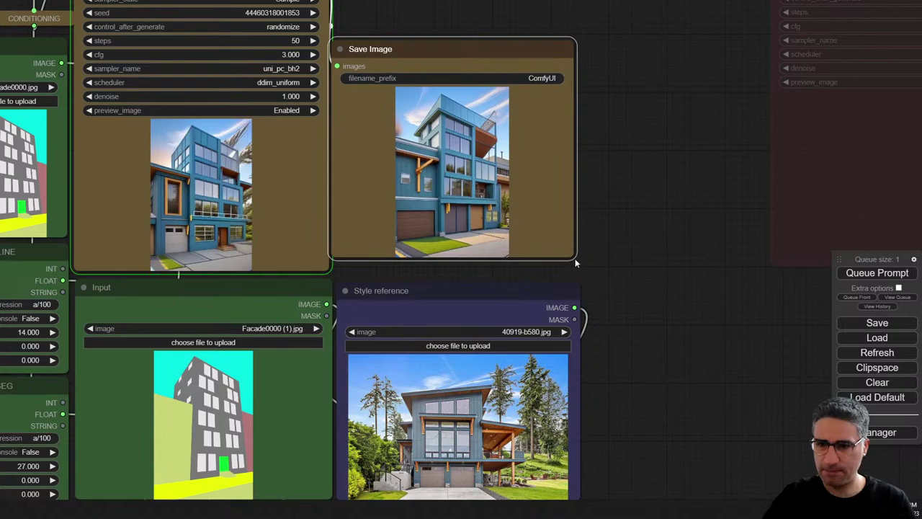
left_click_drag(574, 259, 593, 278)
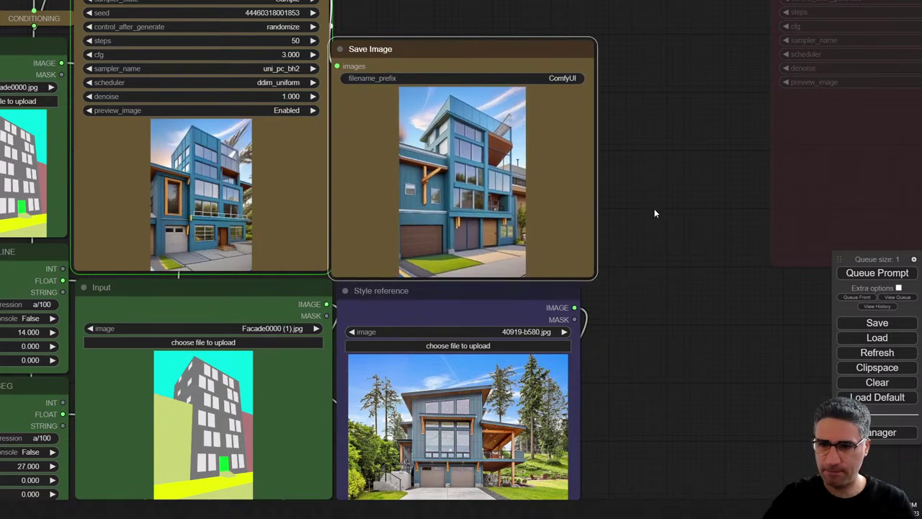
- Browse the generated batch in the Save Image node from the first facade through to the fourth
scroll(654, 208, "up", 5)
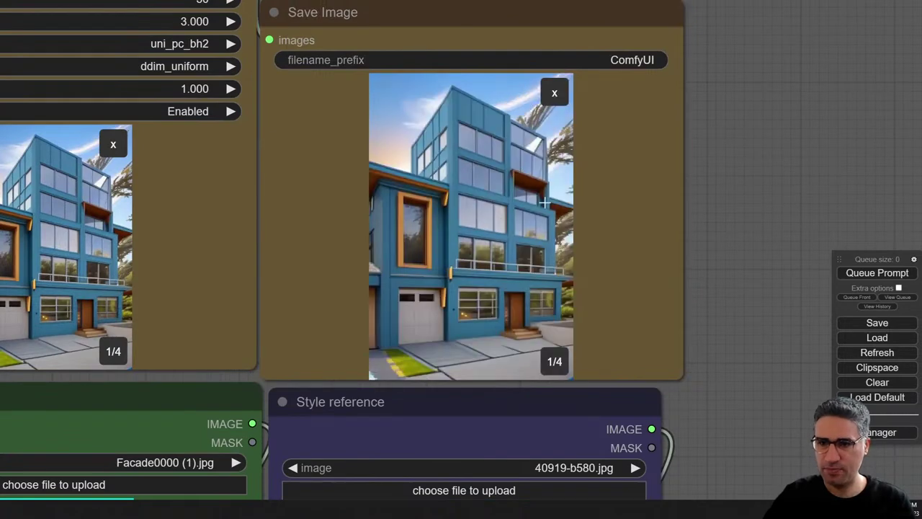
left_click(554, 92)
left_click(358, 181)
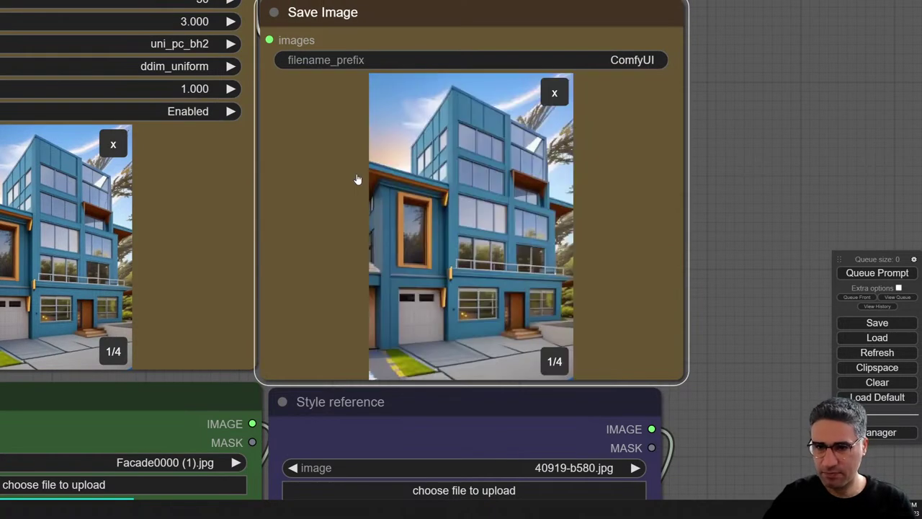
key("Right")
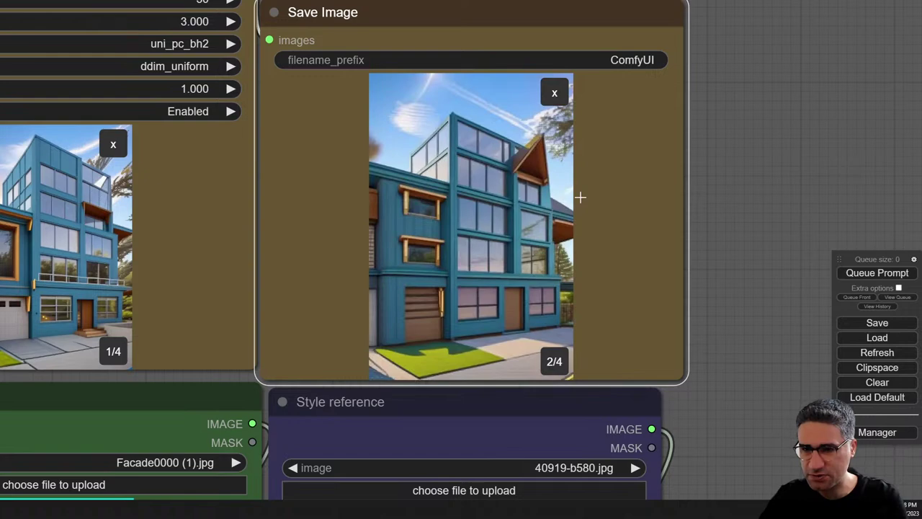
left_click_drag(683, 254, 720, 80)
scroll(722, 94, "down", 3)
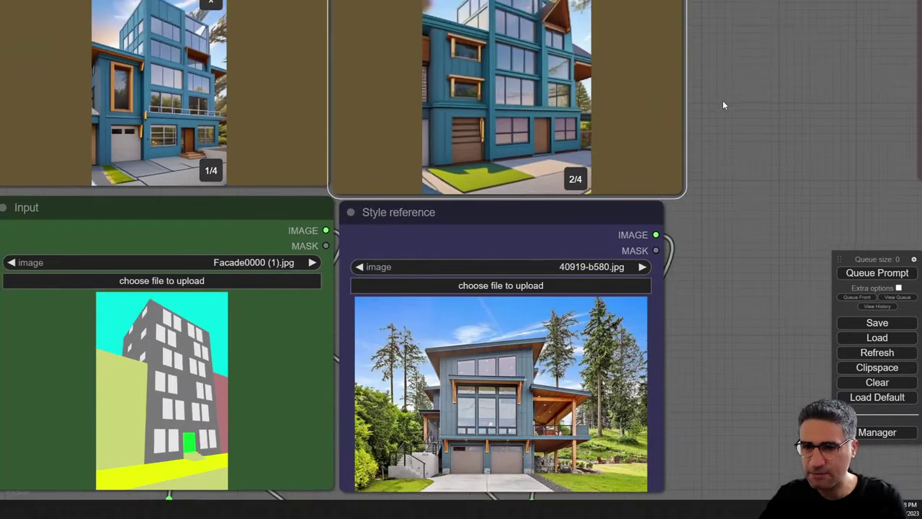
left_click_drag(726, 142, 735, 208)
left_click(544, 134)
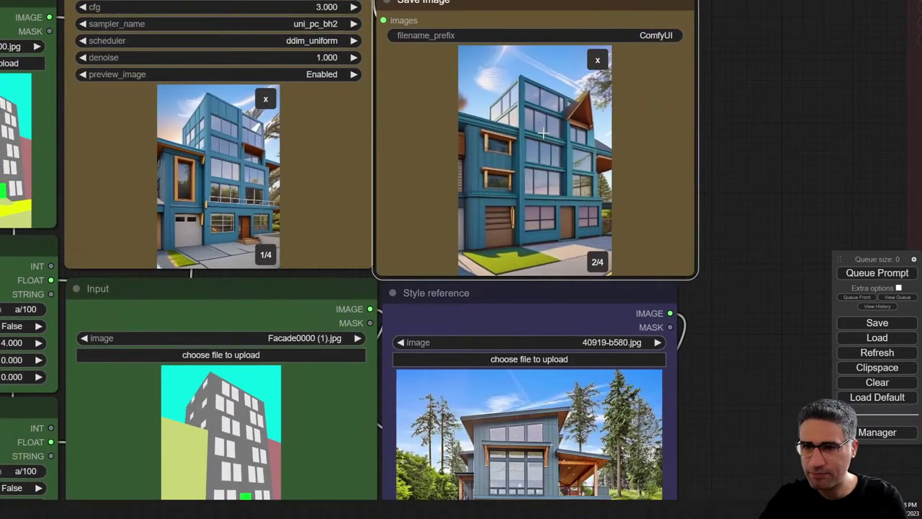
key("Right")
key("Right")
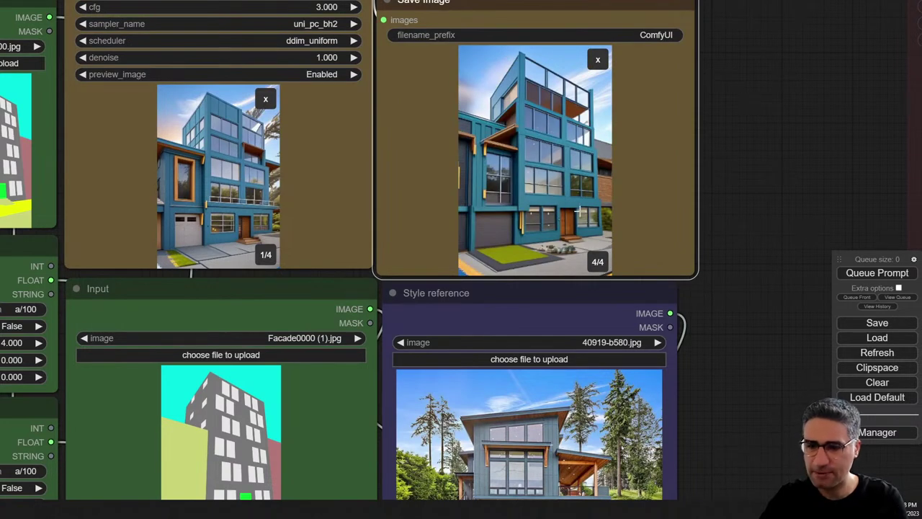
- Examine the fourth facade's windows, timber canopy and rooftop terrace, and compare it with the style reference and input sketch
scroll(552, 151, "up", 5)
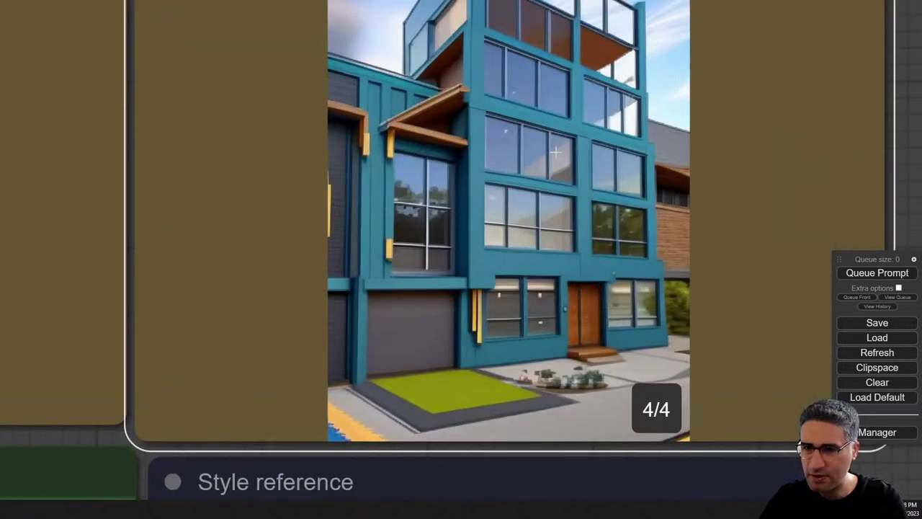
scroll(873, 73, "down", 5)
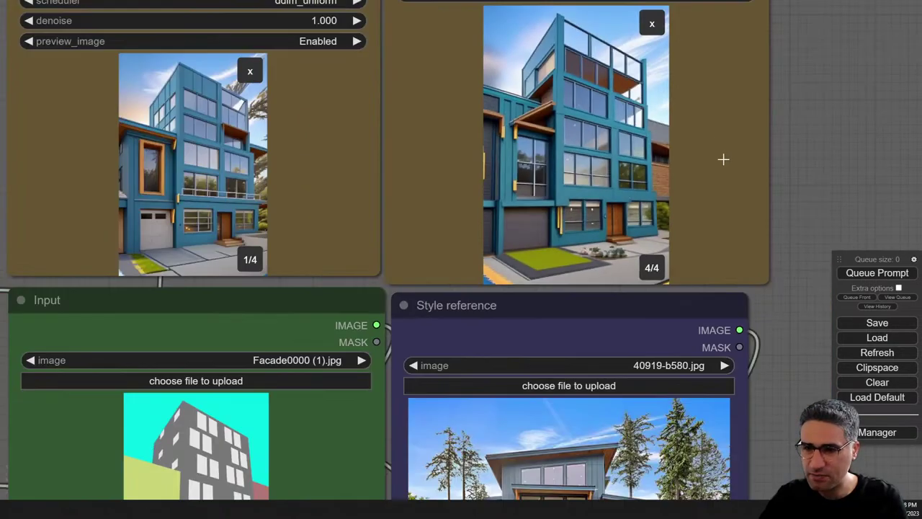
scroll(636, 144, "down", 5)
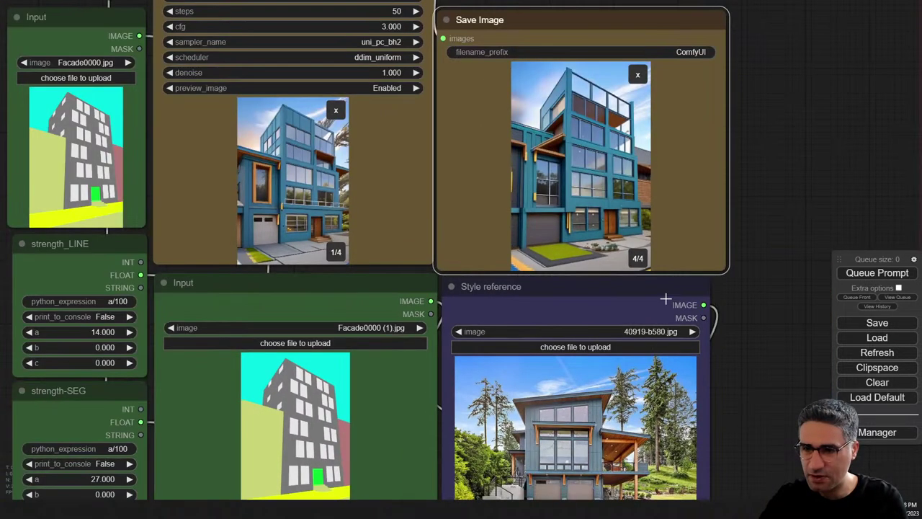
scroll(545, 147, "up", 5)
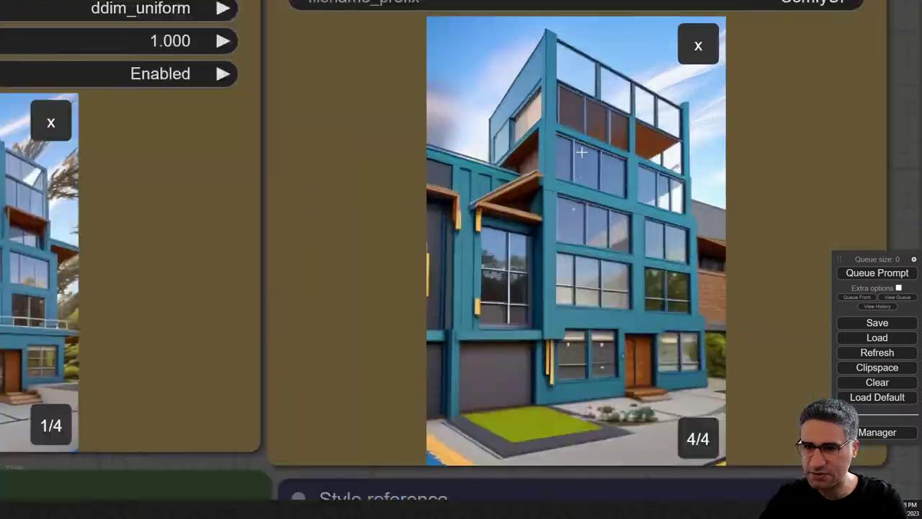
scroll(235, 292, "down", 1)
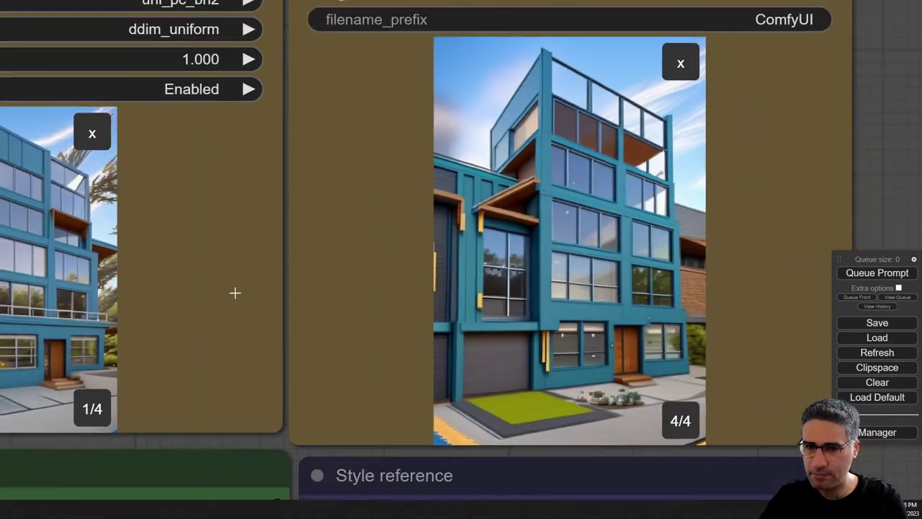
- Cycle through the generated blue facades in the Save Image node again, from the first image round to the third
mouse_move(291, 451)
left_mouse_down()
mouse_move(273, 448)
mouse_move(305, 447)
left_mouse_up()
left_click_drag(241, 450, 113, 463)
scroll(431, 294, "up", 2)
left_click_drag(791, 187, 832, 150)
left_click(561, 173)
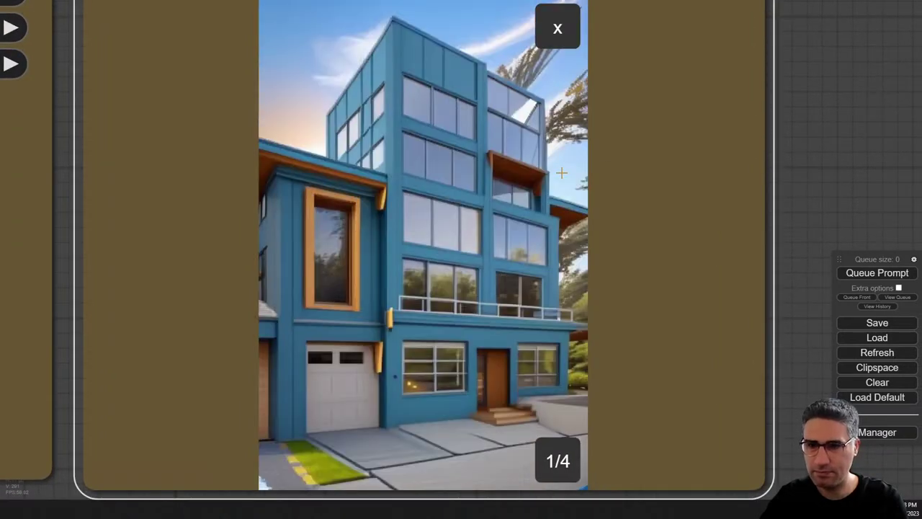
left_click(561, 173)
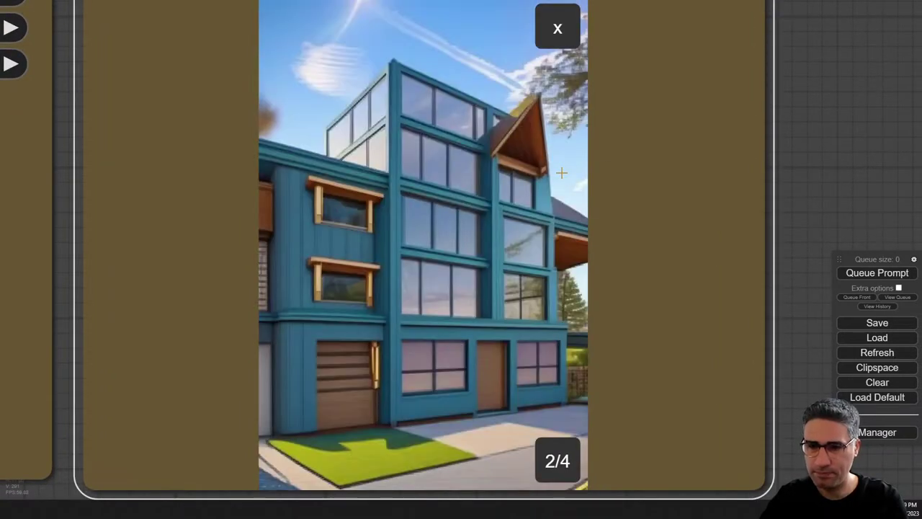
left_click(561, 172)
left_click(561, 173)
left_click(561, 173)
left_click(561, 173)
left_click(561, 173)
- Load the white classical villa image 79e50197327959.5ec2b88718ce6 (4).jpg into the Style reference node and queue the prompt
scroll(561, 173, "down", 5)
scroll(561, 173, "down", 3)
key("alt+Tab")
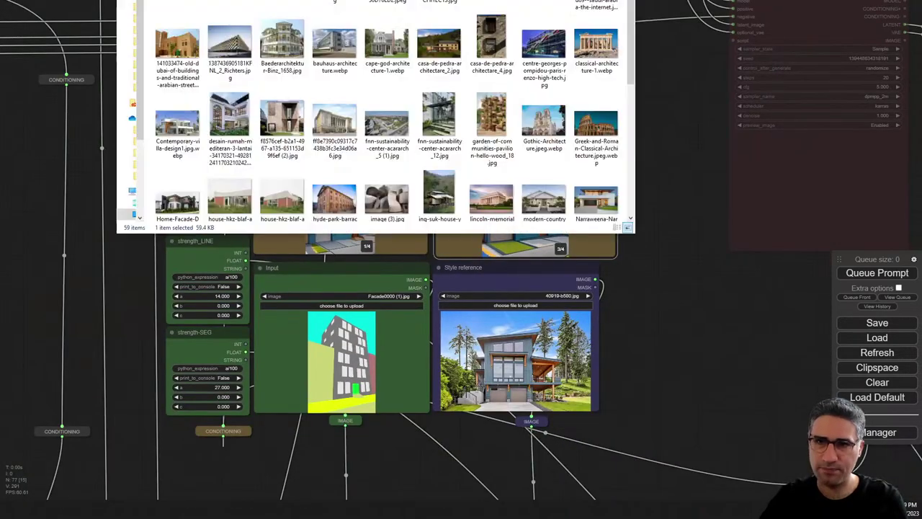
left_click_drag(335, 4, 509, 382)
scroll(521, 374, "up", 8)
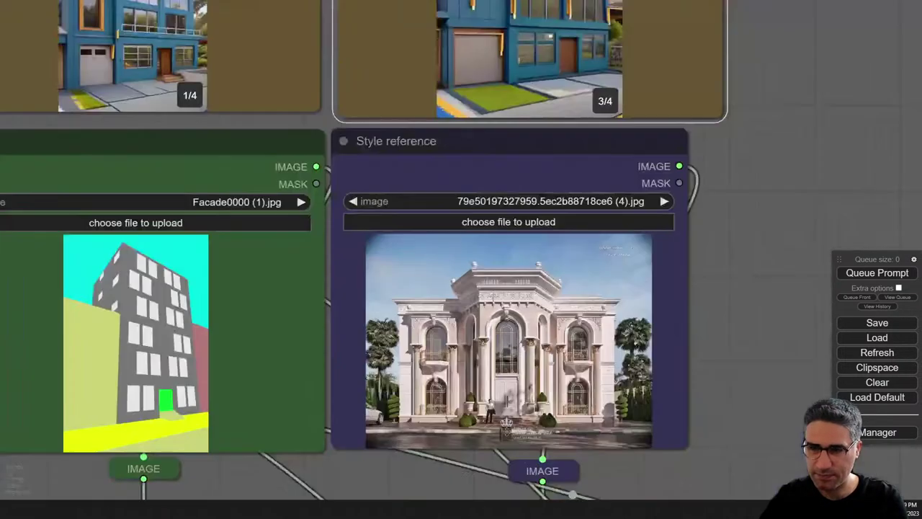
scroll(492, 294, "down", 6)
left_click(851, 274)
- Examine the classical facade forming in the KSampler preview alongside the style reference and the input sketch
scroll(348, 314, "up", 2)
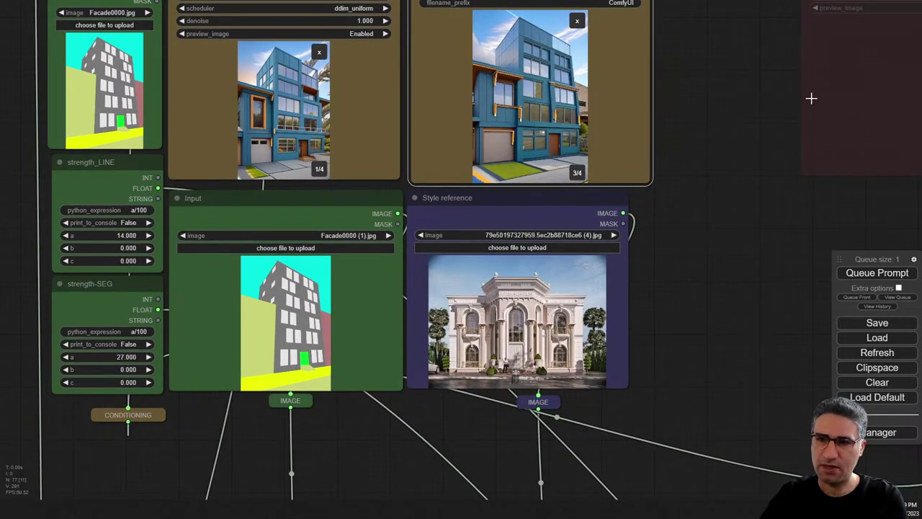
left_click_drag(745, 104, 736, 178)
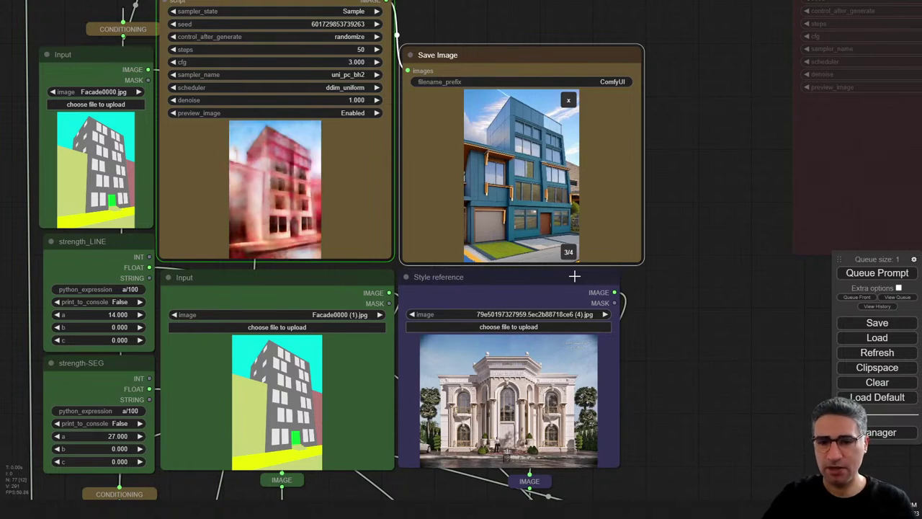
scroll(250, 414, "up", 5)
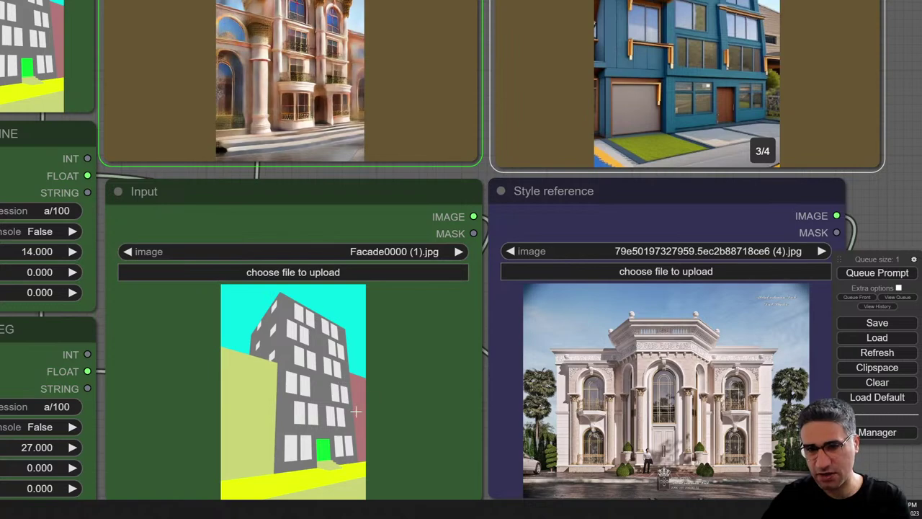
left_click_drag(395, 173, 401, 307)
scroll(294, 164, "up", 6)
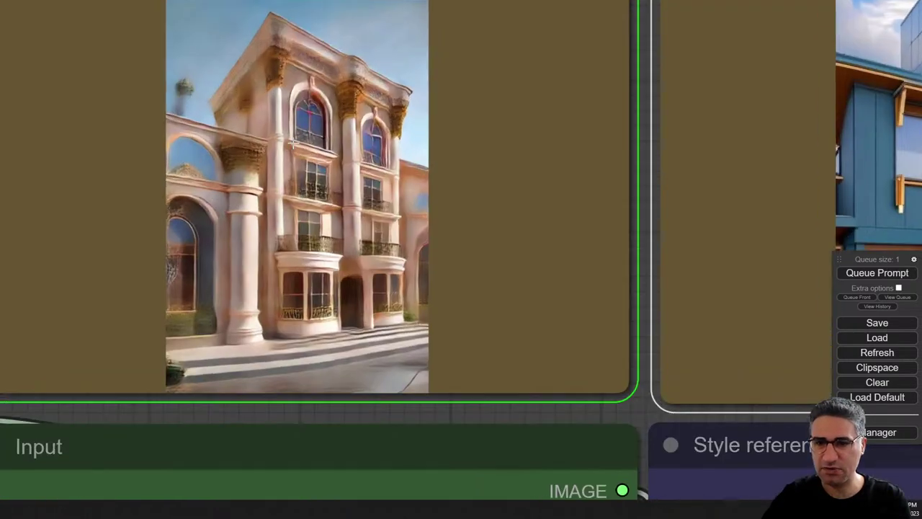
scroll(293, 143, "down", 5)
left_click_drag(506, 309, 498, 351)
scroll(301, 187, "up", 5)
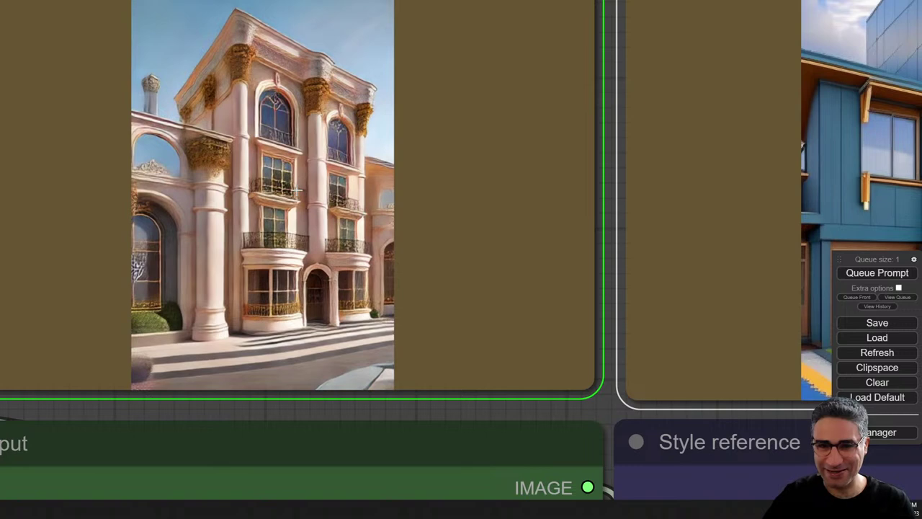
left_click_drag(603, 410, 595, 440)
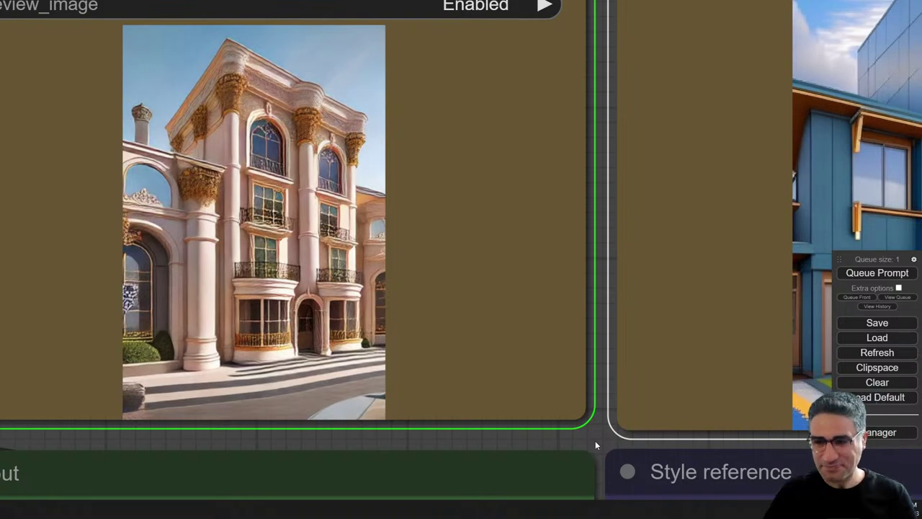
left_click_drag(595, 439, 265, 412)
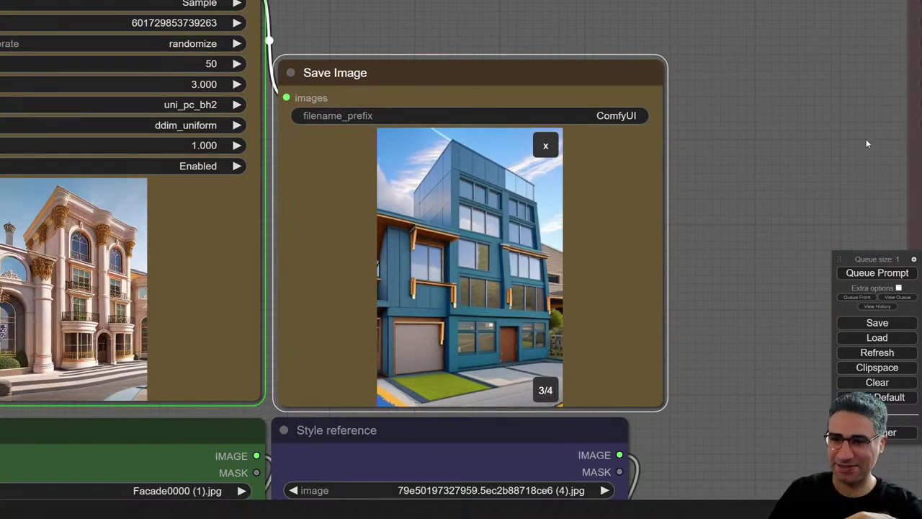
- Open the first classical facade in the Save Image node and compare its columns, arched windows and balconies with the style reference and input sketch
scroll(741, 129, "down", 5)
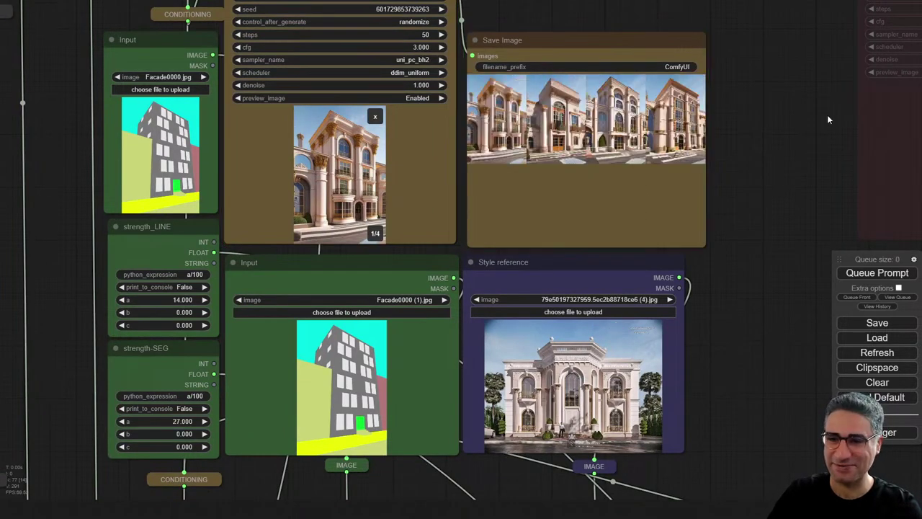
scroll(598, 130, "up", 5)
left_click(322, 172)
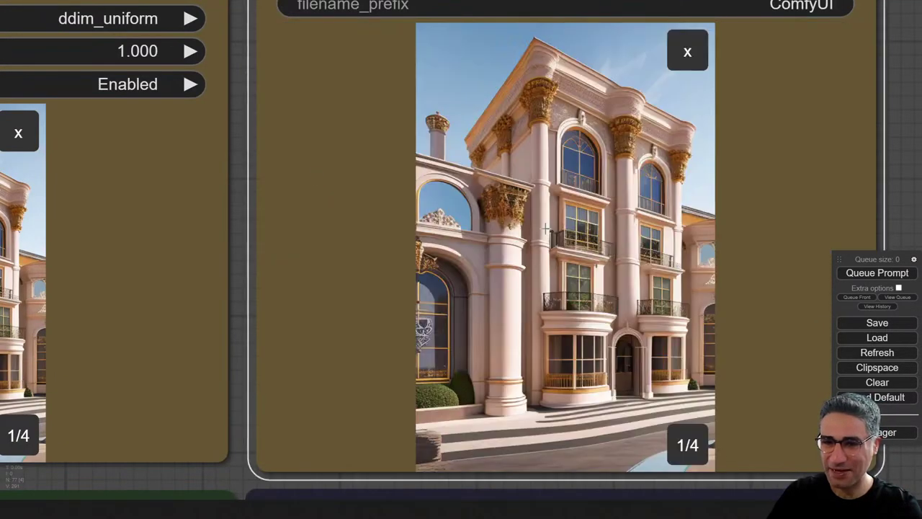
scroll(582, 243, "down", 4)
left_click_drag(812, 167, 808, 80)
scroll(796, 121, "down", 3)
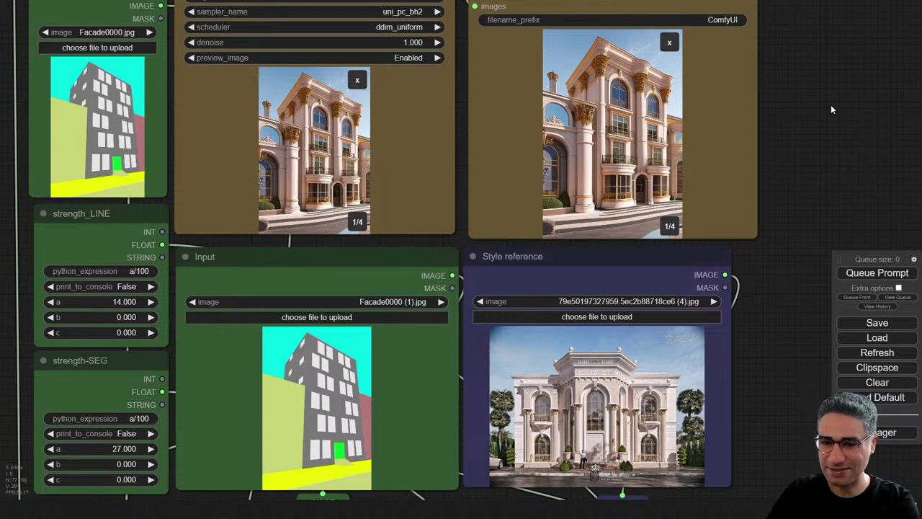
scroll(835, 94, "up", 5)
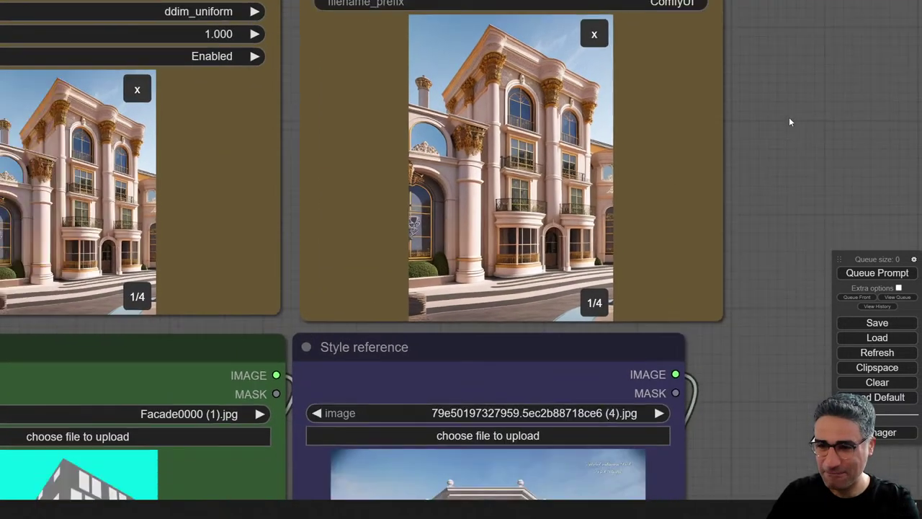
scroll(789, 116, "down", 5)
scroll(502, 452, "up", 3)
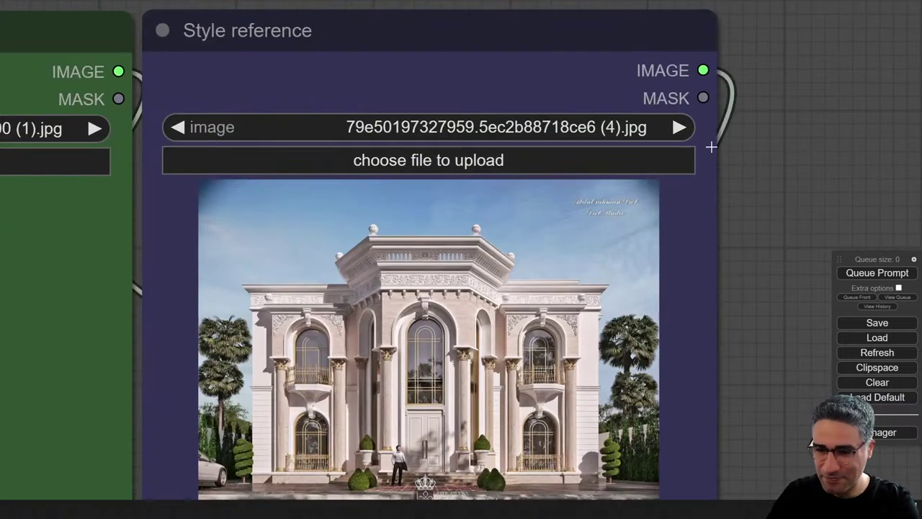
scroll(790, 330, "up", 6)
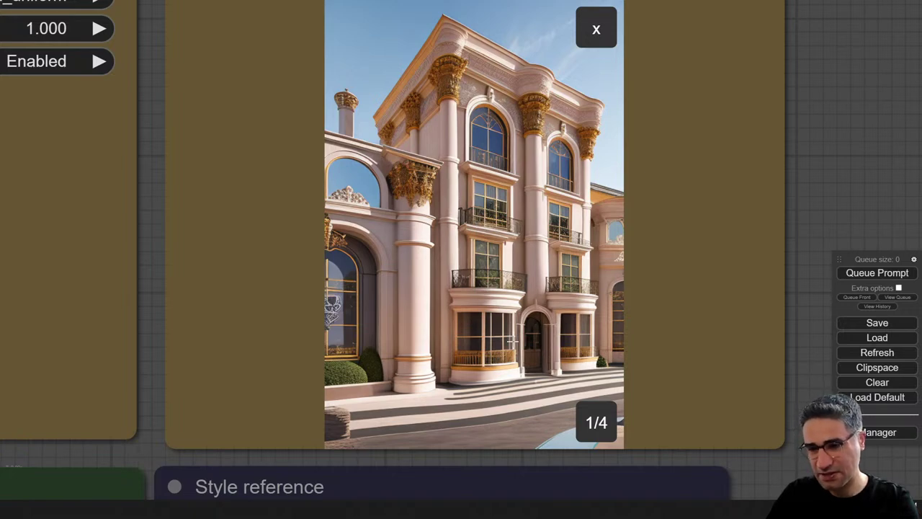
scroll(523, 299, "down", 9)
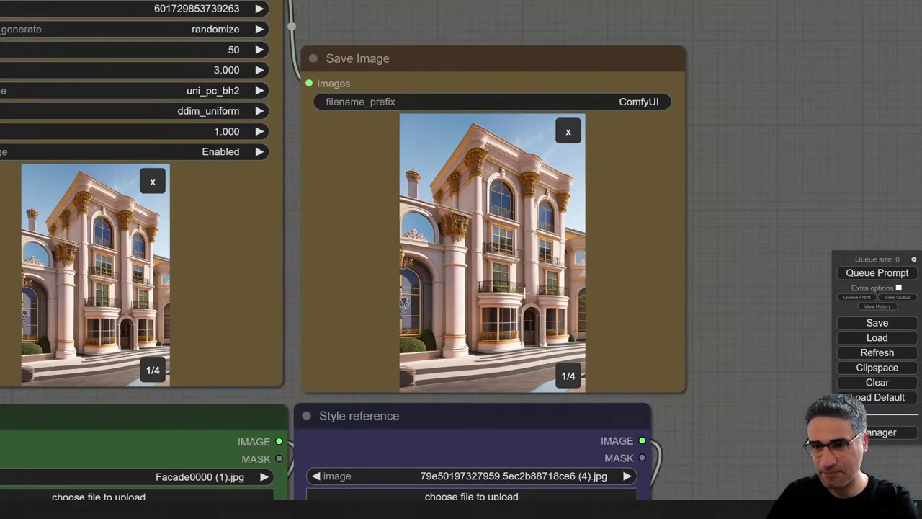
left_click_drag(693, 247, 768, 87)
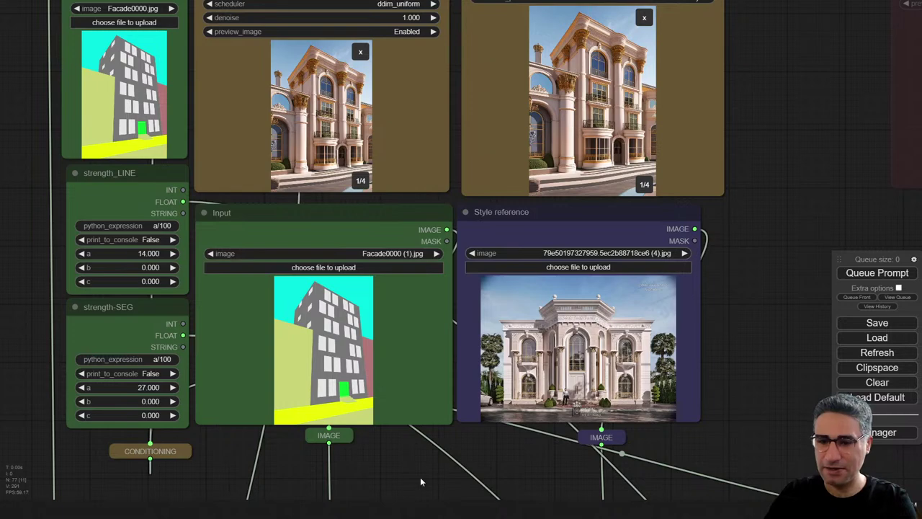
- Load the brick house image f8576cef-b2a1-4967-a135-651153d9f6ef (2) into the Style reference node and queue the prompt
scroll(432, 464, "up", 4)
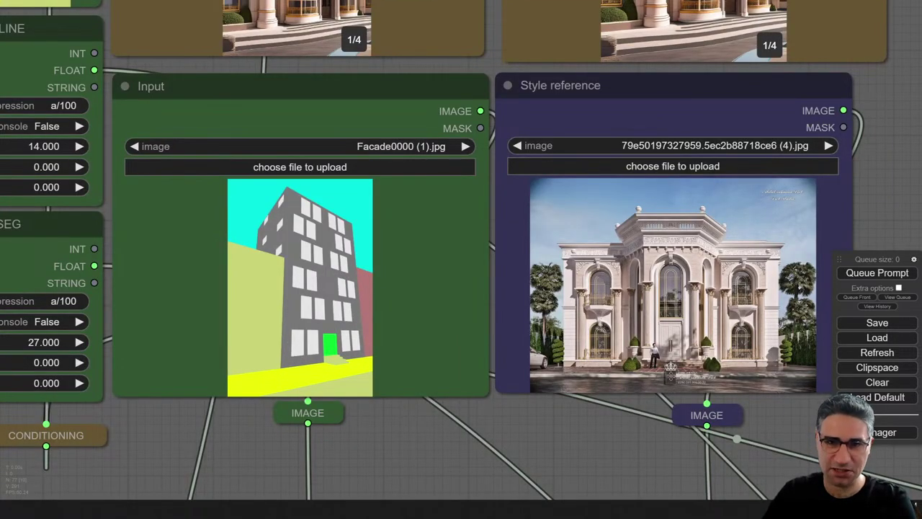
key("alt+Tab")
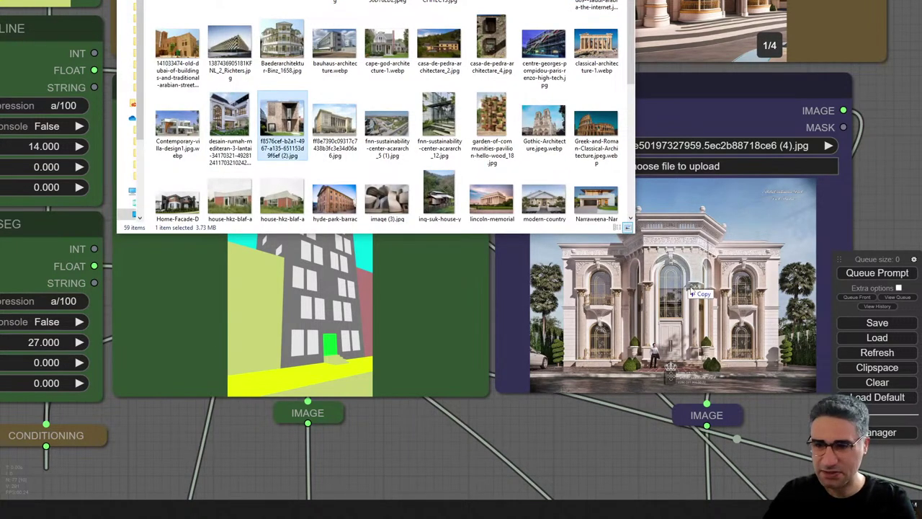
double_click(281, 121)
scroll(832, 326, "up", 3)
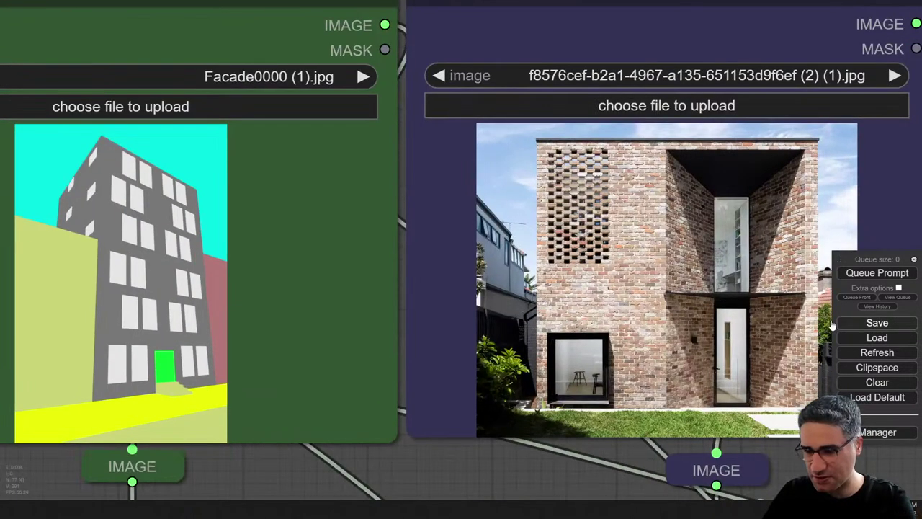
left_click(847, 274)
left_click_drag(459, 429, 475, 250)
scroll(475, 257, "down", 8)
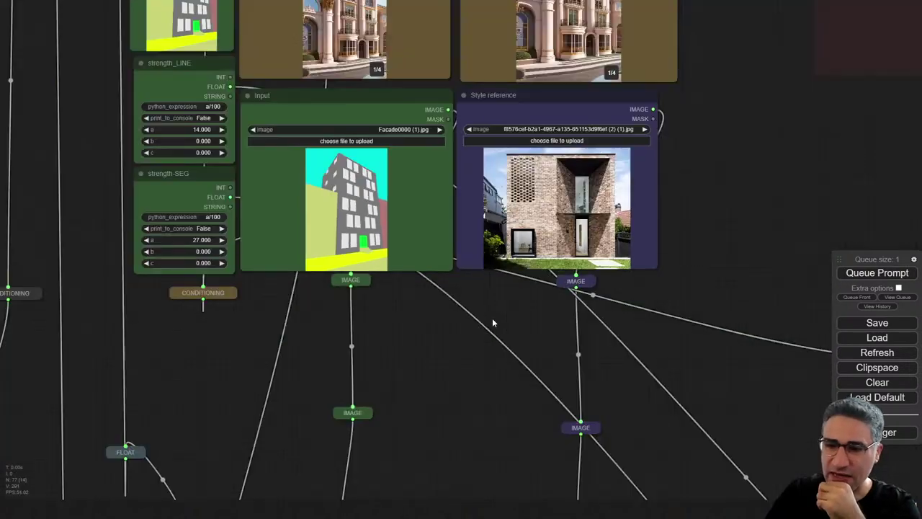
left_click_drag(454, 362, 529, 34)
scroll(490, 61, "down", 4)
left_click_drag(405, 219, 411, 0)
left_click_drag(216, 413, 120, 475)
left_click_drag(583, 244, 543, 504)
left_click_drag(465, 230, 631, 378)
left_click_drag(640, 140, 626, 325)
- Examine the brick facade forming in the KSampler preview, comparing it with the brick style reference and the input sketch
scroll(703, 279, "up", 3)
left_click_drag(729, 280, 742, 311)
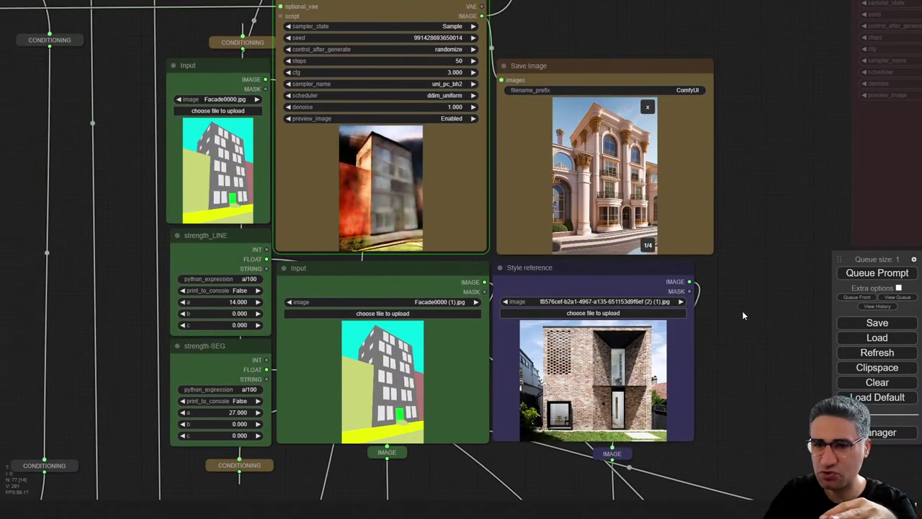
scroll(741, 311, "up", 1)
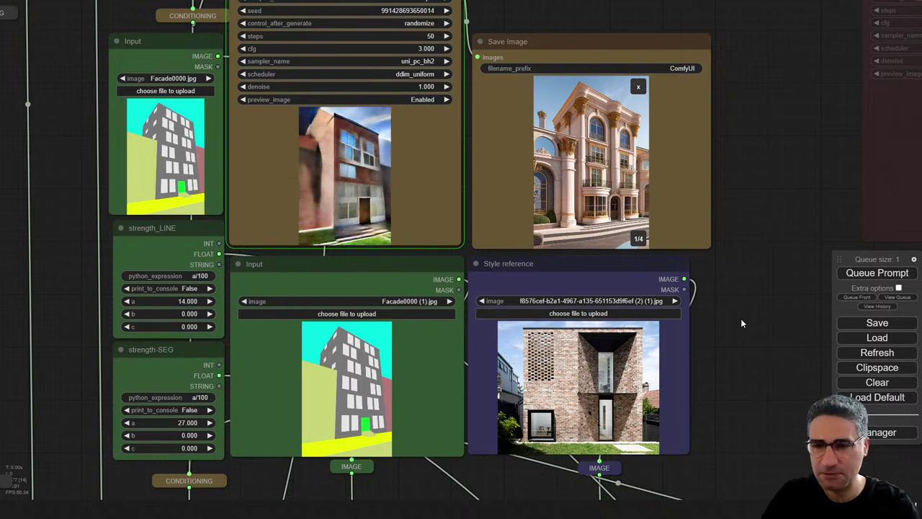
scroll(341, 139, "up", 4)
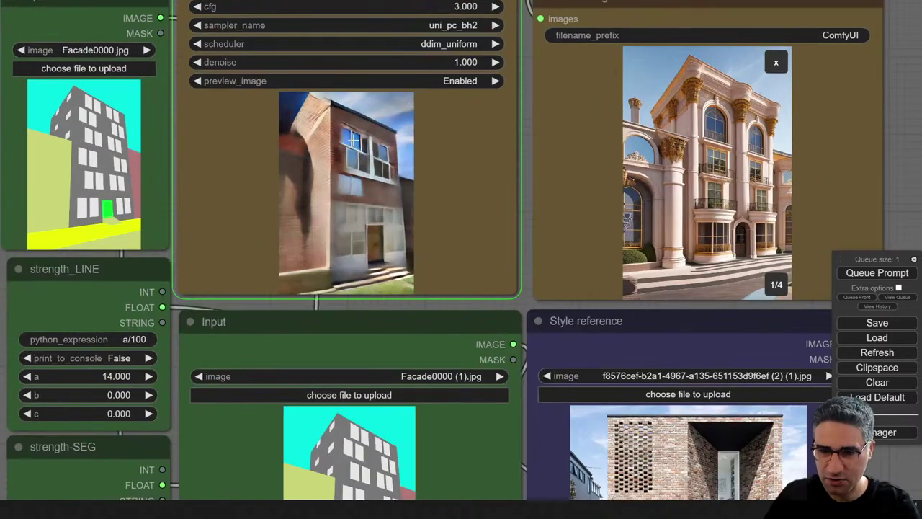
left_click_drag(896, 134, 802, 64)
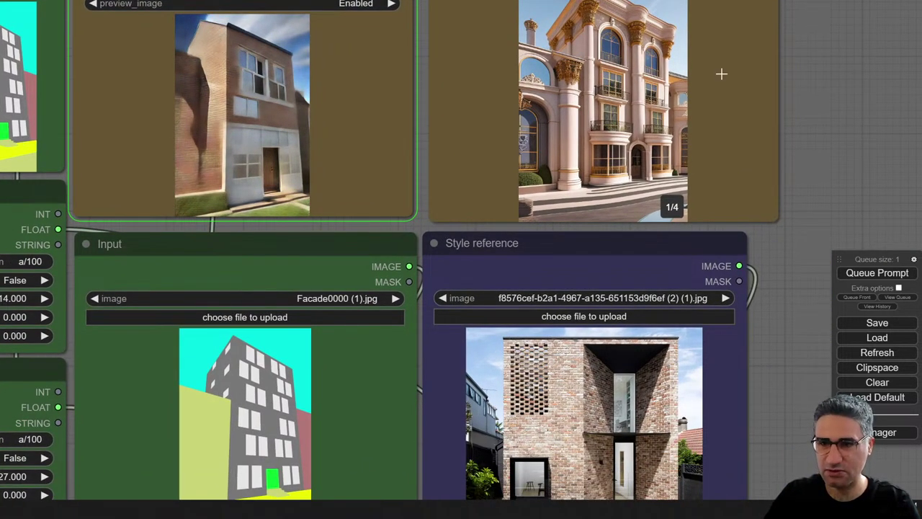
left_click_drag(783, 292, 788, 98)
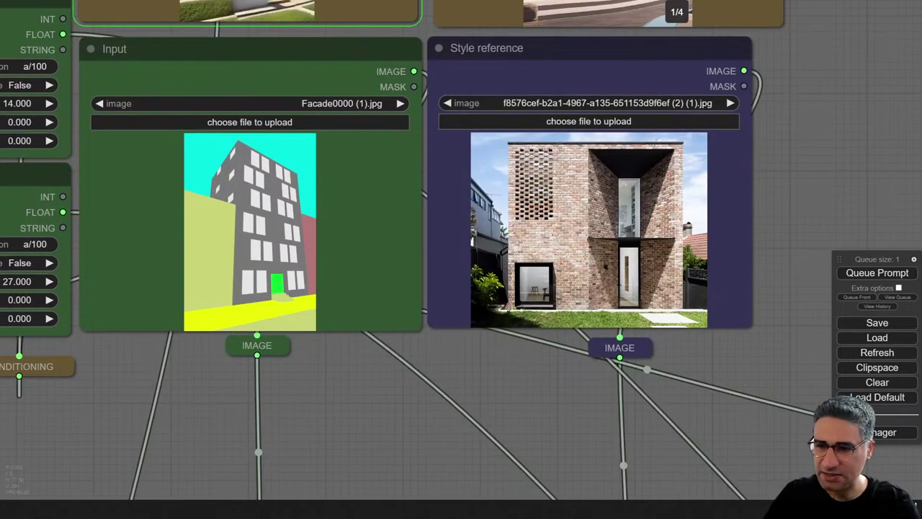
left_click_drag(333, 379, 391, 518)
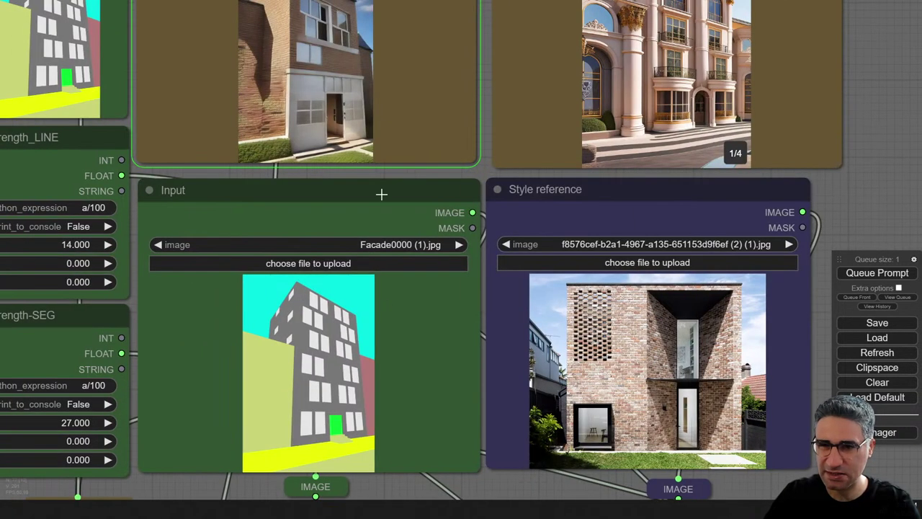
- Browse the generated brick facade batch in the Save Image node through to the fourth image, and examine its windows and entrance
scroll(382, 195, "down", 3)
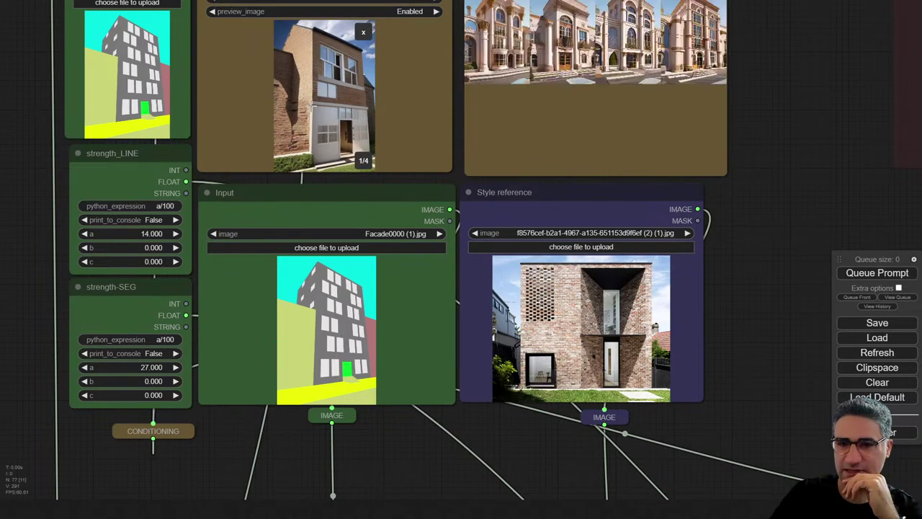
scroll(299, 79, "up", 4)
scroll(301, 79, "down", 4)
left_click_drag(844, 36, 820, 126)
left_click(509, 110)
key("Right")
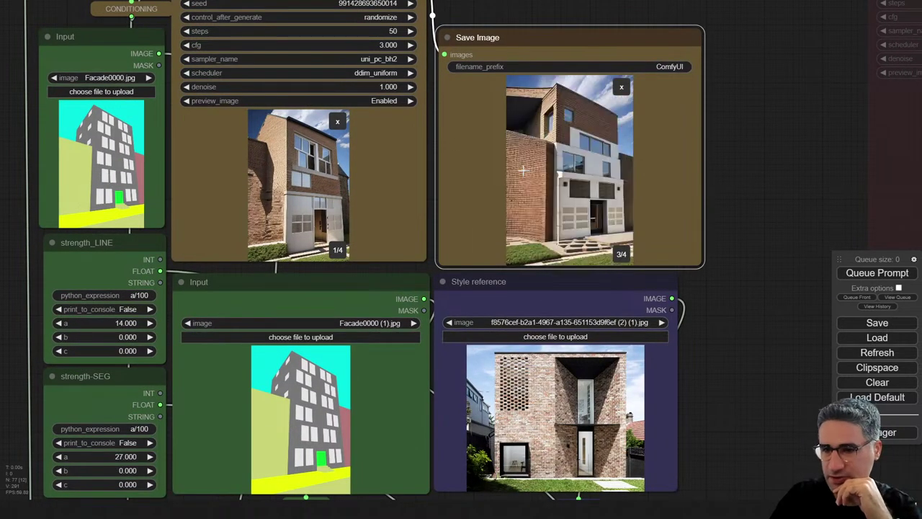
key("Right")
scroll(701, 119, "up", 5)
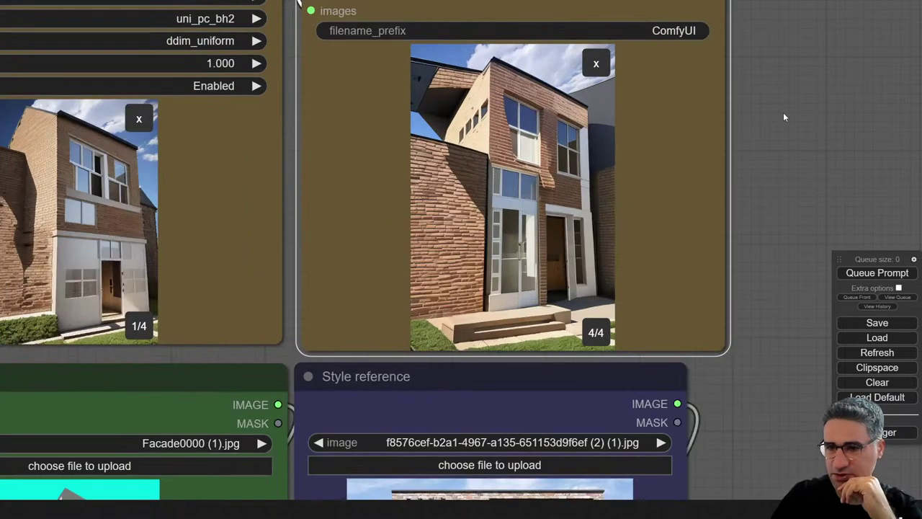
left_click_drag(791, 112, 746, 216)
scroll(741, 219, "up", 3)
scroll(736, 217, "down", 5)
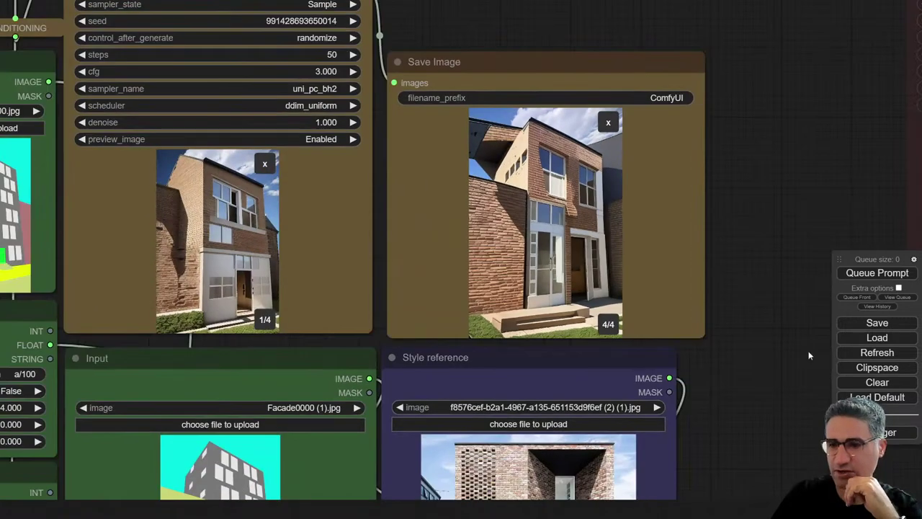
- Check the a value in the strength-SEG node, and return to the Input and Style reference nodes
scroll(794, 250, "up", 2)
left_click_drag(794, 250, 812, 107)
left_click_drag(109, 428, 255, 463)
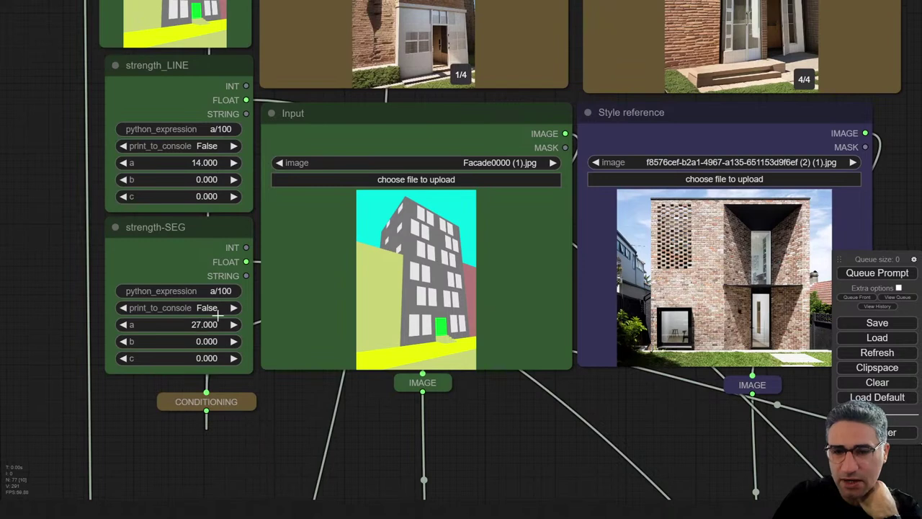
left_click_drag(187, 327, 188, 325)
left_click_drag(520, 425, 317, 401)
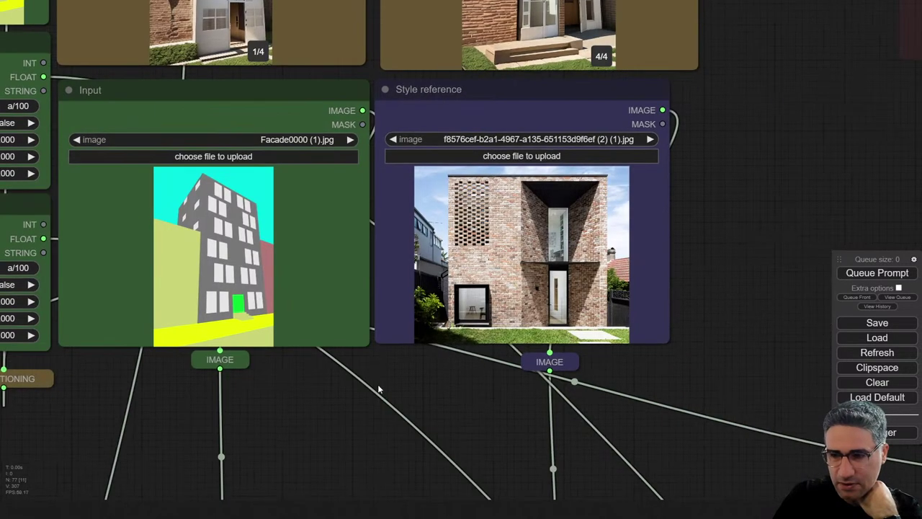
- Set the batch size in the Efficient Loader node to 2
left_click_drag(82, 461, 686, 233)
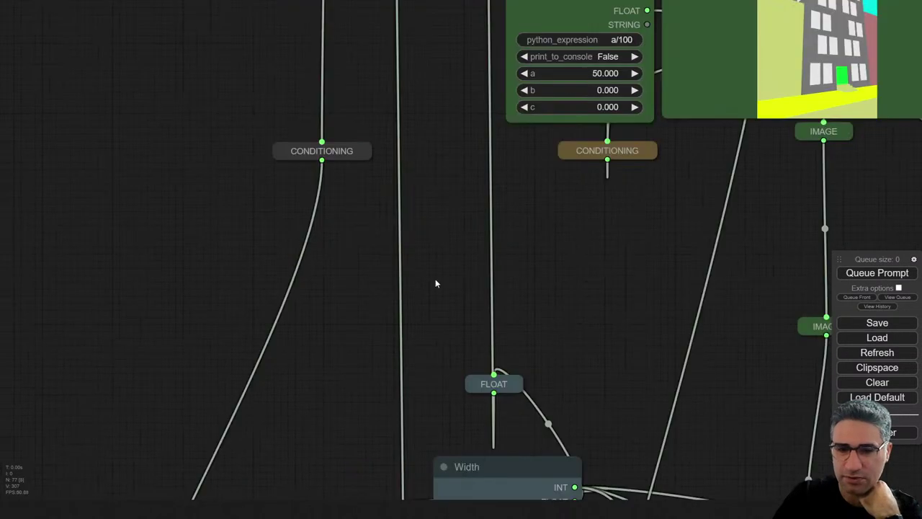
scroll(388, 286, "down", 6)
left_click_drag(268, 273, 812, 229)
left_click_drag(25, 86, 681, 368)
left_click_drag(466, 338, 361, 353)
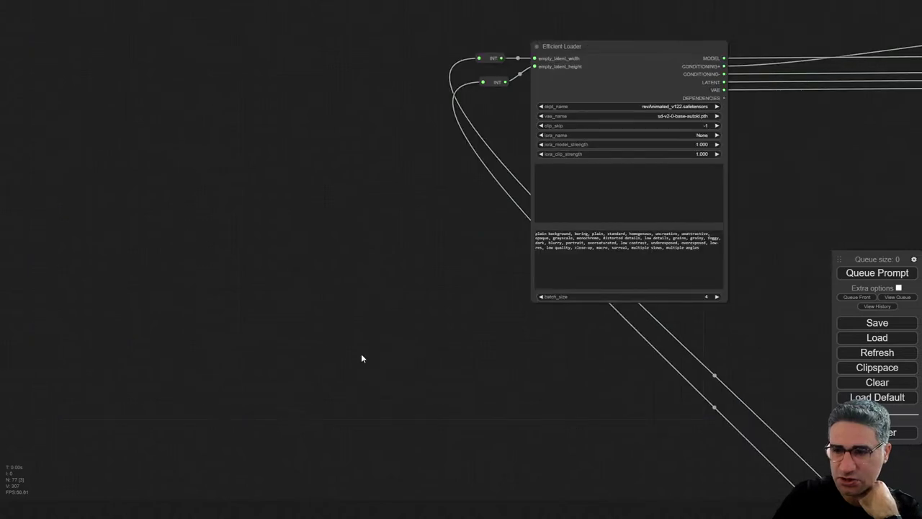
left_click_drag(550, 318, 245, 315)
scroll(244, 314, "up", 11)
left_click(212, 249)
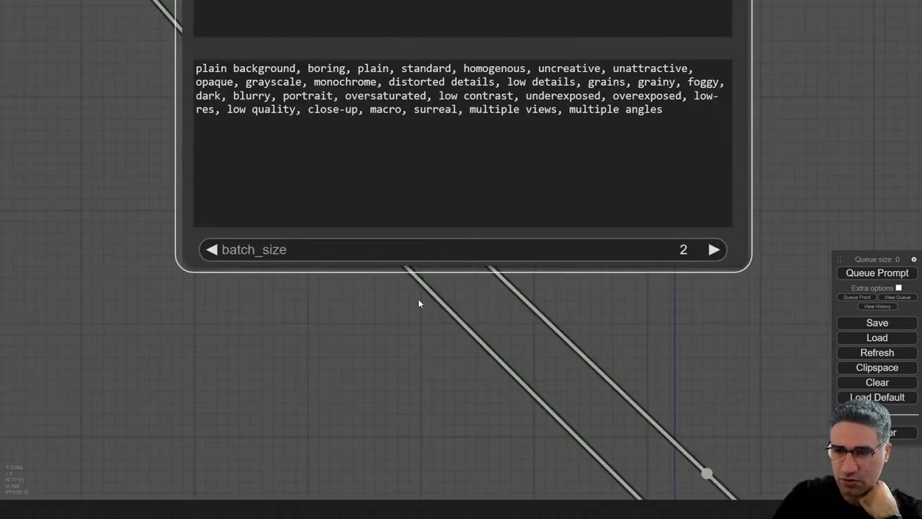
- Return to the Input and Style reference nodes and queue the prompt with the brick house reference
left_click_drag(713, 337, 193, 272)
scroll(193, 275, "down", 12)
left_click_drag(800, 389, 189, 332)
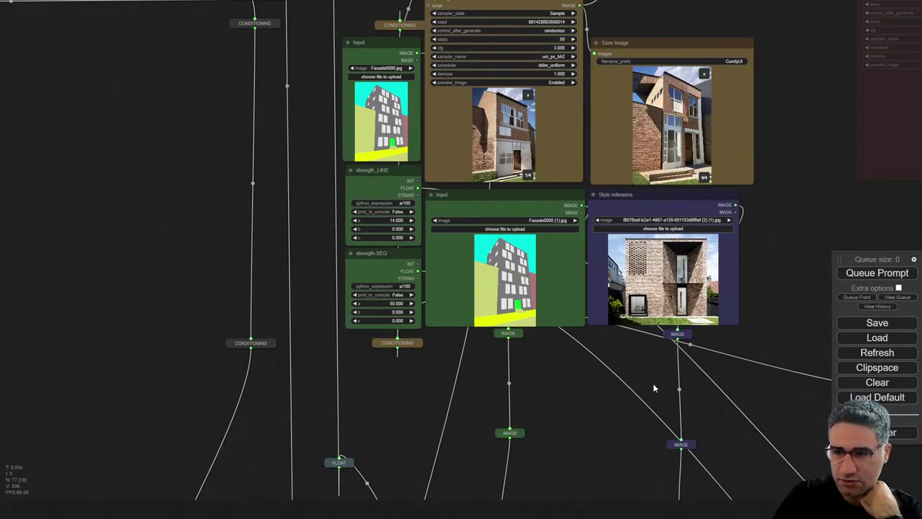
left_click_drag(654, 387, 557, 420)
scroll(753, 220, "up", 2)
left_click_drag(754, 219, 768, 377)
scroll(561, 216, "up", 1)
left_click_drag(791, 407, 773, 290)
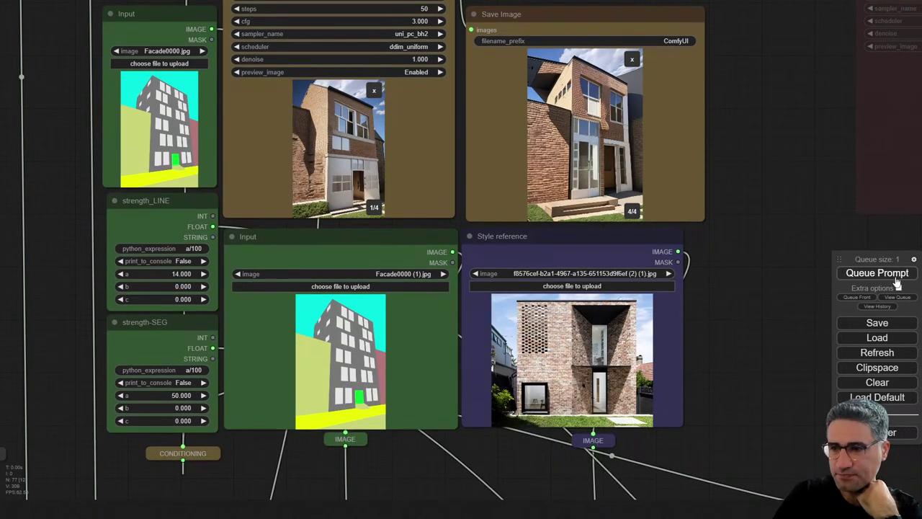
- Examine the facade forming in the KSampler preview against the input sketch and the brick house style reference
scroll(750, 105, "down", 3)
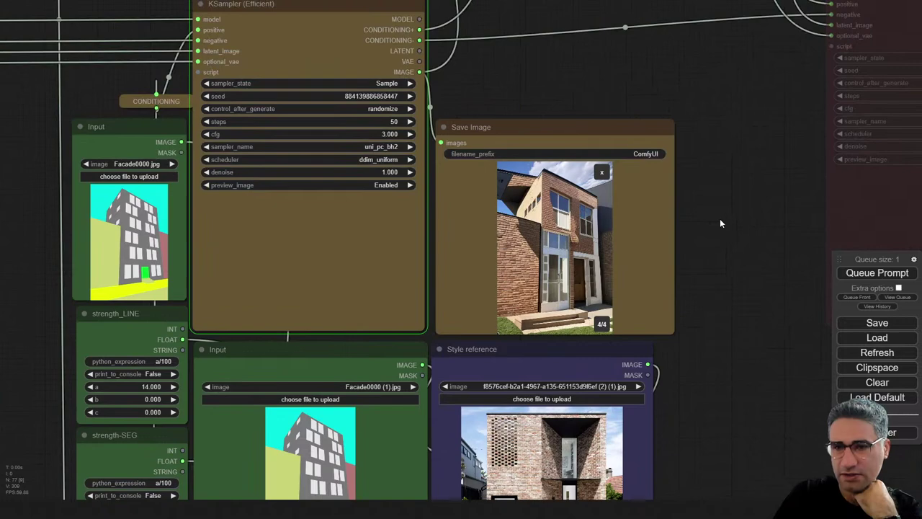
scroll(719, 218, "up", 3)
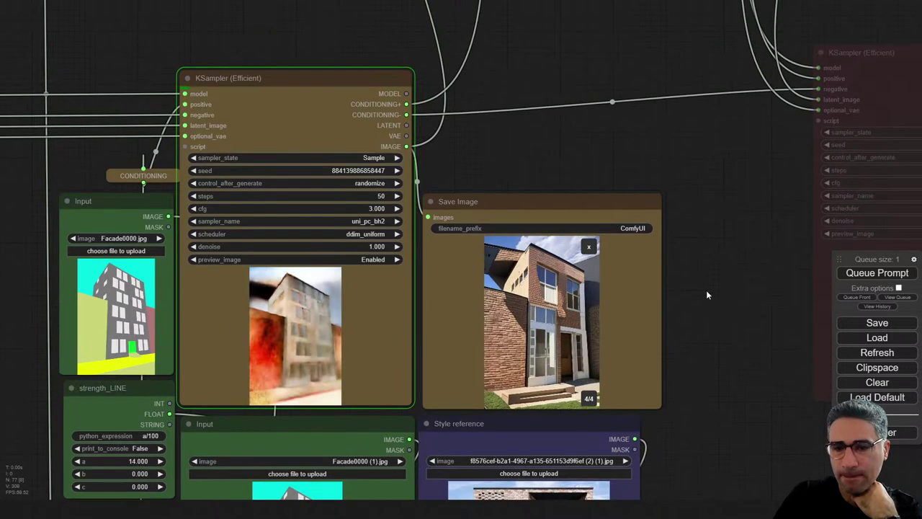
left_click_drag(706, 291, 706, 201)
scroll(295, 224, "up", 6)
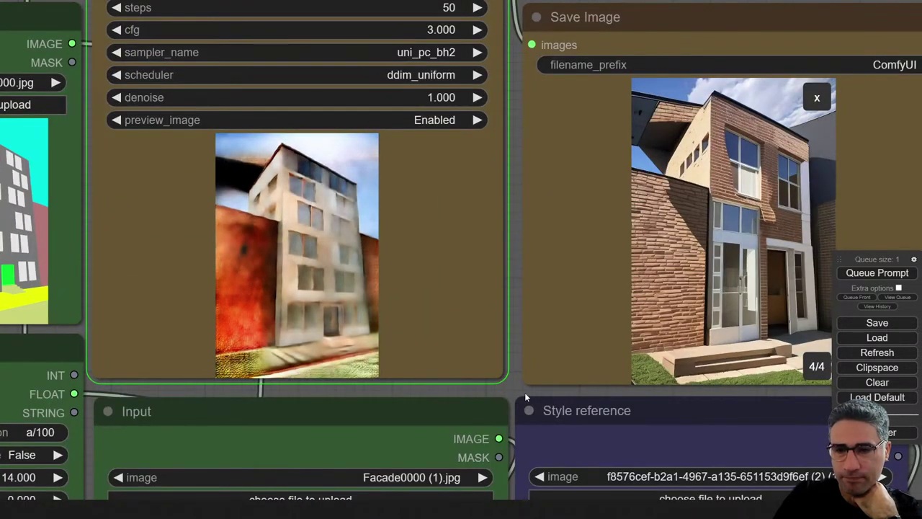
left_click_drag(510, 387, 508, 276)
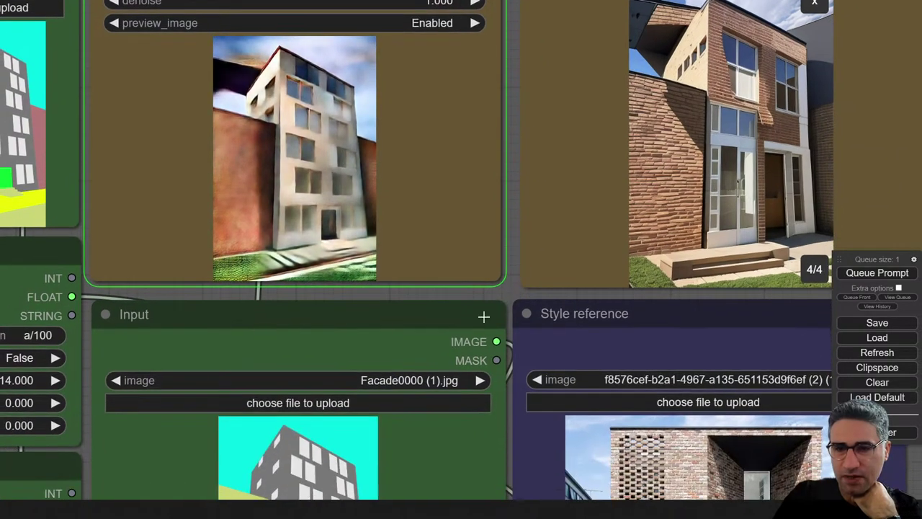
scroll(482, 314, "down", 4)
left_click_drag(53, 270, 79, 159)
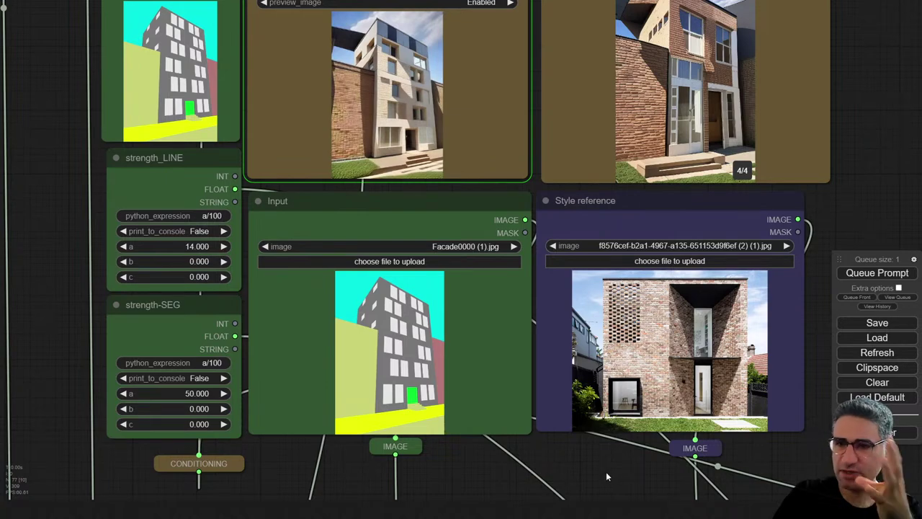
left_click_drag(539, 241, 524, 253)
scroll(517, 187, "up", 2)
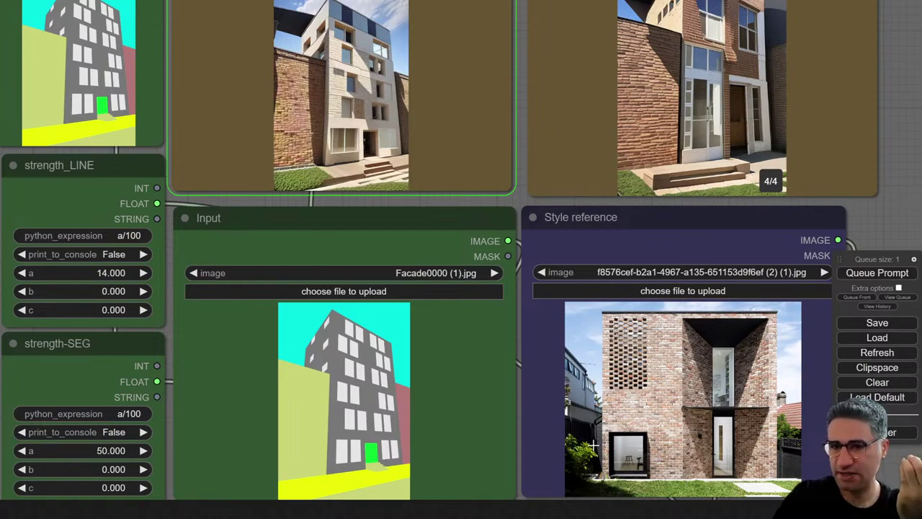
- Enlarge the first facade of the new batch in the Save Image node and advance to the second one
left_click_drag(896, 179, 632, 208)
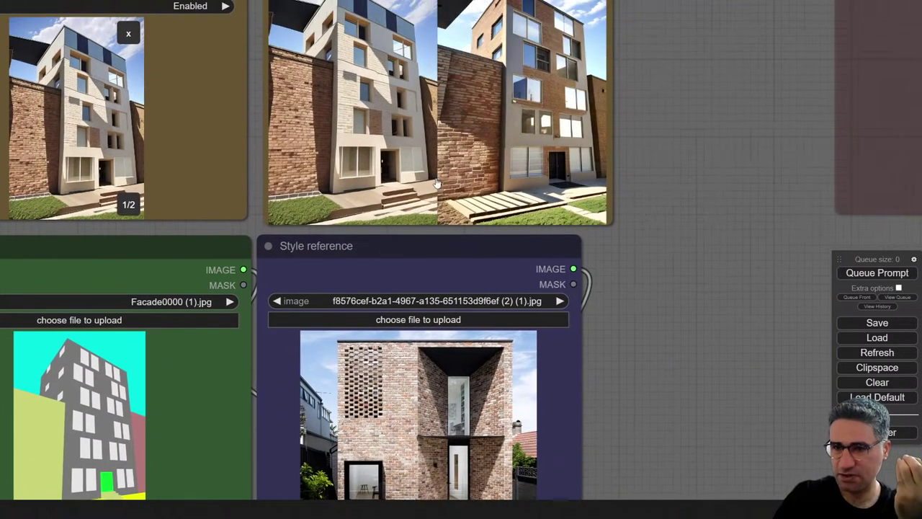
left_click(436, 184)
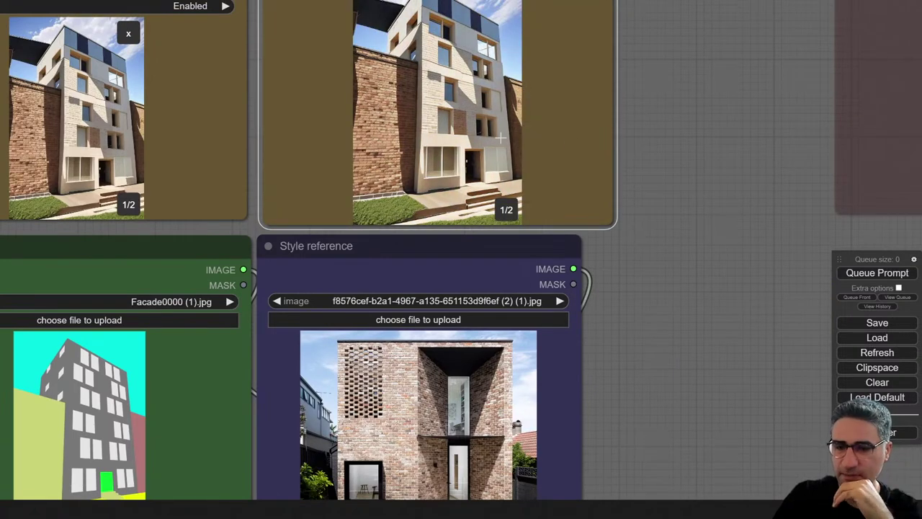
key("Right")
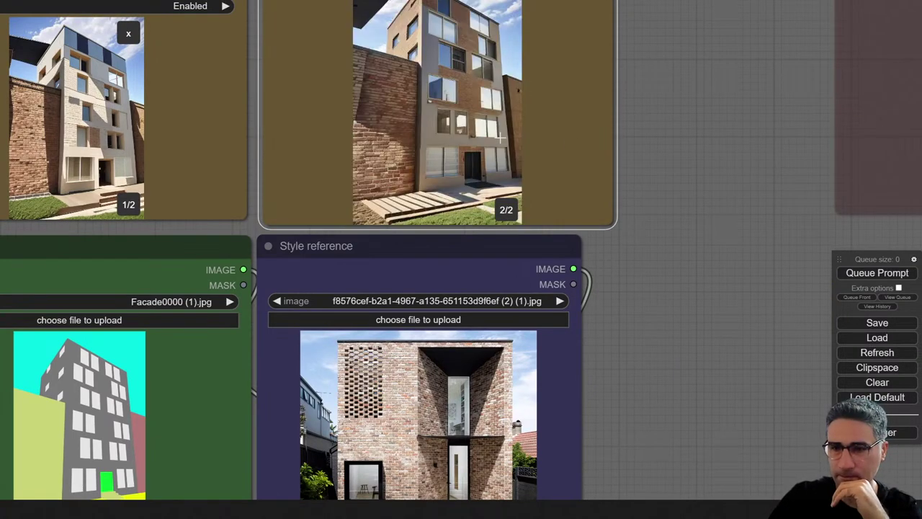
- Examine the brick house style reference closely, including its brickwork, upper window, entrance door and lawn
left_click_drag(604, 386, 654, 299)
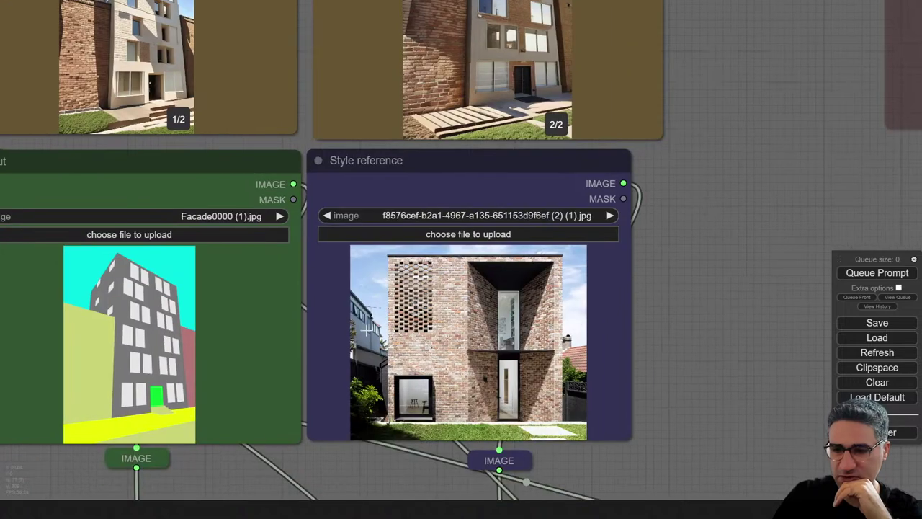
scroll(358, 361, "up", 5)
scroll(362, 350, "down", 2)
scroll(482, 338, "down", 4)
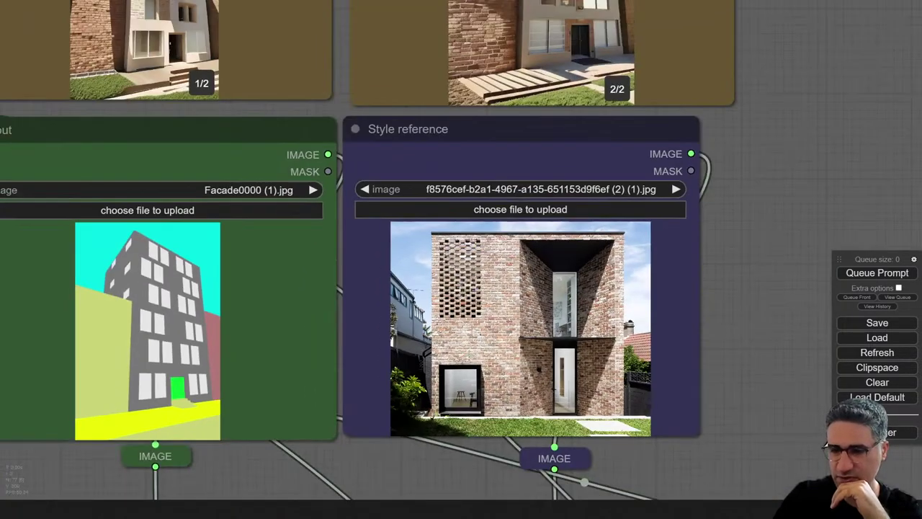
scroll(655, 349, "up", 7)
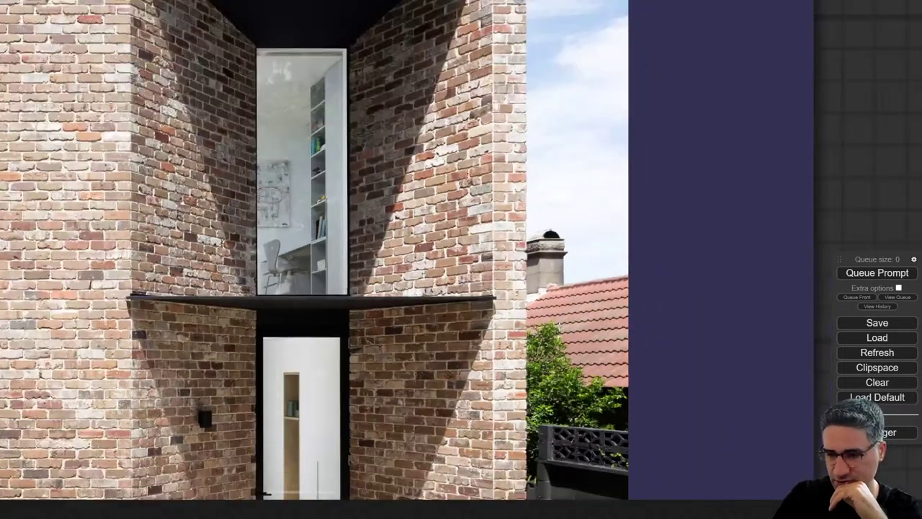
scroll(565, 324, "down", 6)
left_click_drag(782, 247, 815, 41)
scroll(430, 317, "up", 5)
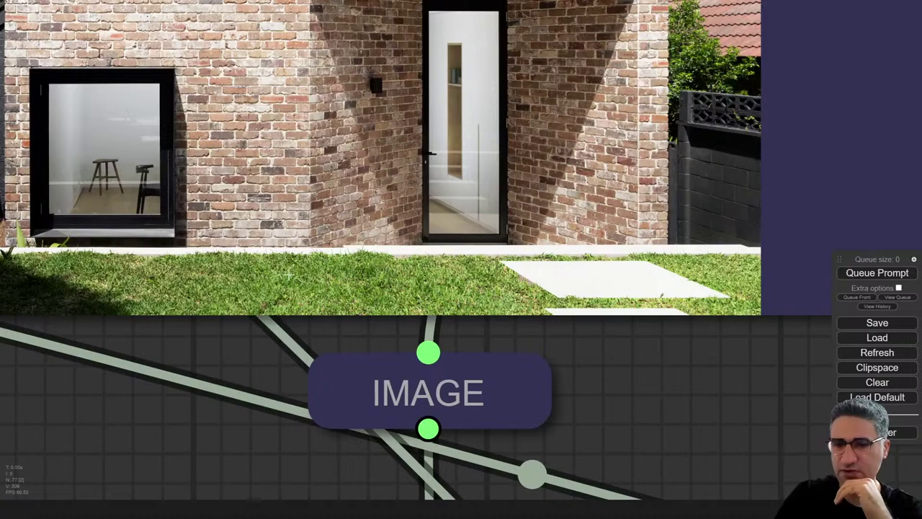
scroll(721, 299, "down", 4)
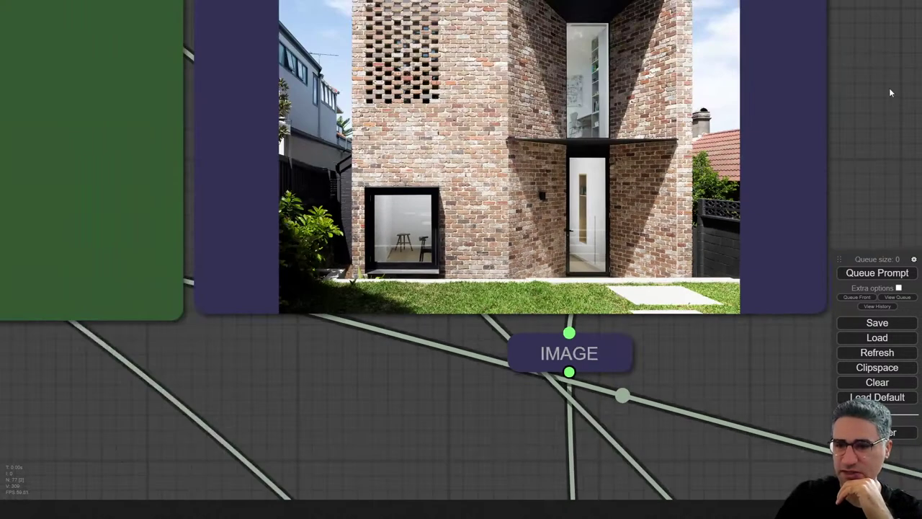
scroll(863, 147, "down", 5)
- Inspect the second generated brick facade up close in the Save Image node, and switch back to the first image
left_click_drag(863, 147, 656, 495)
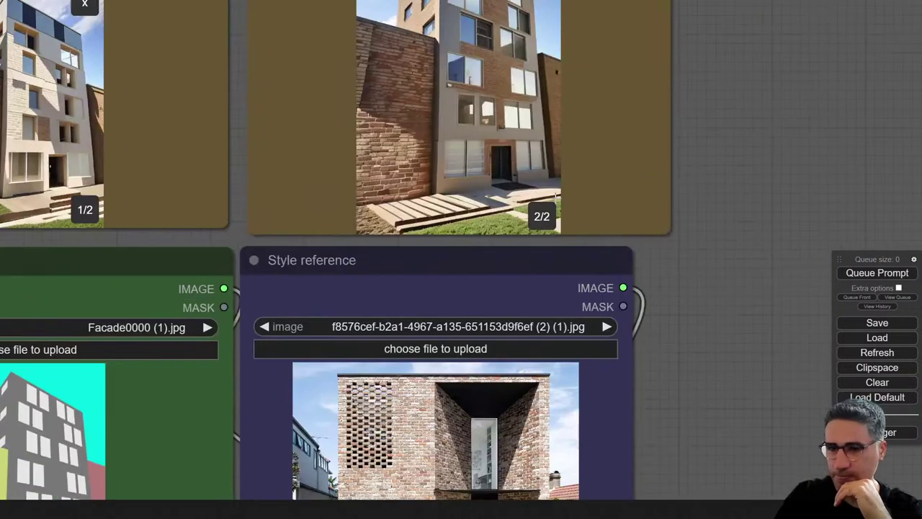
scroll(551, 193, "up", 2)
left_click_drag(842, 104, 835, 256)
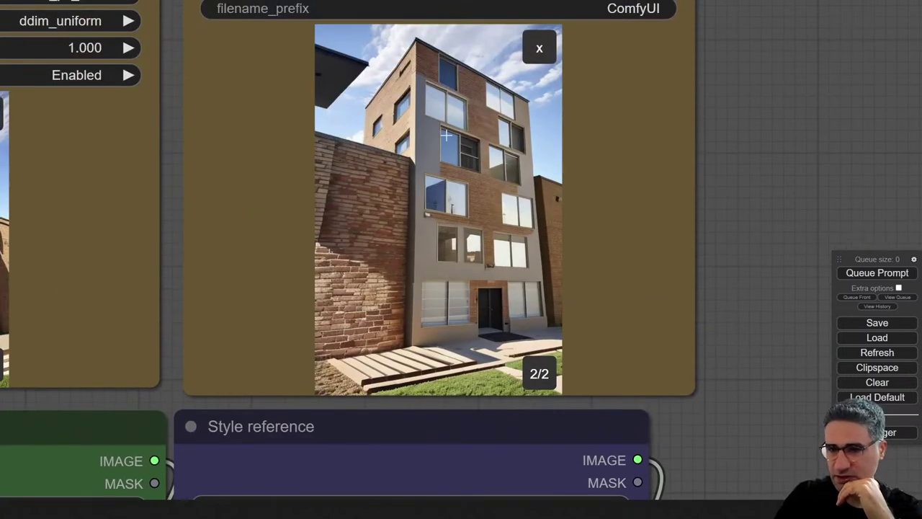
left_click(422, 159)
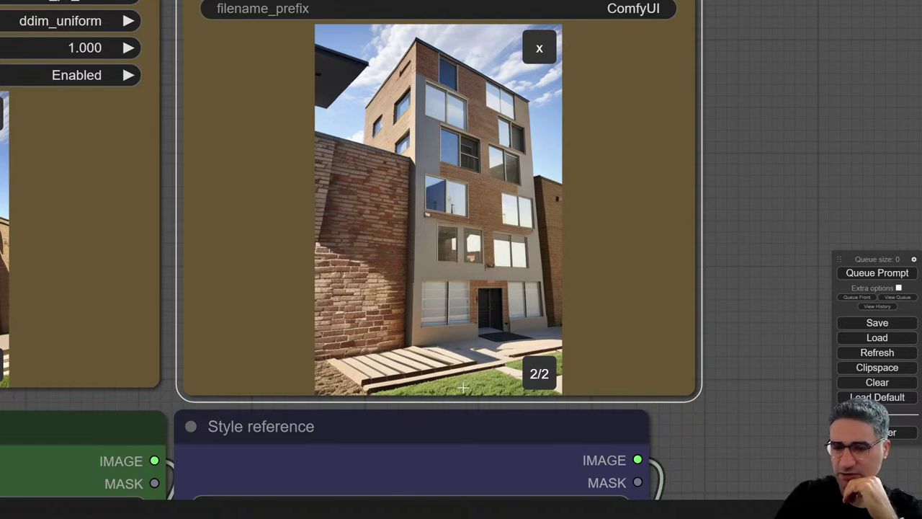
left_click(488, 352)
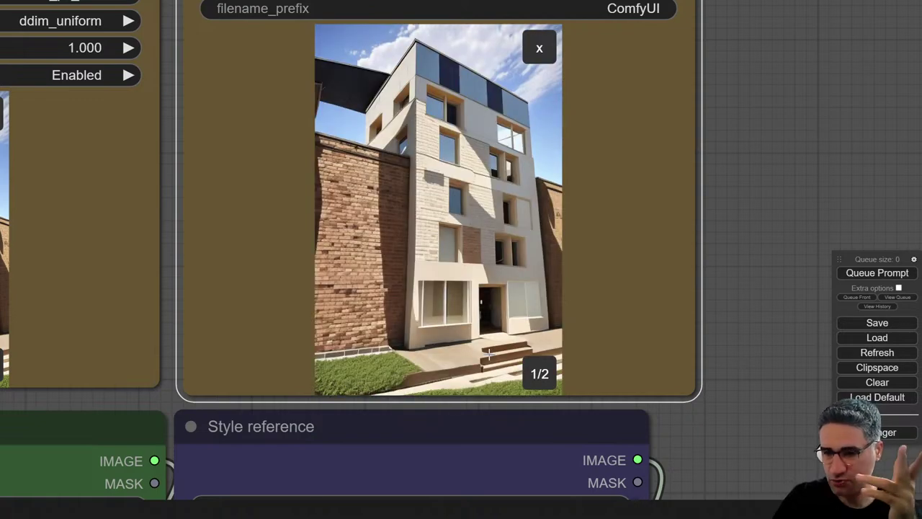
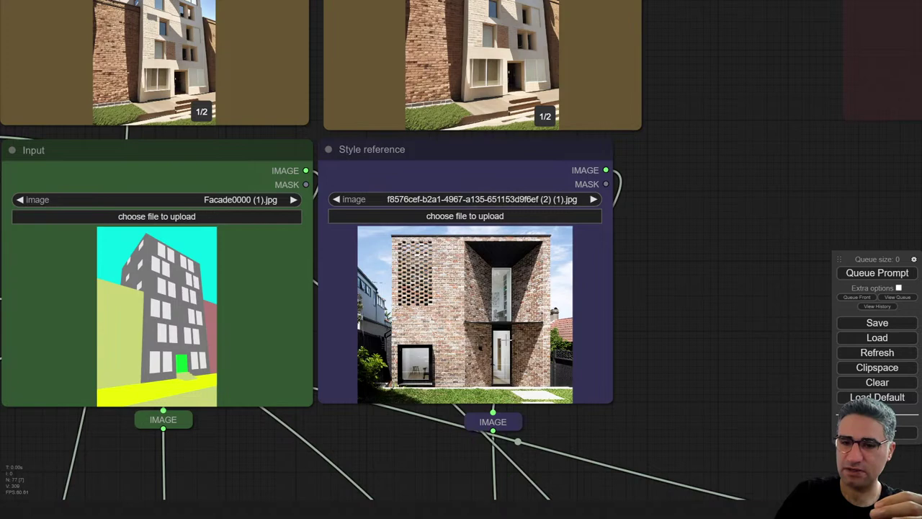
- Set the a value in the strength-SEG node to 29
scroll(481, 216, "down", 3)
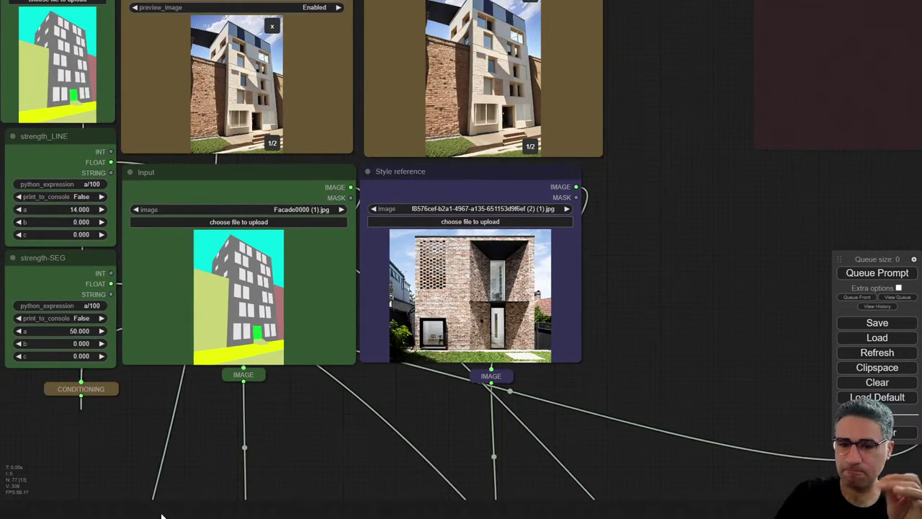
left_click_drag(78, 434, 166, 427)
left_click_drag(160, 324, 148, 326)
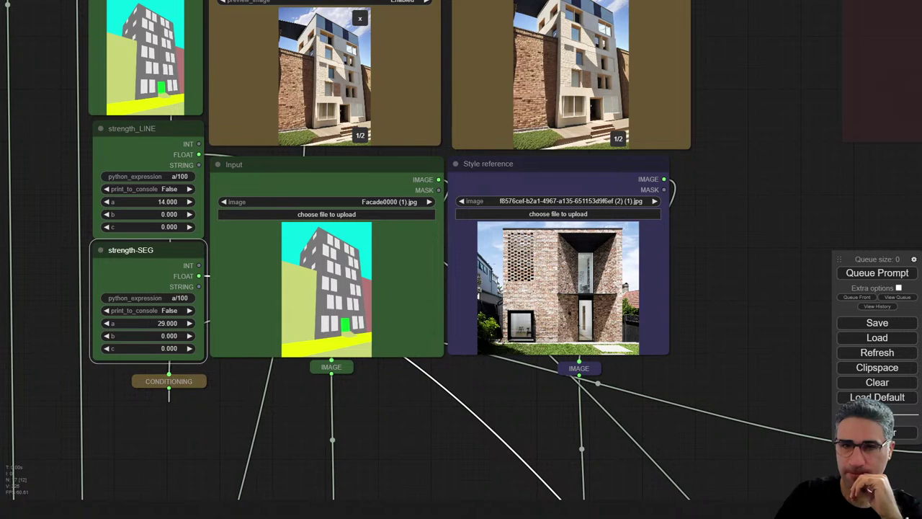
- Load the hyde-park-barracks-sydney image from the file browser into the Style reference node and queue the prompt
key("alt+Tab")
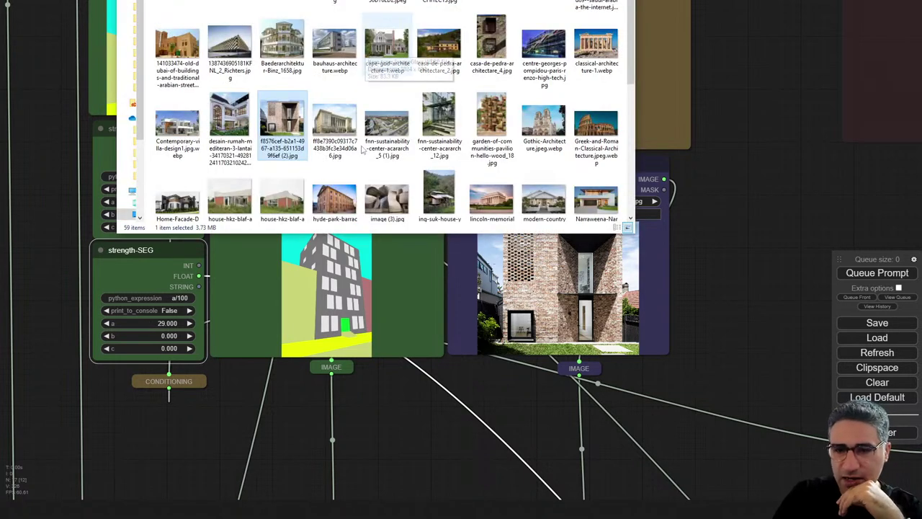
left_click_drag(334, 198, 585, 317)
scroll(585, 317, "up", 6)
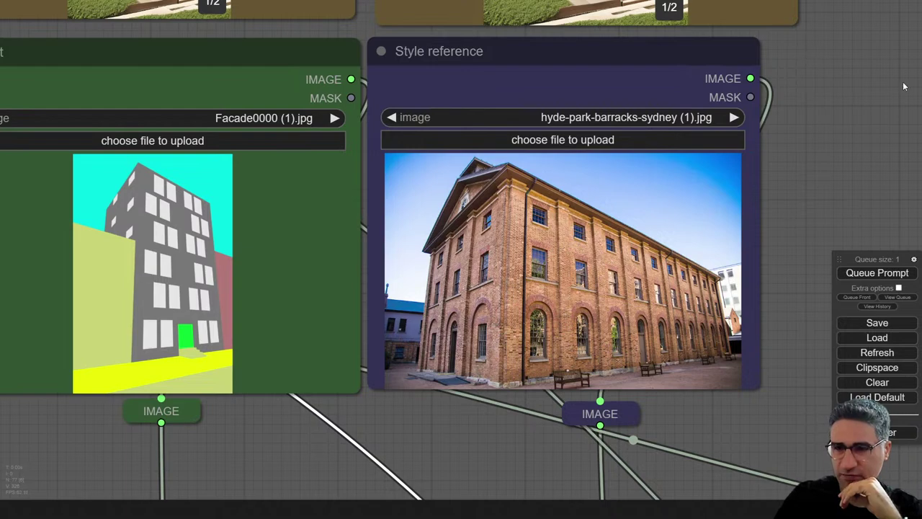
scroll(683, 234, "down", 5)
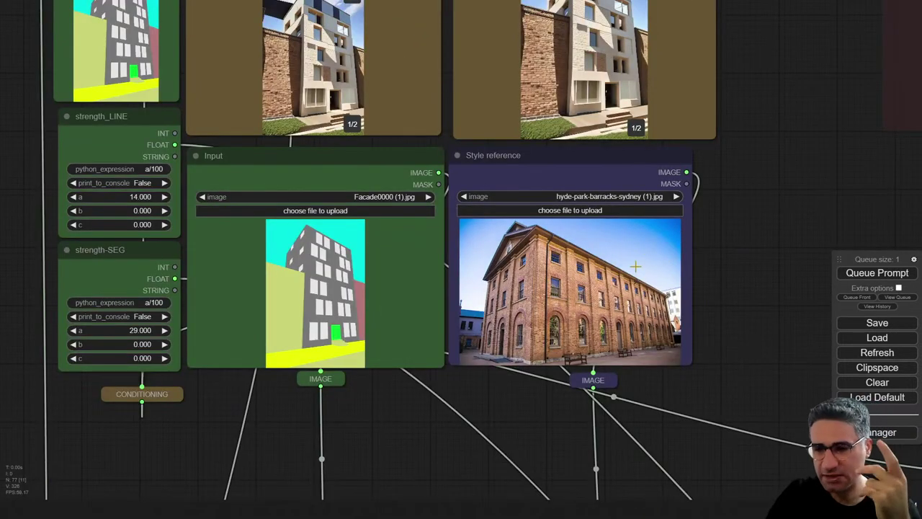
- Compare the facade forming in the KSampler preview with the Hyde Park Barracks style reference
scroll(547, 352, "up", 2)
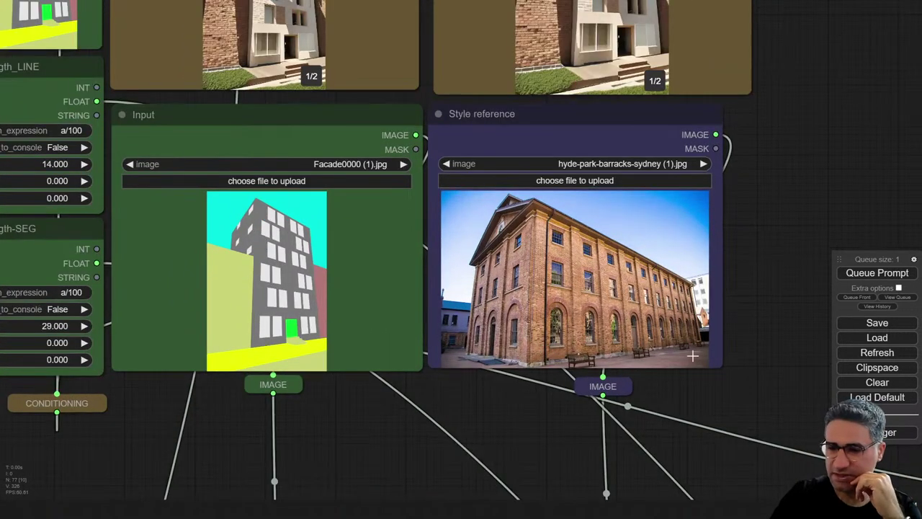
left_click_drag(775, 163, 736, 268)
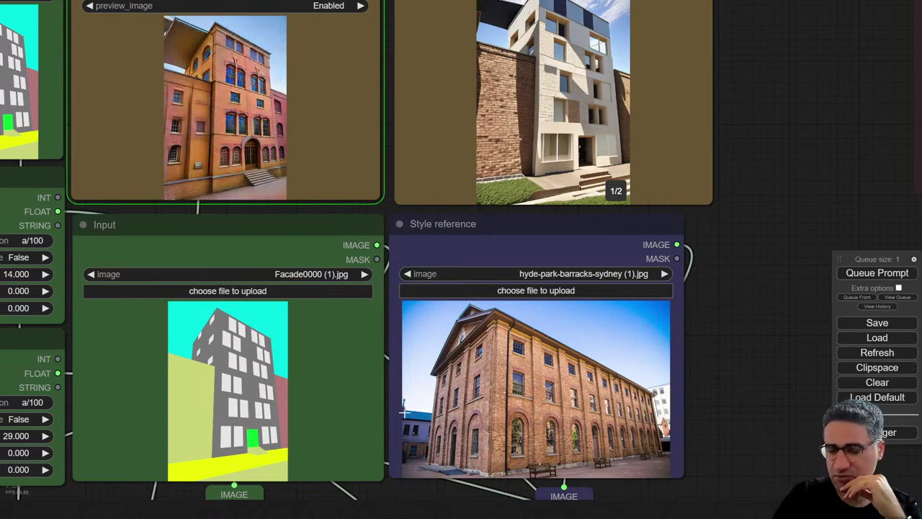
scroll(589, 433, "up", 4)
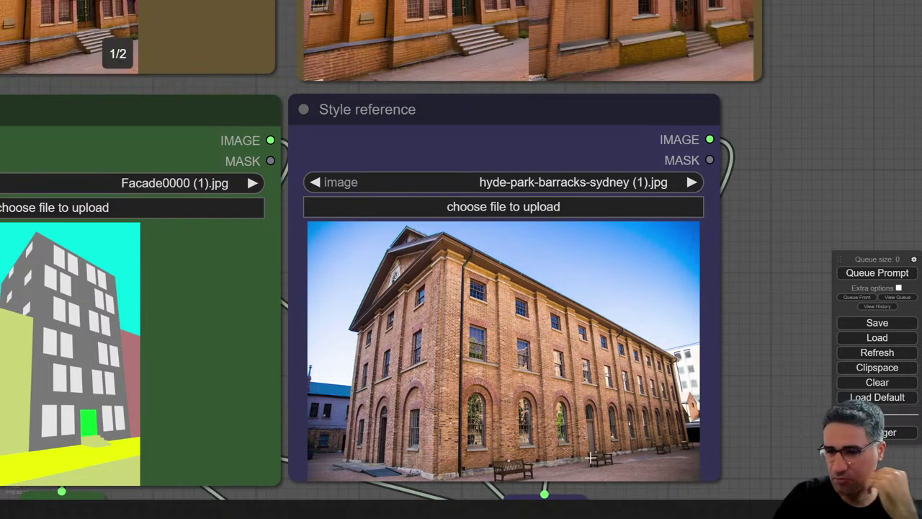
- Enlarge the first barracks-style facade in the Save Image node and compare it with the style reference and input sketch
left_click_drag(890, 120, 788, 378)
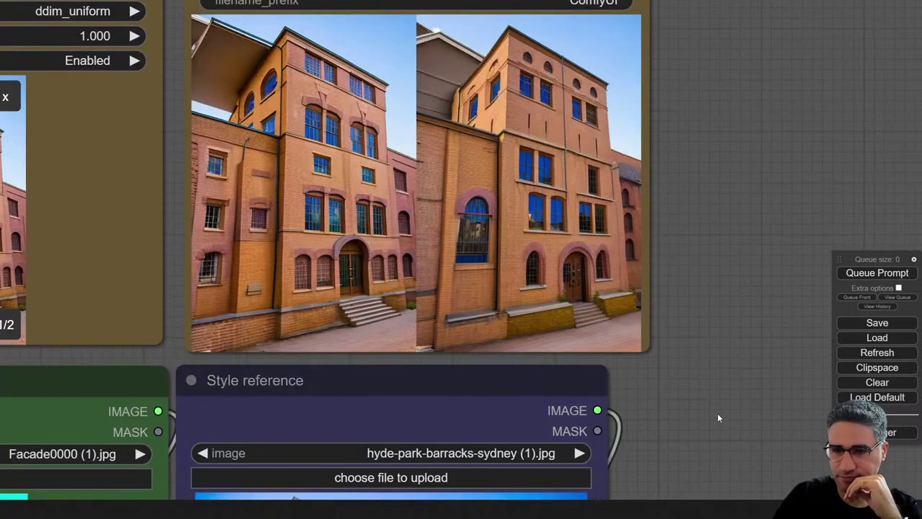
left_click(350, 278)
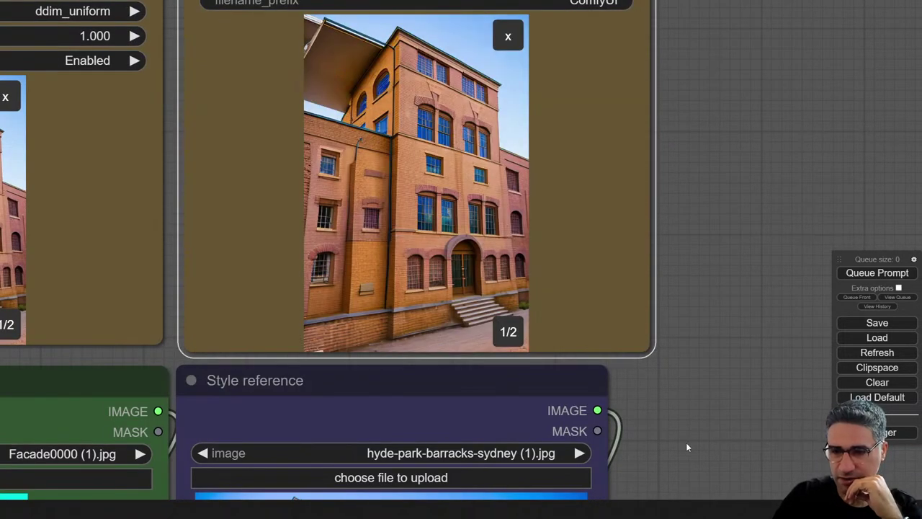
left_click_drag(685, 442, 729, 166)
scroll(720, 275, "down", 3)
left_click_drag(736, 131, 716, 237)
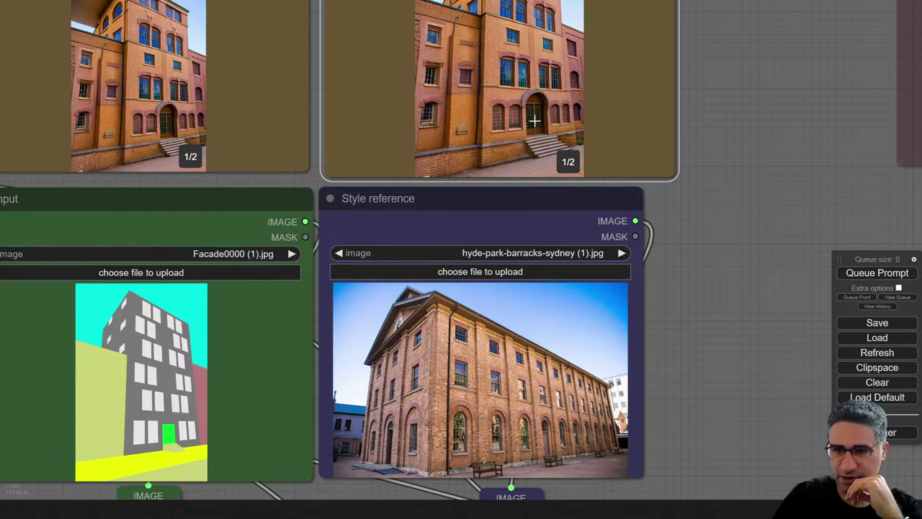
- Examine the brickwork and arched windows of the Hyde Park Barracks image in the Style reference node up close
scroll(535, 121, "up", 5)
scroll(530, 85, "down", 9)
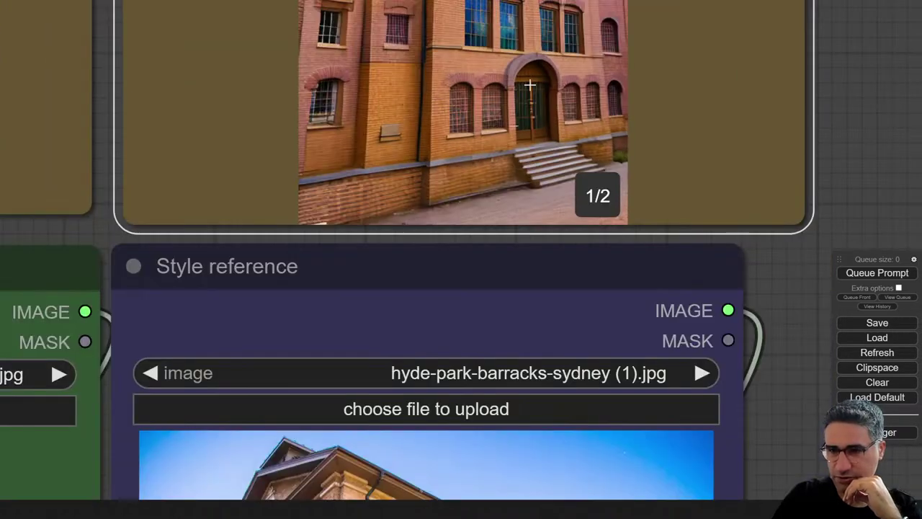
left_click_drag(699, 357, 680, 124)
scroll(377, 240, "up", 11)
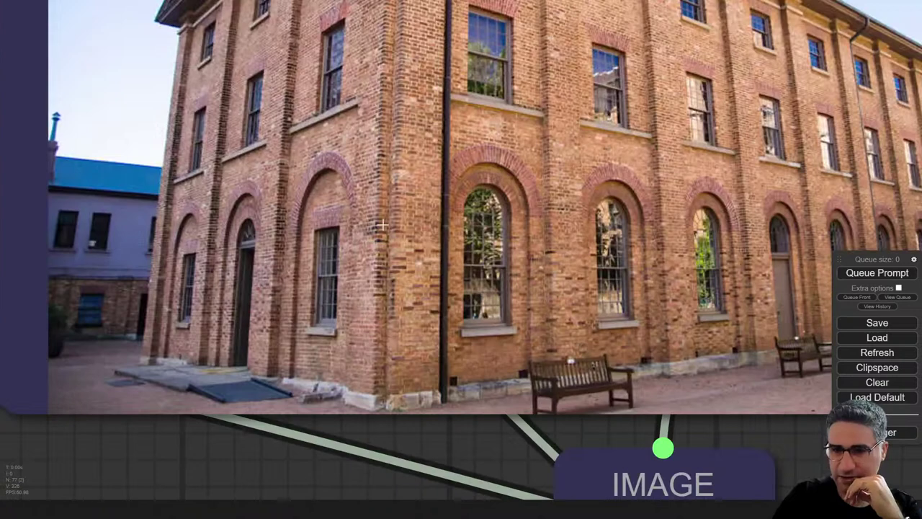
scroll(389, 216, "down", 3)
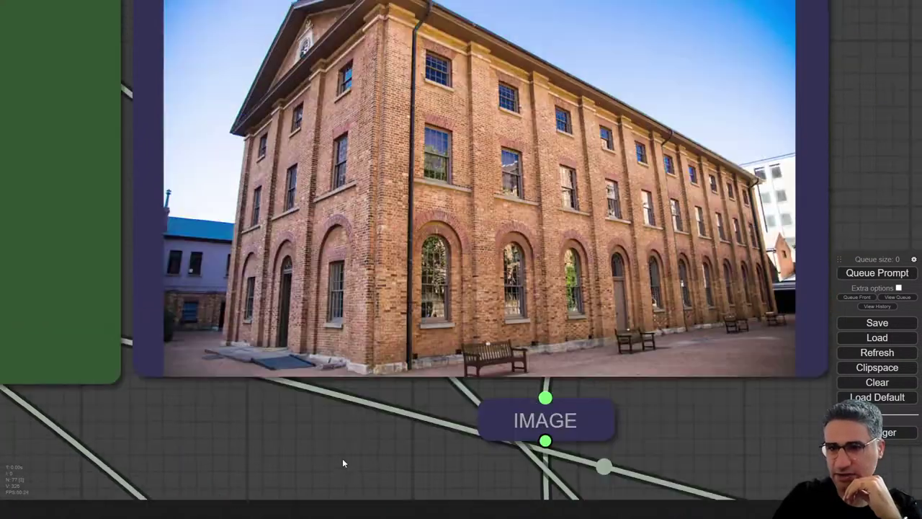
left_click_drag(342, 458, 343, 435)
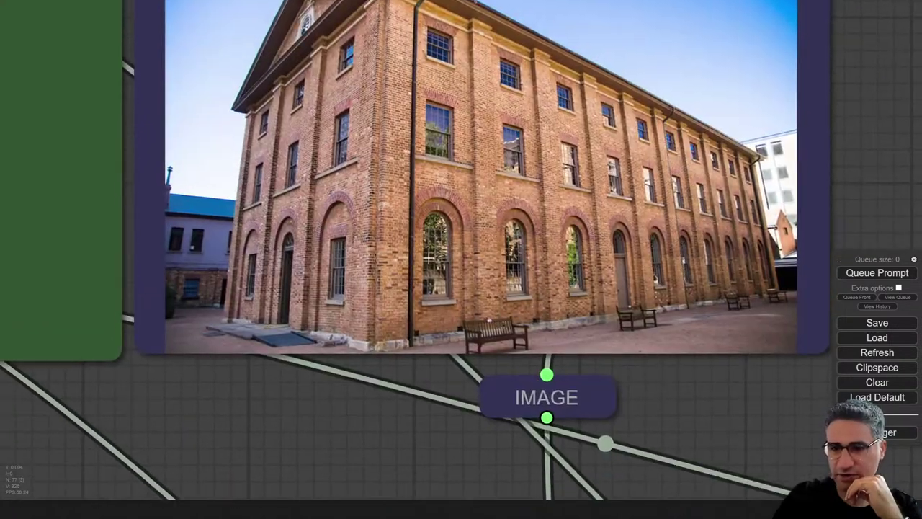
scroll(433, 173, "up", 4)
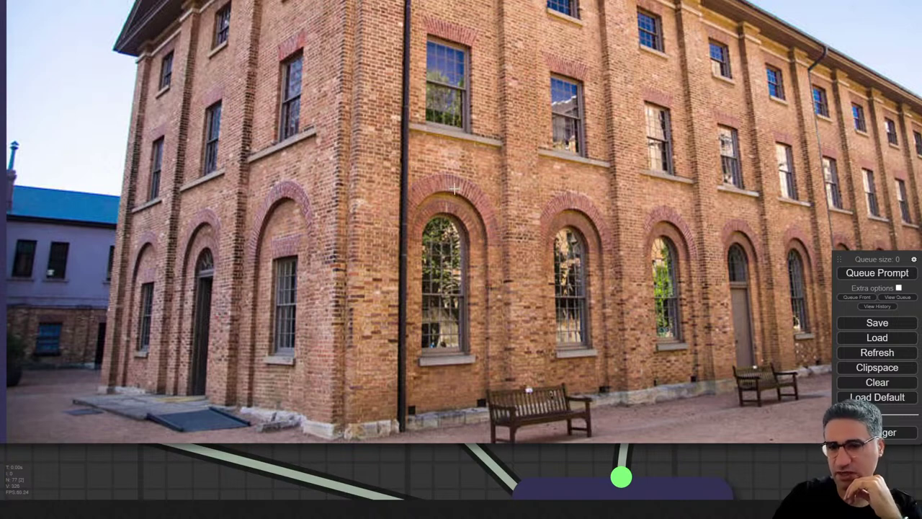
scroll(375, 264, "down", 4)
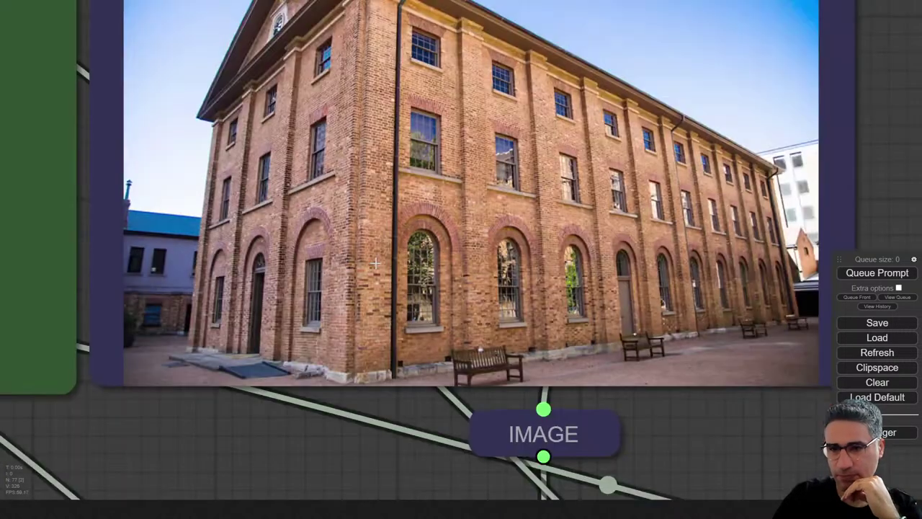
- Inspect the windows, arches and entrance of the first barracks-style facade in the Save Image node
left_click_drag(761, 71, 632, 356)
left_click_drag(697, 109, 698, 232)
scroll(400, 229, "up", 4)
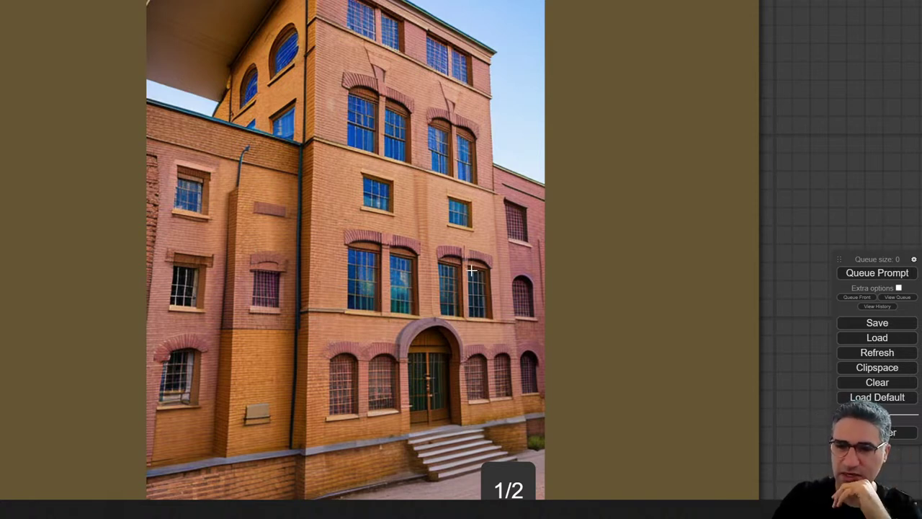
scroll(466, 274, "down", 5)
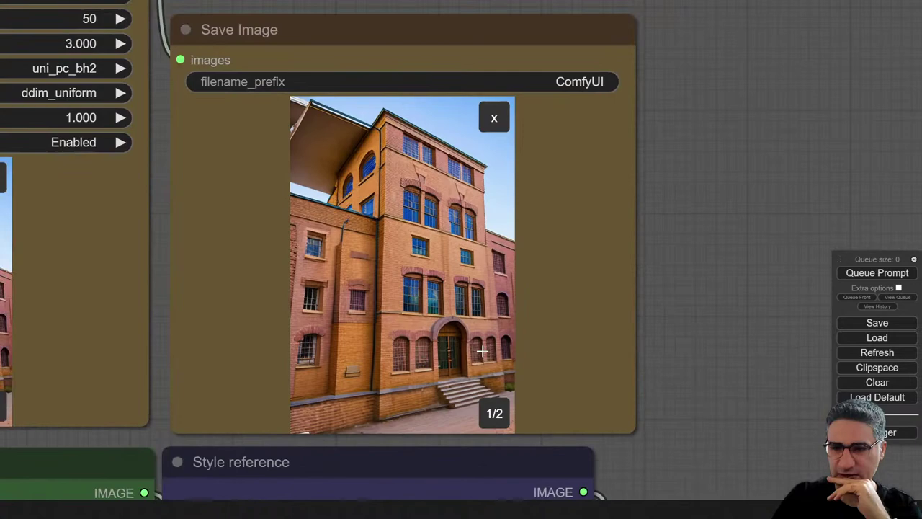
left_click_drag(628, 474, 658, 258)
scroll(657, 233, "down", 3)
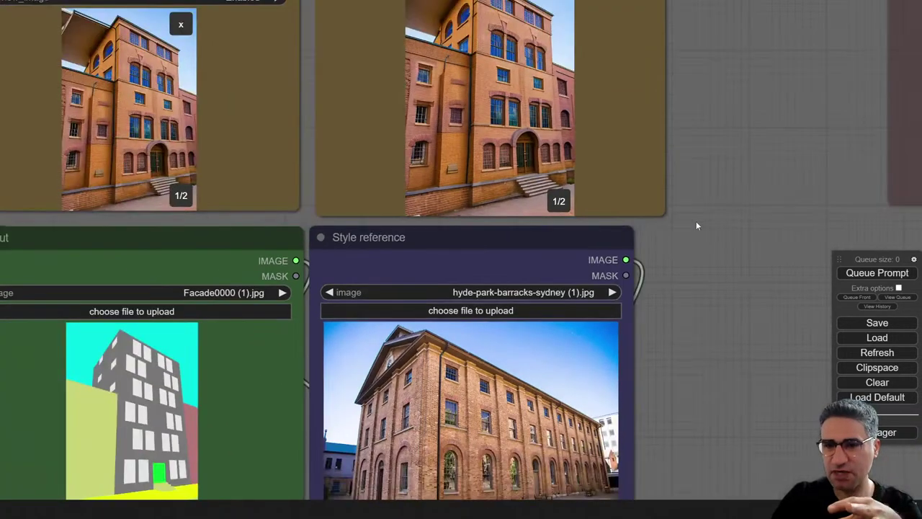
left_click_drag(696, 223, 630, 255)
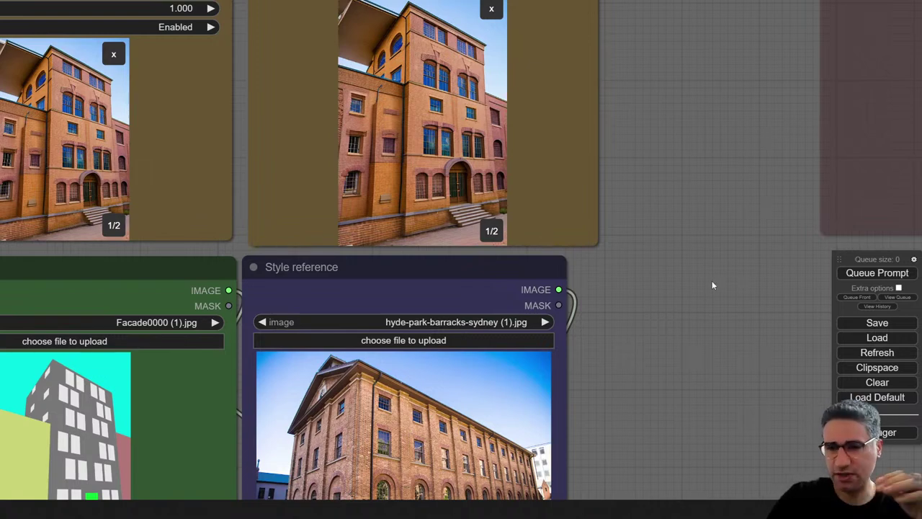
- Compare the Hyde Park Barracks reference with the generated facade's details and the Facade0000 input sketch
left_click_drag(712, 286, 681, 189)
scroll(404, 346, "up", 9)
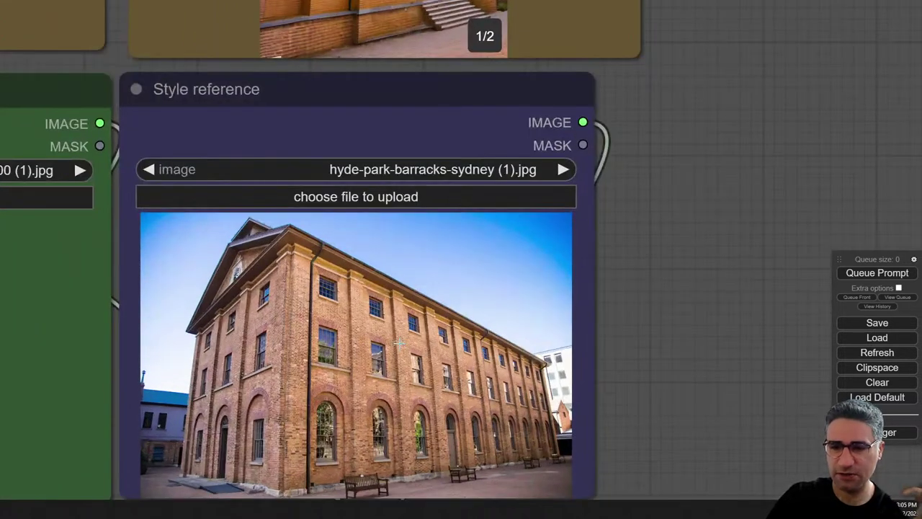
scroll(708, 353, "down", 7)
left_click_drag(743, 240, 716, 378)
scroll(601, 255, "up", 9)
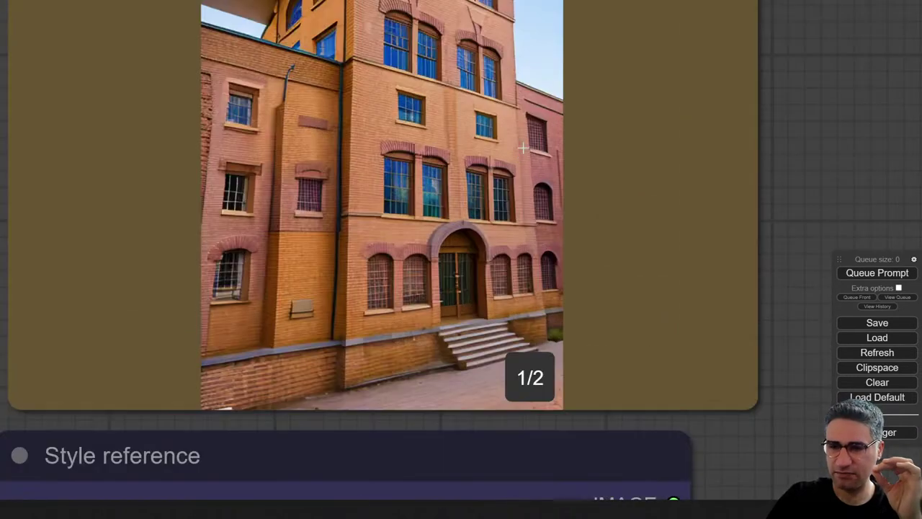
scroll(609, 137, "down", 6)
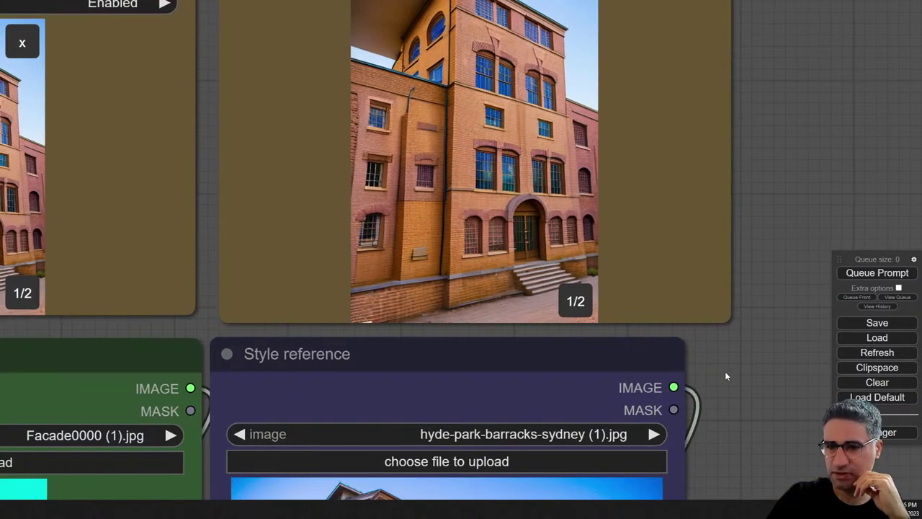
left_click_drag(725, 371, 660, 165)
scroll(662, 235, "down", 5)
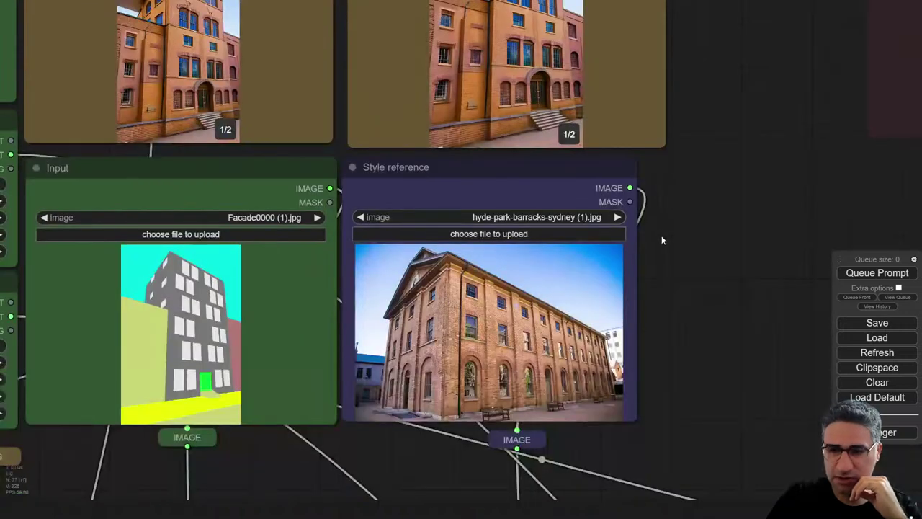
left_click_drag(749, 162, 730, 195)
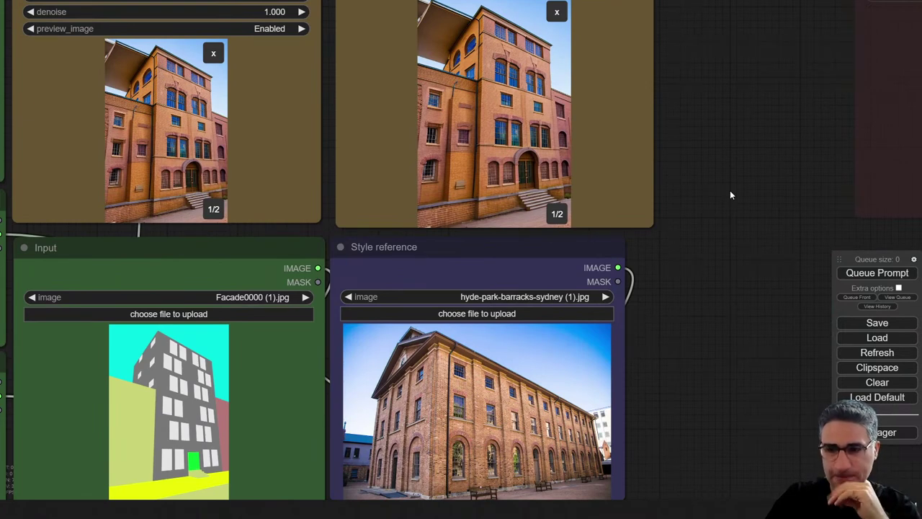
- Load image (3).jpg from the file browser into the Style reference node and queue the prompt
key("alt+Tab")
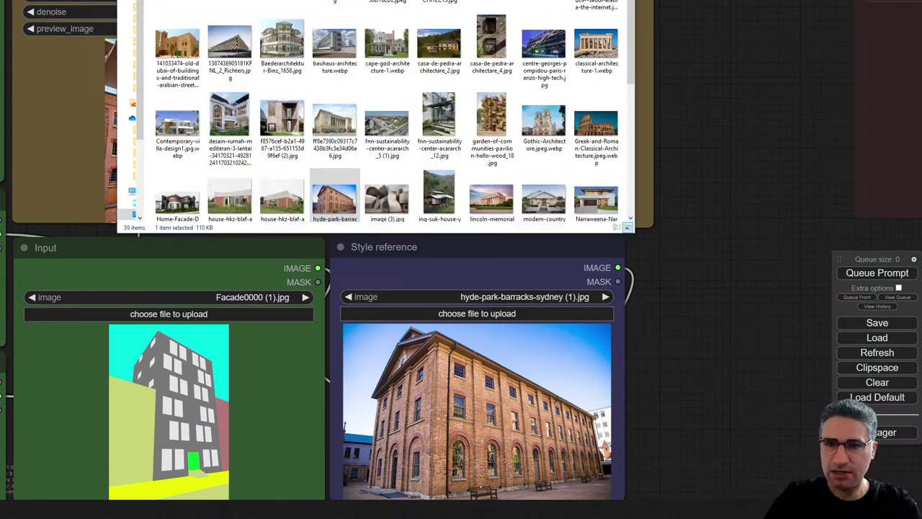
left_click_drag(387, 196, 472, 414)
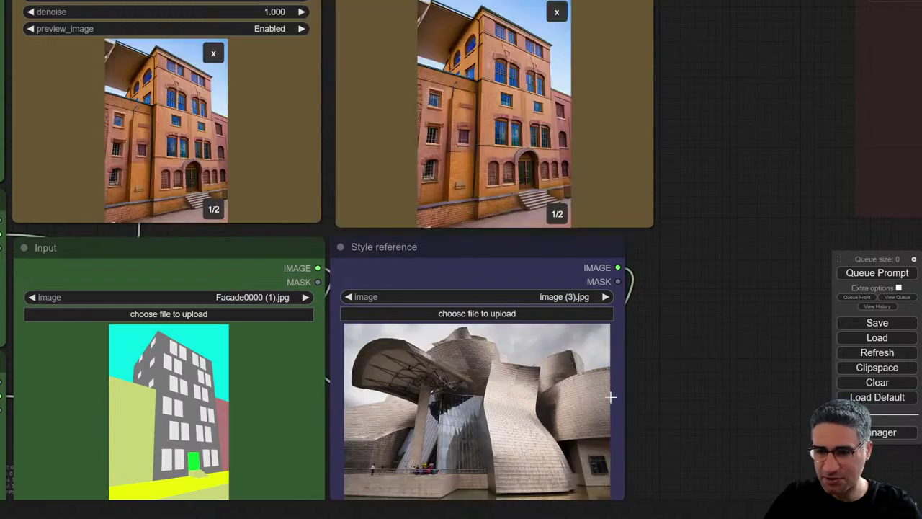
left_click_drag(745, 401, 752, 291)
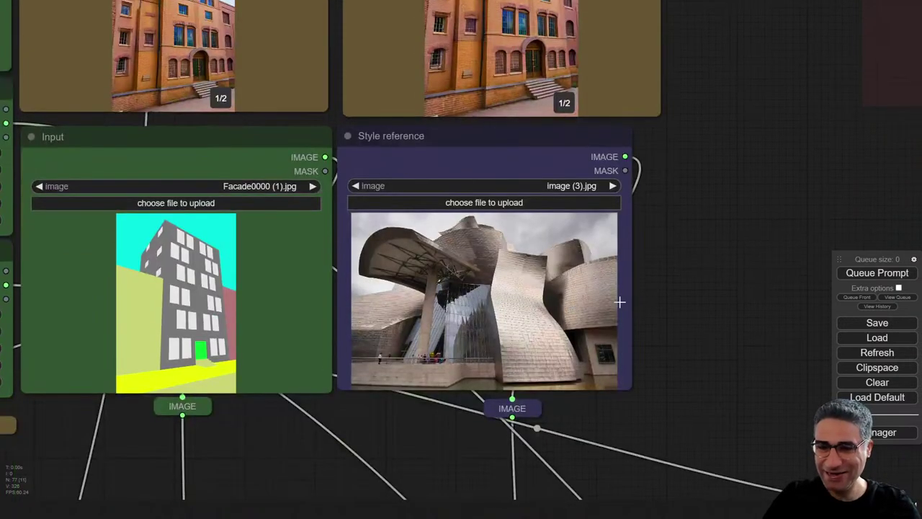
scroll(587, 294, "up", 4)
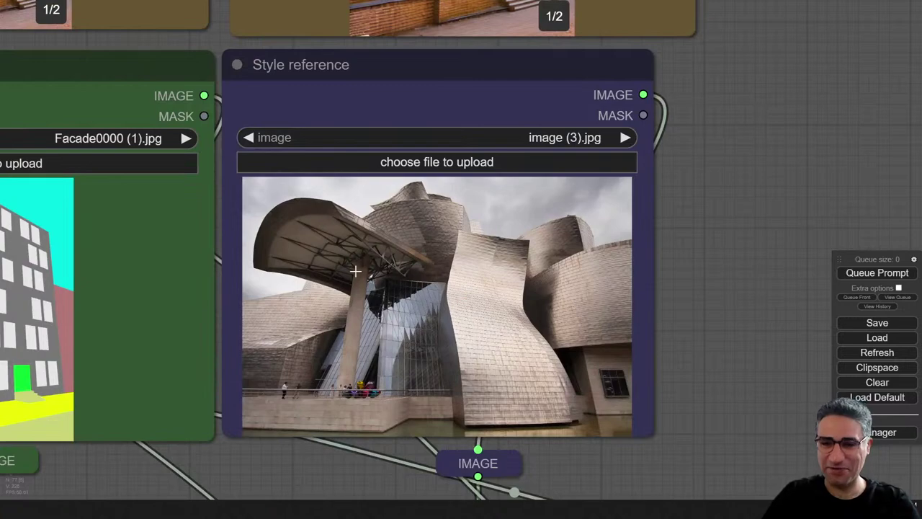
left_click(879, 272)
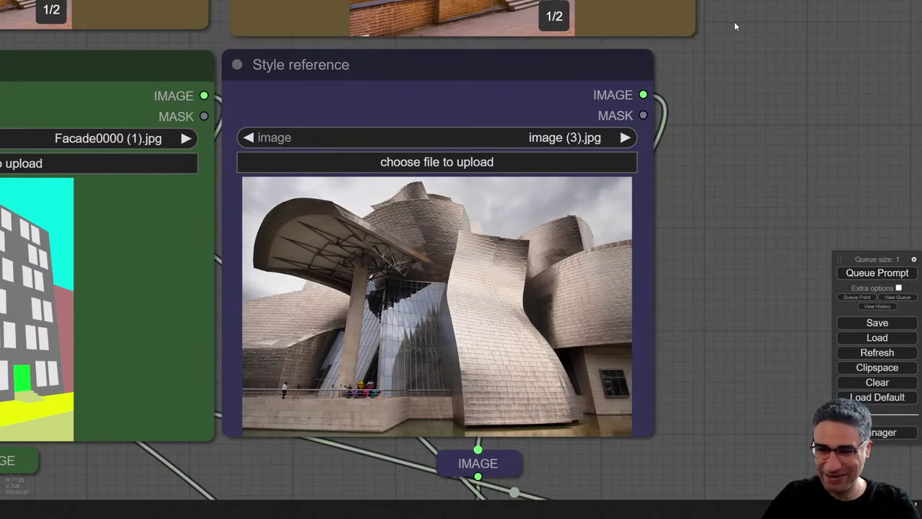
- Watch the facade forming in the KSampler preview alongside the input sketch and the image (3) style reference
left_click_drag(721, 46, 790, 286)
scroll(758, 292, "down", 3)
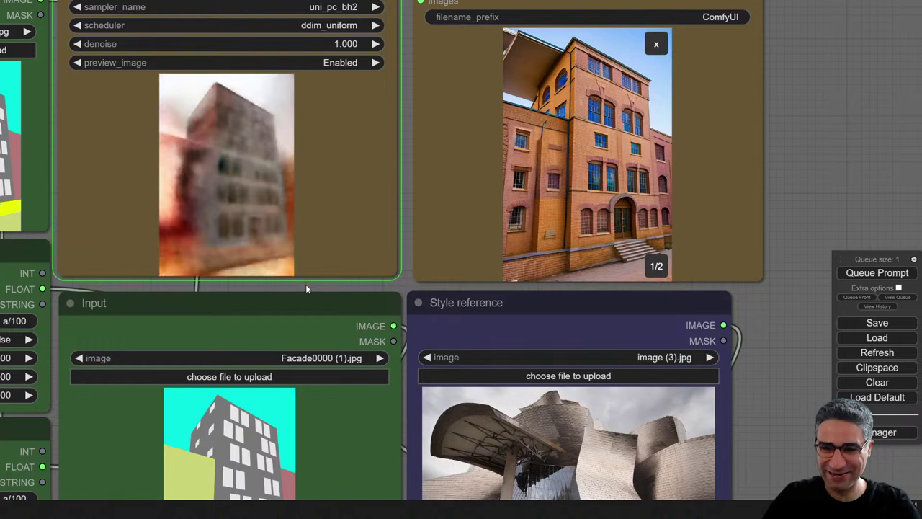
left_click_drag(783, 154, 833, 137)
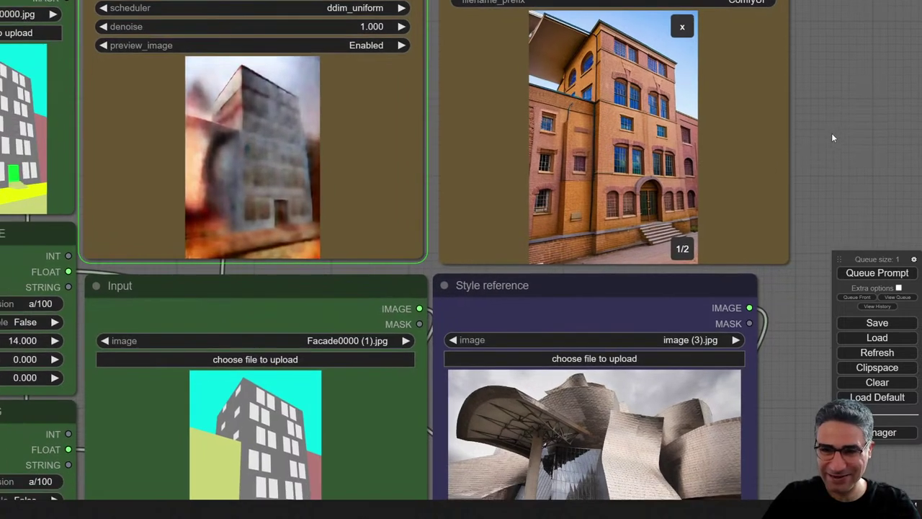
scroll(161, 107, "up", 3)
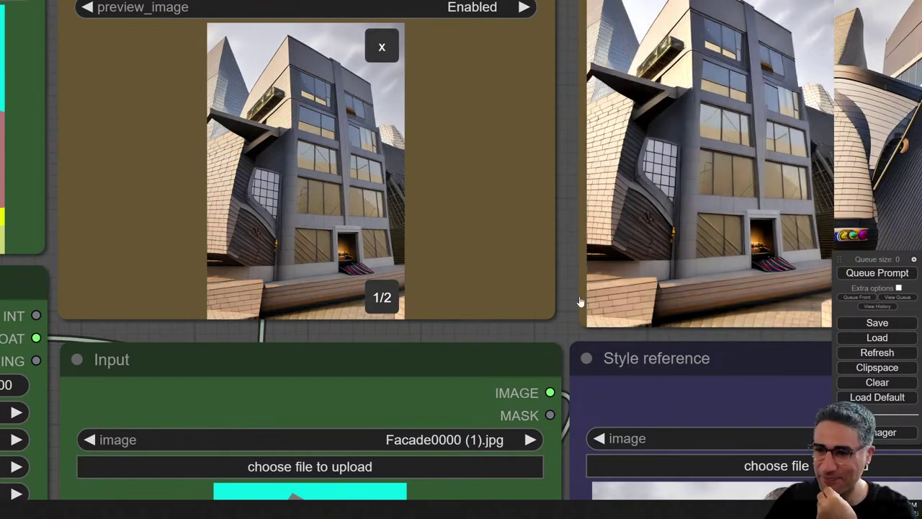
- Enlarge the first new facade in the Save Image node, alternate between both results, and inspect the second one up close
left_click_drag(562, 332, 92, 311)
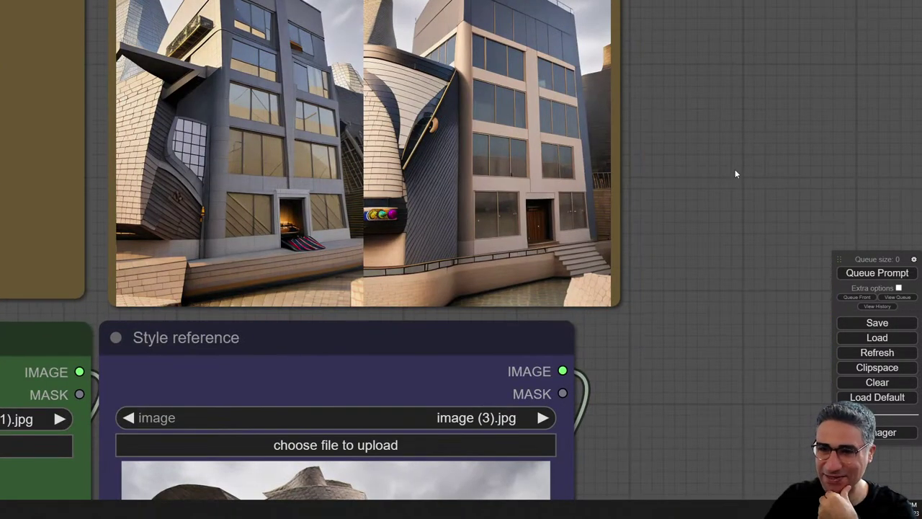
left_click_drag(701, 295, 741, 72)
left_click_drag(698, 212, 666, 472)
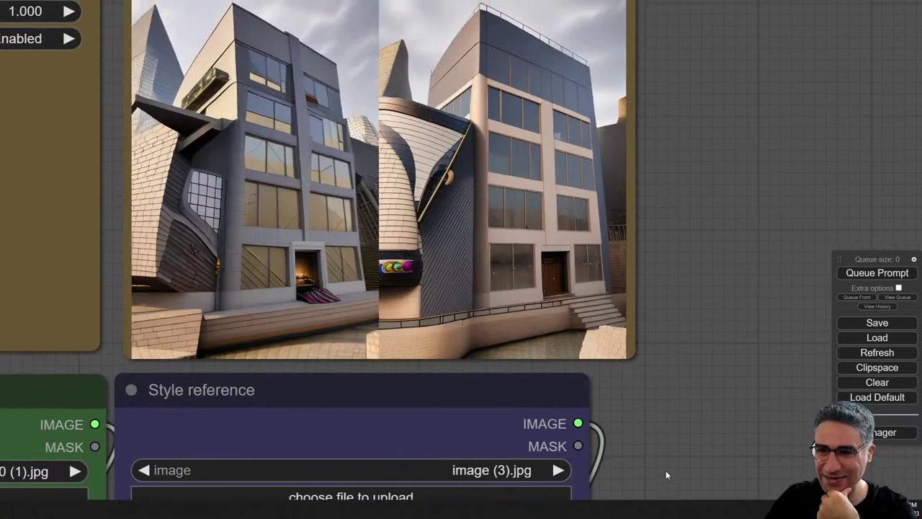
left_click(361, 191)
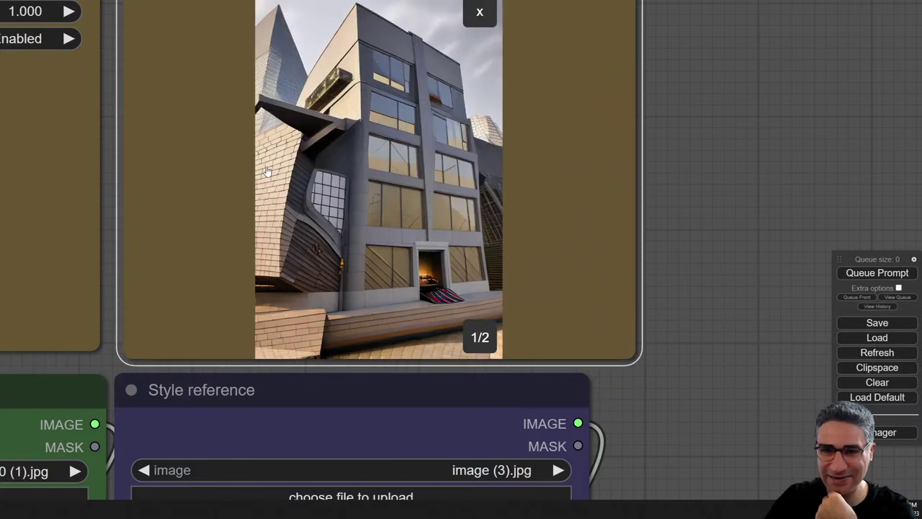
key("Right")
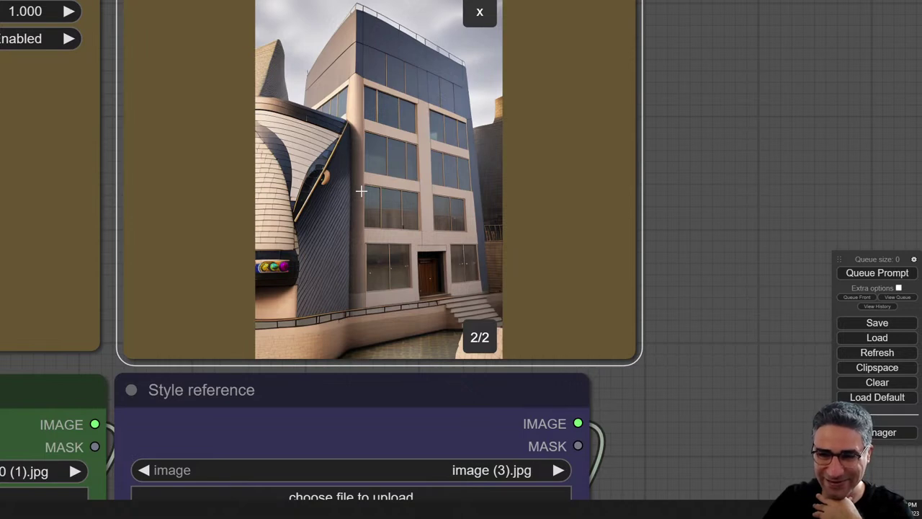
key("Left")
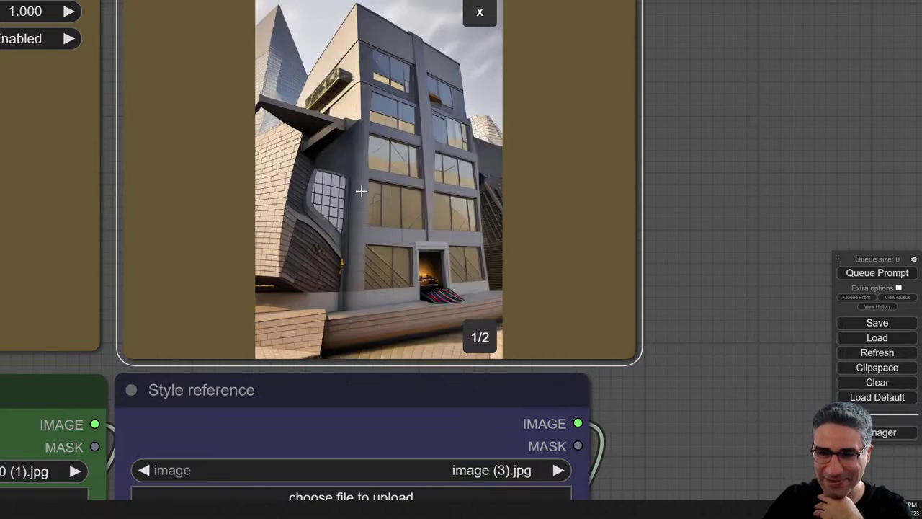
key("Right")
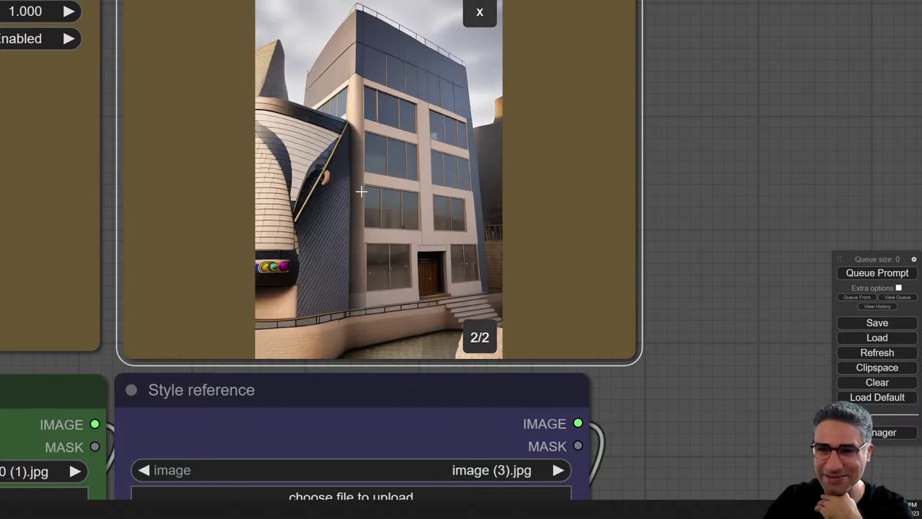
scroll(361, 191, "down", 6)
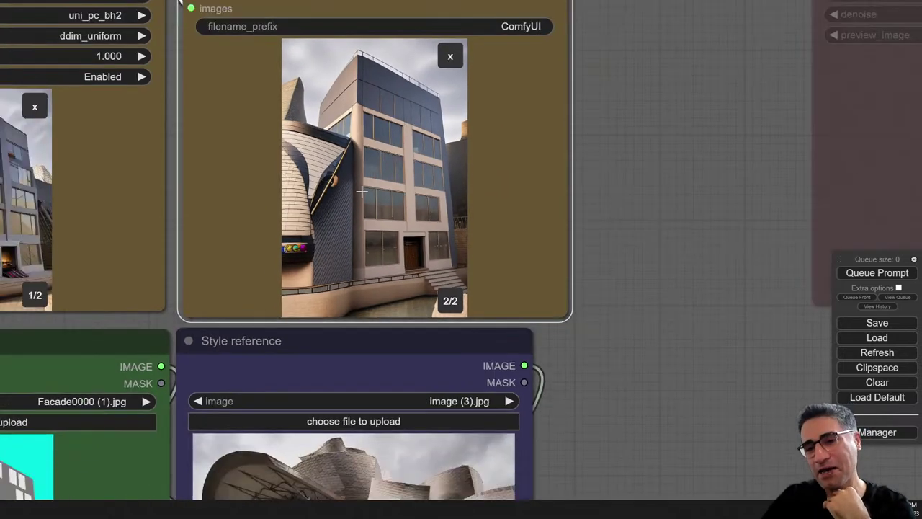
scroll(367, 113, "up", 10)
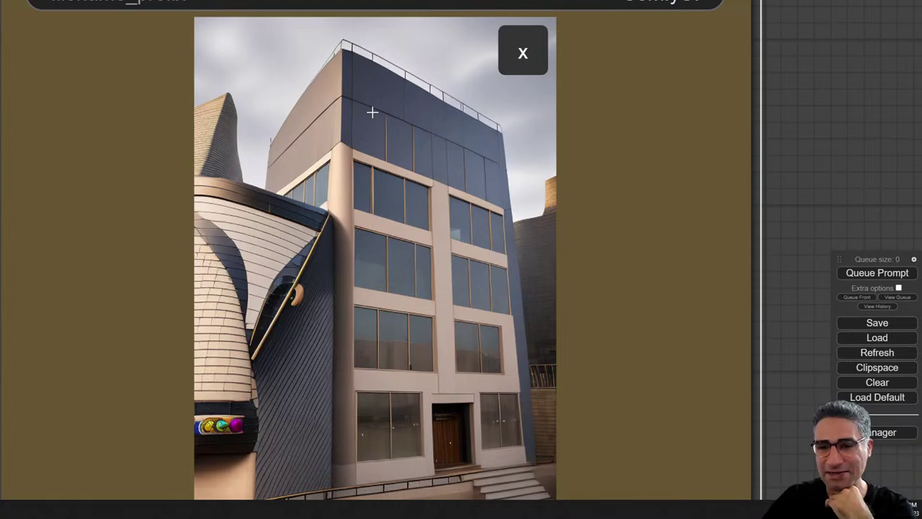
scroll(372, 112, "down", 8)
- Set the a value in the strength-SEG node to 20, queue the prompt, and view the KSampler preview
left_click_drag(650, 267, 716, 72)
left_click_drag(83, 397, 408, 425)
scroll(288, 376, "up", 2)
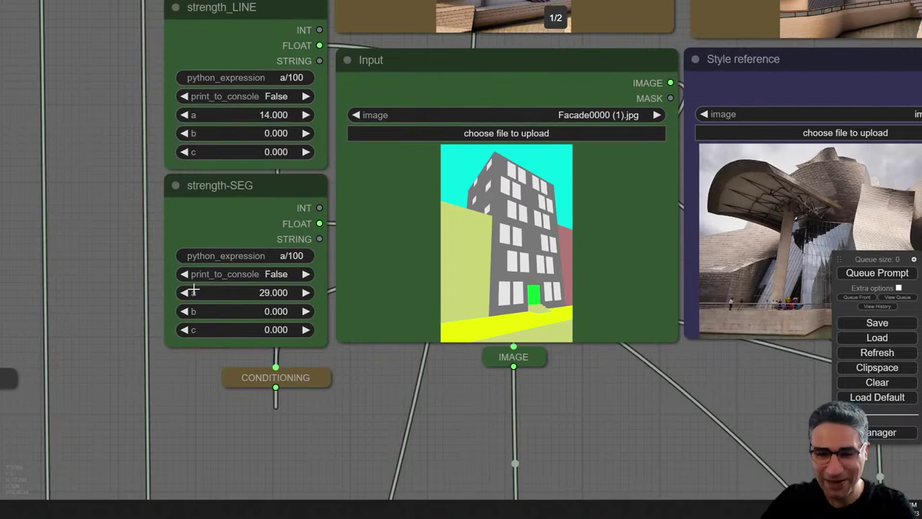
left_click(186, 292)
left_click(186, 292)
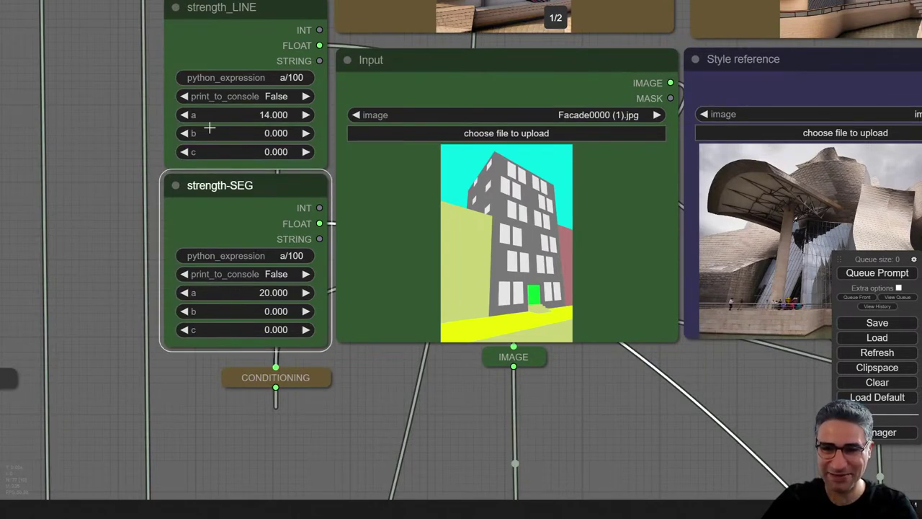
left_click(879, 272)
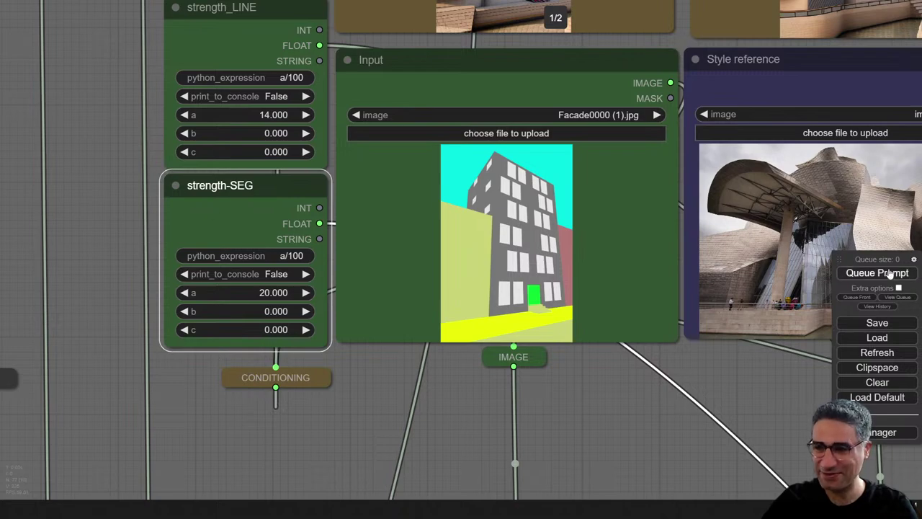
left_click_drag(768, 373, 611, 517)
left_click_drag(911, 110, 855, 287)
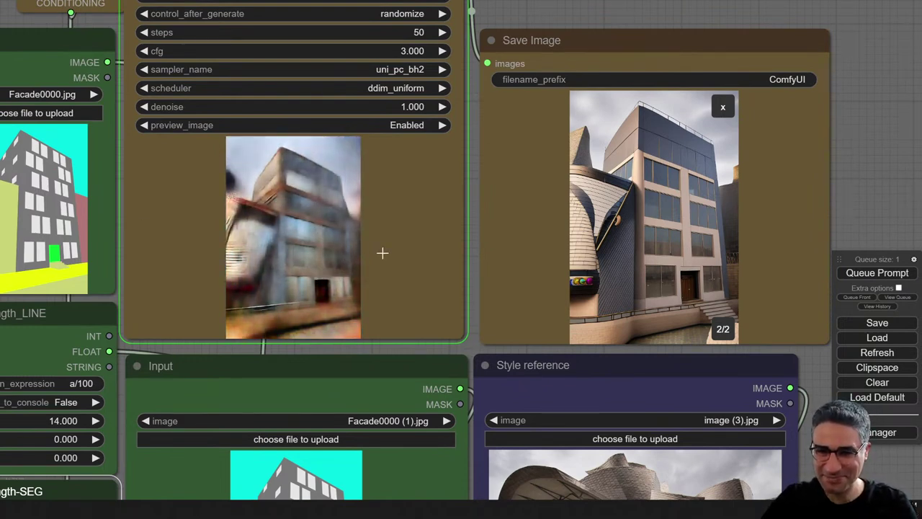
- Examine the image (3)-style facade forming in the KSampler preview up close
left_click_drag(492, 346, 505, 347)
scroll(397, 292, "up", 5)
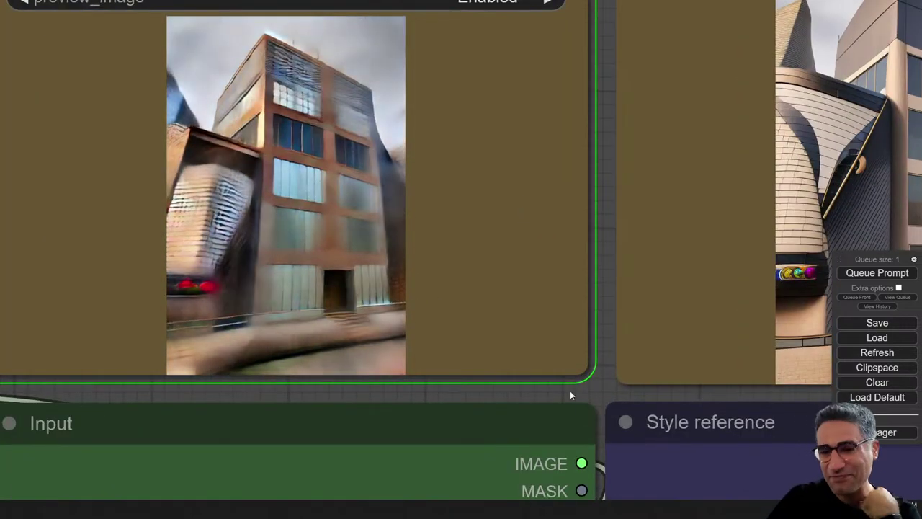
mouse_move(599, 402)
left_mouse_down()
mouse_move(607, 408)
mouse_move(597, 394)
left_mouse_up()
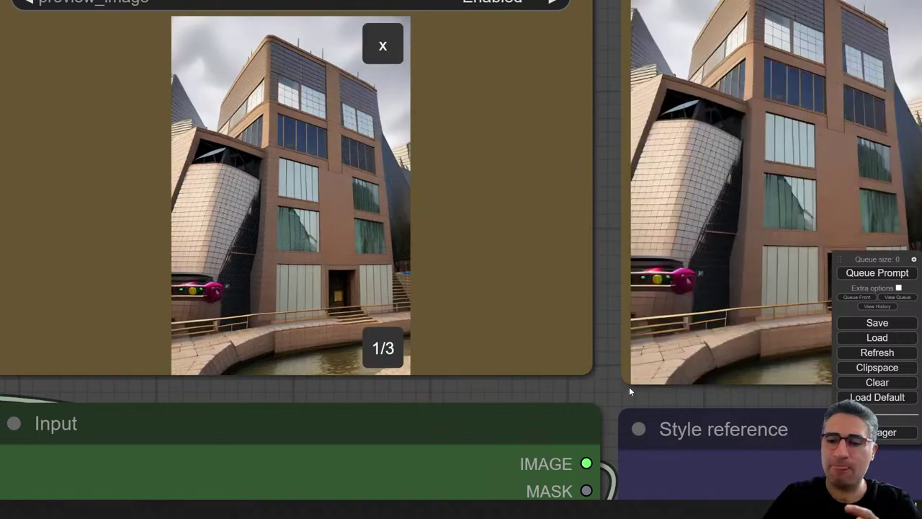
scroll(628, 391, "down", 2)
left_click_drag(600, 406, 580, 186)
left_click(550, 278)
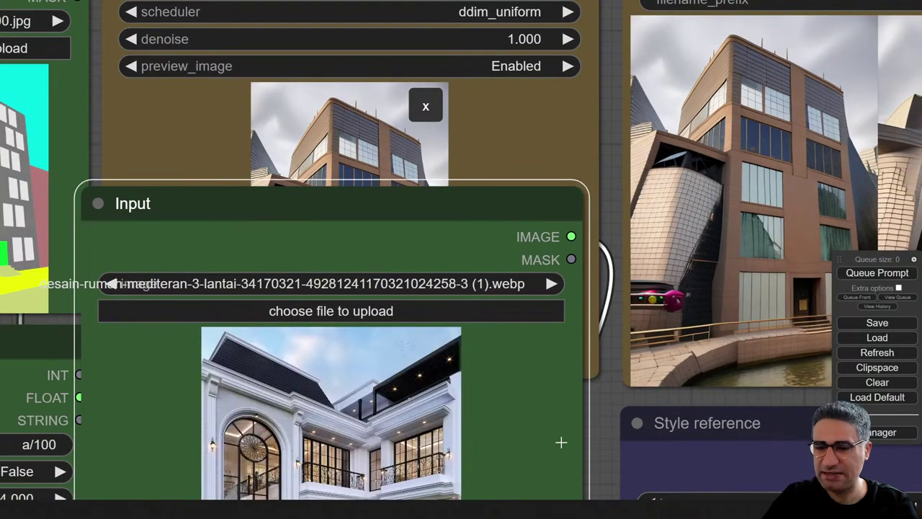
left_click(117, 283)
left_click_drag(563, 207, 559, 3)
- Review the input sketch and style reference, and enlarge the second image (3)-style facade in the Save Image node to inspect its details
scroll(441, 297, "down", 4)
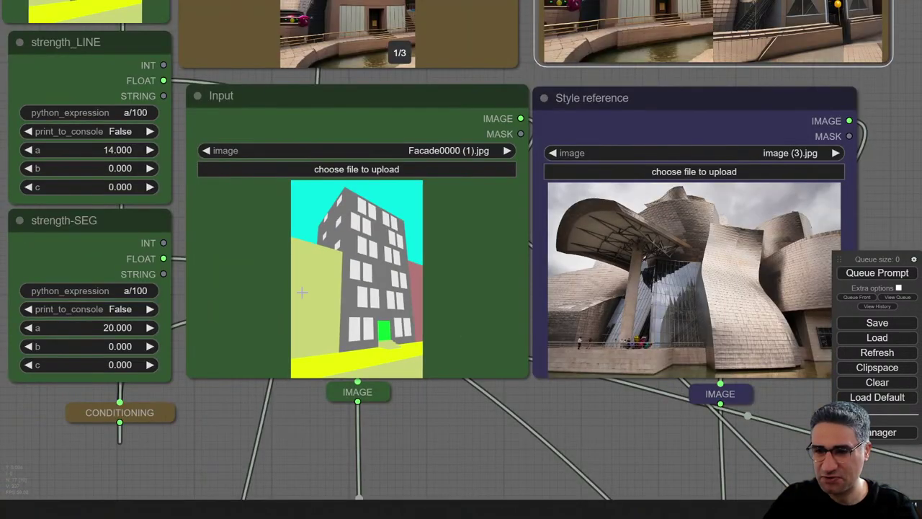
left_click_drag(905, 106, 713, 355)
left_click(658, 148)
scroll(509, 135, "up", 1)
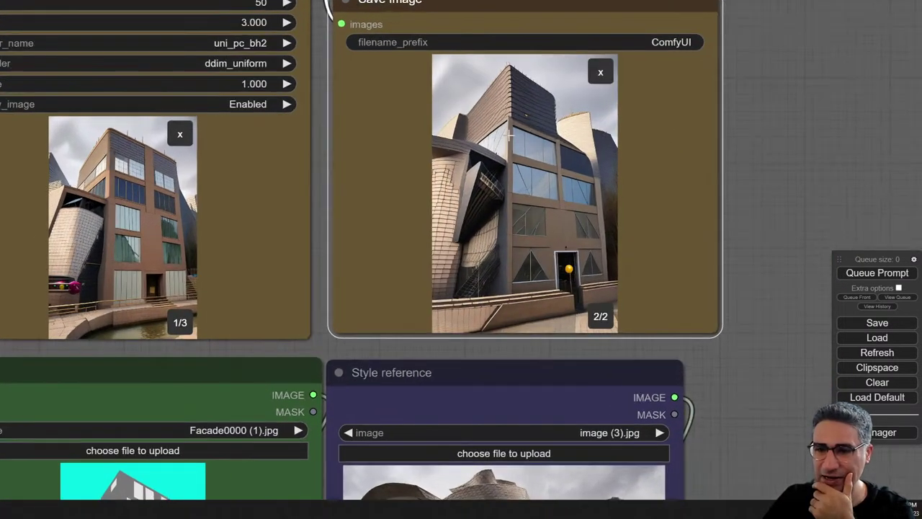
scroll(510, 133, "up", 5)
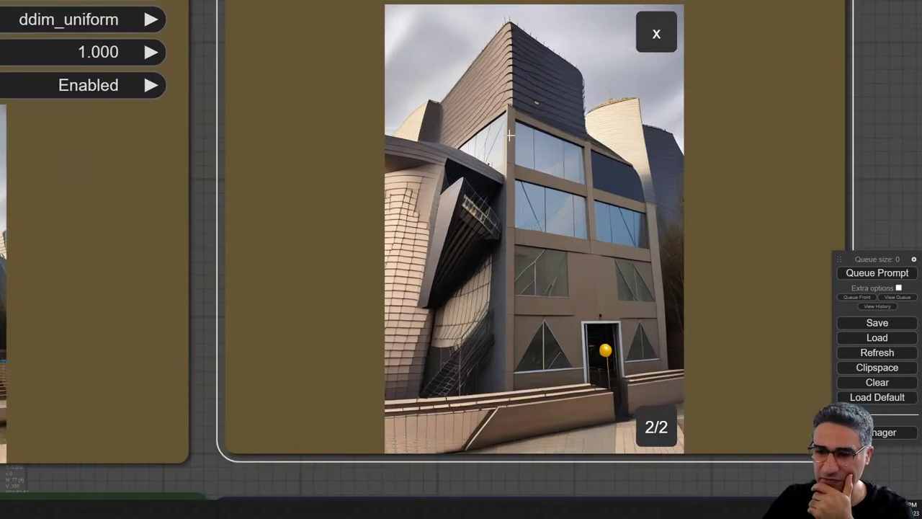
scroll(509, 133, "down", 8)
- Load Narraweena-Nara-Facade.jpg from the file browser into the Style reference node and queue the prompt
left_click_drag(680, 213, 780, 310)
key("alt+Tab")
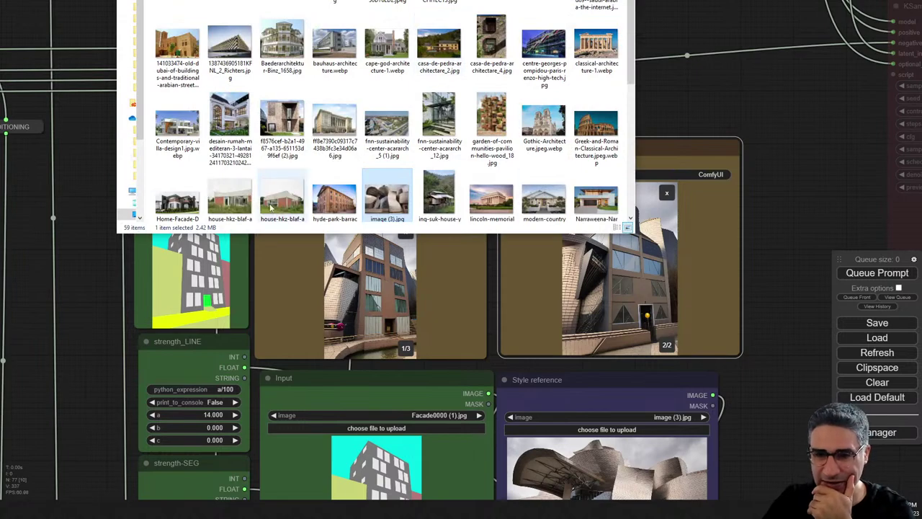
left_click_drag(838, 206, 812, 171)
key("alt+Tab")
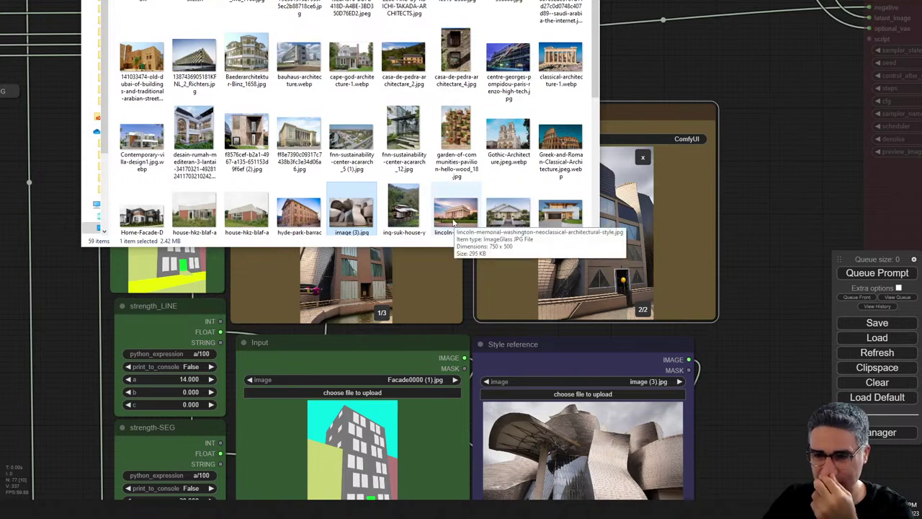
left_click(546, 225)
left_click_drag(546, 228, 587, 448)
left_click_drag(737, 453, 715, 231)
scroll(600, 237, "up", 3)
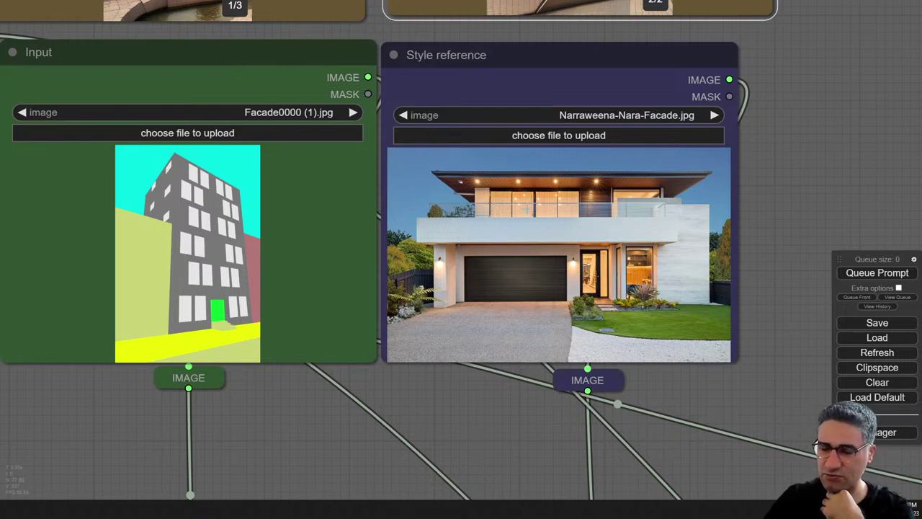
left_click(895, 277)
- Watch the facade forming in the KSampler preview and compare it with the input sketch and the Narraweena style reference
left_click_drag(266, 278, 367, 255)
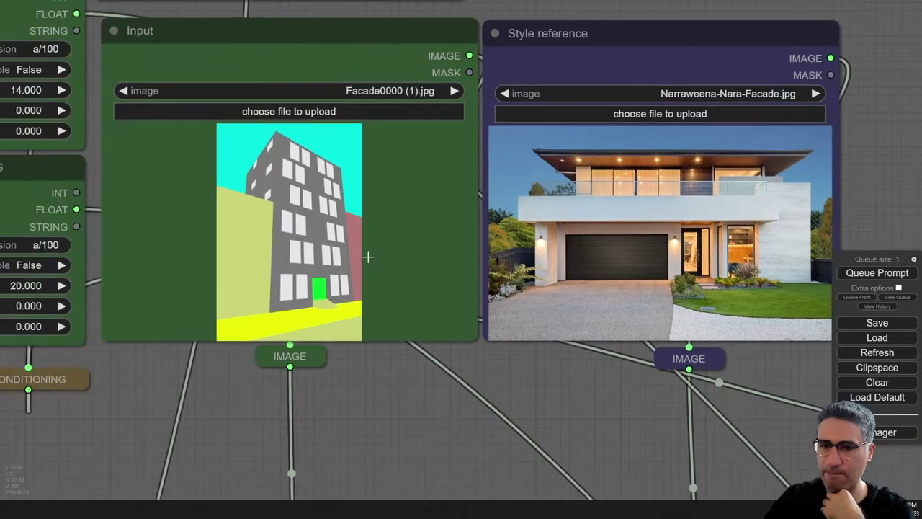
scroll(218, 298, "down", 3)
left_click_drag(133, 372, 253, 393)
scroll(159, 315, "up", 5)
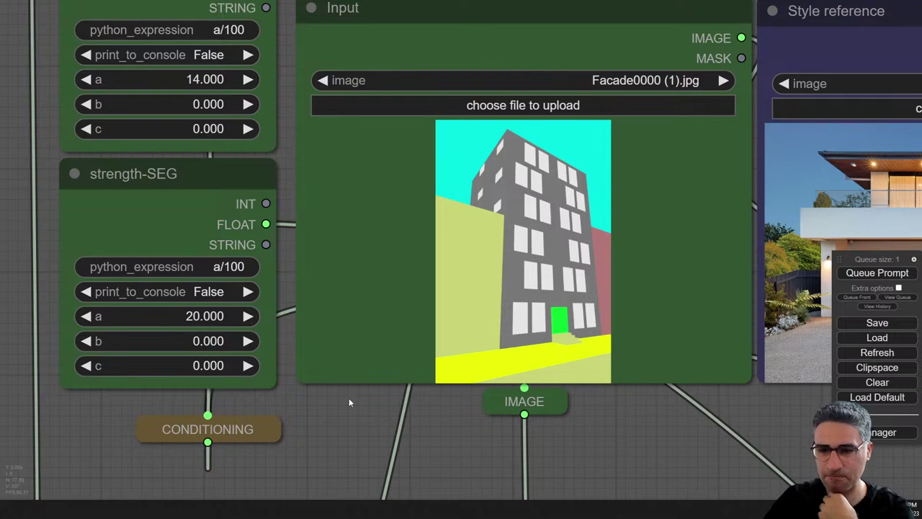
scroll(349, 401, "down", 3)
left_click_drag(682, 94, 576, 193)
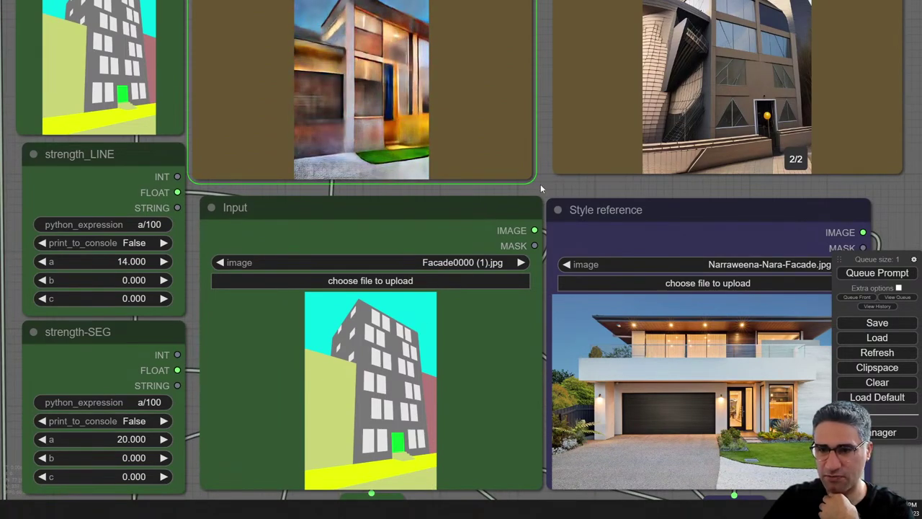
left_click_drag(542, 189, 506, 294)
scroll(345, 220, "up", 4)
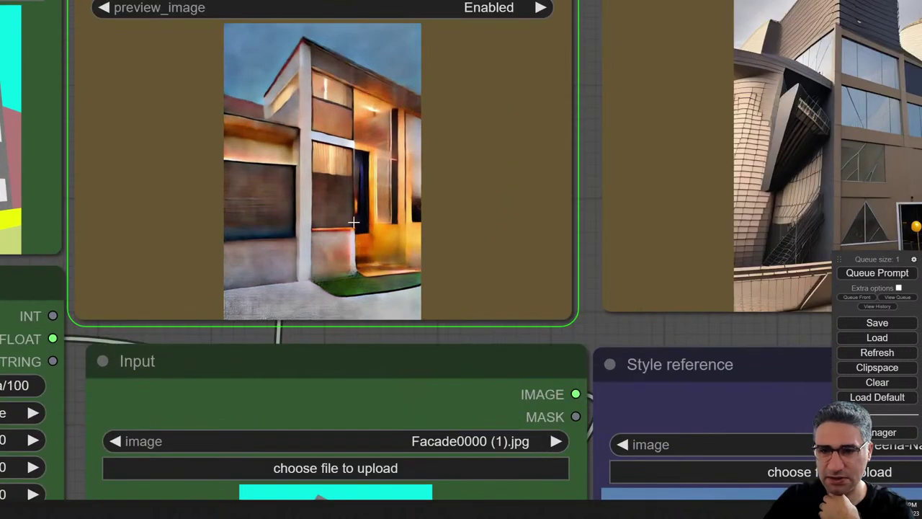
scroll(334, 206, "up", 4)
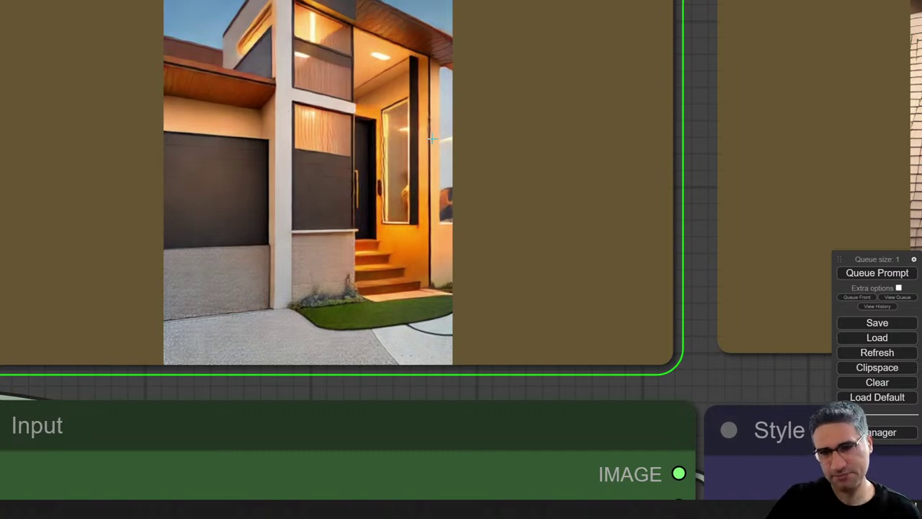
- Enlarge the second Narraweena-style facade in the Save Image node and inspect its details up close
scroll(431, 138, "down", 4)
left_click_drag(599, 275, 494, 2)
scroll(445, 145, "down", 5)
left_click_drag(15, 302, 24, 437)
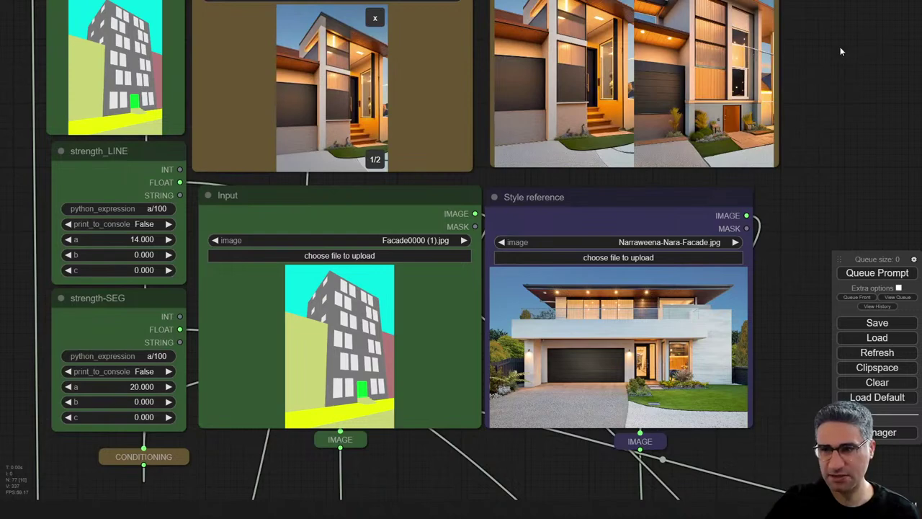
left_click_drag(841, 51, 809, 108)
left_click(714, 127)
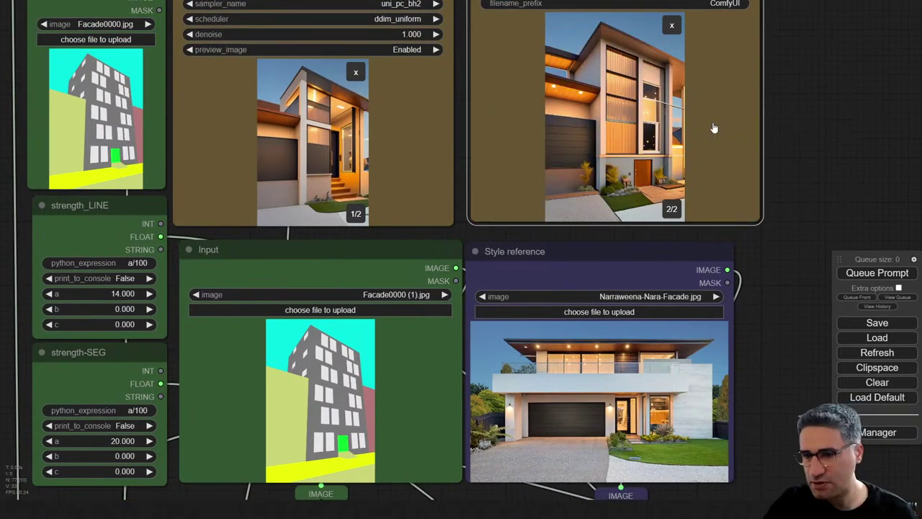
scroll(714, 128, "up", 3)
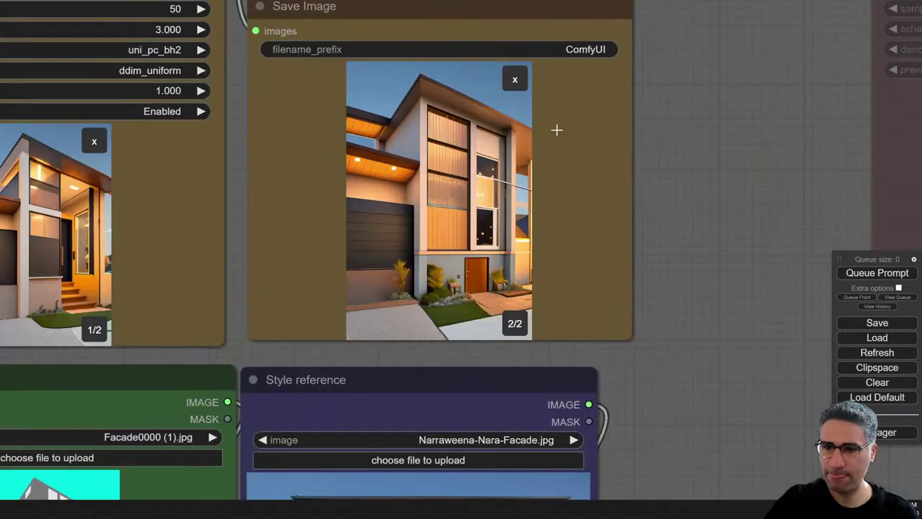
scroll(610, 133, "up", 8)
left_click_drag(701, 137, 733, 43)
scroll(710, 124, "down", 6)
- Set the a value in the strength-SEG node to 37 and queue the prompt
left_click_drag(681, 339, 696, 214)
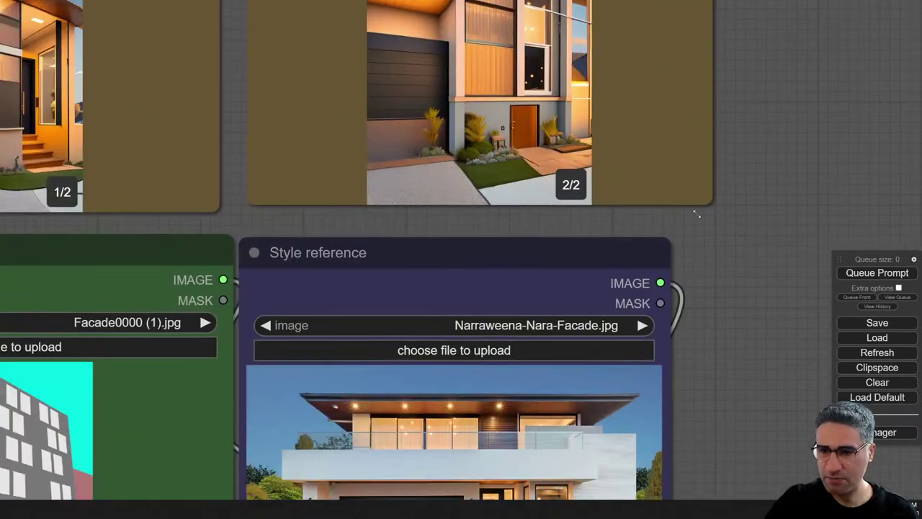
scroll(697, 214, "down", 3)
scroll(555, 352, "up", 3)
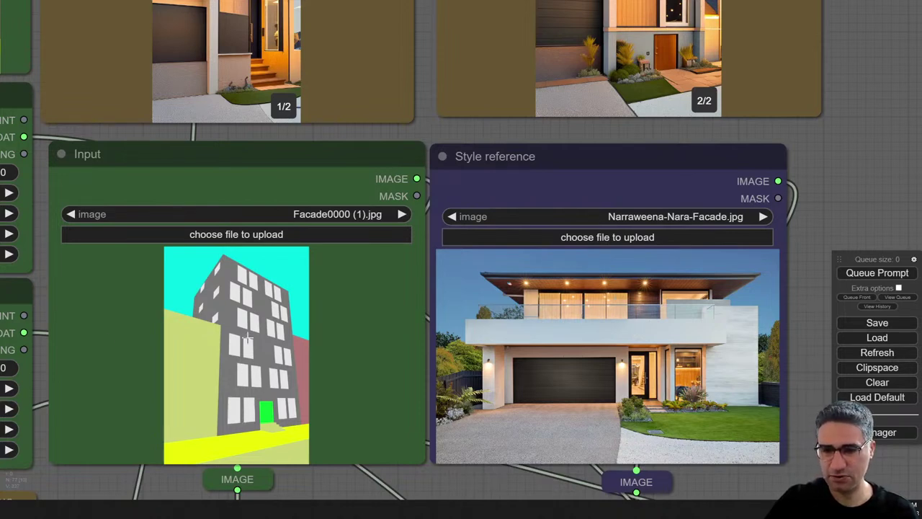
scroll(229, 271, "down", 2)
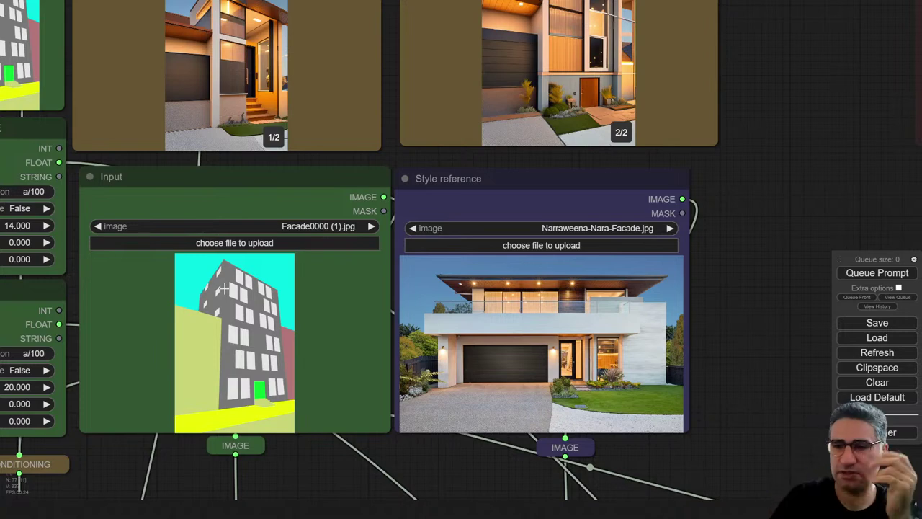
left_click_drag(391, 477, 537, 385)
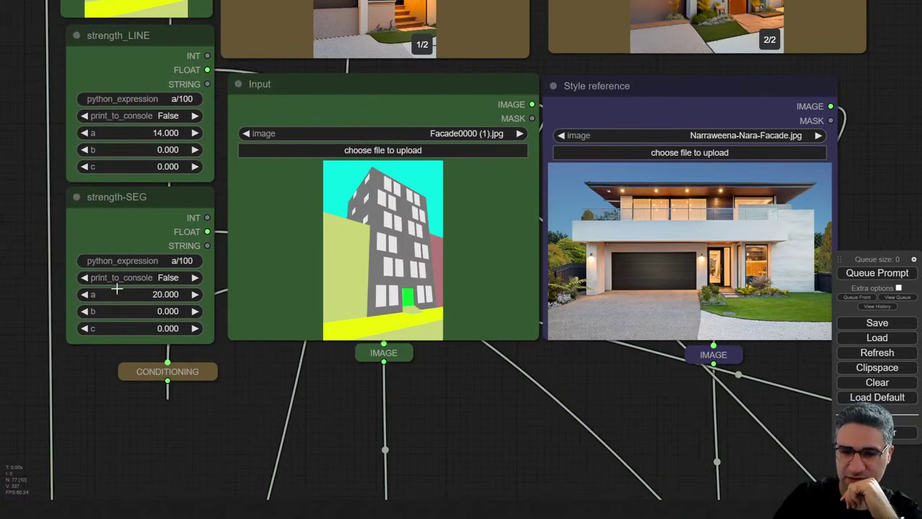
left_click_drag(127, 296, 145, 296)
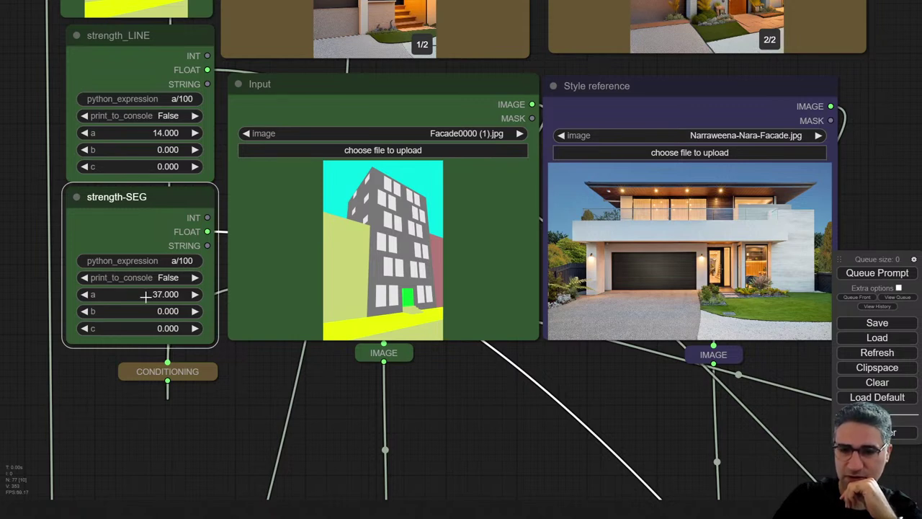
left_click(864, 274)
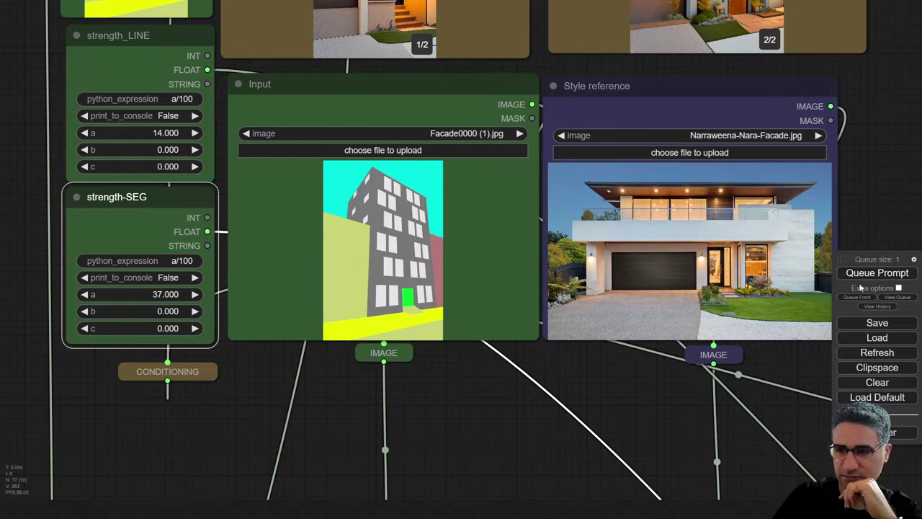
- Follow the stronger-segmentation facade in the KSampler preview, comparing its window layout with the input sketch and the previous results
left_click_drag(880, 71, 803, 380)
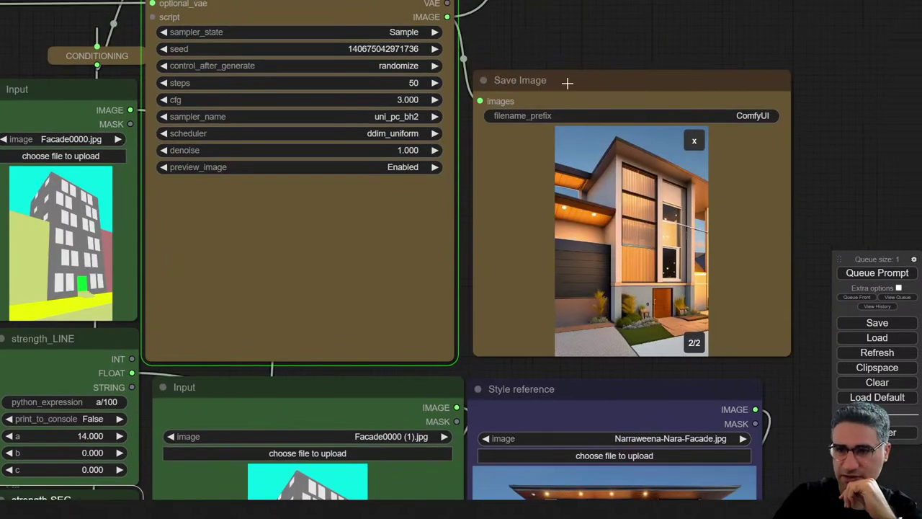
left_click_drag(350, 371, 391, 349)
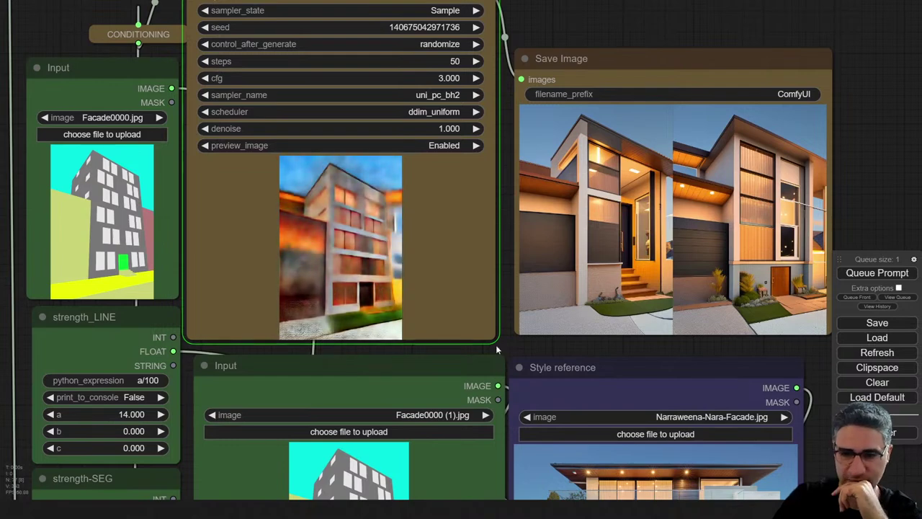
left_click_drag(515, 343, 532, 230)
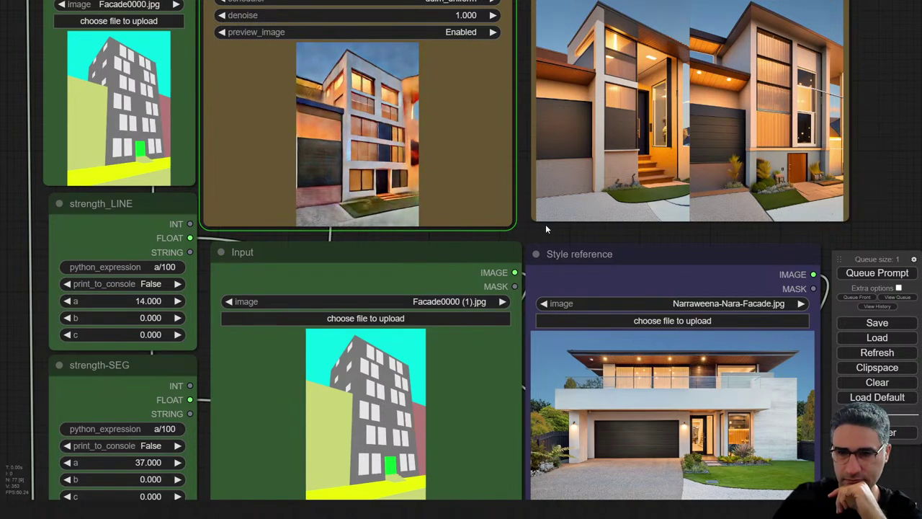
left_click_drag(524, 230, 525, 246)
scroll(403, 157, "up", 7)
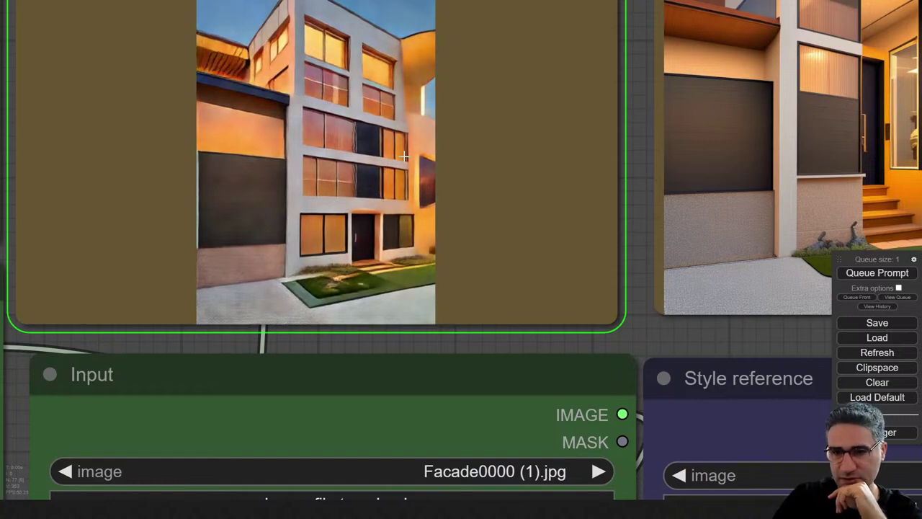
scroll(449, 190, "down", 9)
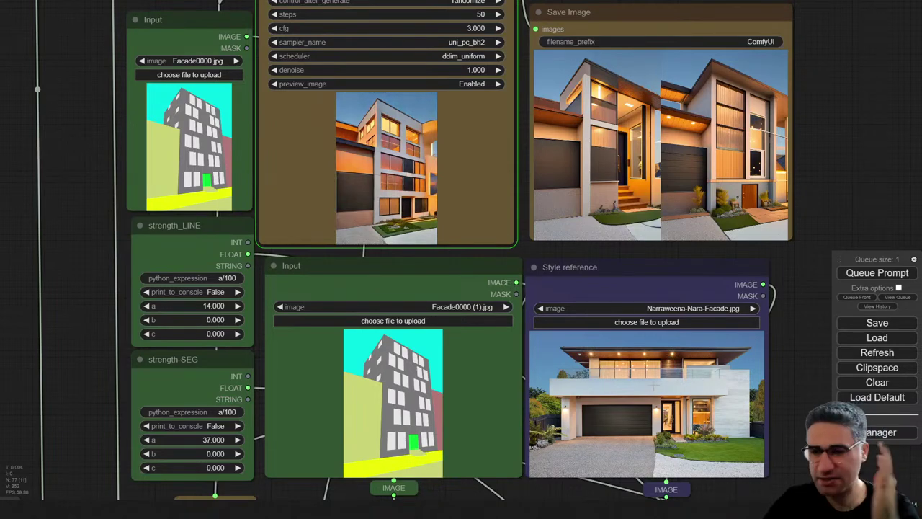
- Examine the Narraweena style reference, and enlarge the second new facade in the Save Image node to compare its details
scroll(697, 404, "up", 3)
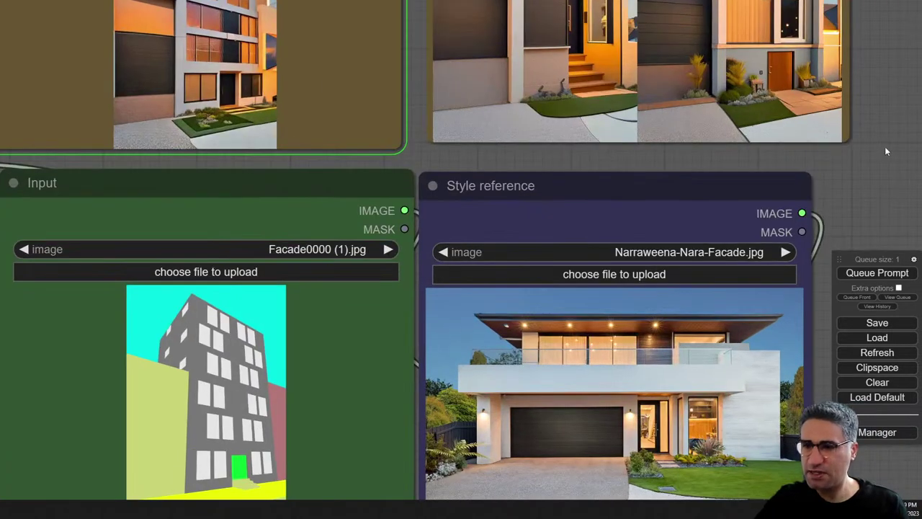
left_click_drag(886, 151, 776, 89)
scroll(540, 274, "up", 3)
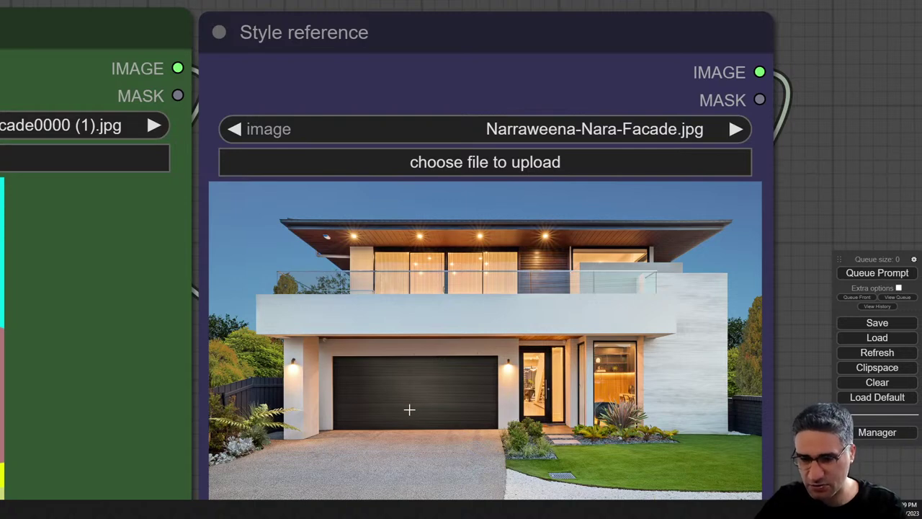
scroll(409, 409, "down", 2)
left_click_drag(755, 105, 690, 430)
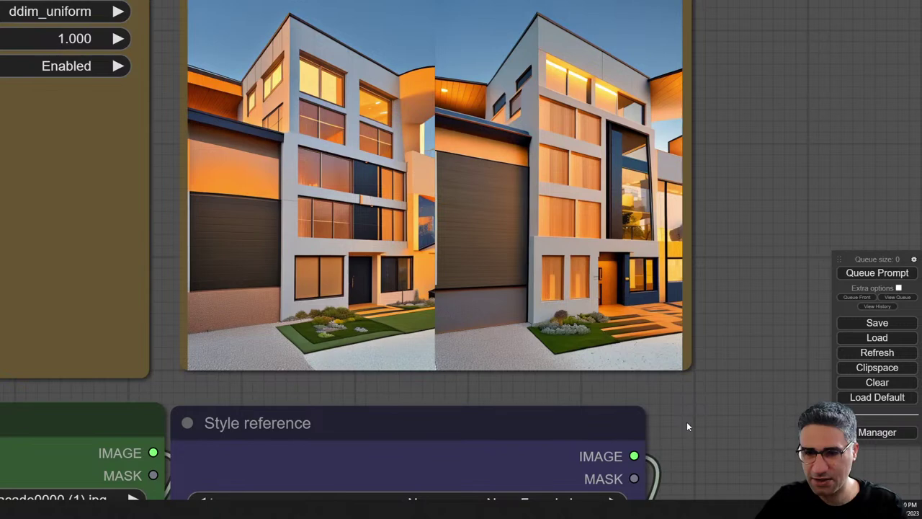
left_click(397, 238)
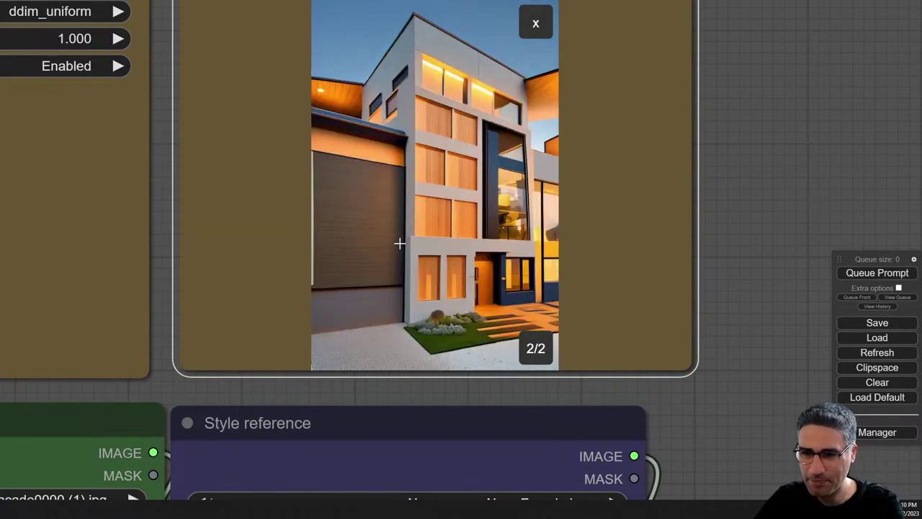
scroll(495, 228, "up", 5)
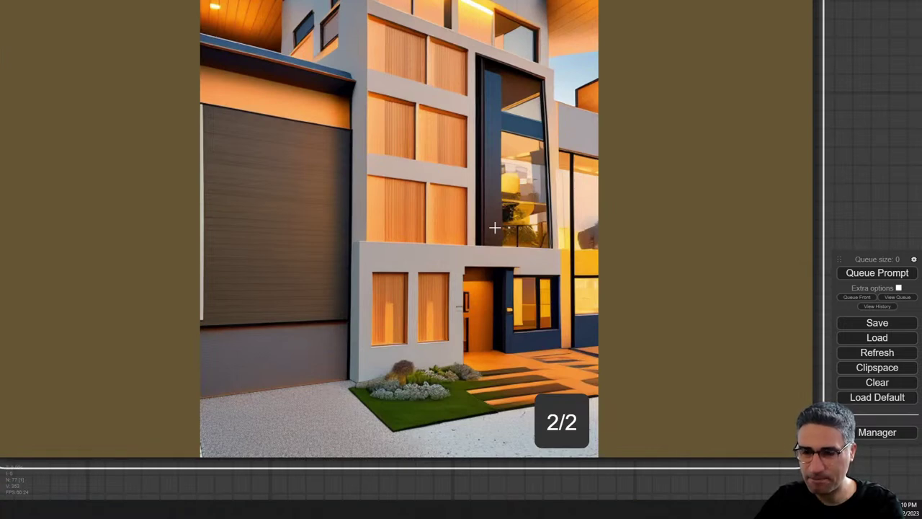
scroll(495, 228, "down", 4)
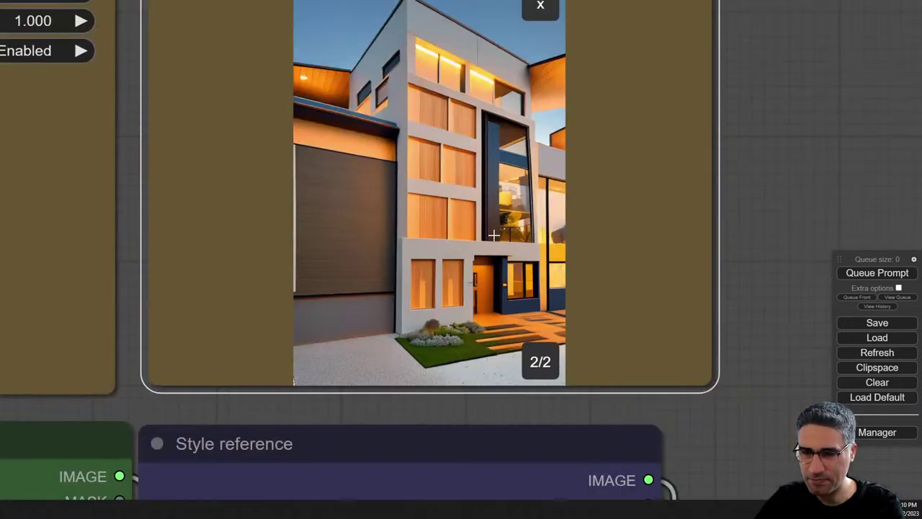
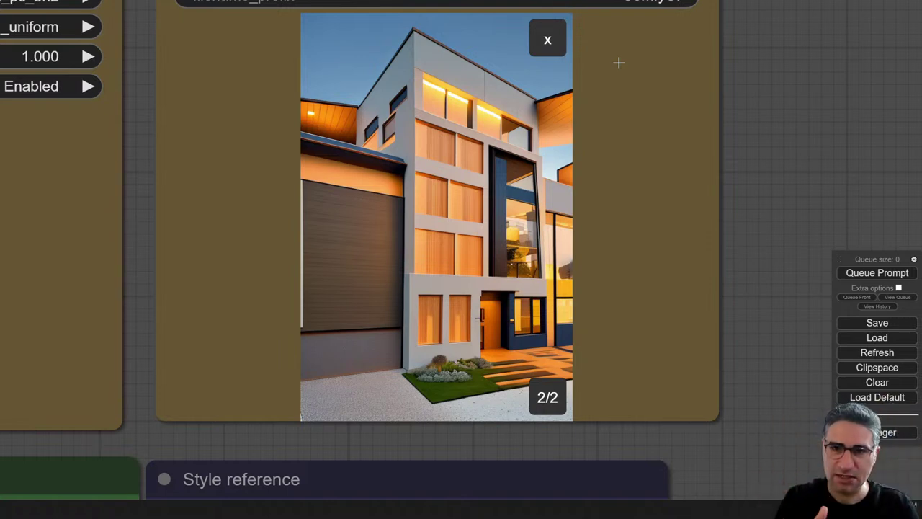
- Close the enlarged facade result and load the About-Texture-2 JPG of the dark-and-timber house into the Style reference node
left_click(550, 40)
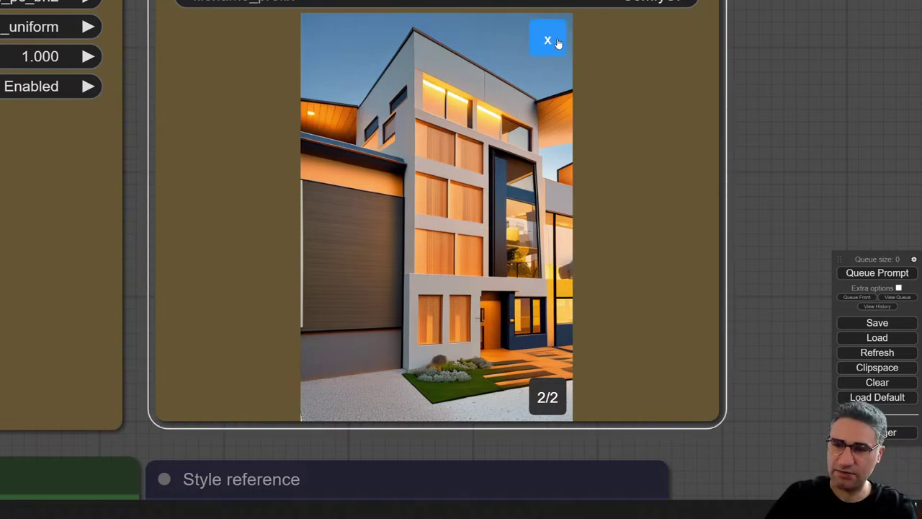
scroll(726, 240, "down", 5)
left_click_drag(723, 288, 753, 140)
scroll(755, 144, "down", 3)
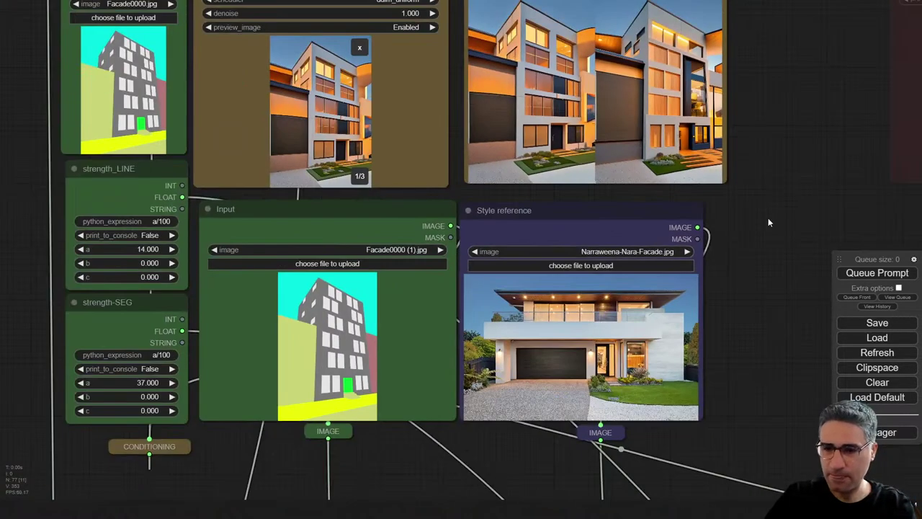
left_click_drag(745, 252, 735, 167)
left_click_drag(396, 416, 410, 477)
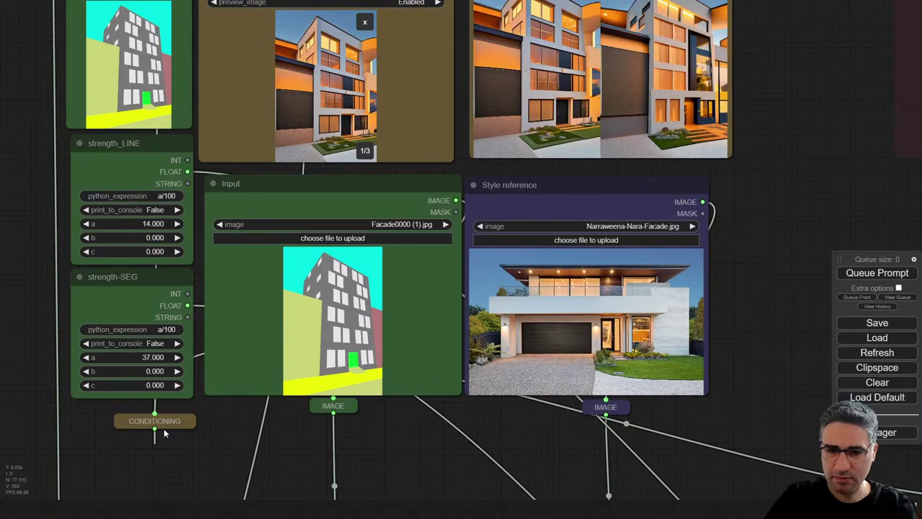
left_click(333, 238)
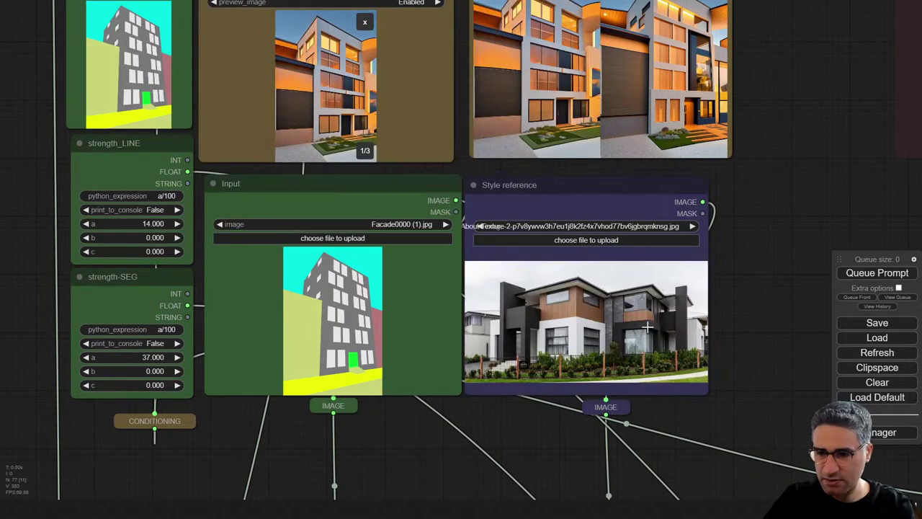
- Inspect the materials of the dark-and-timber house style reference up close, and queue the prompt
scroll(596, 351, "up", 3)
scroll(562, 296, "up", 4)
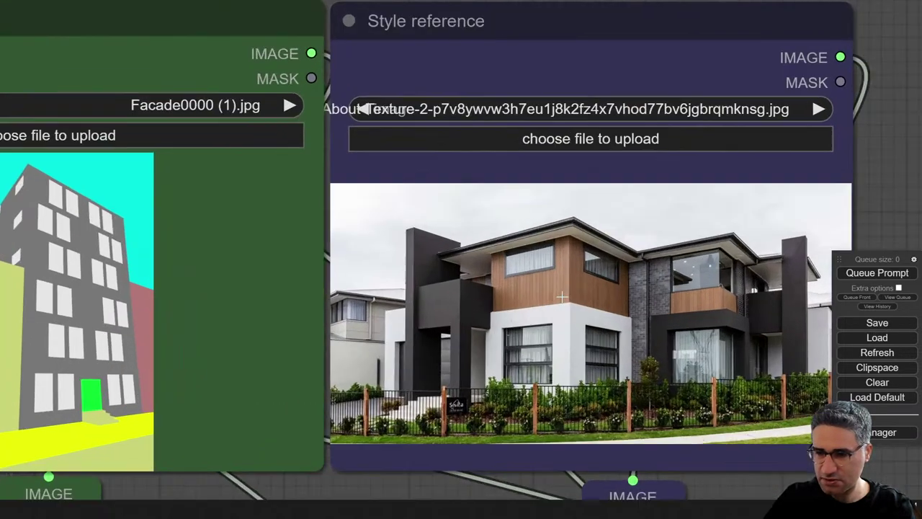
left_click_drag(759, 507, 710, 466)
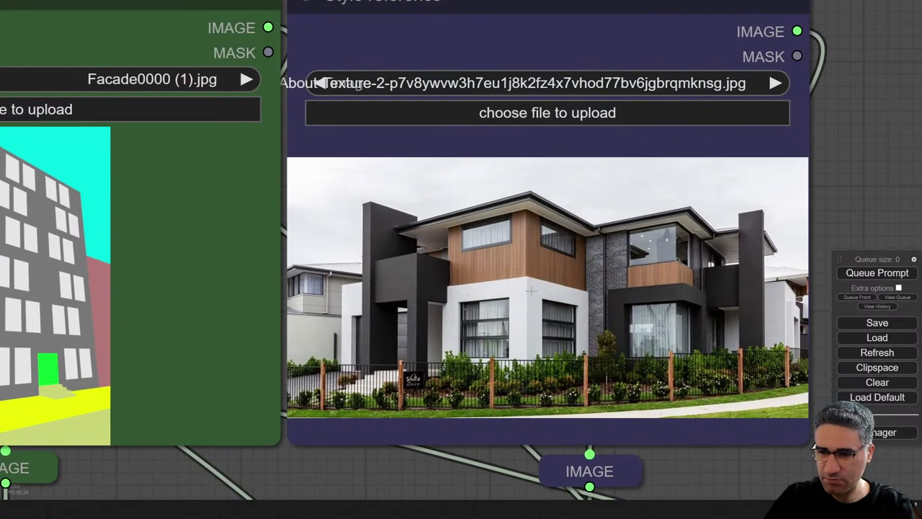
scroll(530, 290, "up", 3)
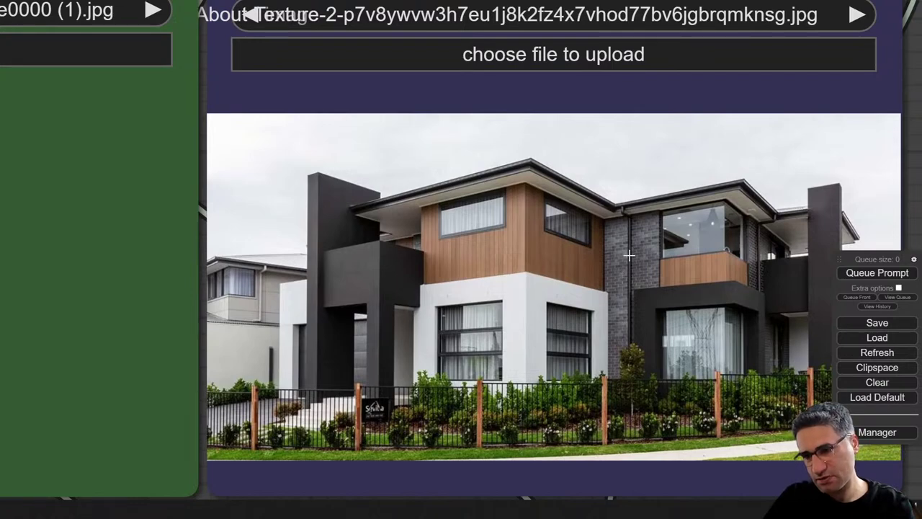
scroll(611, 268, "down", 4)
left_click(865, 274)
- Close the old enlarged KSampler preview and follow the new facade as it generates, examining its cladding, windows and roofline up close
left_click_drag(871, 50, 875, 158)
scroll(875, 157, "down", 3)
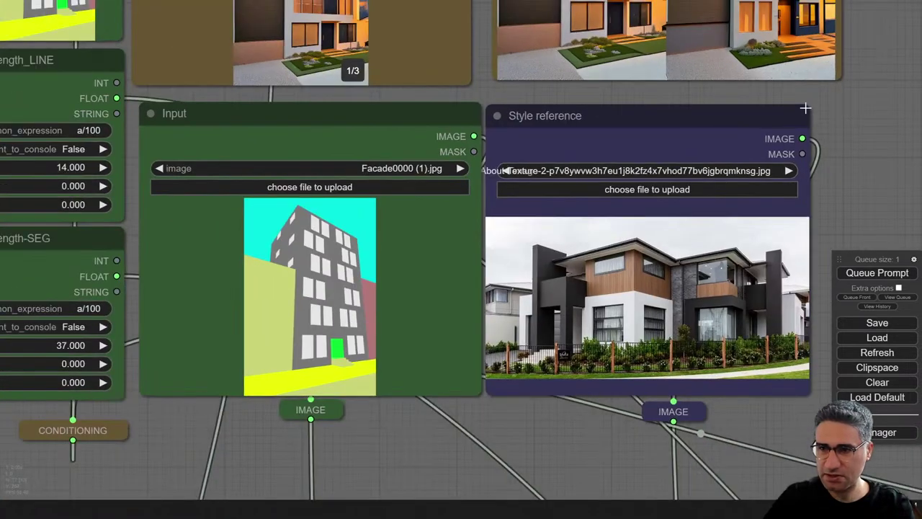
left_click_drag(876, 114, 777, 281)
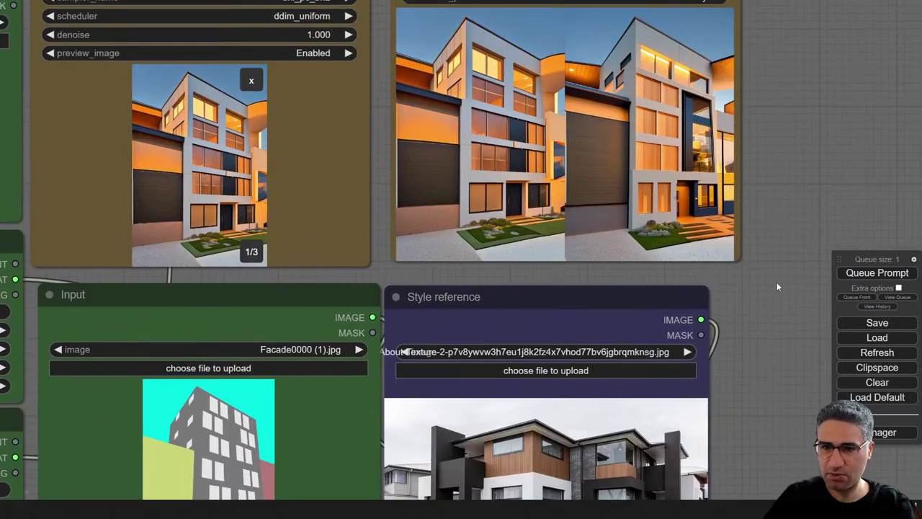
left_click_drag(799, 71, 806, 140)
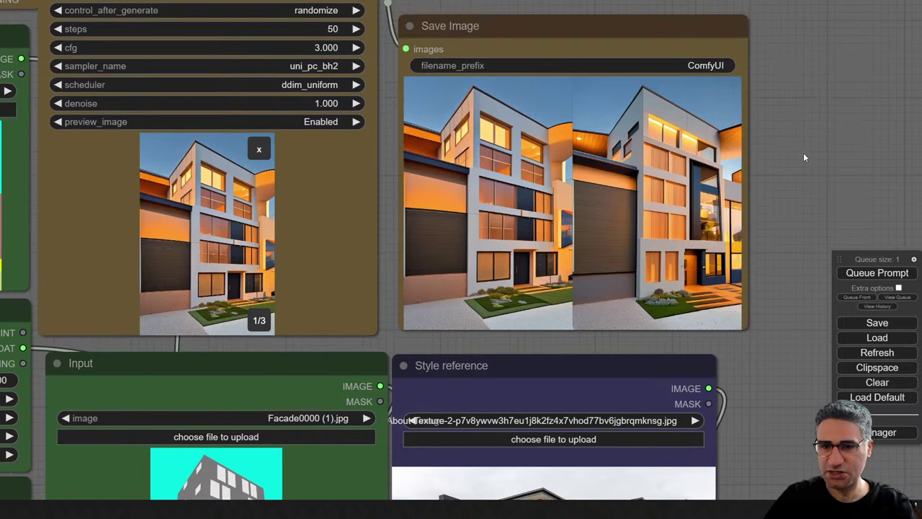
left_click(258, 149)
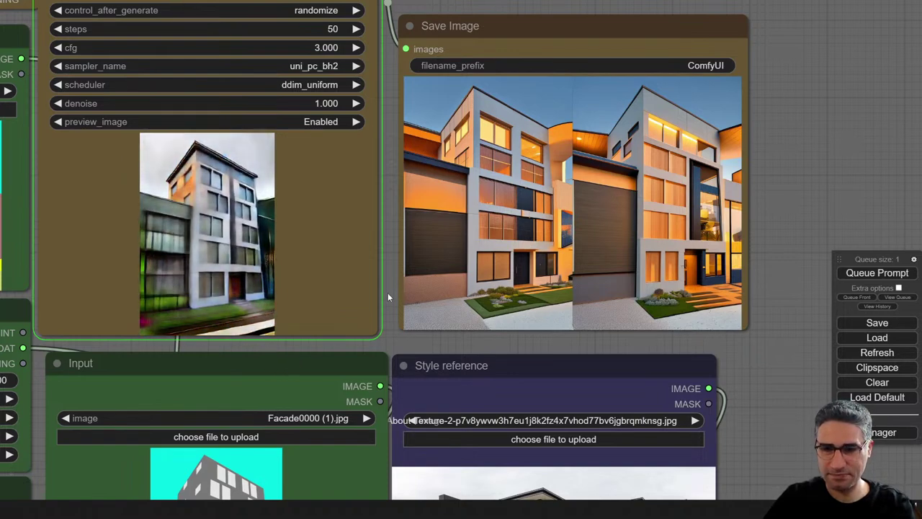
left_click_drag(420, 342, 517, 292)
scroll(236, 120, "up", 5)
scroll(426, 323, "up", 2)
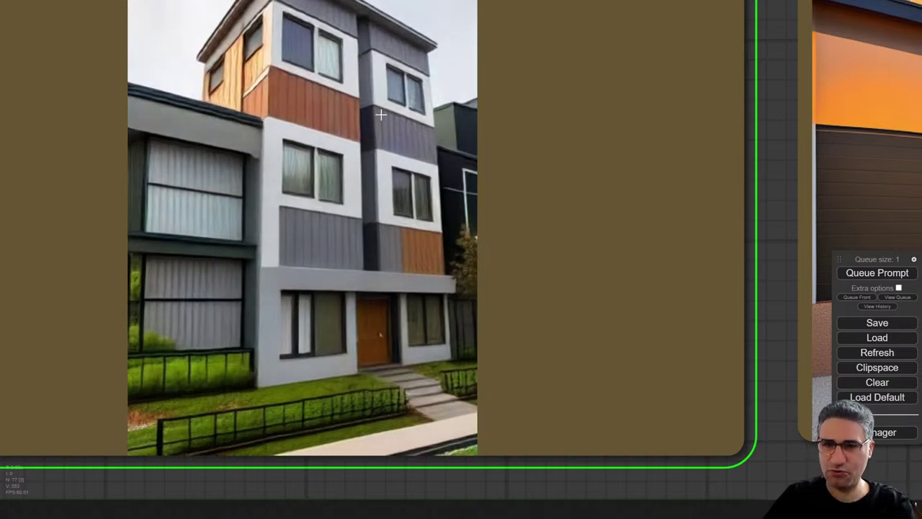
scroll(355, 10, "down", 2)
left_click_drag(696, 140, 669, 384)
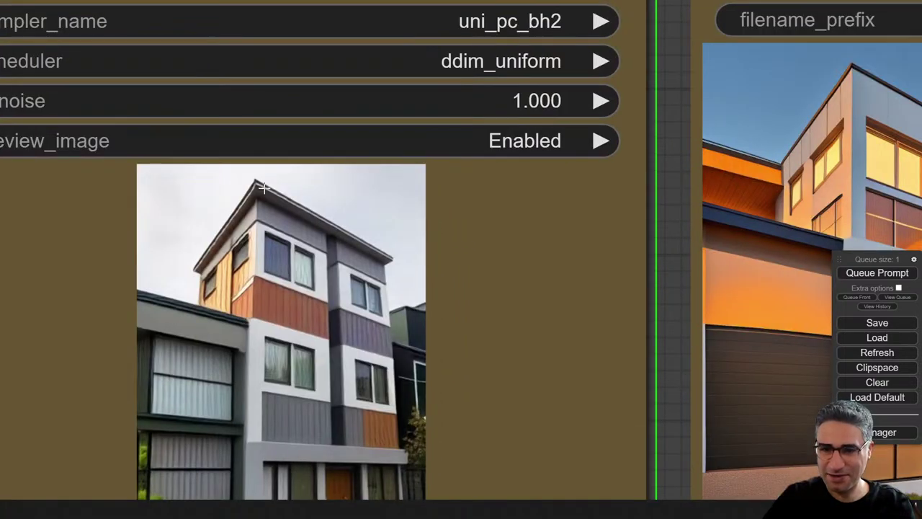
- Enlarge each of the two new facades in the Save Image node, and compare them with the input sketch and style reference
left_click_drag(671, 291, 191, 186)
scroll(338, 213, "down", 4)
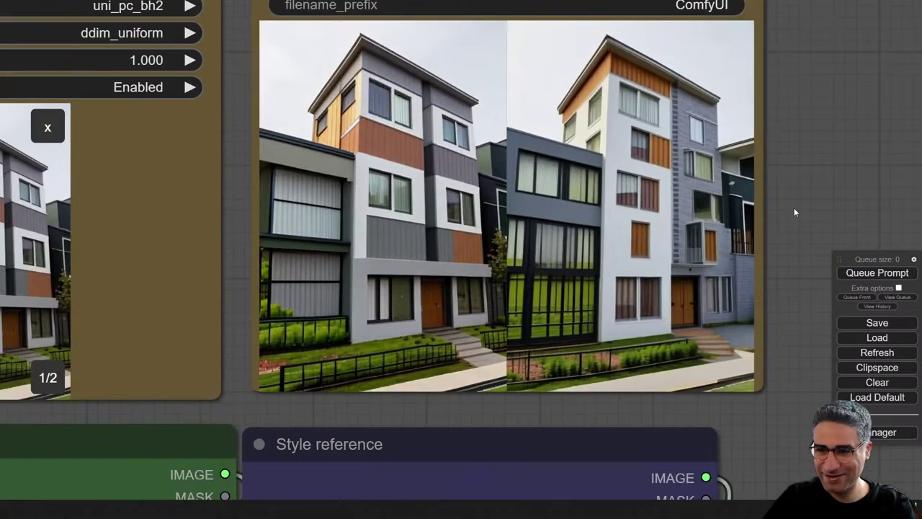
left_click_drag(794, 209, 795, 89)
left_click(493, 147)
left_click(849, 131)
left_click(400, 131)
left_click_drag(781, 96, 730, 30)
scroll(730, 30, "down", 5)
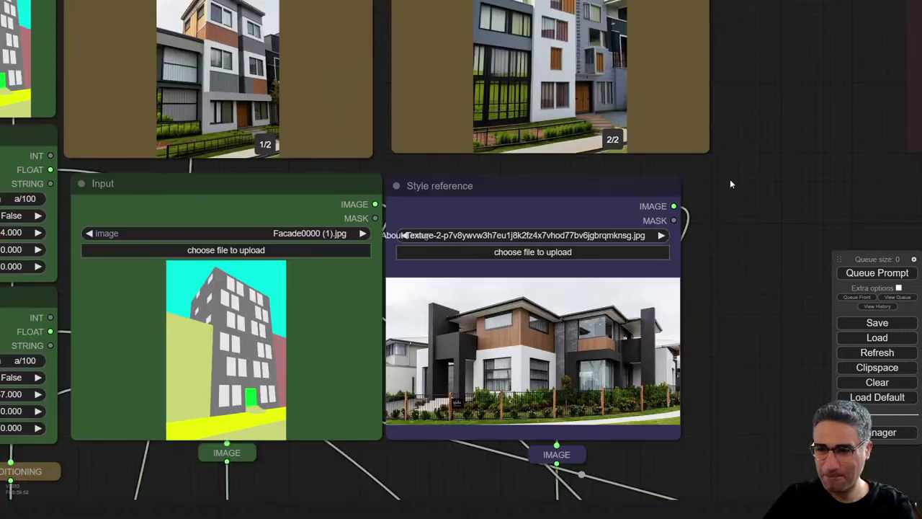
- Examine the segmentation image in the Input node and the modern house photo in the Style reference node
left_click_drag(730, 184, 699, 215)
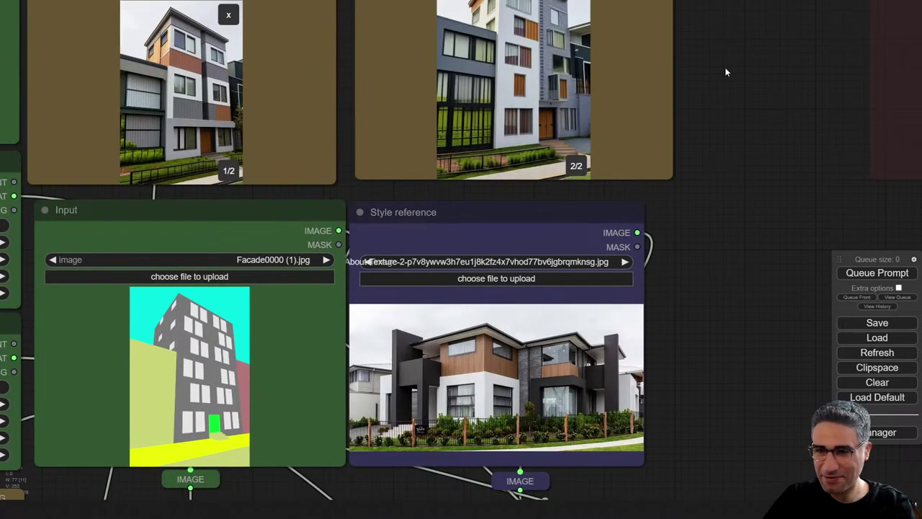
left_click_drag(725, 68, 719, 150)
left_click_drag(739, 210, 772, 66)
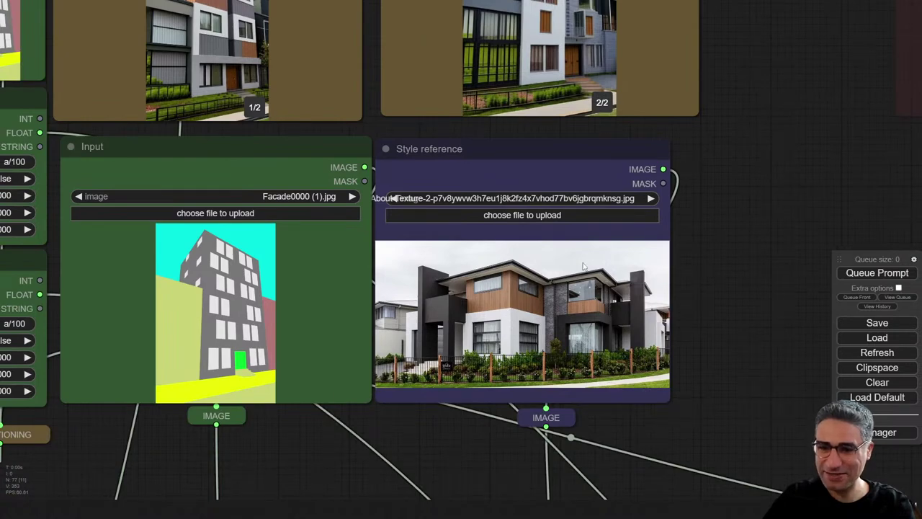
scroll(219, 337, "up", 10)
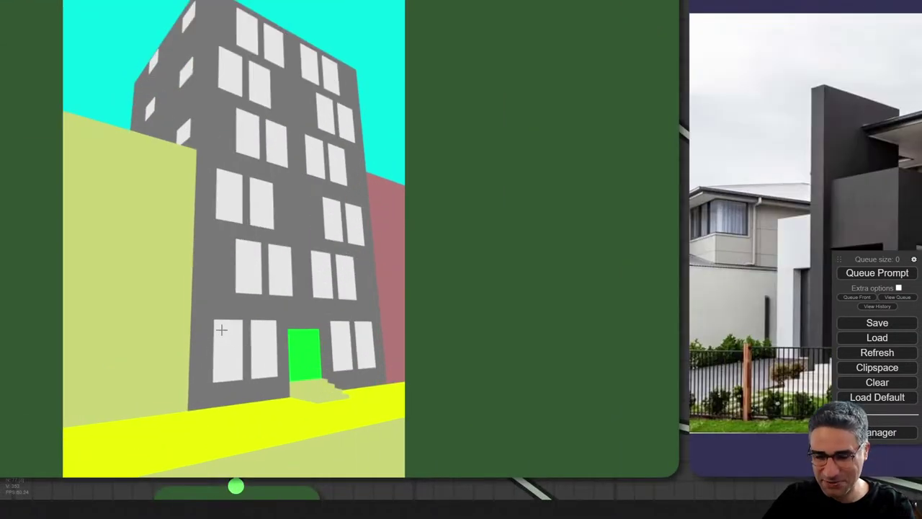
scroll(218, 337, "down", 4)
left_click_drag(670, 455, 413, 447)
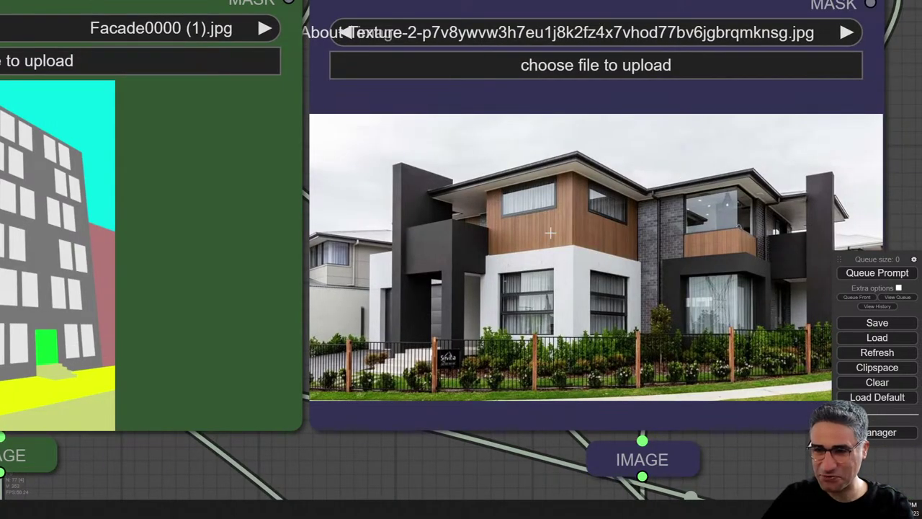
scroll(557, 202, "up", 5)
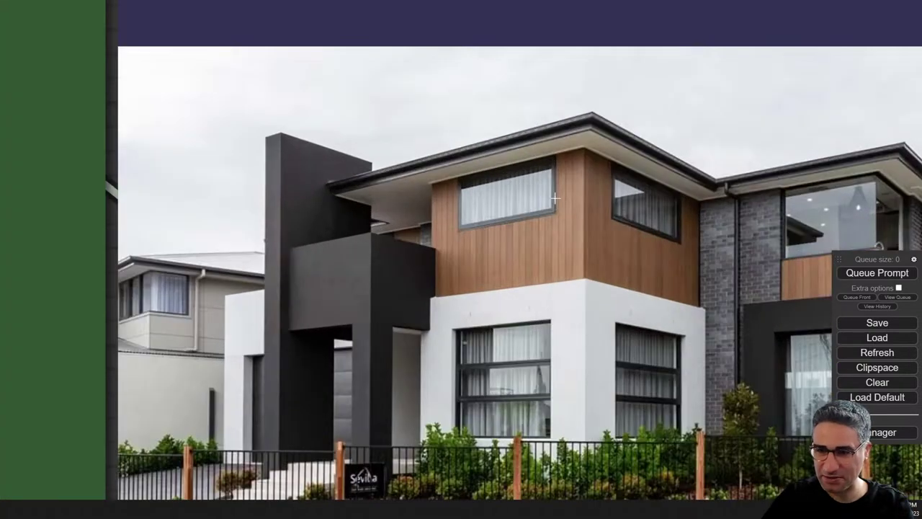
- Inspect the generated facade in the Save Image node and compare it with the segmentation input and the style reference
scroll(617, 155, "down", 9)
left_click_drag(868, 91, 788, 462)
scroll(569, 295, "up", 6)
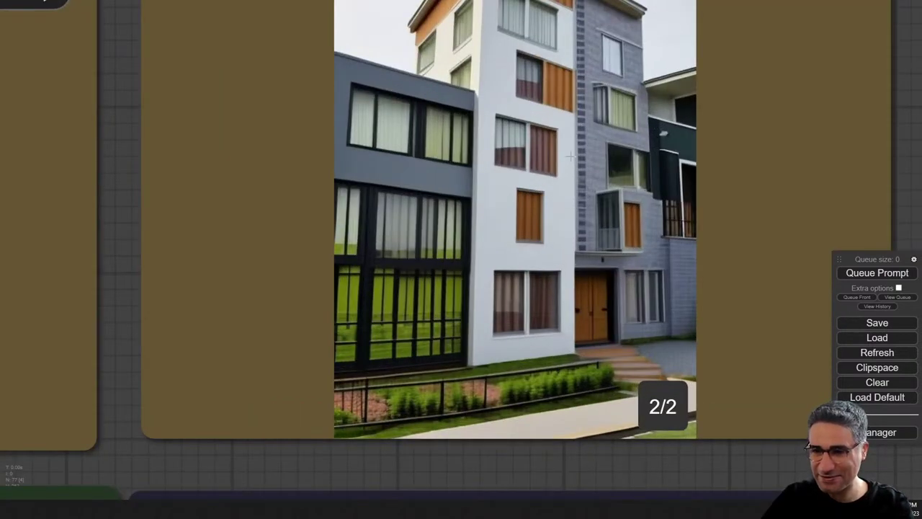
scroll(576, 160, "down", 7)
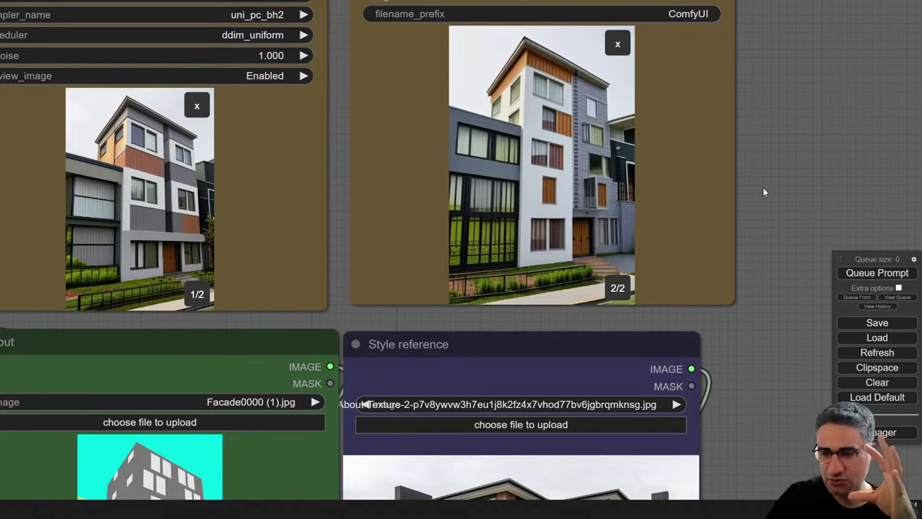
left_click_drag(782, 195, 803, 111)
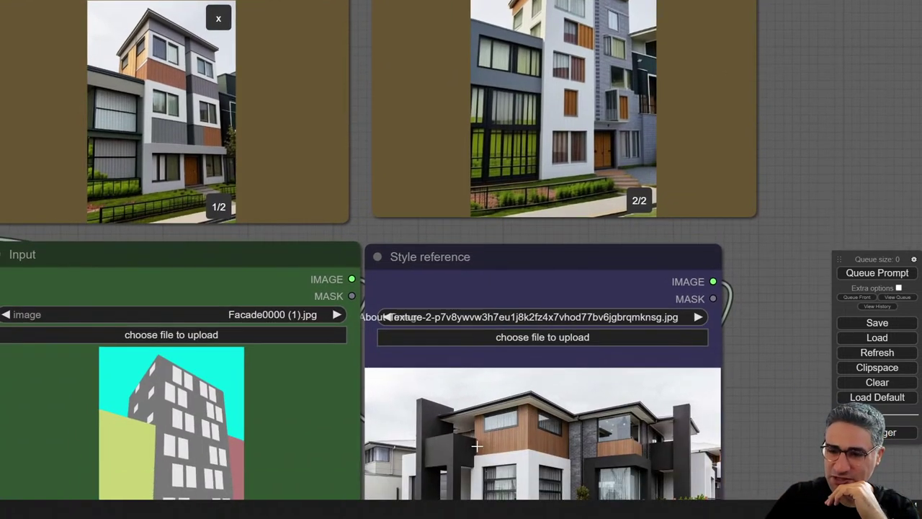
scroll(651, 284, "down", 5)
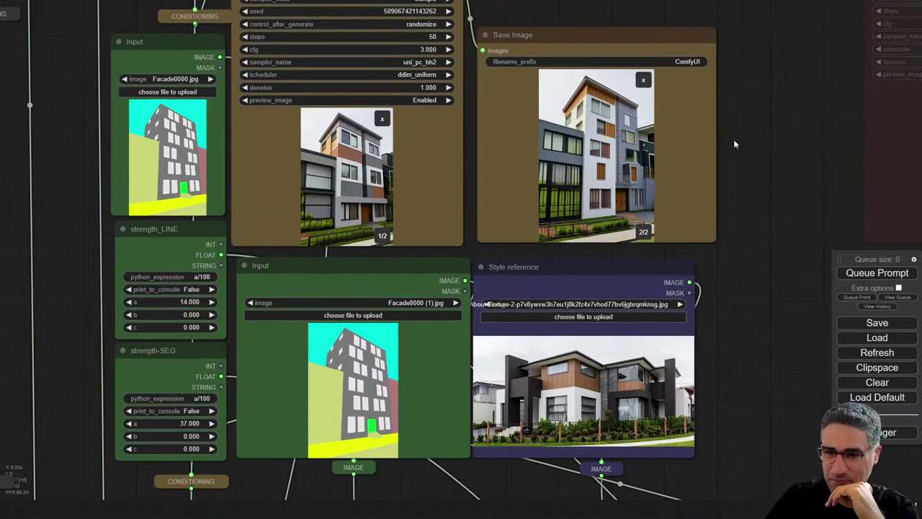
scroll(645, 167, "up", 5)
scroll(597, 129, "up", 4)
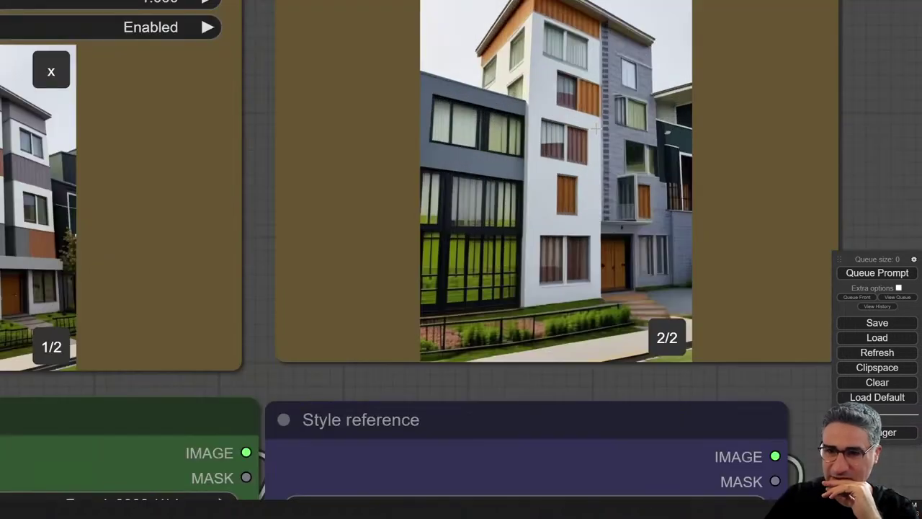
- Switch back and forth between the two generated facades in the Save Image node to compare them
left_click_drag(881, 107, 862, 159)
left_click(435, 217)
key("Left")
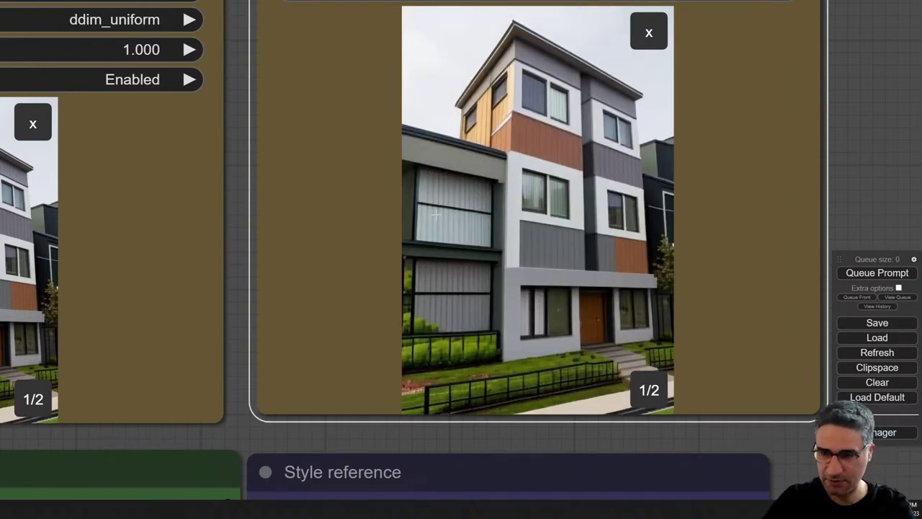
left_click(436, 214)
left_click(436, 214)
left_click(436, 214)
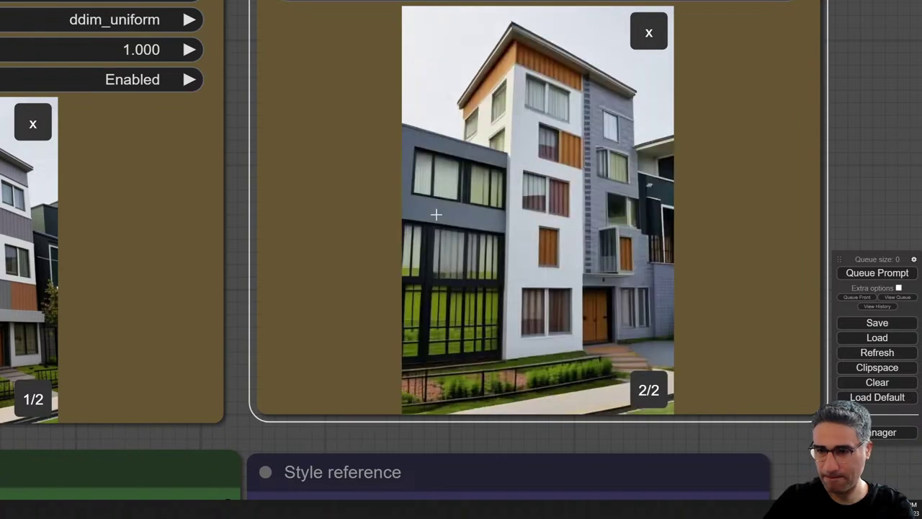
left_click(436, 214)
left_click(436, 214)
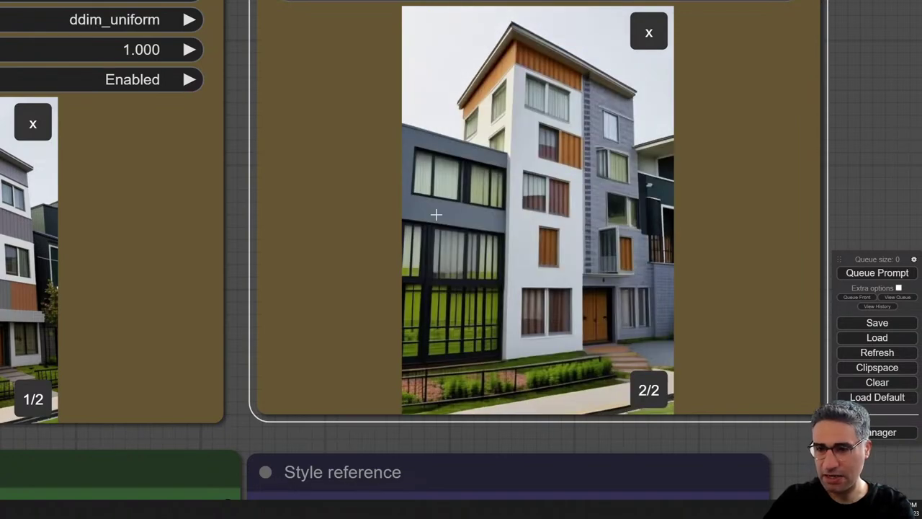
- Review the strength_LINE and strength-SEG values together with the Input and Style reference nodes
scroll(441, 214, "down", 11)
left_click_drag(658, 314, 764, 162)
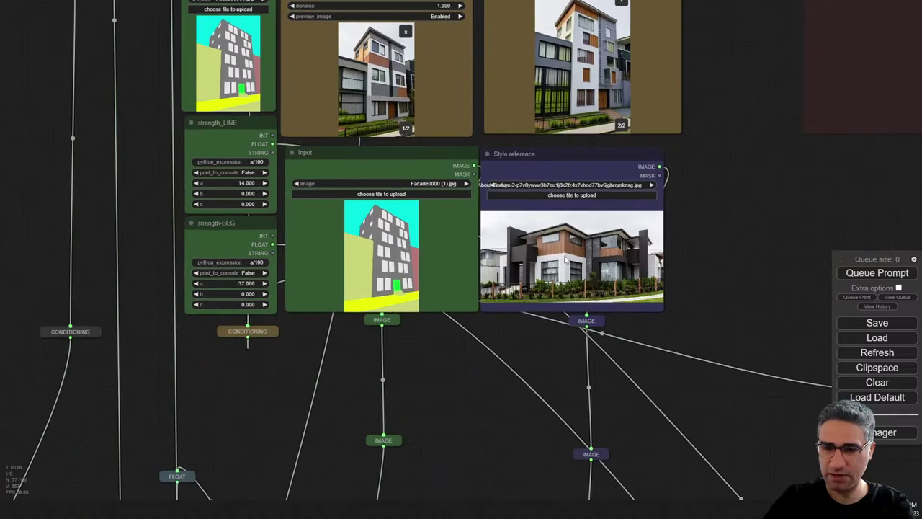
scroll(310, 287, "up", 6)
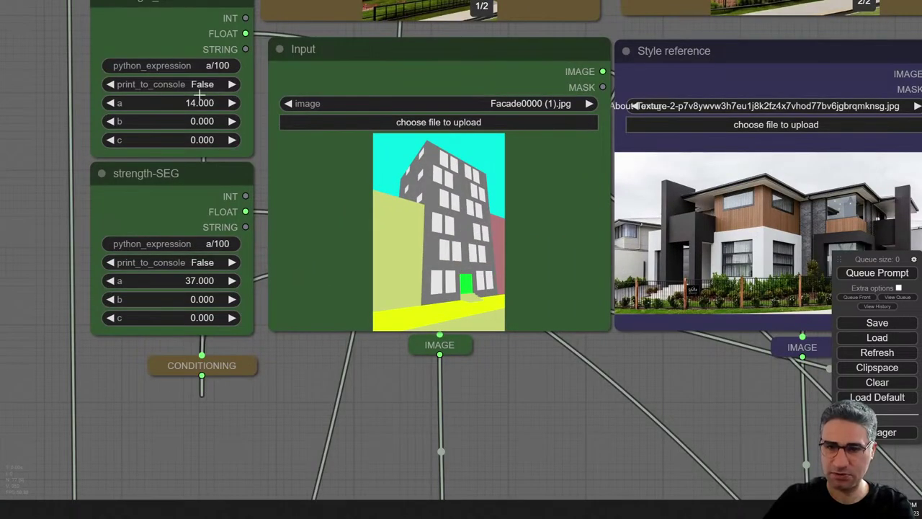
left_click_drag(689, 353, 398, 402)
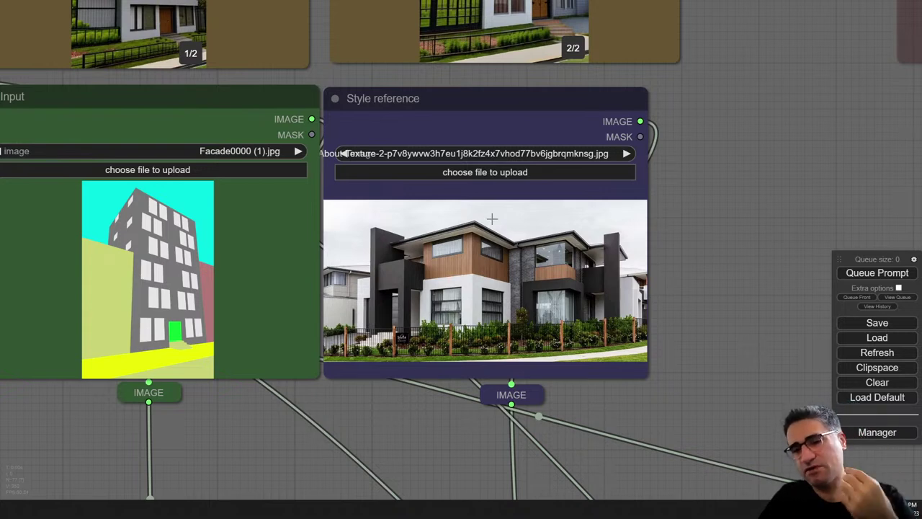
left_click(453, 97)
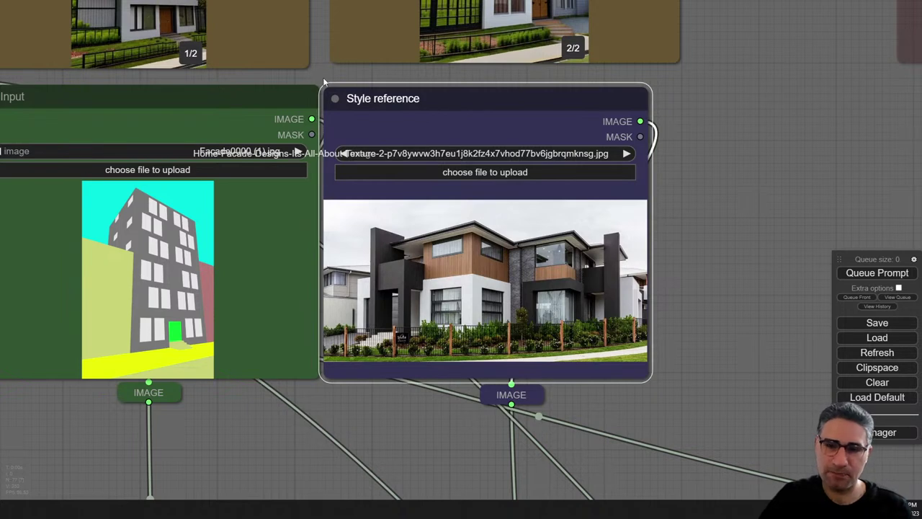
left_click_drag(323, 77, 389, 77)
left_click(215, 106)
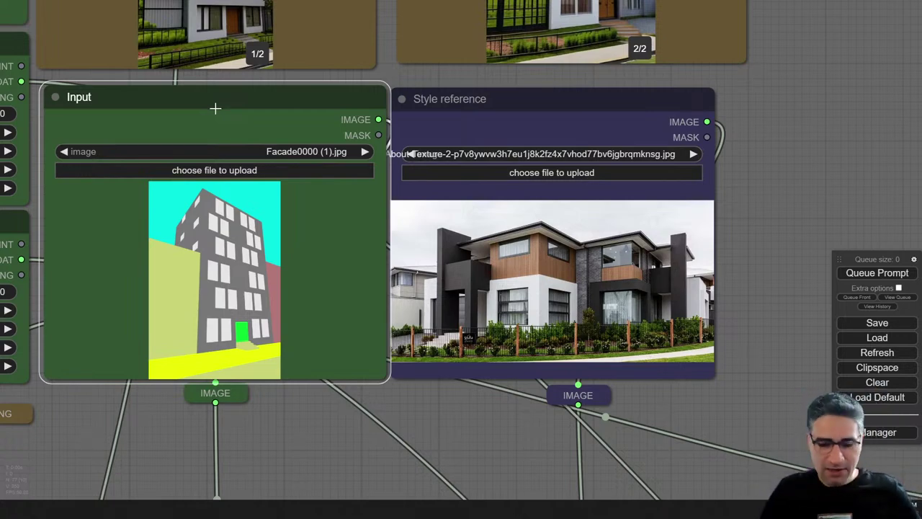
- Load the Virginia State Capitol neoclassical architecture JPG from the image folder into the Style reference node
key("alt+Tab")
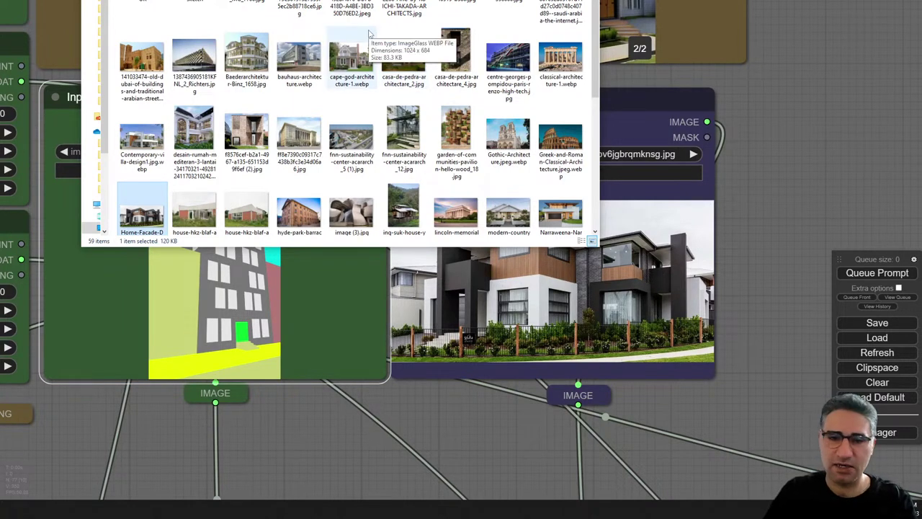
scroll(406, 106, "down", 2)
scroll(405, 106, "down", 3)
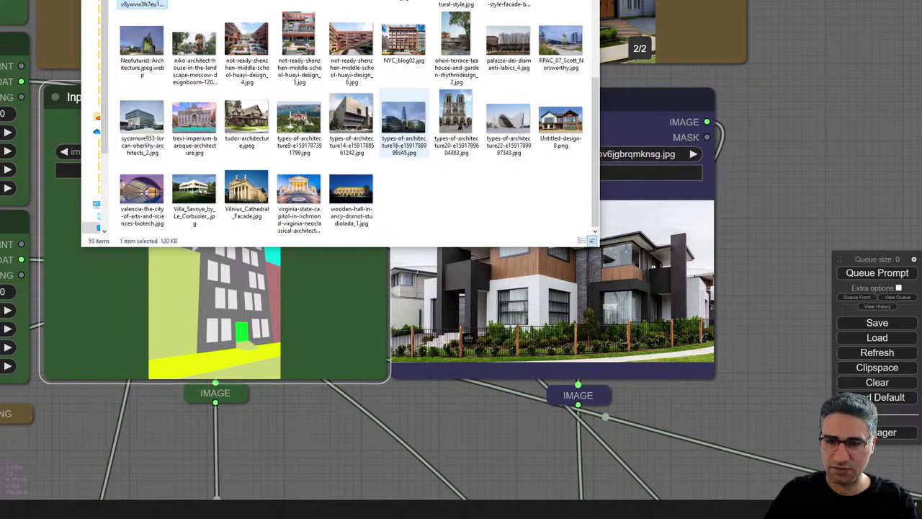
left_click_drag(409, 1, 464, 2)
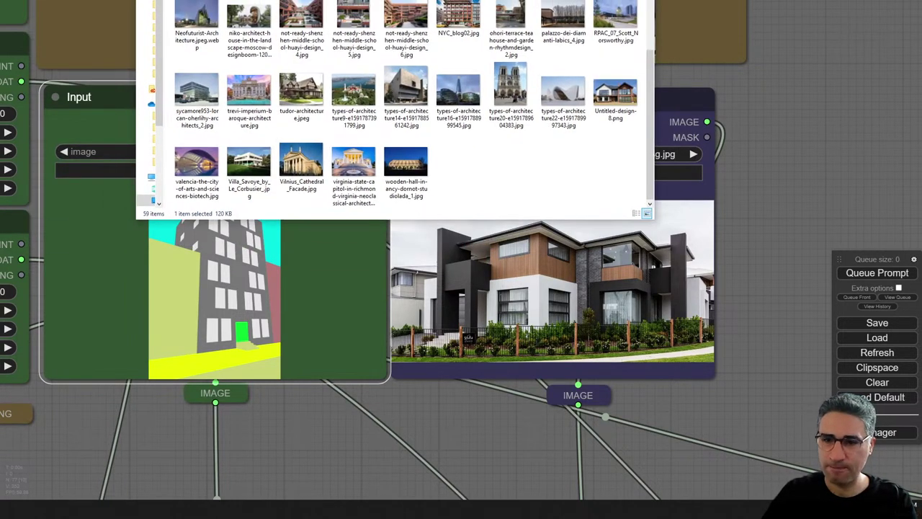
double_click(353, 163)
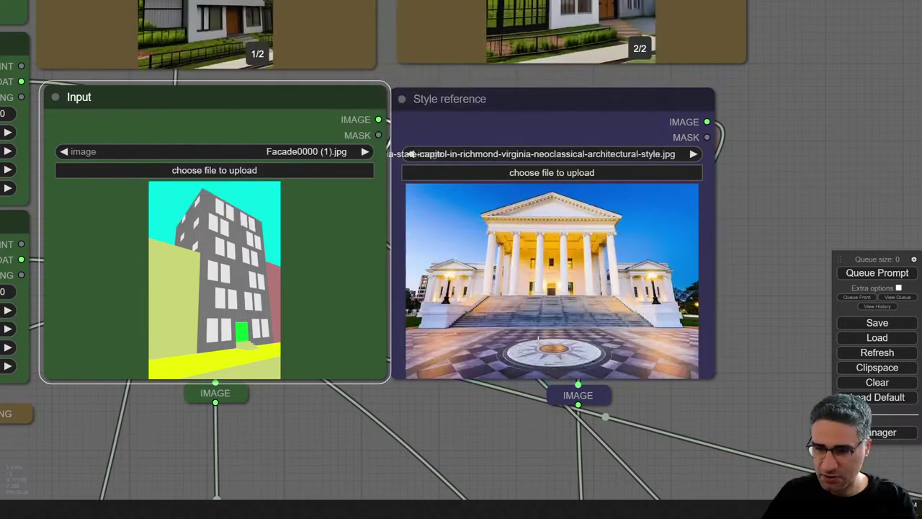
scroll(551, 329, "up", 1)
scroll(551, 329, "up", 3)
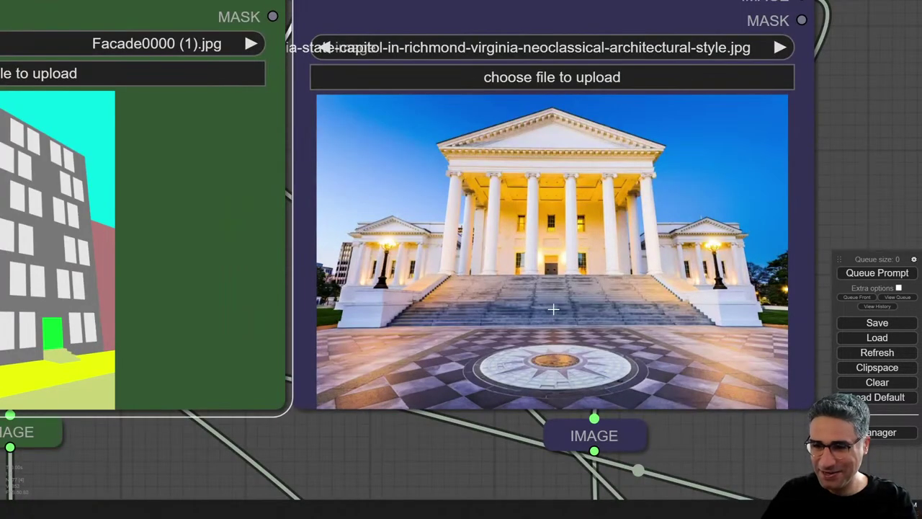
- Queue the prompt with the neoclassical style reference and watch the sampler's preview image develop
left_click(877, 272)
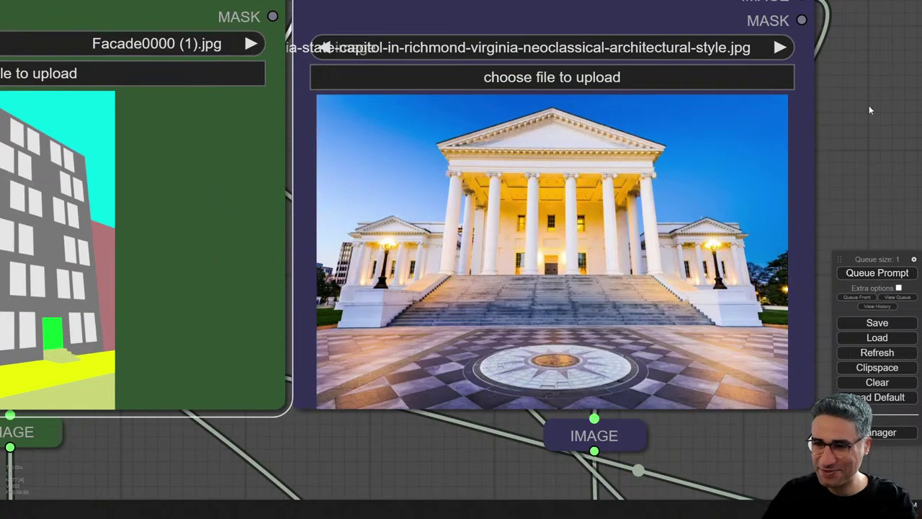
scroll(857, 158, "down", 3)
scroll(856, 160, "down", 1)
left_click_drag(854, 120, 823, 422)
left_click_drag(489, 346, 529, 334)
scroll(351, 237, "up", 3)
scroll(351, 237, "up", 3)
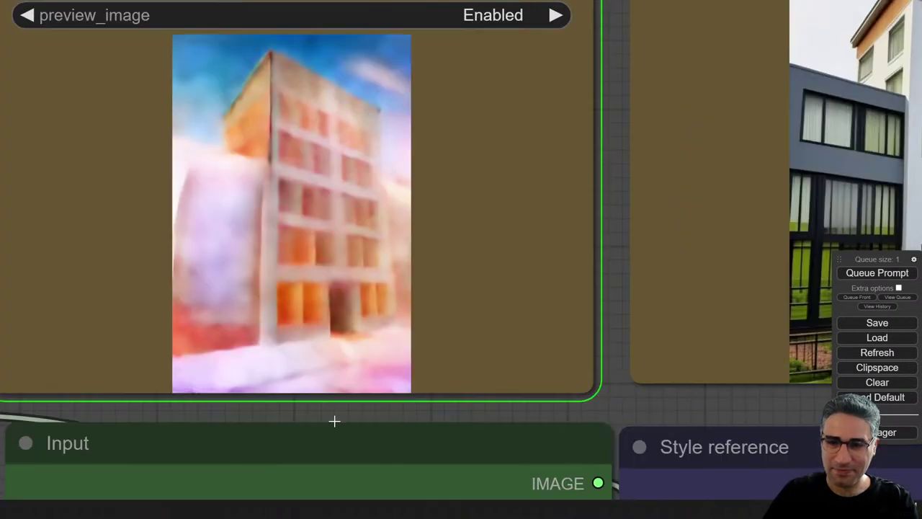
left_click_drag(300, 422, 416, 396)
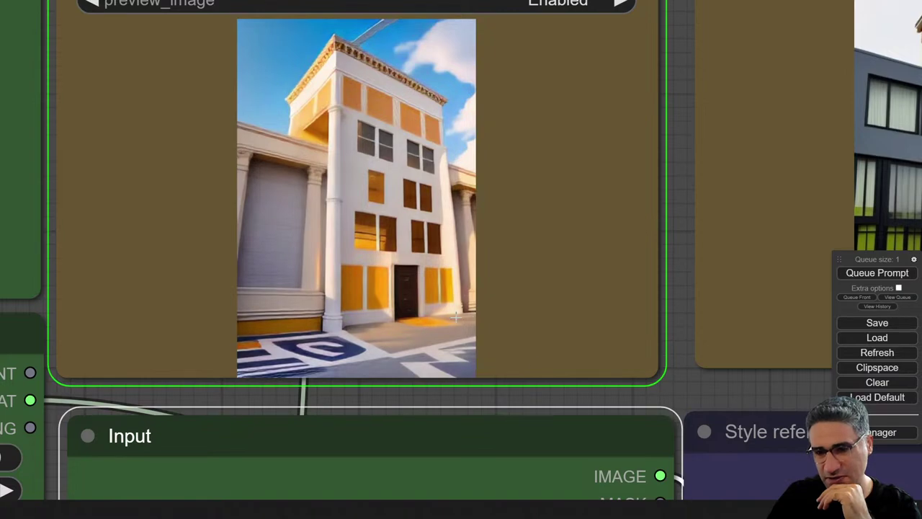
left_click_drag(713, 383, 711, 383)
- Examine the two generated neoclassical facades in the Save Image node side by side
left_click_drag(503, 66, 148, 427)
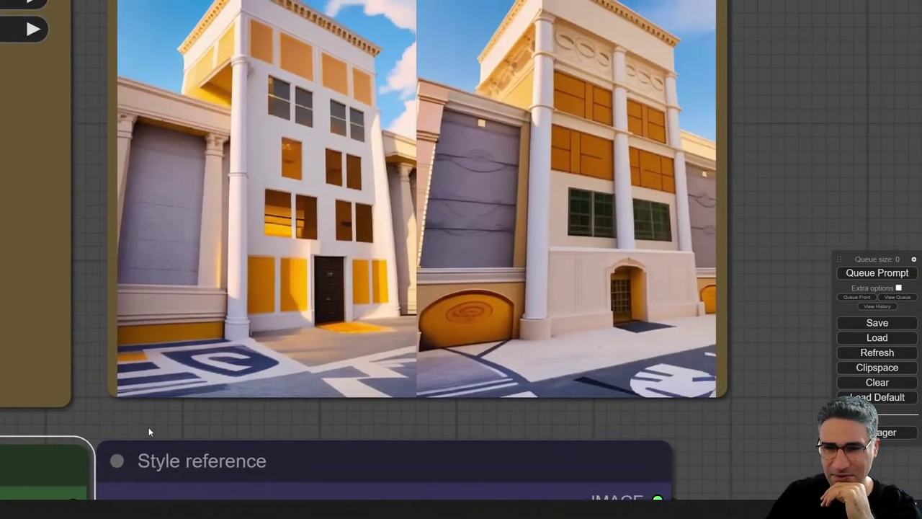
mouse_move(299, 297)
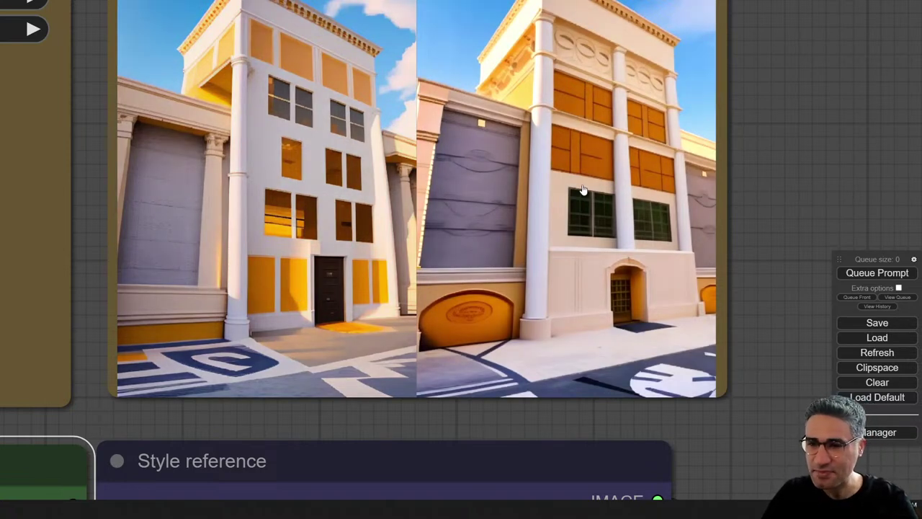
scroll(583, 190, "down", 3)
scroll(710, 287, "up", 3)
- Set value a of the strength-SEG node to 25
left_click_drag(720, 268, 921, 106)
left_click_drag(106, 455, 416, 408)
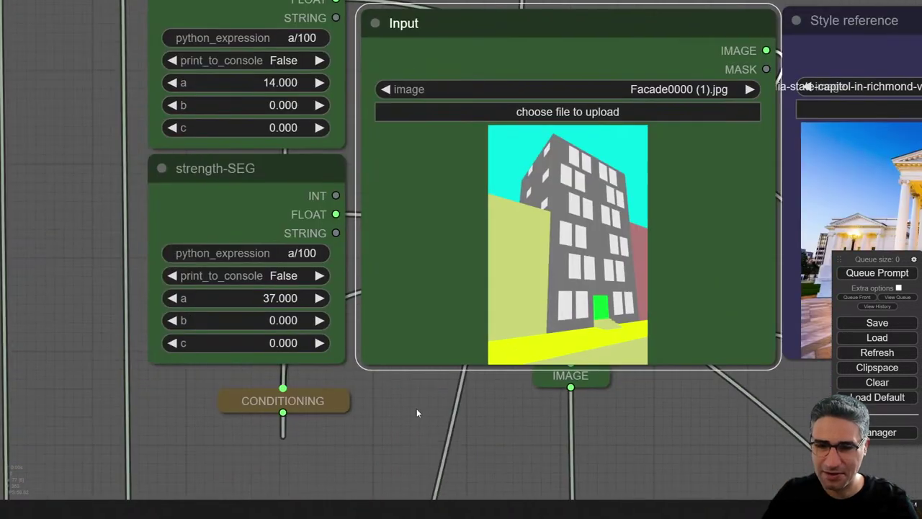
triple_click(173, 297)
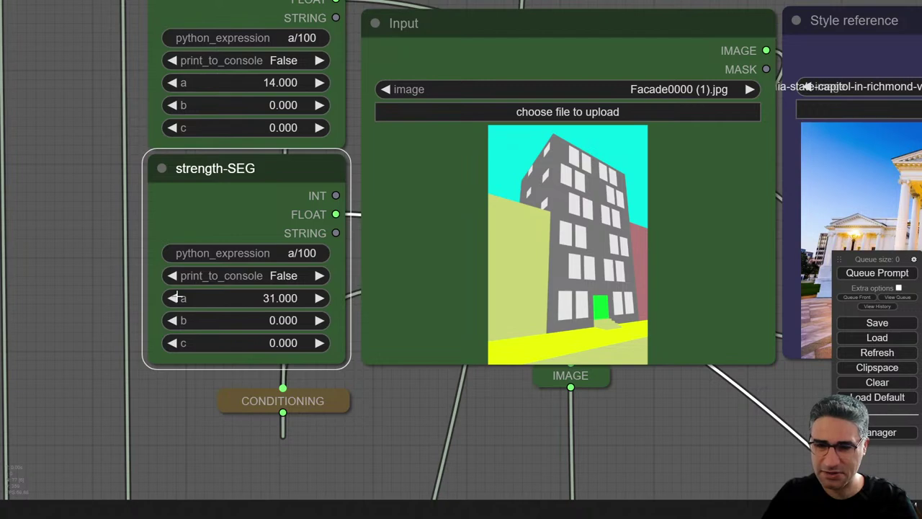
left_click(175, 297)
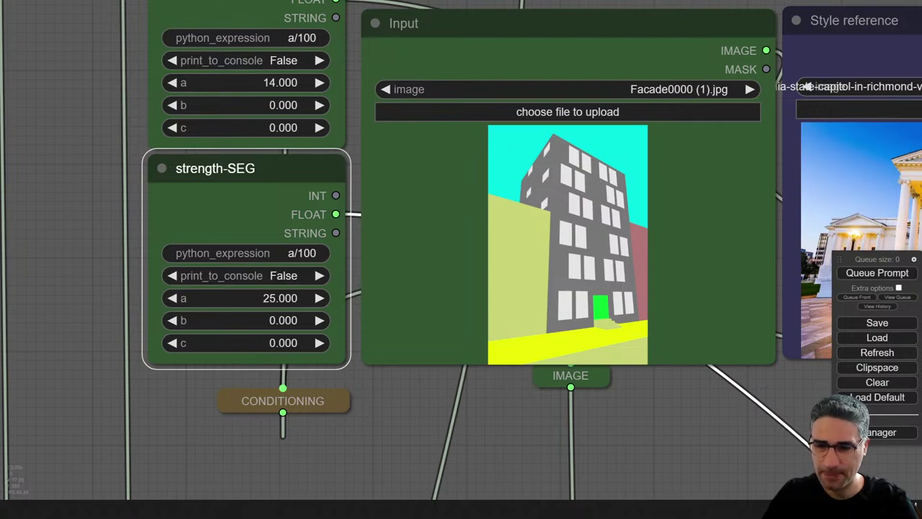
- Queue the prompt again with the new segmentation strength
left_click_drag(799, 446, 413, 467)
scroll(421, 453, "down", 3)
left_click_drag(743, 161, 731, 293)
left_click(874, 274)
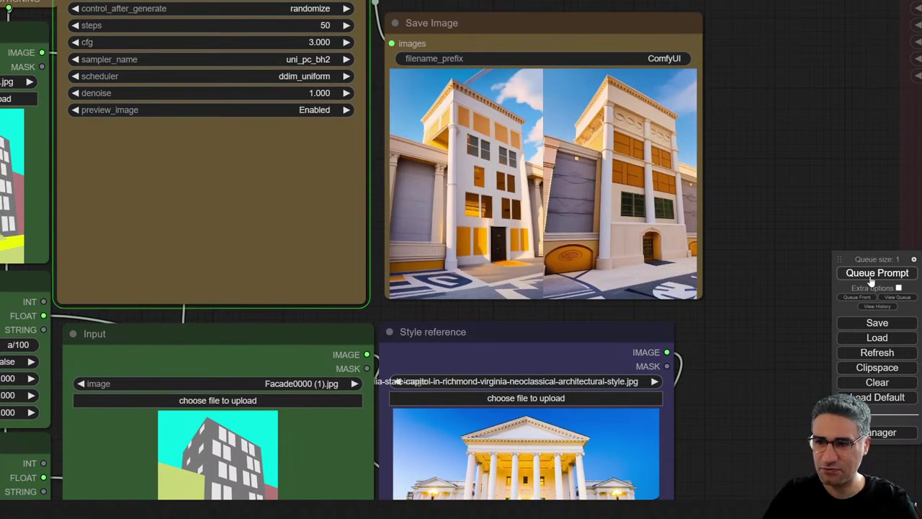
- Inspect the previous neoclassical facades in the Save Image node alongside the sampler's running preview
scroll(641, 62, "up", 10)
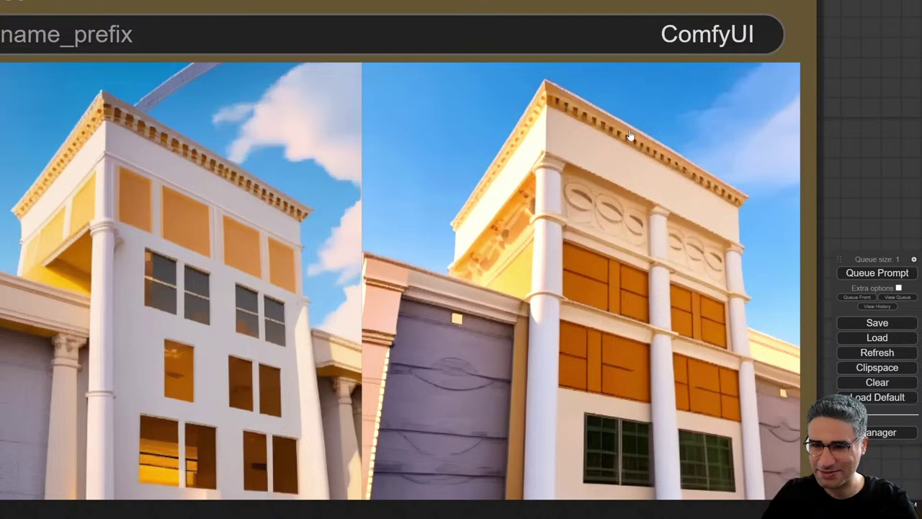
scroll(615, 157, "down", 5)
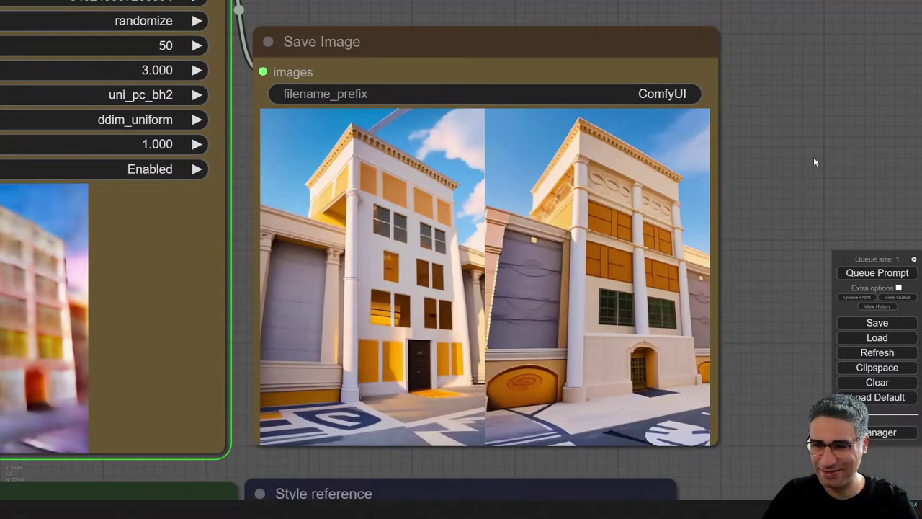
left_click_drag(764, 238, 890, 88)
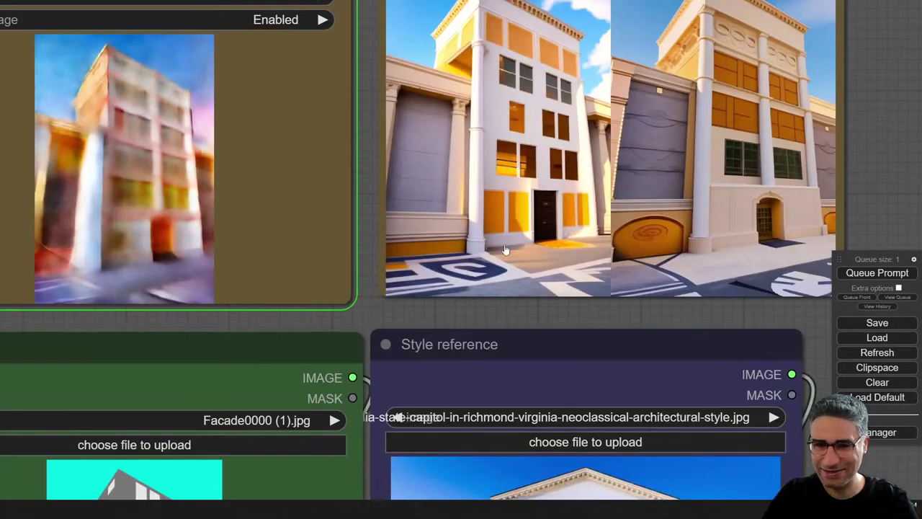
- Examine the sampler's running preview of the new neoclassical facade up close, from the entrance steps up to the columns and cornice
scroll(497, 248, "down", 3)
scroll(236, 149, "up", 5)
left_click_drag(344, 389, 488, 367)
scroll(304, 98, "up", 3)
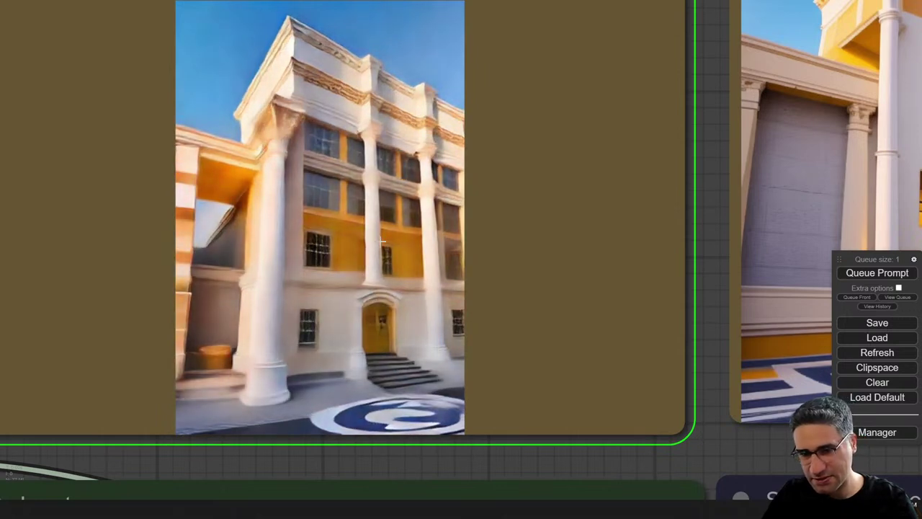
scroll(396, 393, "up", 3)
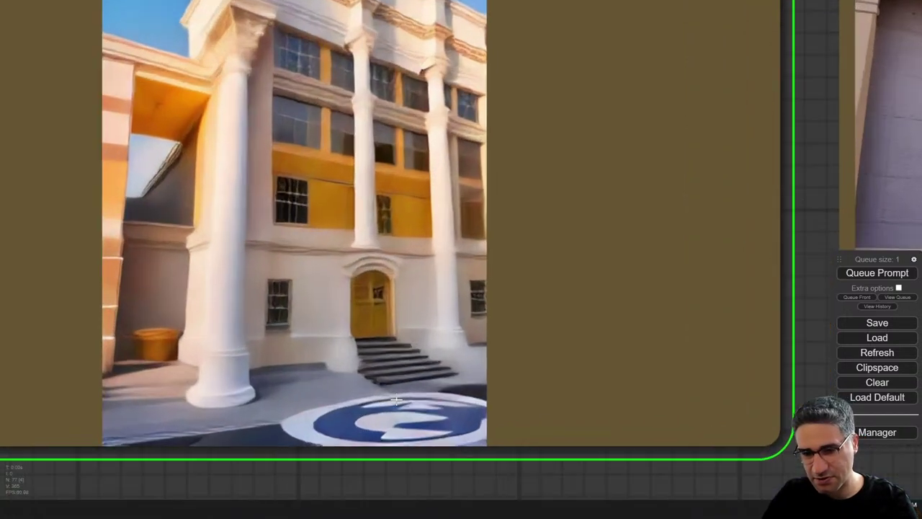
left_click_drag(428, 469, 447, 515)
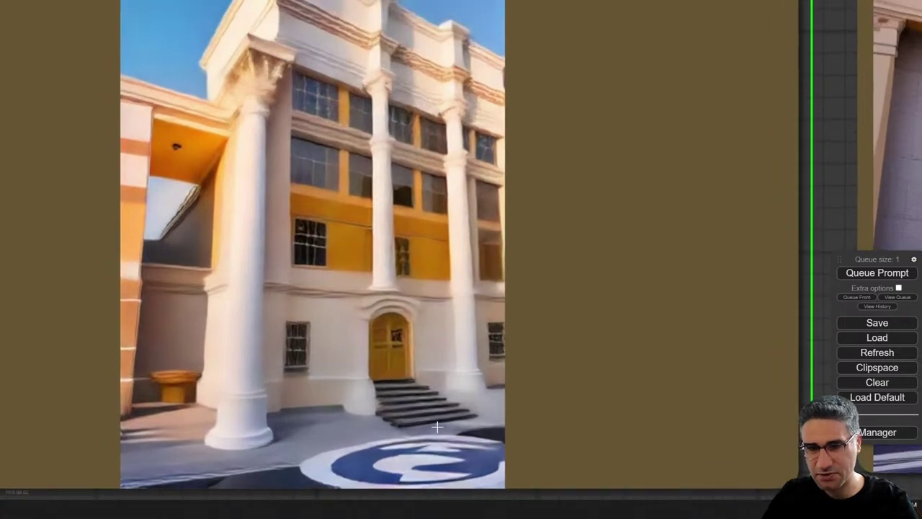
scroll(439, 421, "down", 4)
scroll(315, 166, "up", 4)
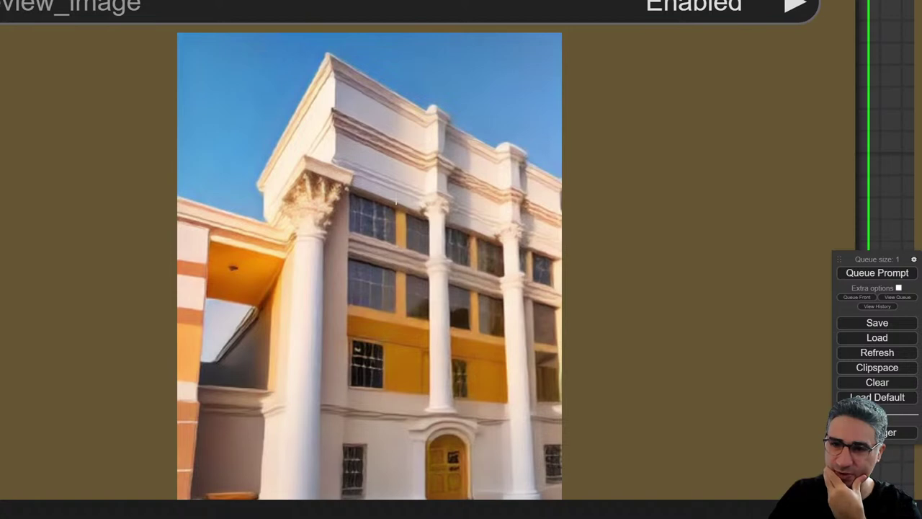
scroll(401, 205, "down", 4)
- Compare the two finished neoclassical facades in the Save Image node with the segmentation input and the style reference photo
left_click_drag(773, 498, 200, 478)
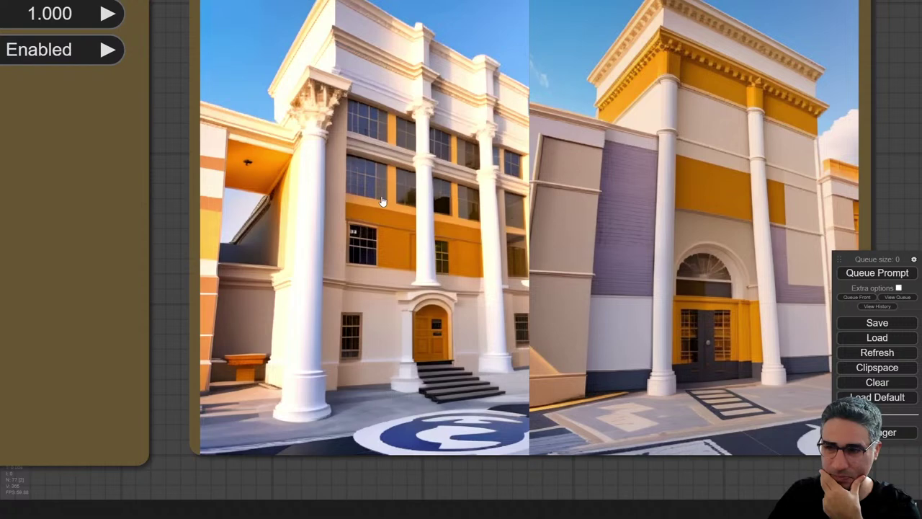
scroll(386, 201, "down", 4)
scroll(523, 209, "down", 5)
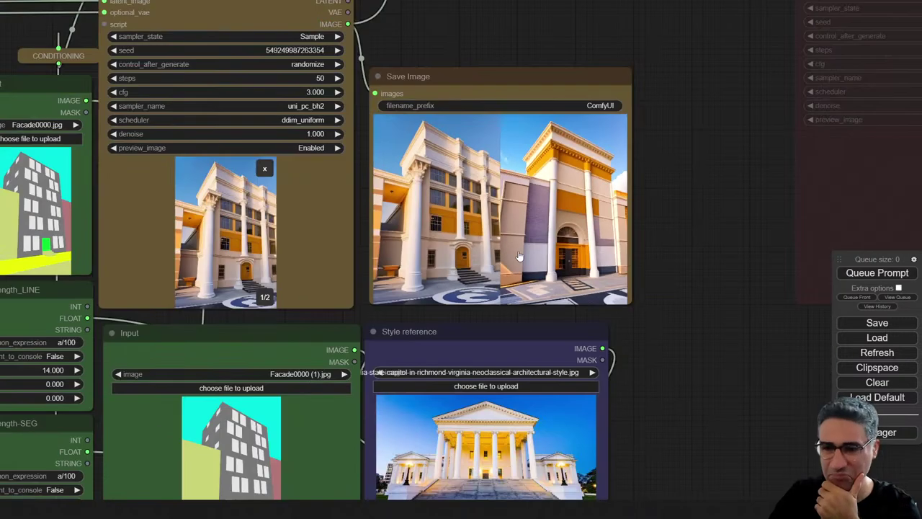
scroll(715, 388, "down", 1)
left_click_drag(715, 388, 762, 268)
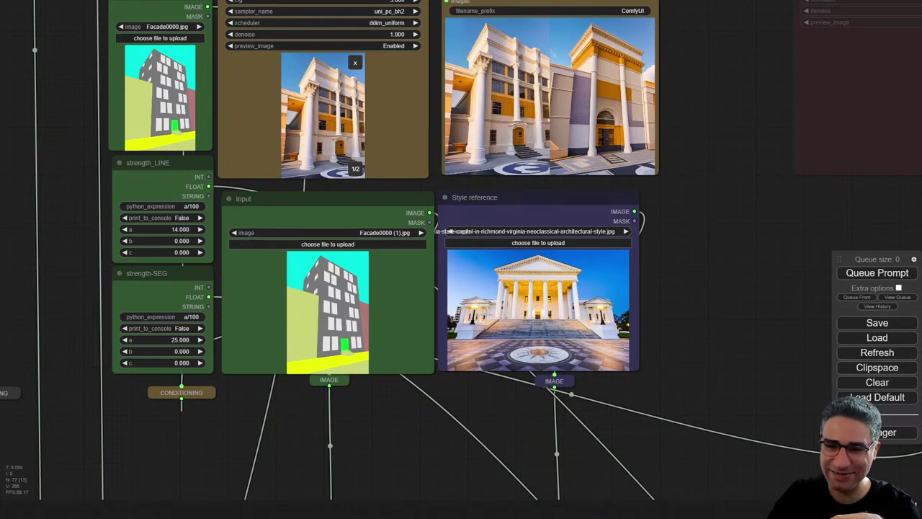
scroll(485, 315, "up", 2)
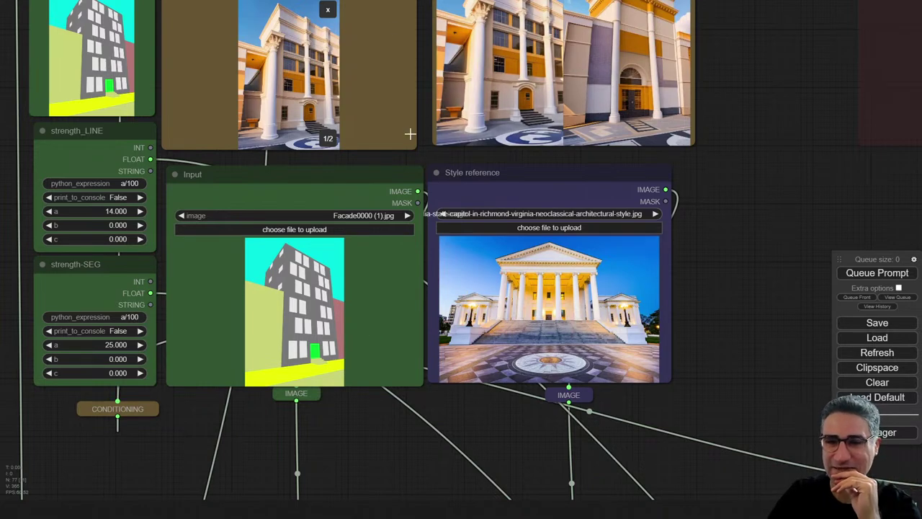
left_click_drag(427, 153, 432, 171)
scroll(472, 122, "up", 5)
left_click_drag(382, 204, 402, 291)
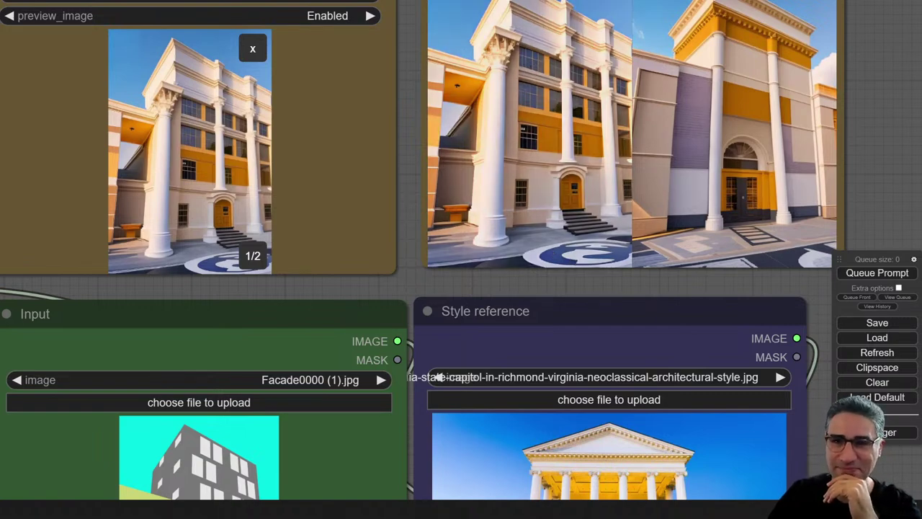
- Load valencia-the-city-of-arts-and-sciences-biotech.jpg from the image folder into the Style reference node and queue the prompt
key("alt+Tab")
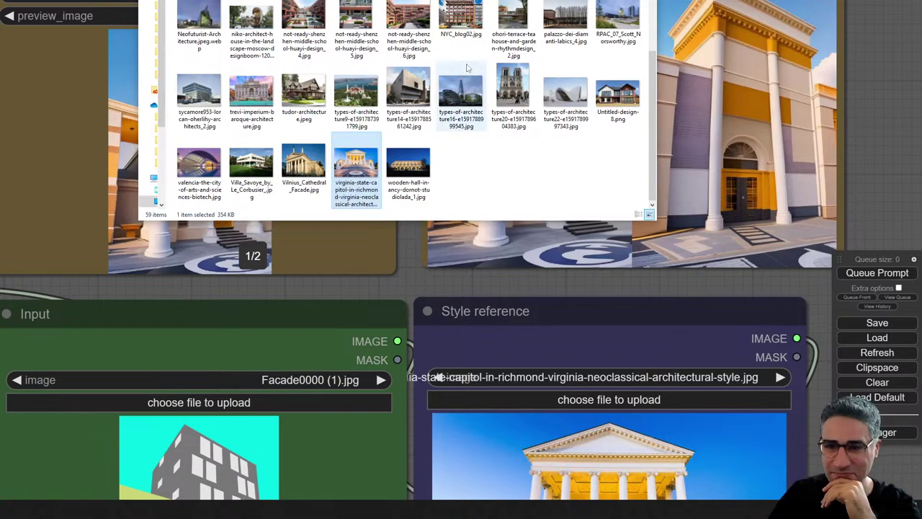
left_click_drag(404, 283, 378, 261)
key("alt+Tab")
left_click_drag(199, 169, 663, 464)
left_click_drag(844, 475, 764, 187)
left_click(837, 272)
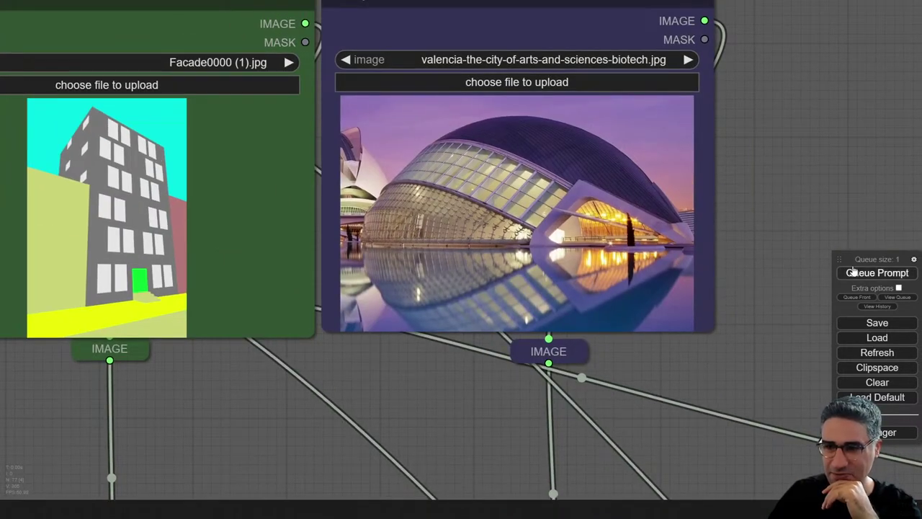
- Follow the sampler's running preview of the Valencia-style facade and check it against the input and style reference images
left_click_drag(799, 78, 805, 232)
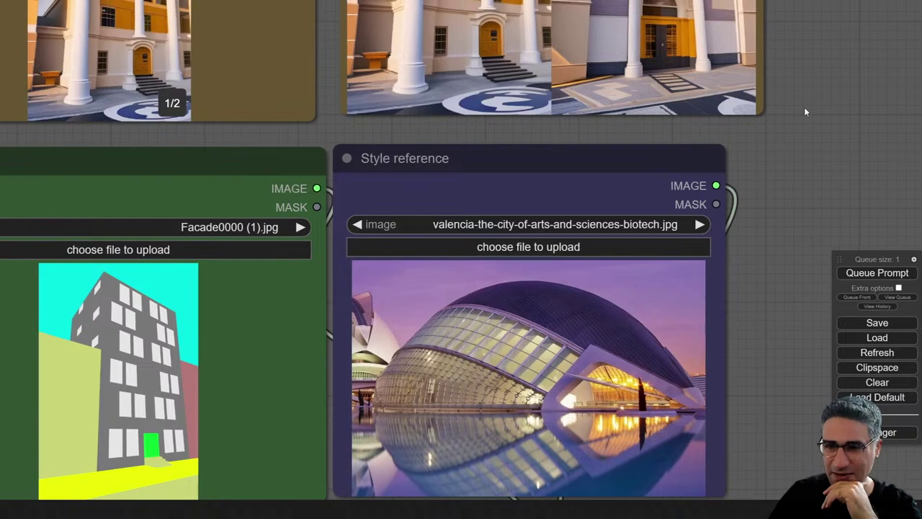
left_click_drag(804, 106, 810, 168)
scroll(811, 168, "down", 4)
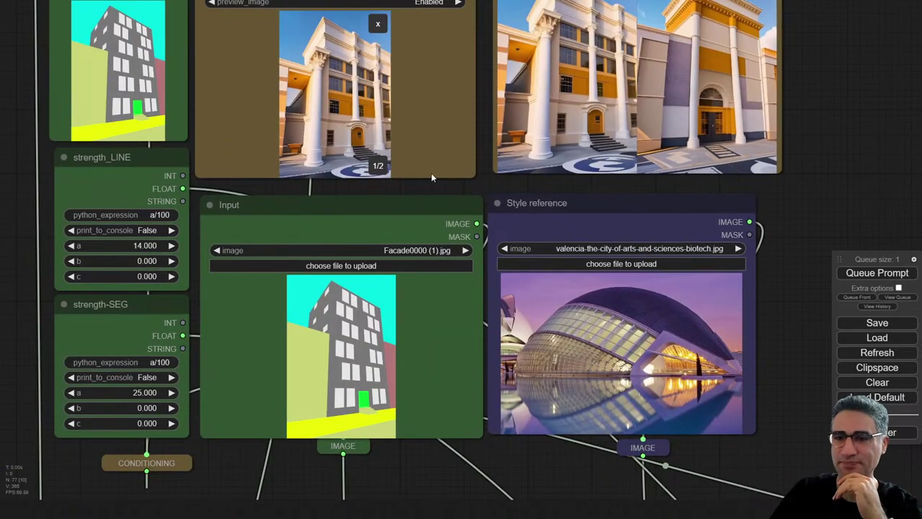
left_click_drag(485, 185, 483, 285)
scroll(369, 308, "up", 5)
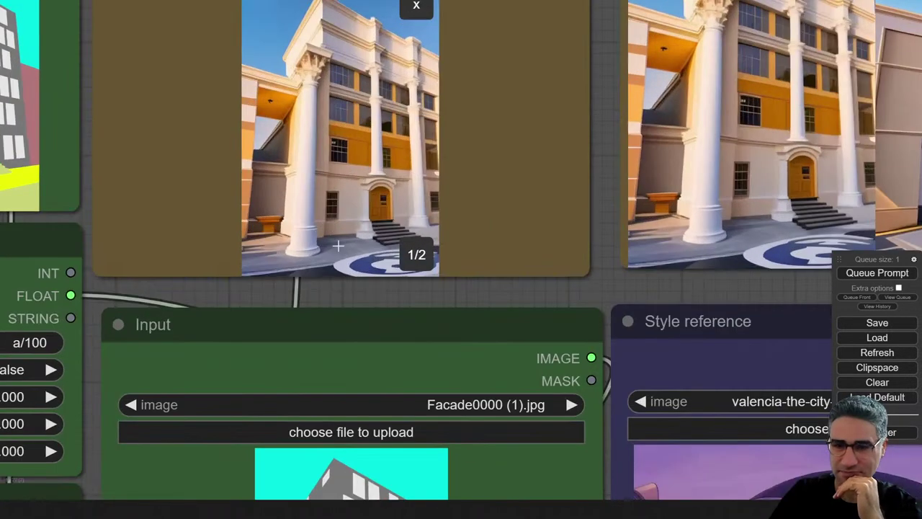
left_click_drag(369, 305, 368, 324)
scroll(367, 314, "down", 1)
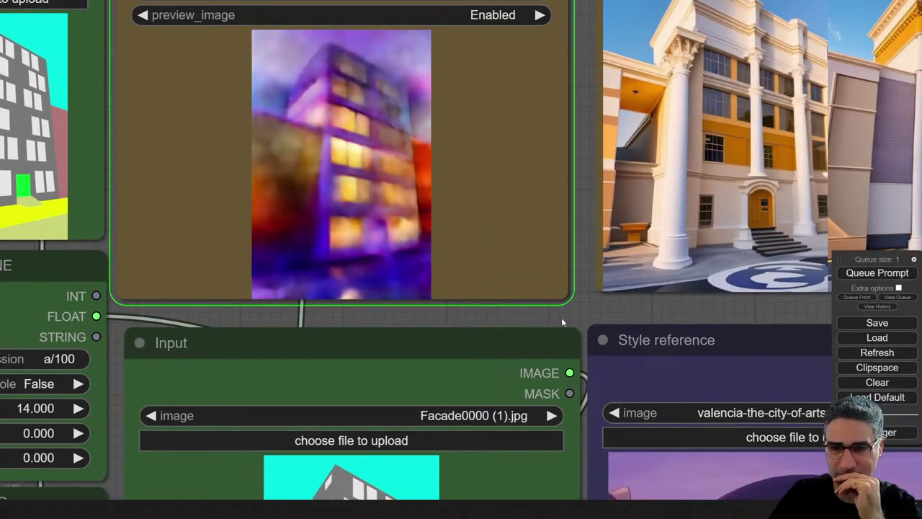
left_click_drag(576, 309, 500, 239)
scroll(503, 239, "down", 6)
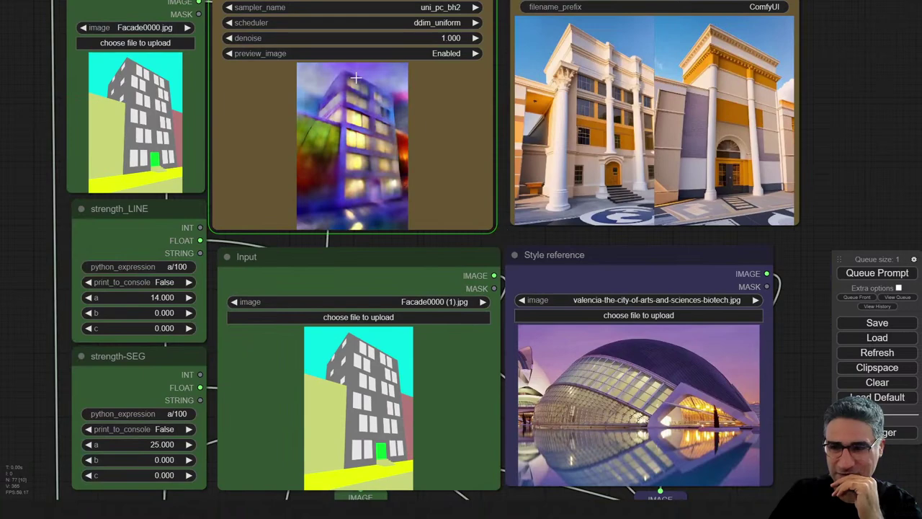
scroll(356, 77, "up", 5)
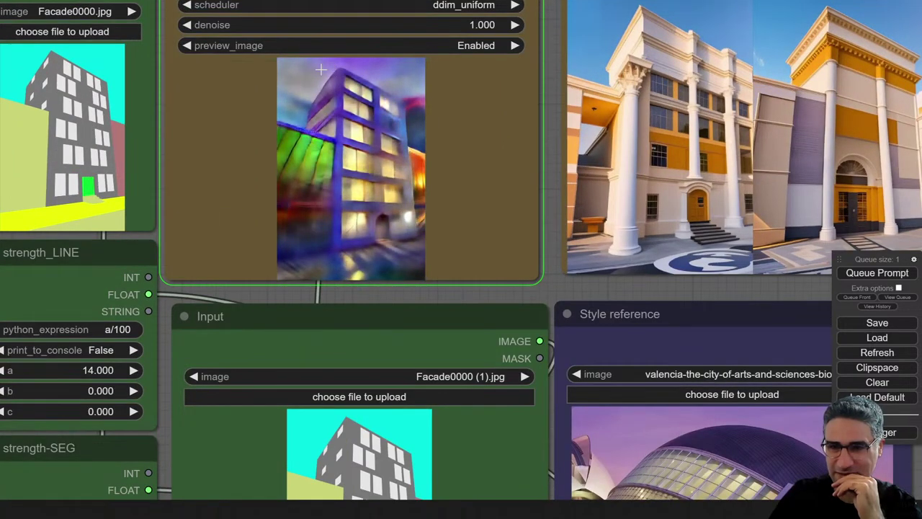
left_click_drag(559, 290, 480, 248)
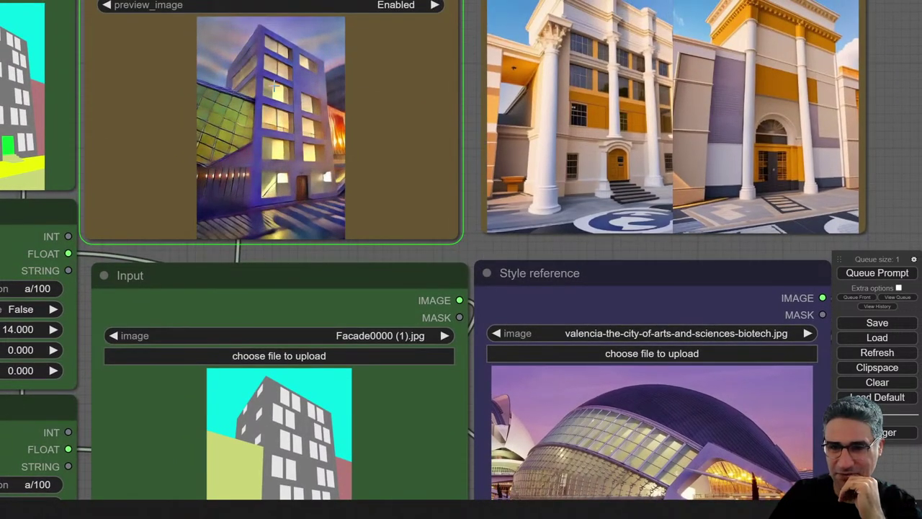
left_click_drag(465, 244, 457, 240)
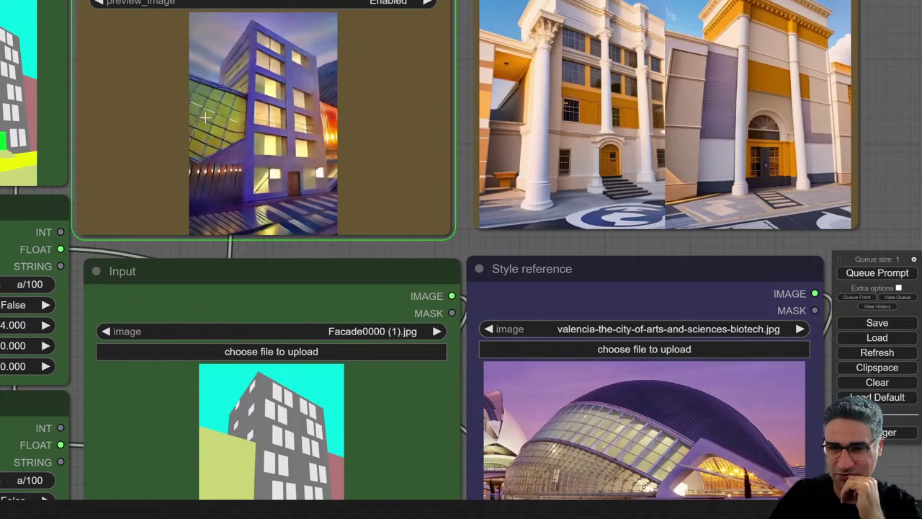
scroll(569, 397, "down", 3)
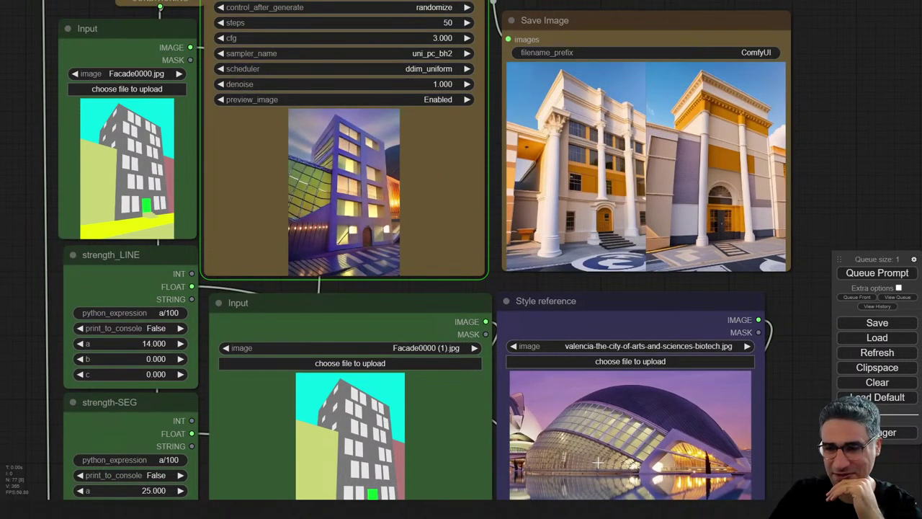
scroll(308, 210, "up", 5)
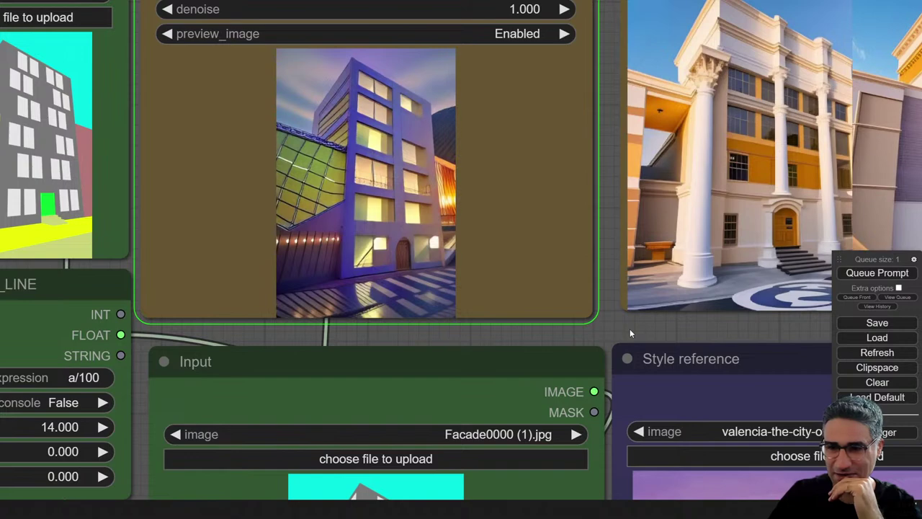
- Examine the two finished Valencia-style facades in the Save Image node
left_click_drag(628, 329, 461, 84)
scroll(178, 375, "down", 4)
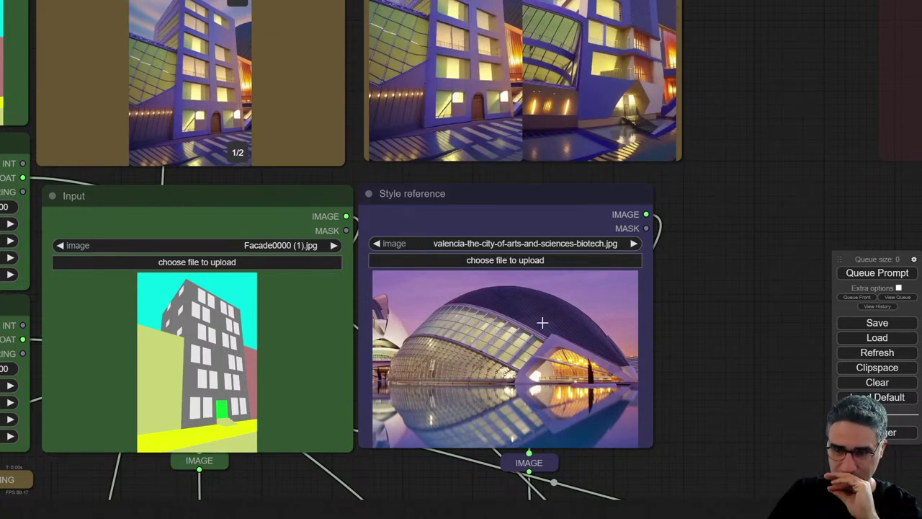
left_click_drag(681, 301, 711, 421)
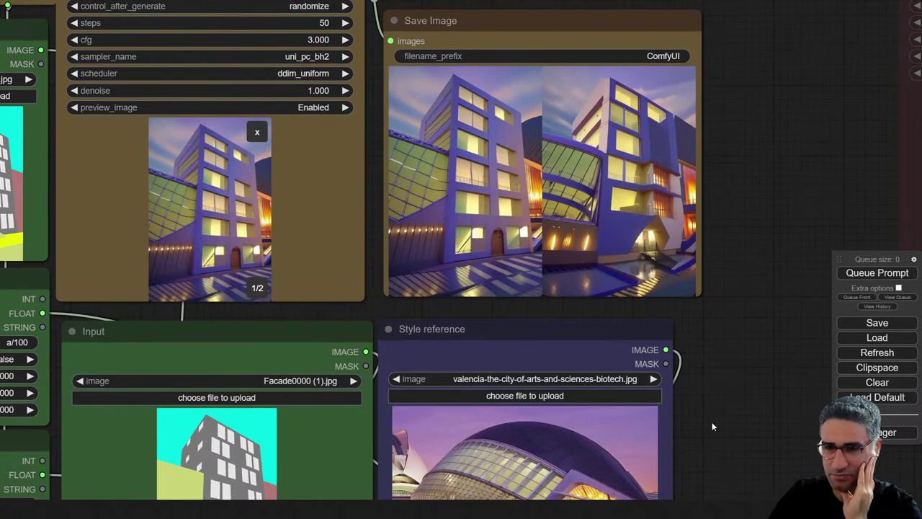
scroll(672, 137, "up", 5)
scroll(671, 139, "down", 4)
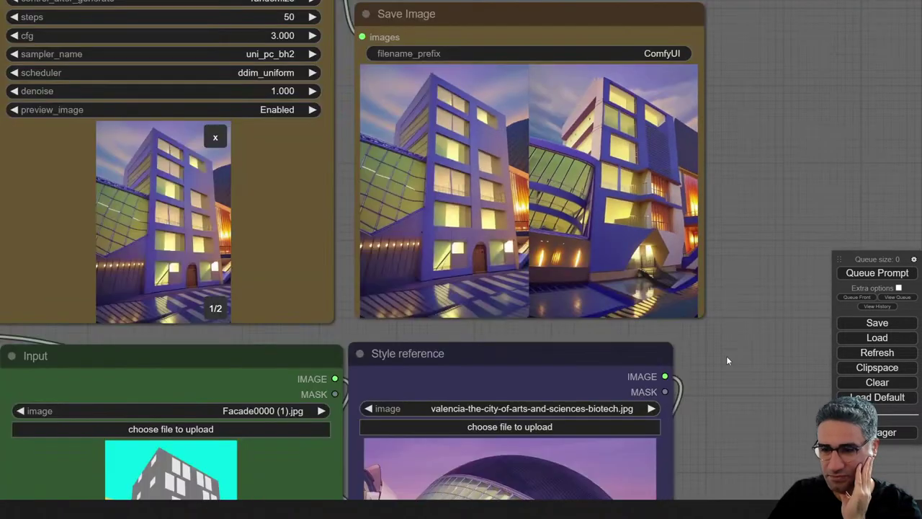
- Inspect the glazing and shell details of the Valencia style reference and compare them with the generated facades
left_click_drag(726, 356, 721, 111)
scroll(510, 281, "up", 10)
scroll(568, 288, "up", 4)
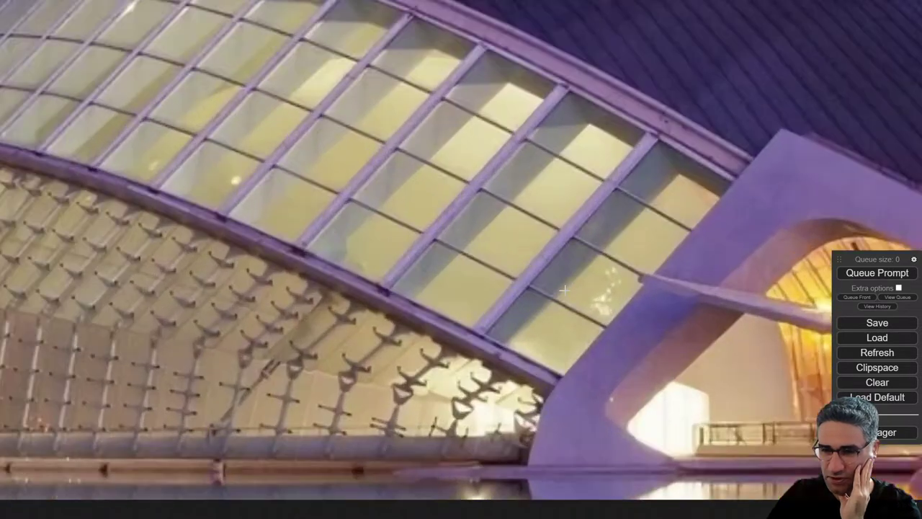
scroll(568, 288, "down", 3)
scroll(497, 267, "up", 1)
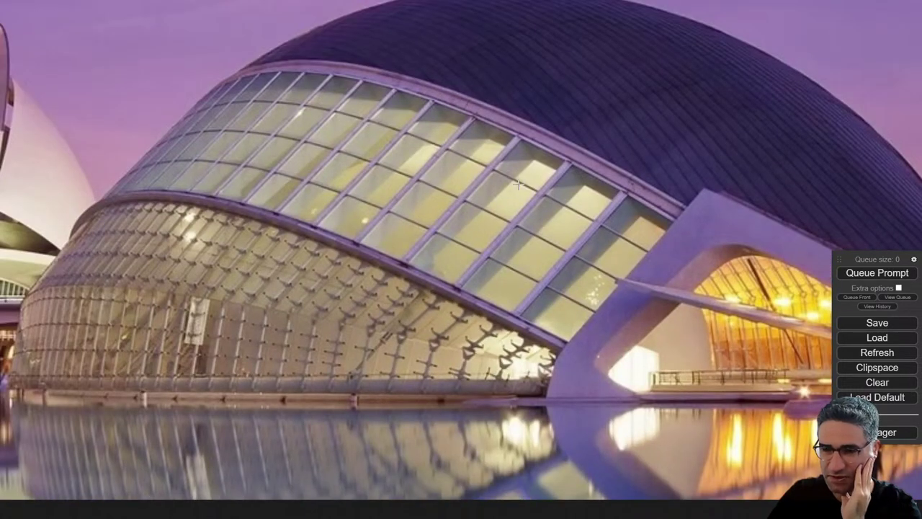
scroll(518, 235, "down", 8)
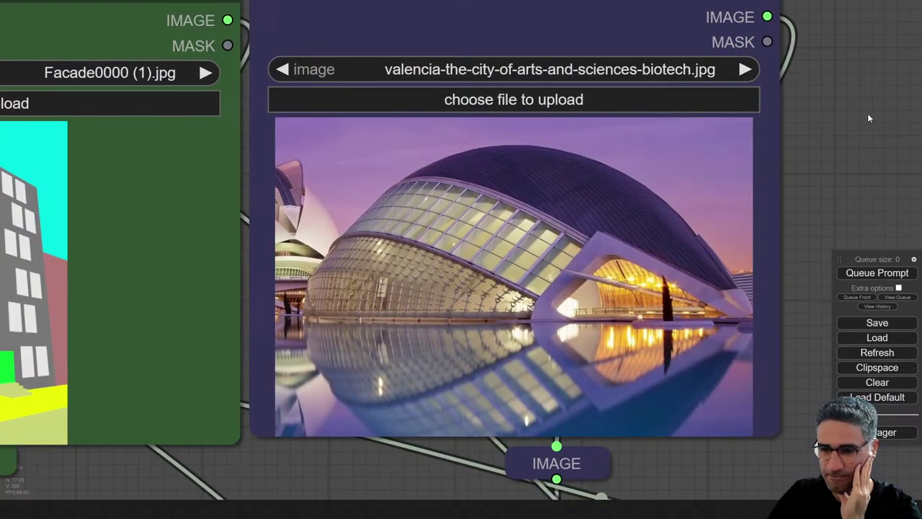
left_click_drag(868, 118, 767, 517)
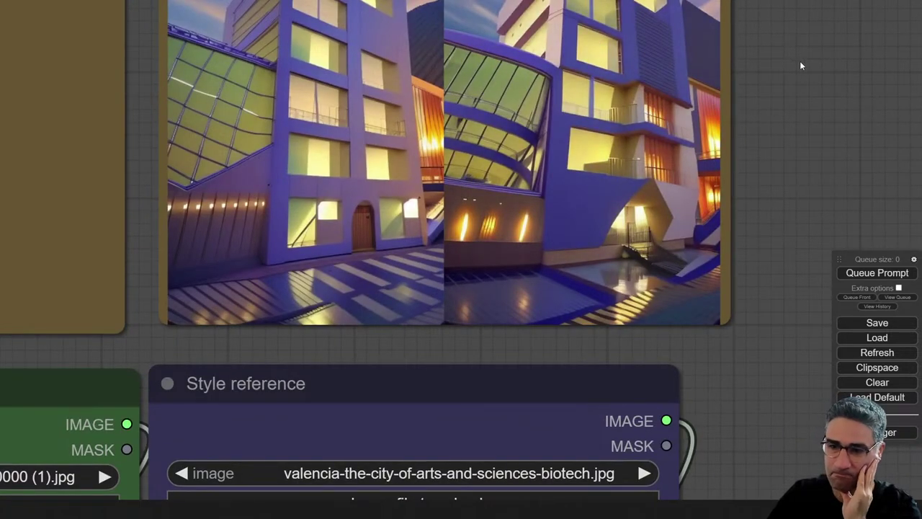
scroll(795, 75, "down", 4)
left_click_drag(795, 75, 768, 228)
- Load lincoln-memorial-washington-neoclassical-architectural-style.jpg from the image folder into the Style reference node and queue the prompt
key("alt+Tab")
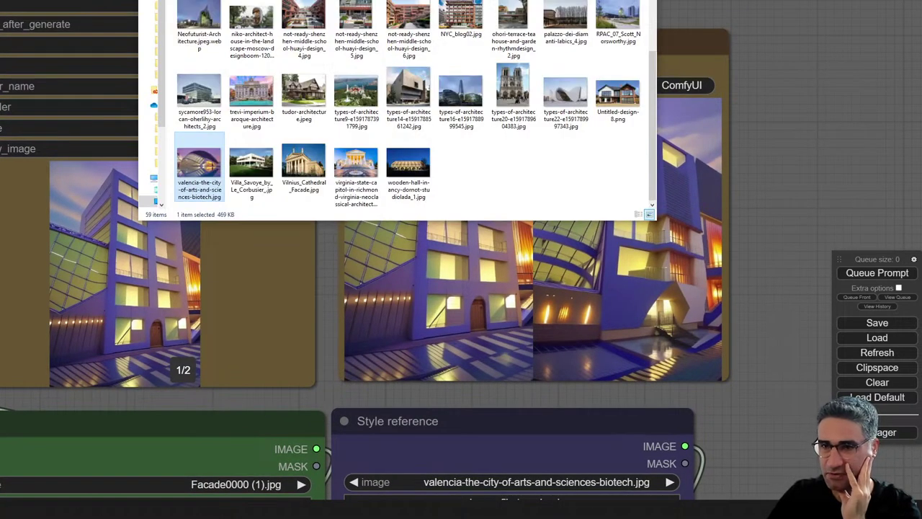
mouse_move(461, 2)
left_mouse_down()
mouse_move(522, 441)
mouse_move(630, 403)
mouse_move(470, 1)
left_mouse_up()
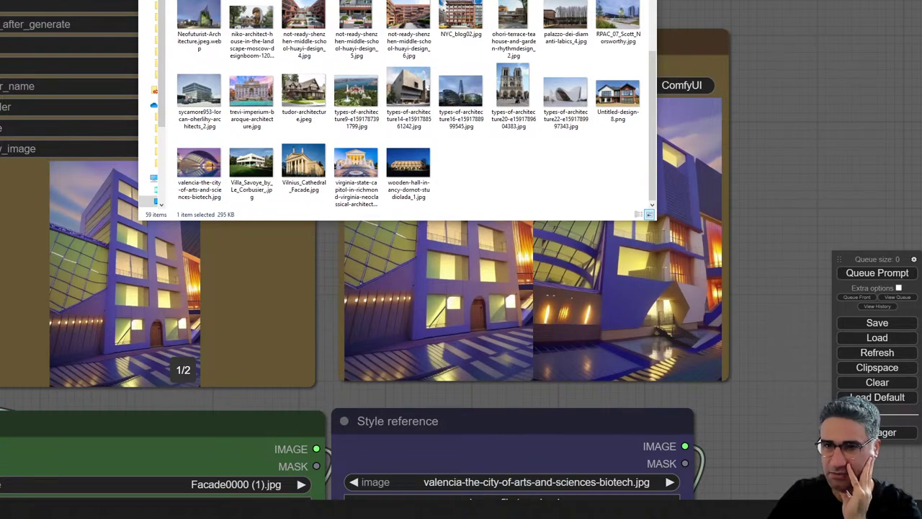
left_click(864, 217)
scroll(840, 233, "down", 5)
left_click_drag(759, 388, 708, 261)
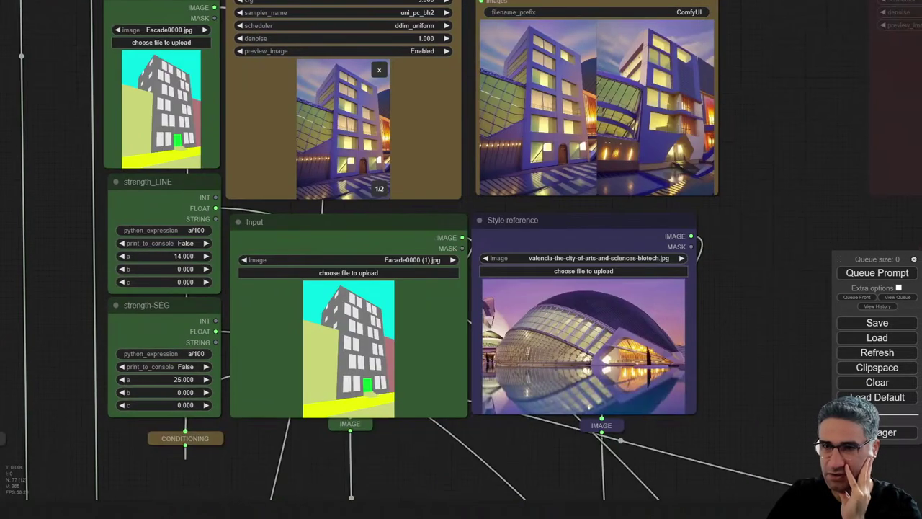
key("alt+Tab")
left_click_drag(504, 4, 604, 347)
scroll(603, 346, "up", 10)
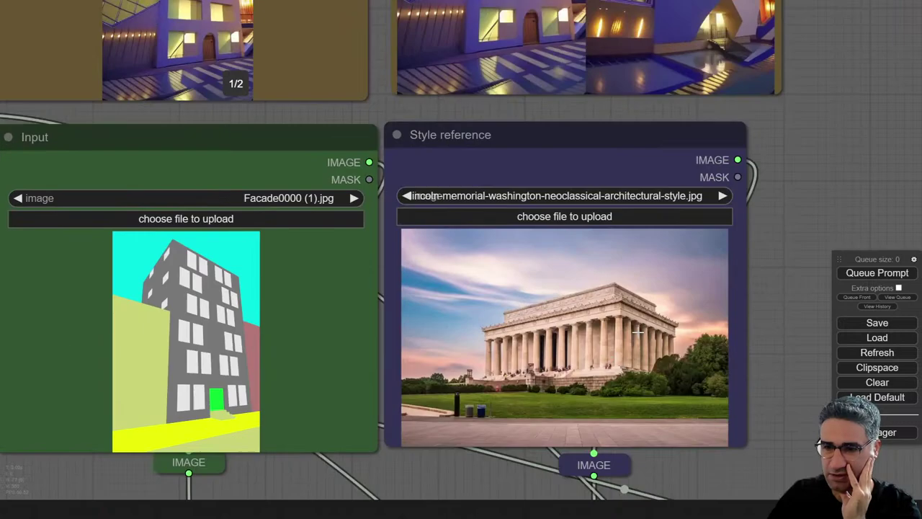
left_click(894, 276)
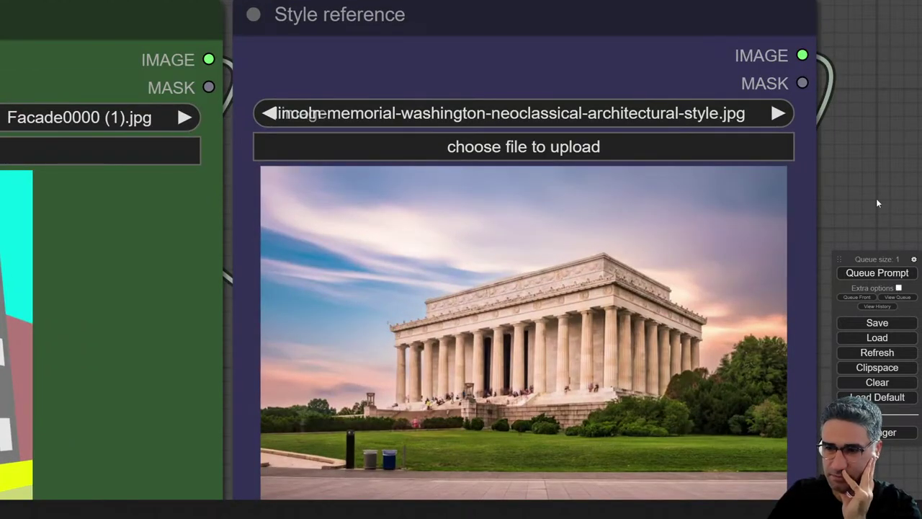
- Follow the sampler's running preview of the neoclassical facade and check it against the input and Lincoln Memorial reference
left_click_drag(876, 200, 921, 95)
scroll(559, 245, "down", 4)
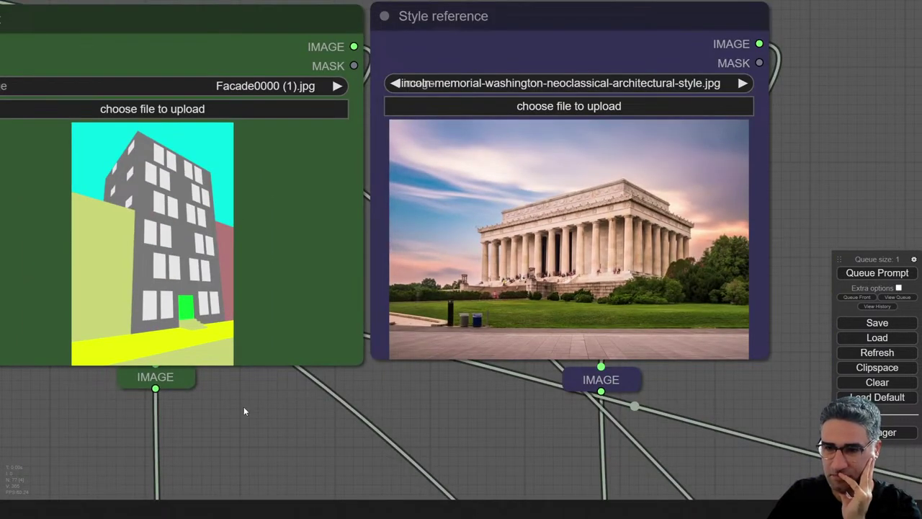
left_click_drag(243, 406, 366, 512)
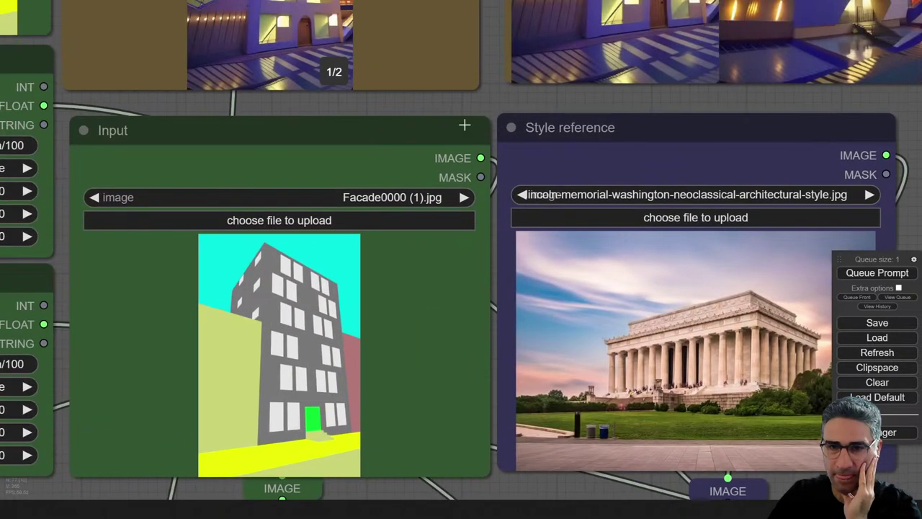
left_click_drag(496, 93, 514, 264)
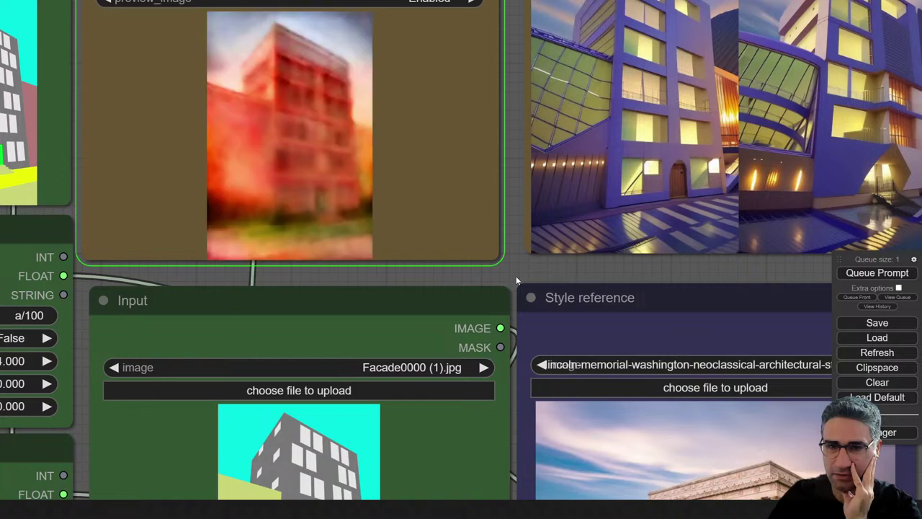
left_click_drag(517, 278, 385, 228)
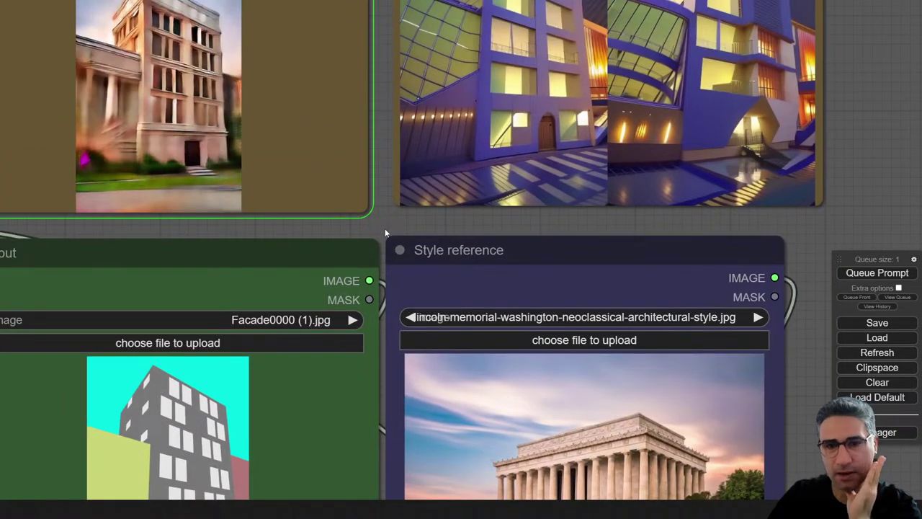
left_click_drag(384, 230, 502, 282)
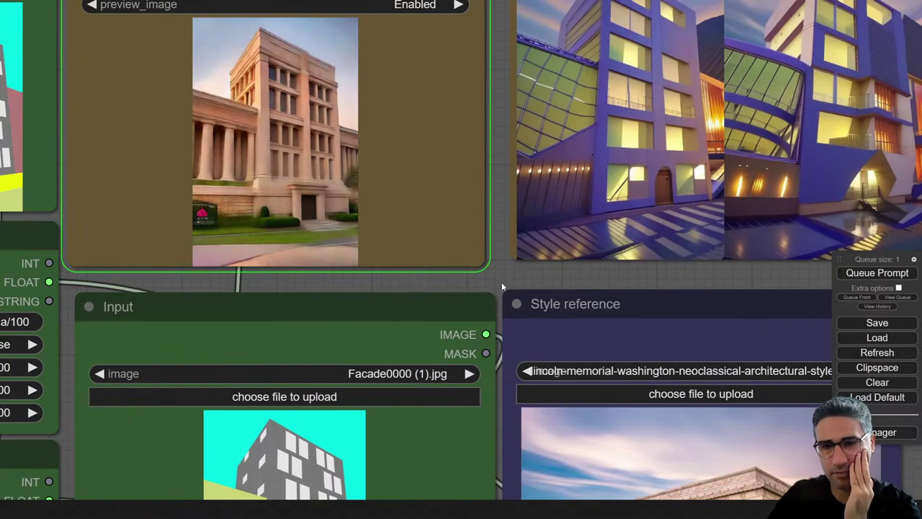
scroll(328, 167, "up", 5)
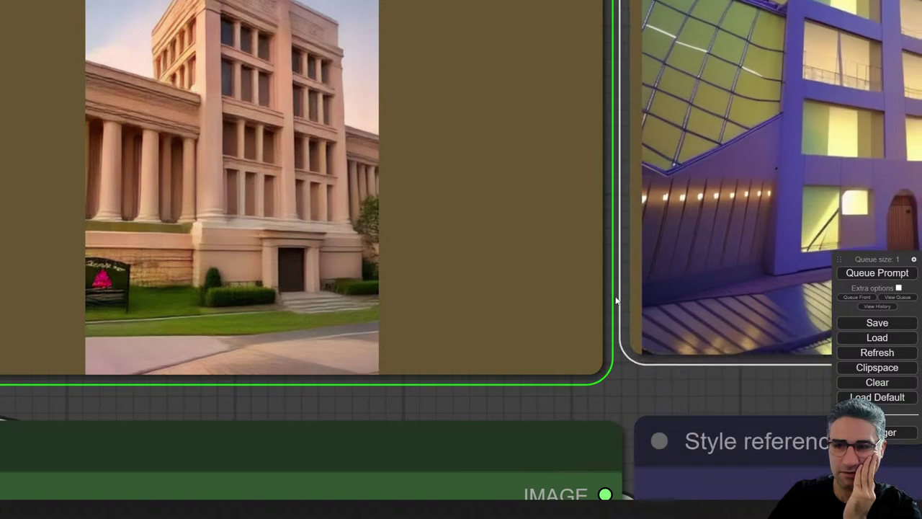
left_click_drag(592, 419, 565, 443)
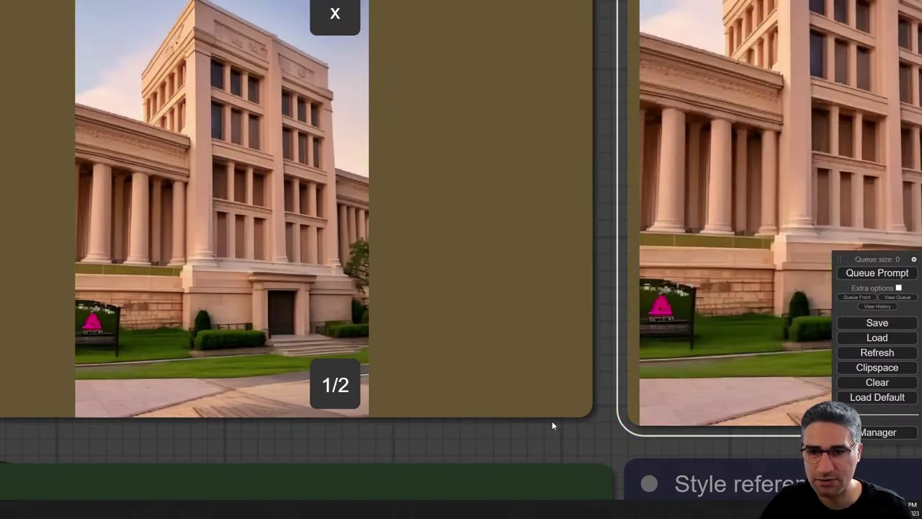
- Examine the two finished neoclassical facades side by side in the Save Image node, from rooflines down to entrances
left_click_drag(499, 437, 92, 496)
scroll(657, 249, "down", 4)
left_click_drag(880, 154, 810, 87)
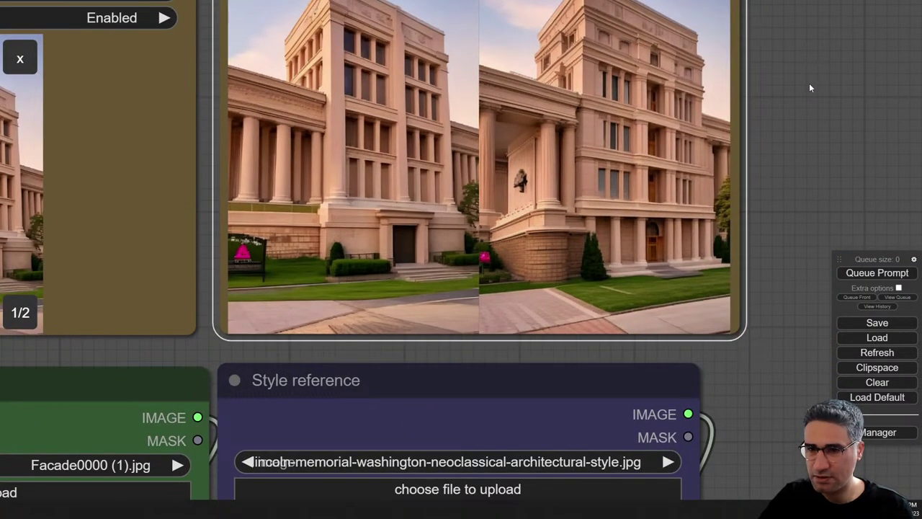
scroll(621, 148, "up", 6)
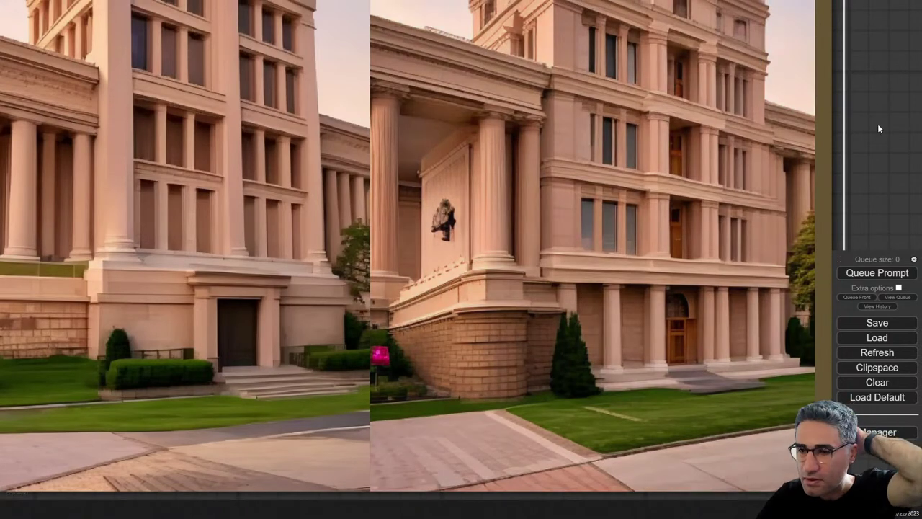
left_click_drag(878, 124, 769, 259)
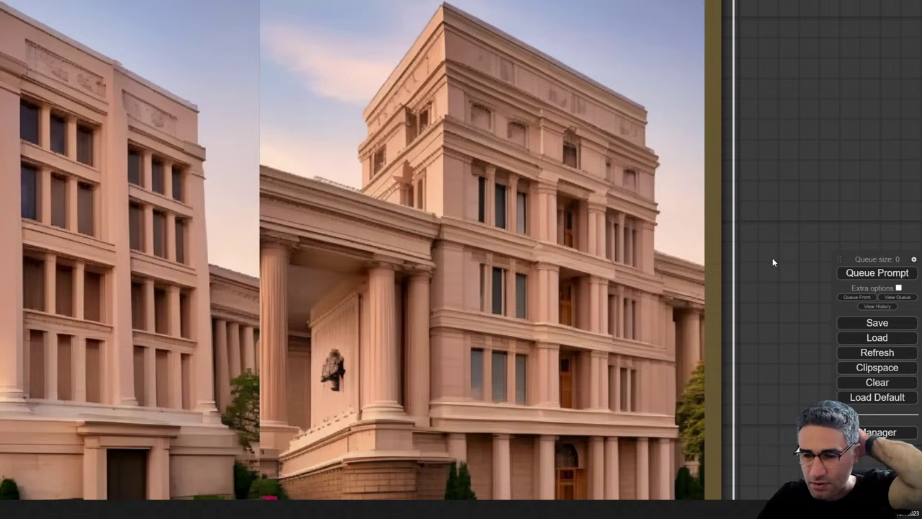
scroll(780, 256, "down", 3)
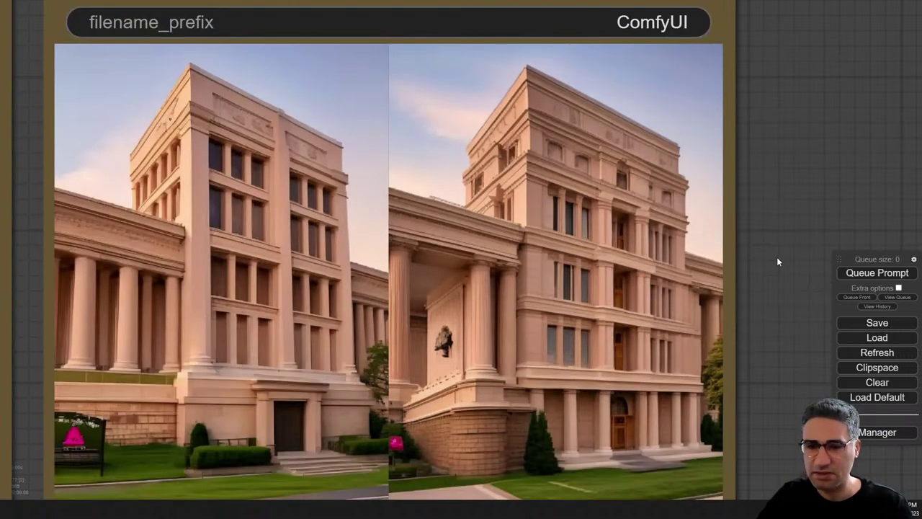
left_click_drag(776, 447, 794, 125)
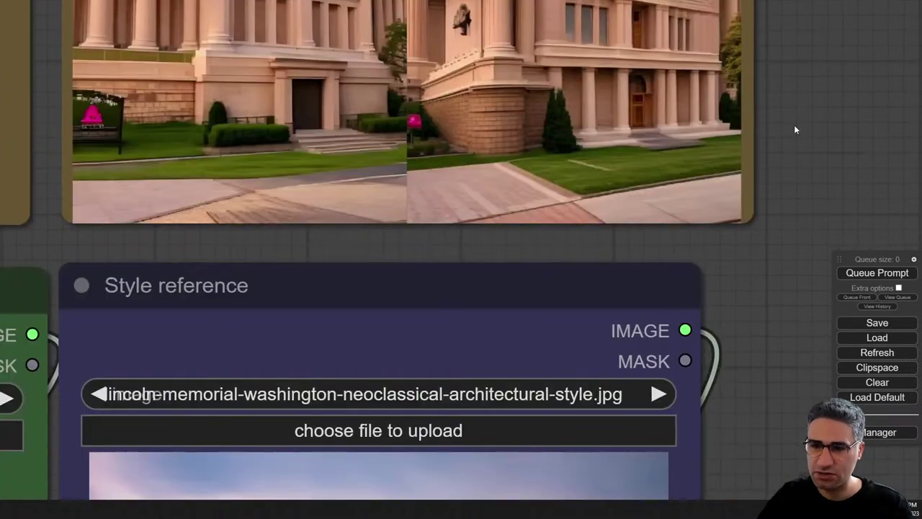
- Compare the saved neoclassical facades with the segmentation input and the Lincoln Memorial style reference
scroll(794, 124, "down", 5)
scroll(799, 172, "down", 5)
left_click_drag(803, 170, 713, 221)
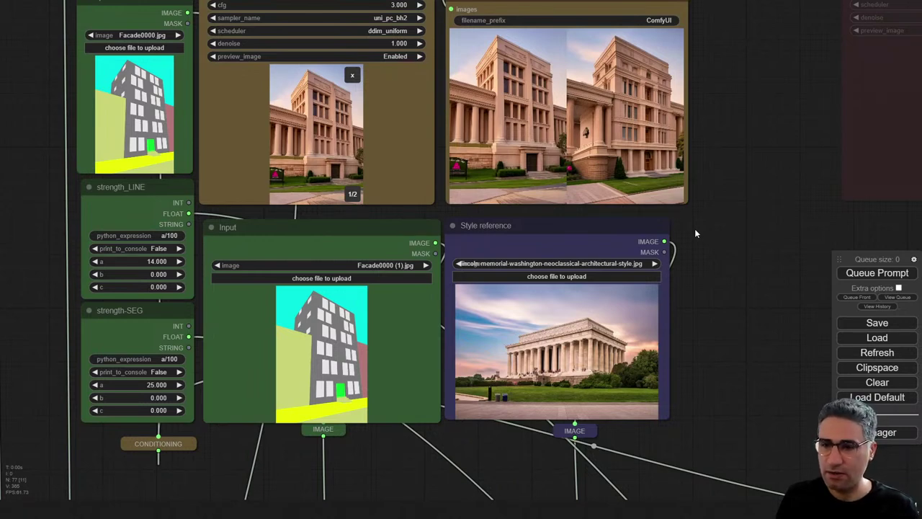
scroll(643, 163, "up", 6)
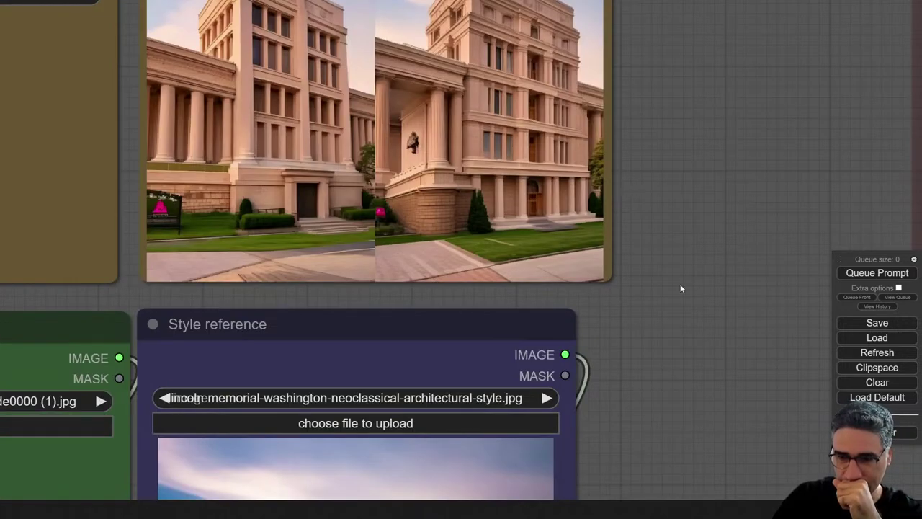
left_click_drag(655, 432, 634, 89)
scroll(651, 146, "down", 1)
left_click_drag(651, 146, 609, 504)
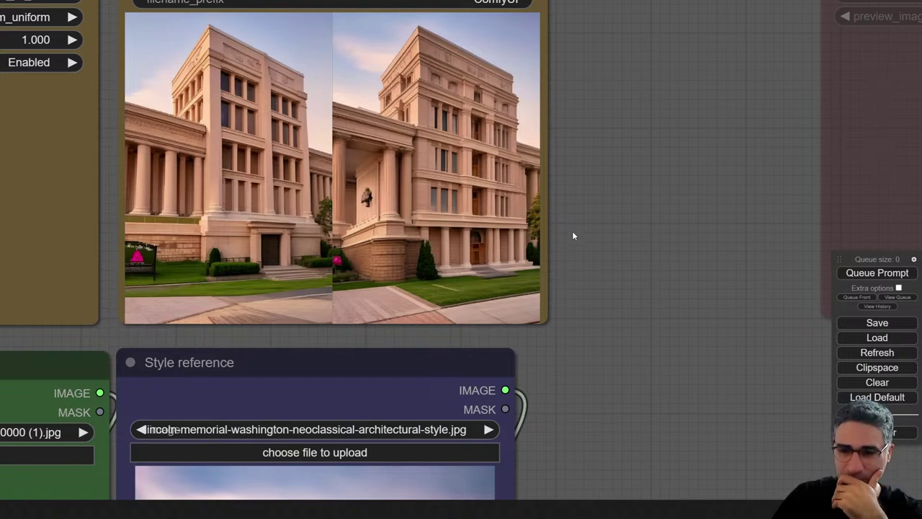
scroll(573, 235, "up", 5)
scroll(578, 281, "down", 5)
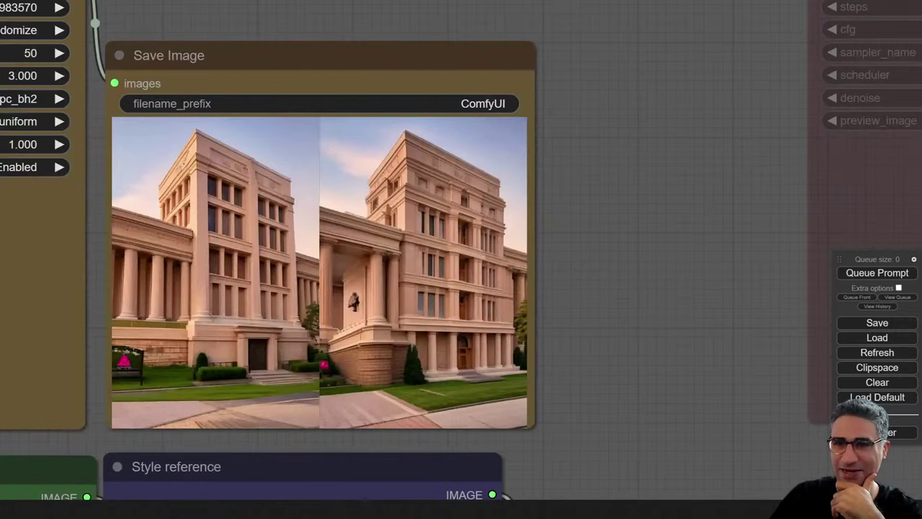
- Load tudor-architecture.jpeg from the image folder into the Style reference node and queue the prompt
key("alt+Tab")
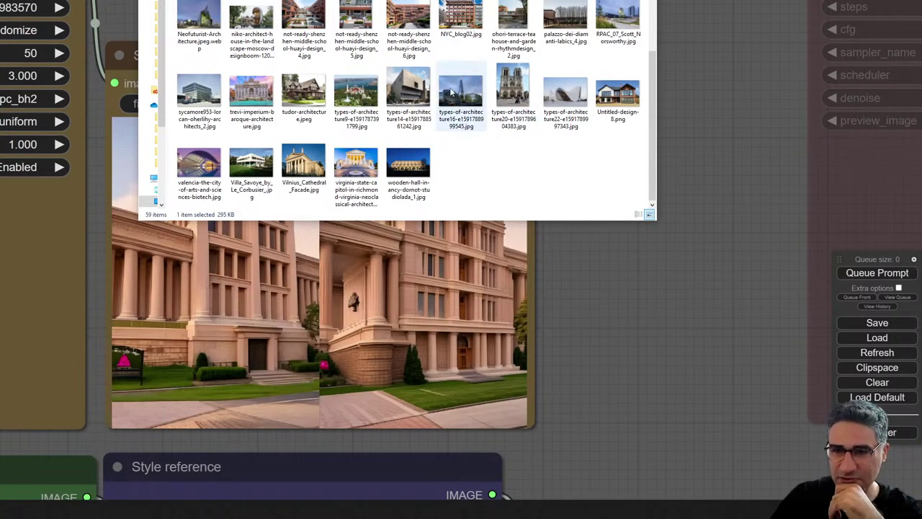
left_click(416, 86)
left_click(303, 92)
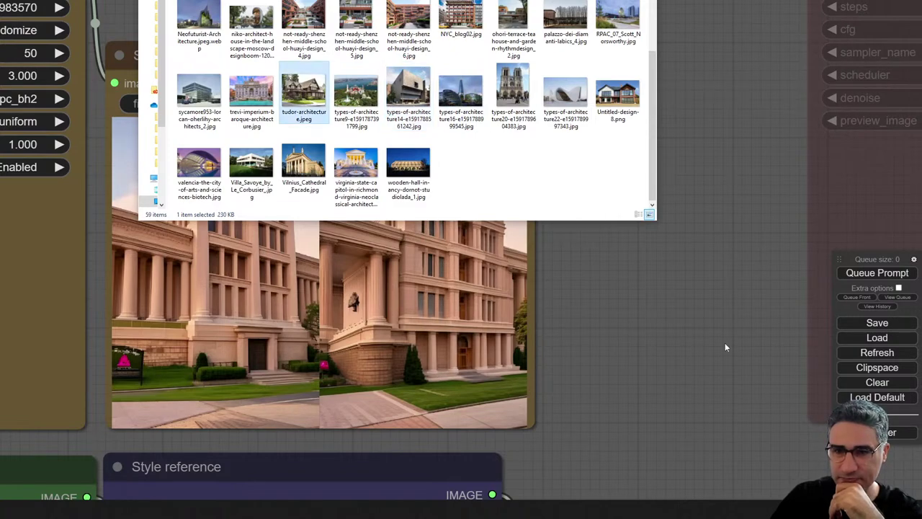
scroll(607, 317, "down", 5)
left_click_drag(309, 97, 481, 472)
left_click_drag(655, 470, 617, 152)
scroll(465, 205, "up", 10)
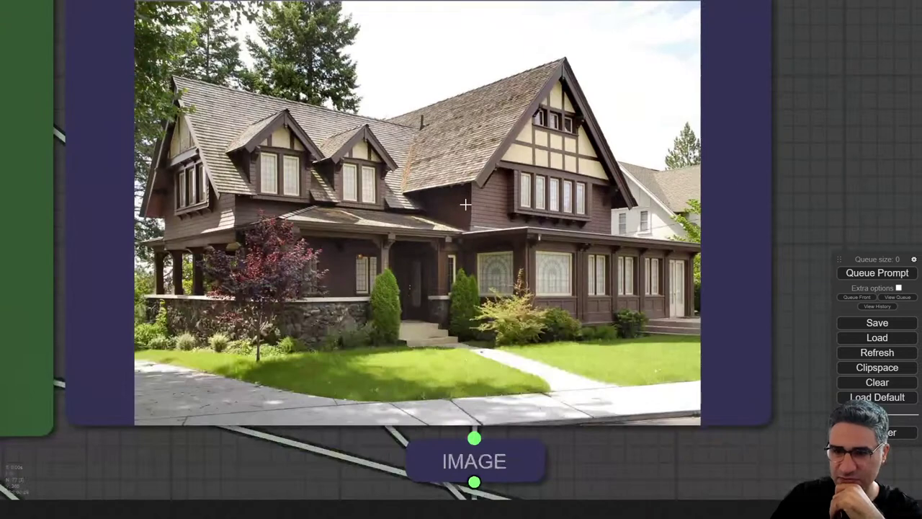
scroll(466, 204, "down", 3)
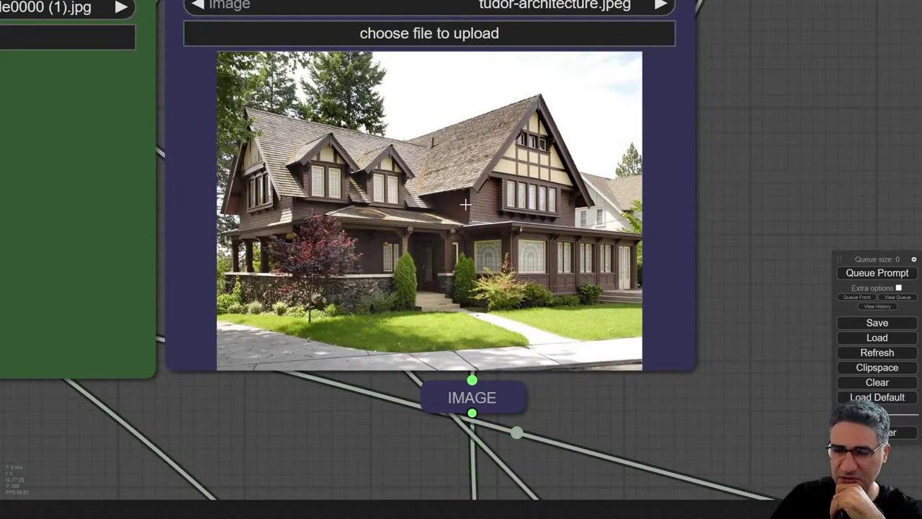
left_click_drag(272, 451, 464, 416)
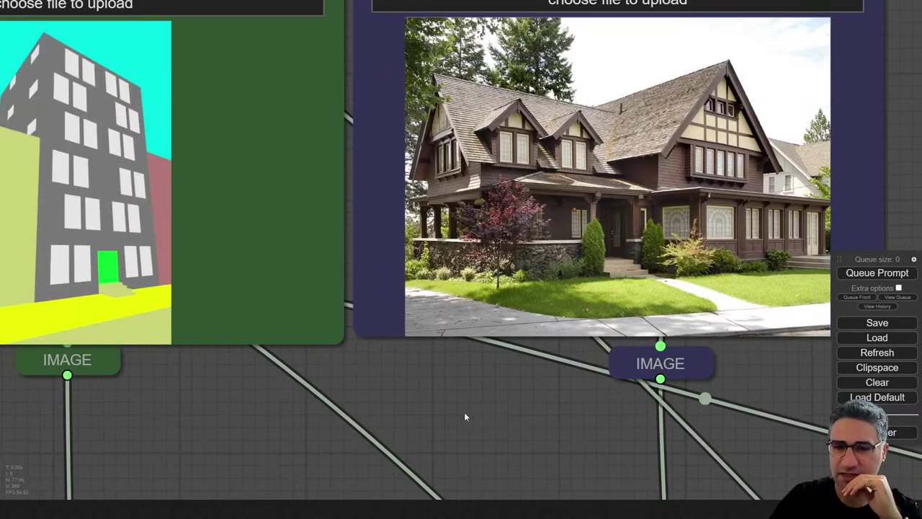
left_click(854, 271)
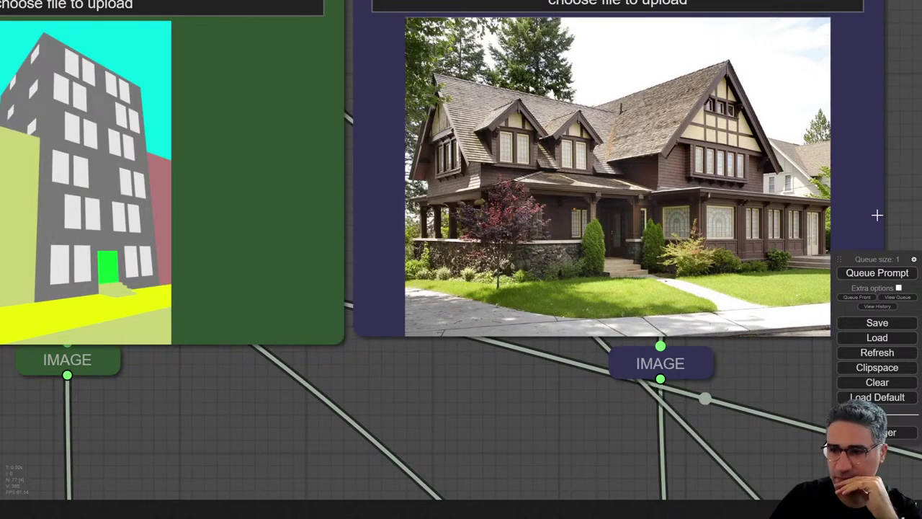
- Follow the sampler's running preview of the Tudor-style facade and check it against the input and style reference images
scroll(402, 394, "down", 6)
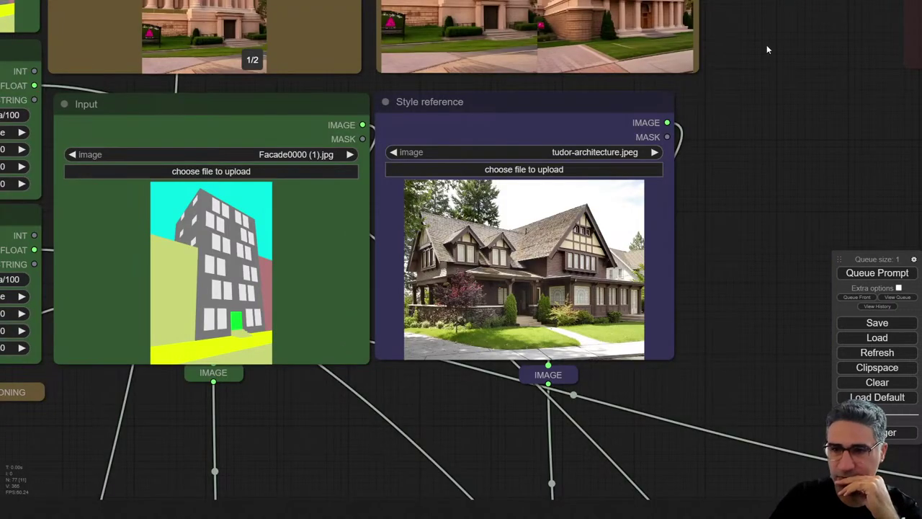
left_click_drag(712, 32, 796, 188)
left_click_drag(452, 232, 488, 265)
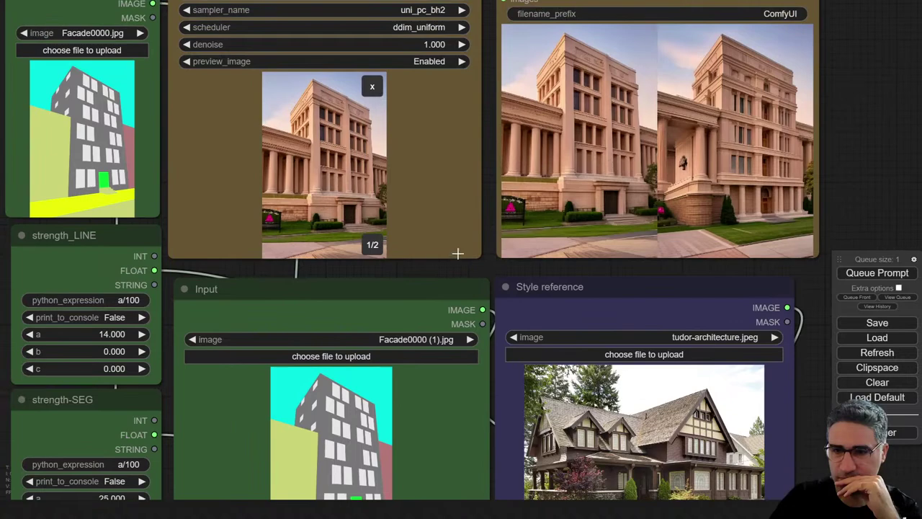
scroll(388, 248, "up", 5)
left_click_drag(300, 281, 422, 432)
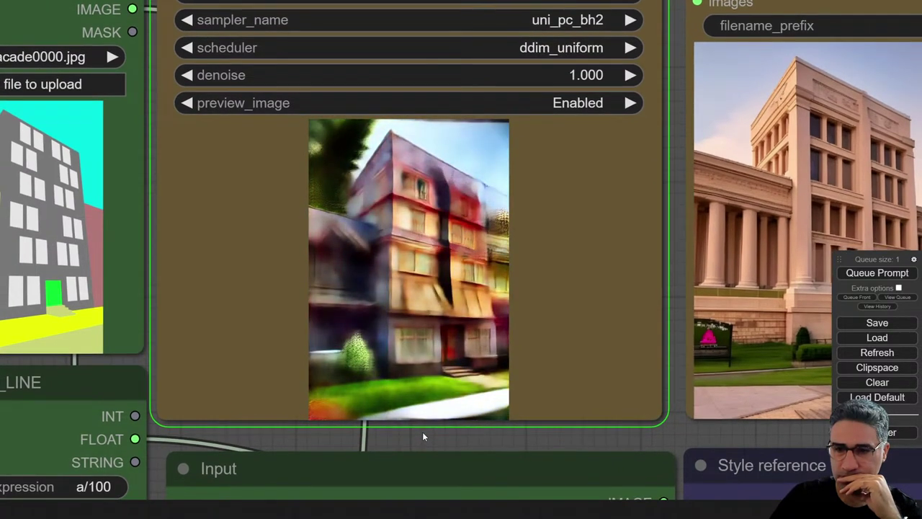
left_click_drag(422, 436, 253, 259)
scroll(206, 226, "down", 3)
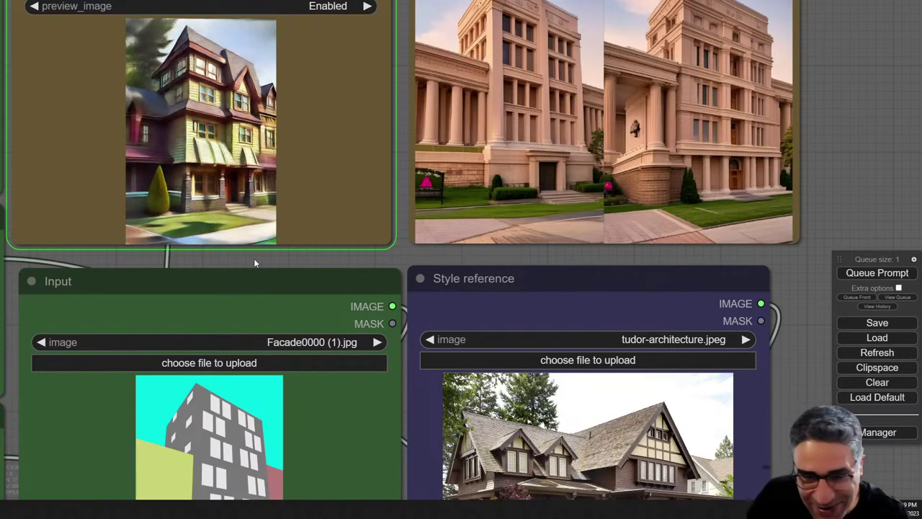
left_click_drag(254, 258, 326, 206)
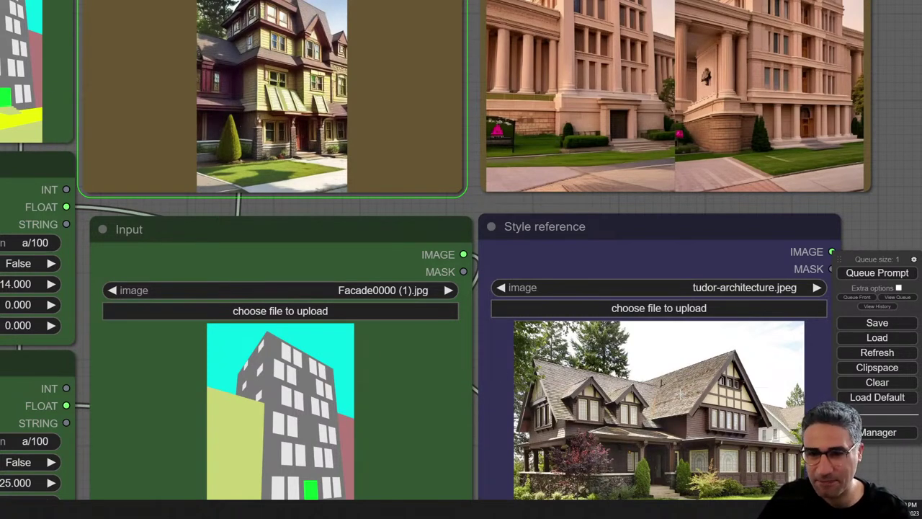
- Inspect the finished Tudor-style facade in the sampler preview and compare it with the segmentation input and house reference
scroll(248, 114, "up", 10)
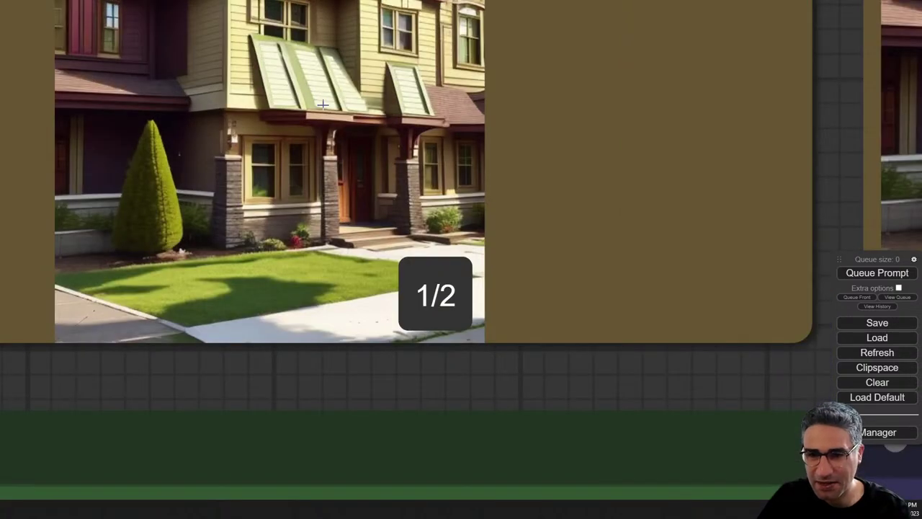
scroll(322, 104, "down", 7)
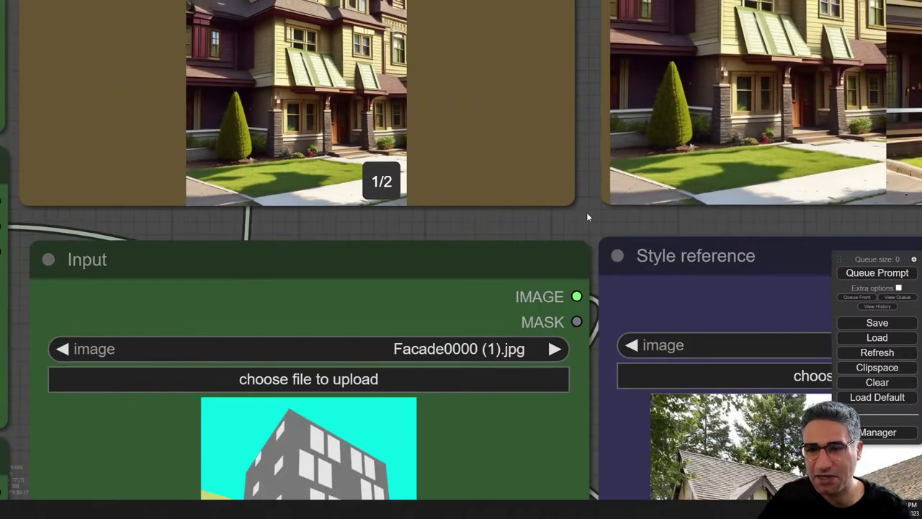
left_click_drag(587, 216, 570, 354)
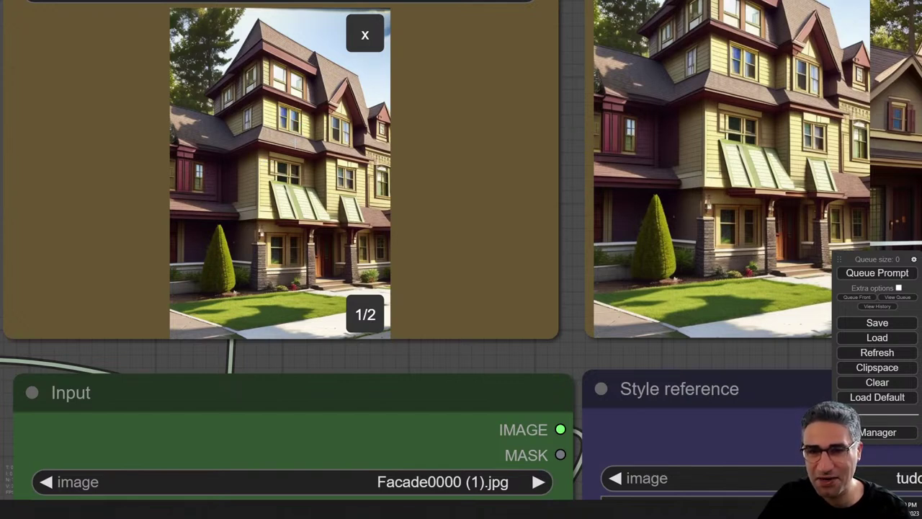
scroll(296, 141, "down", 3)
left_click_drag(736, 308, 456, 238)
scroll(716, 260, "down", 2)
left_click_drag(714, 264, 702, 232)
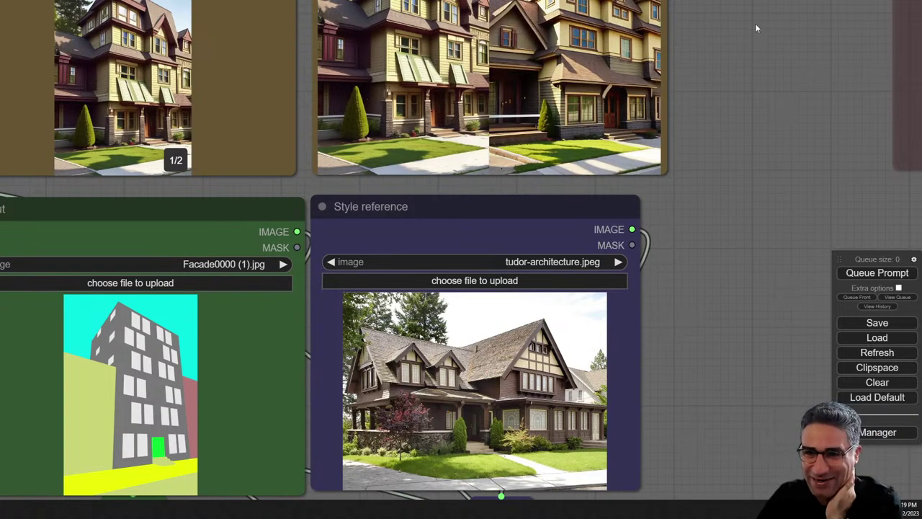
- Examine both Tudor-style facades in the Save Image node and compare their roof, window and entrance details with the style reference
left_click_drag(755, 23, 735, 170)
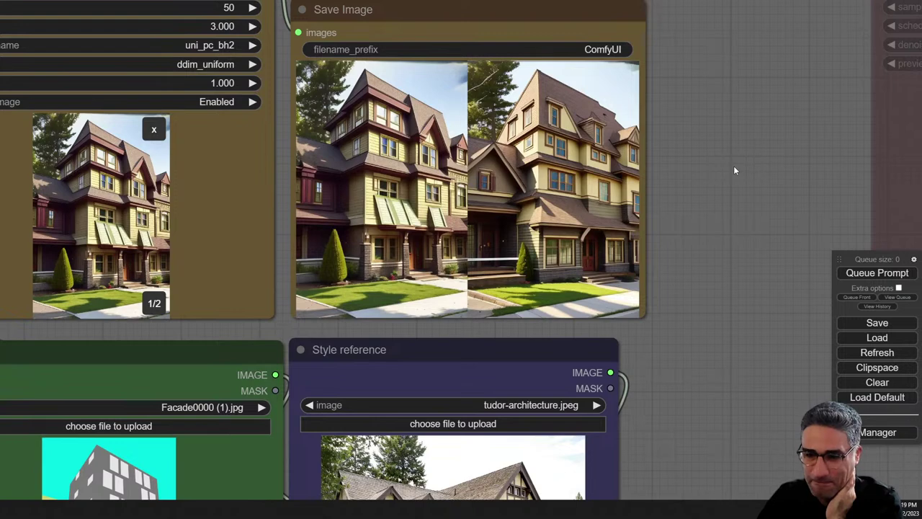
scroll(376, 115, "up", 4)
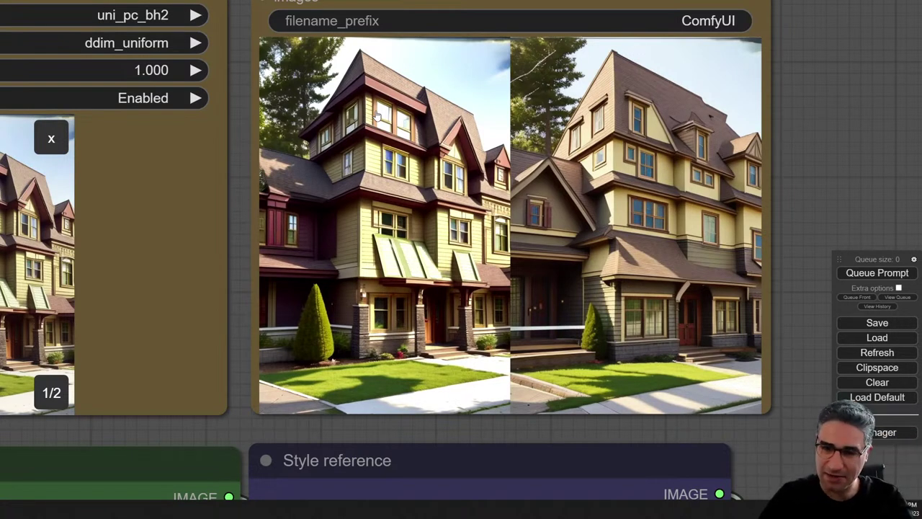
scroll(790, 288, "down", 3)
scroll(790, 288, "up", 2)
left_click_drag(790, 288, 809, 11)
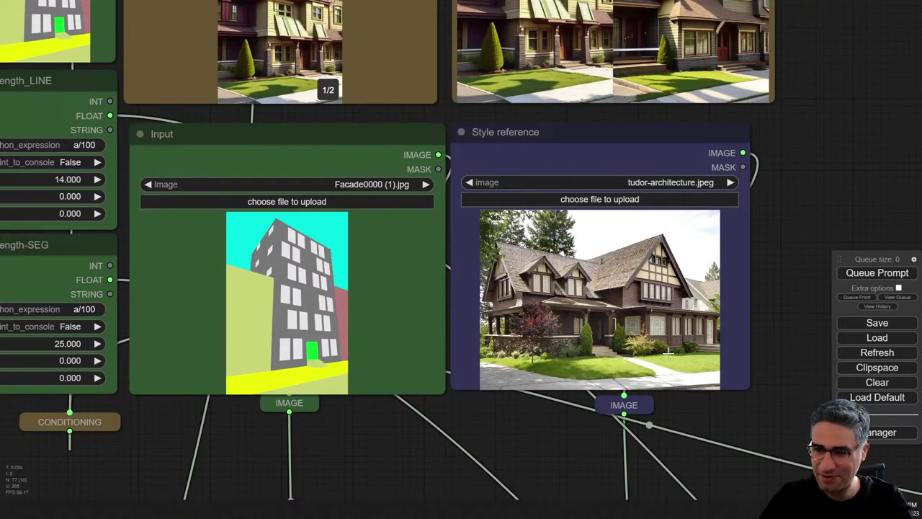
scroll(527, 325, "up", 10)
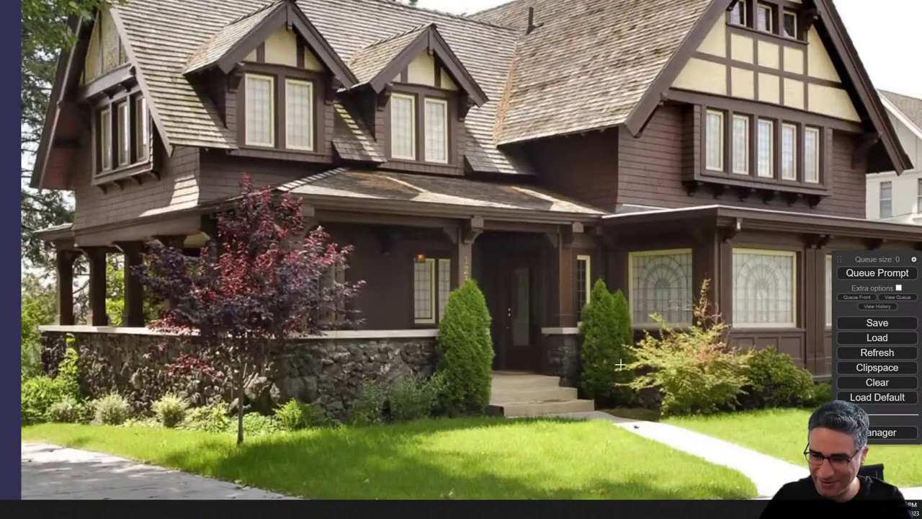
- Review the two saved Tudor-style facades alongside the segmentation input and the house photo
scroll(503, 368, "down", 9)
left_click_drag(801, 64, 797, 309)
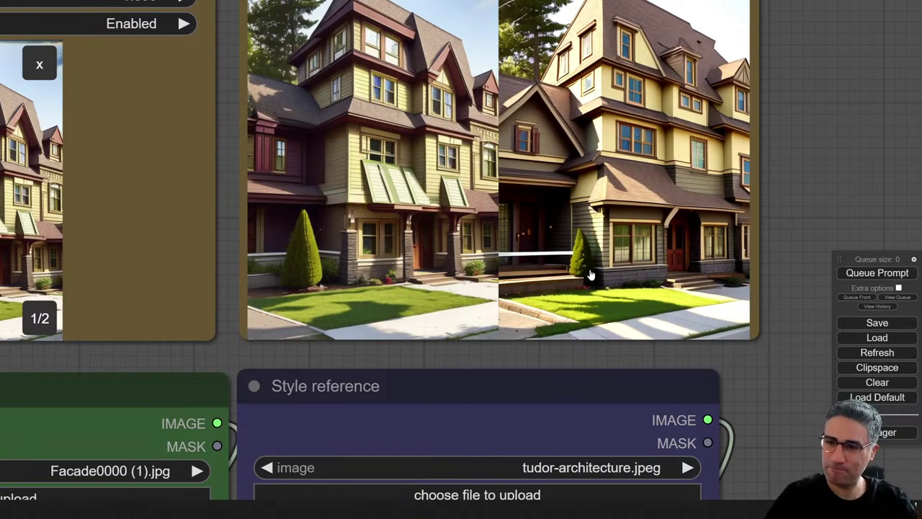
scroll(589, 275, "down", 6)
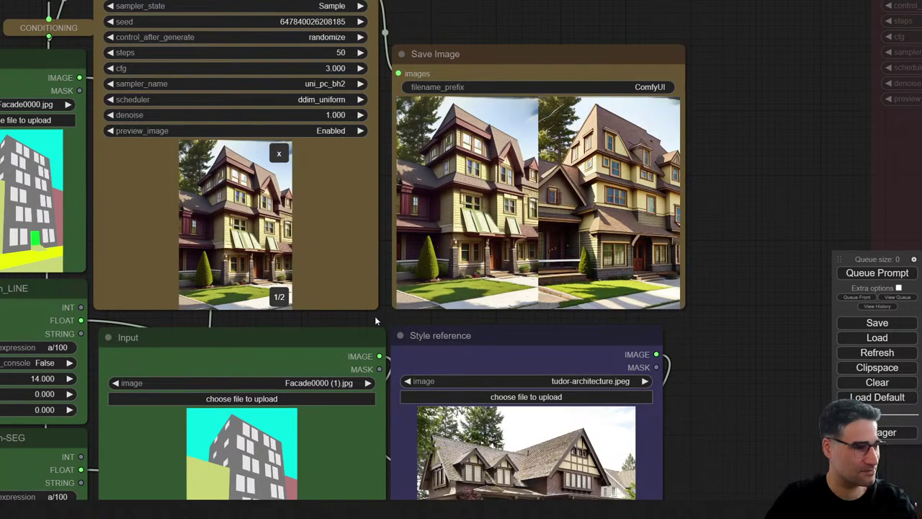
- Load types-of-architecture22-e1591789997343.jpg from the image folder into the Style reference node and queue the prompt
left_click_drag(374, 320, 442, 245)
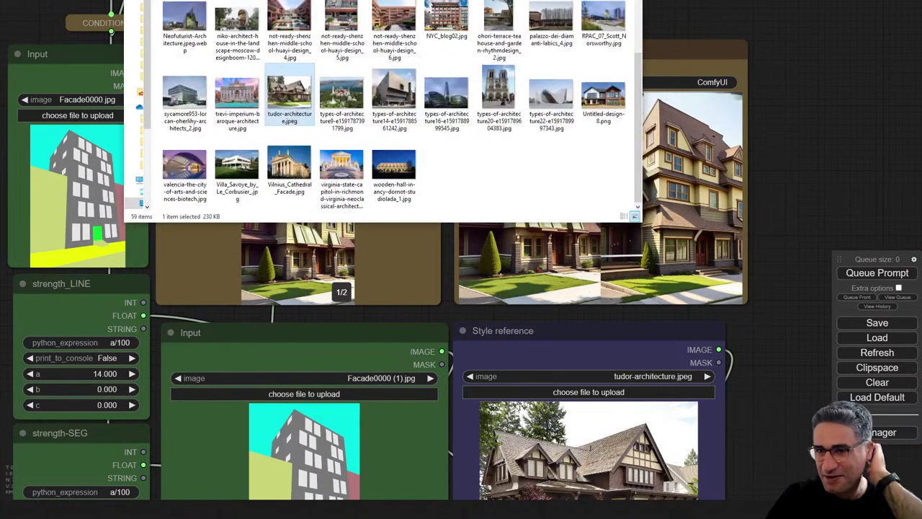
double_click(545, 107)
left_click_drag(759, 451, 770, 249)
scroll(614, 313, "up", 6)
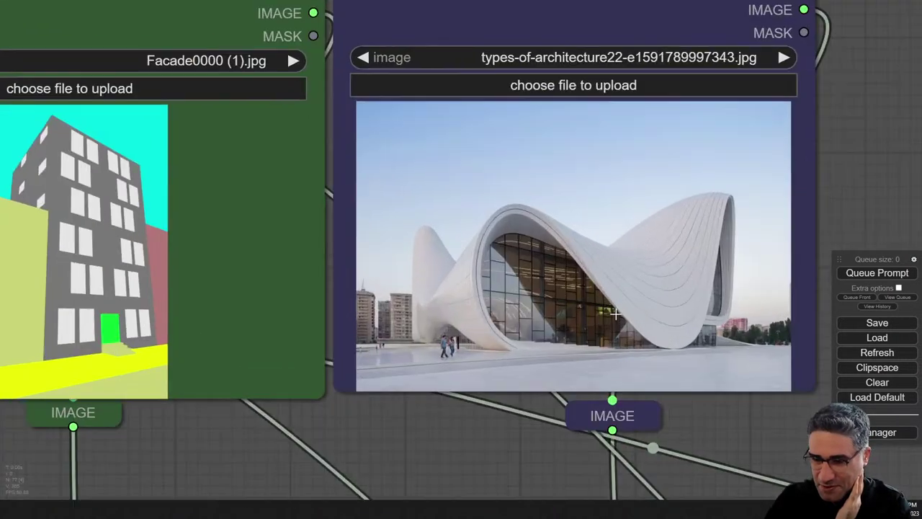
scroll(613, 315, "up", 2)
scroll(610, 317, "down", 4)
left_click(885, 274)
- Follow the sampler's running preview of the curved white facade and check it against the segmentation input and style reference
left_click_drag(855, 66, 805, 400)
left_click_drag(349, 341, 563, 344)
scroll(349, 344, "up", 3)
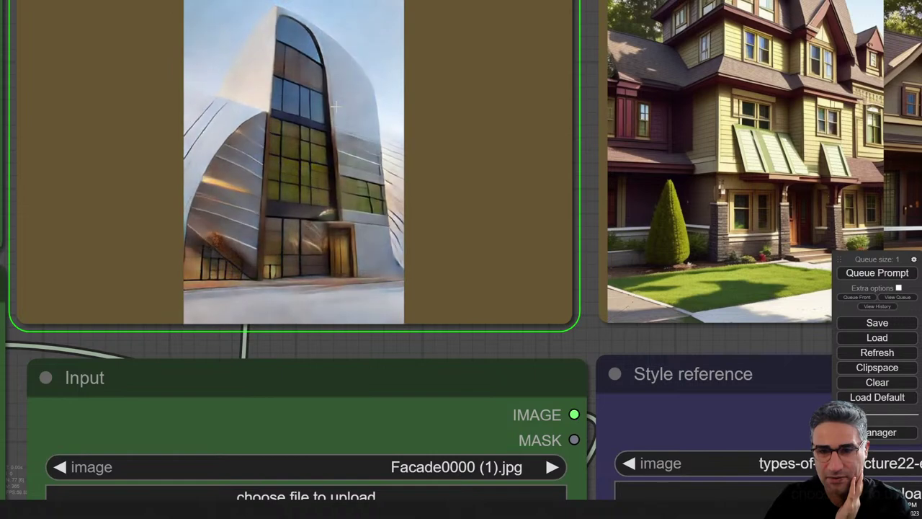
scroll(335, 107, "down", 4)
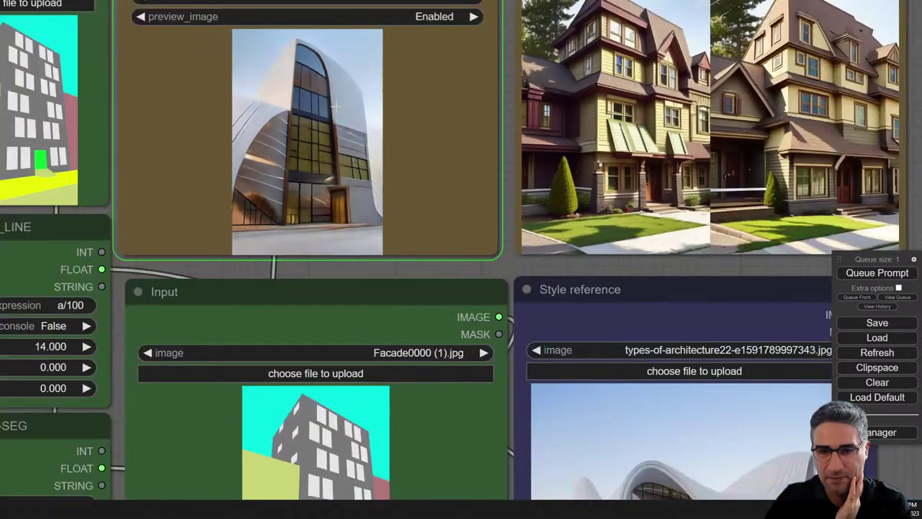
left_click_drag(505, 270, 436, 268)
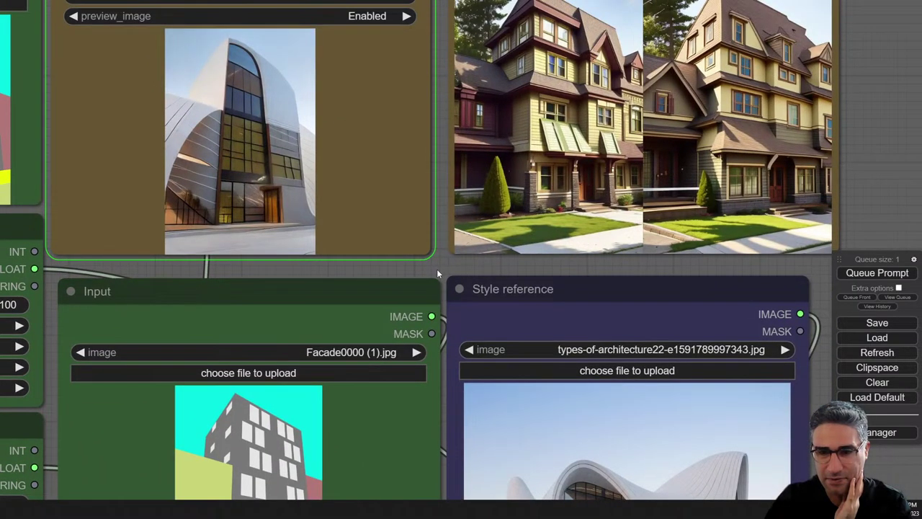
left_click_drag(436, 269, 435, 248)
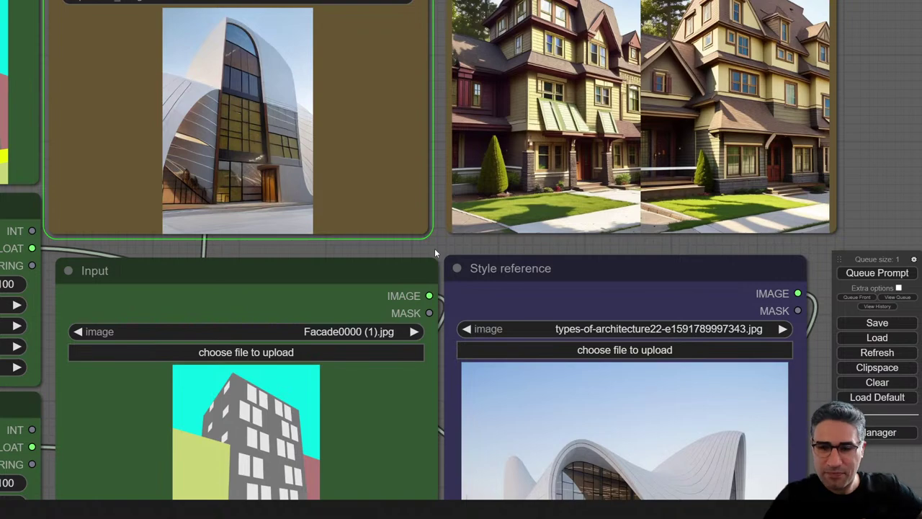
- Examine both curved white facades in the Save Image node and compare their shells and glazing with the style reference
left_click_drag(434, 247, 208, 320)
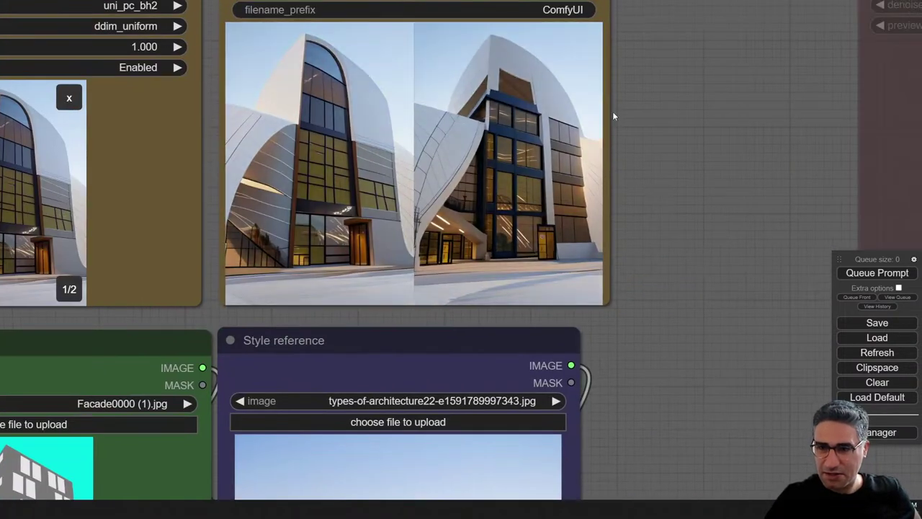
left_click_drag(712, 143, 735, 101)
scroll(736, 115, "down", 3)
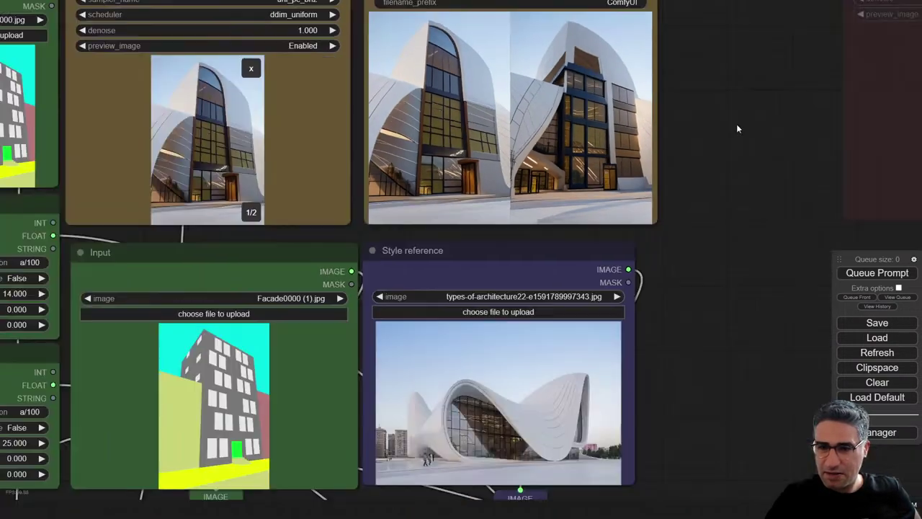
left_click_drag(729, 175, 732, 173)
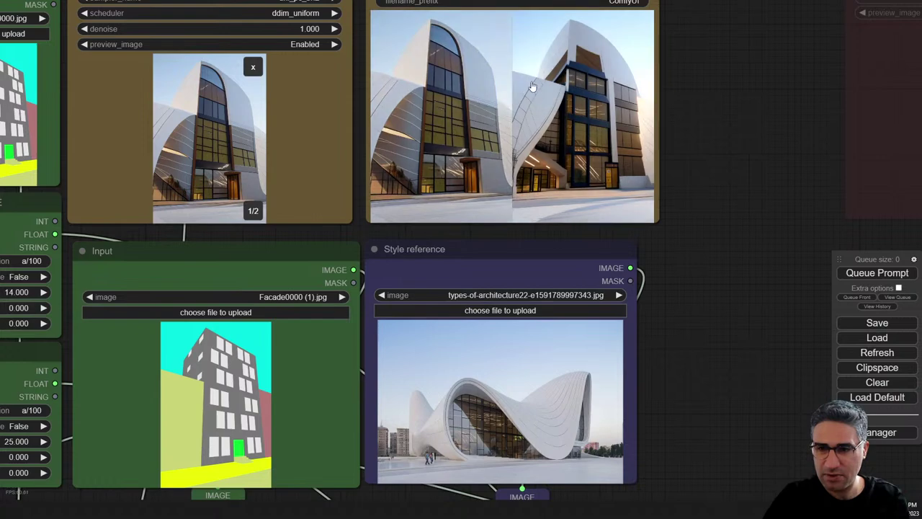
scroll(528, 80, "up", 5)
left_click_drag(797, 53, 781, 140)
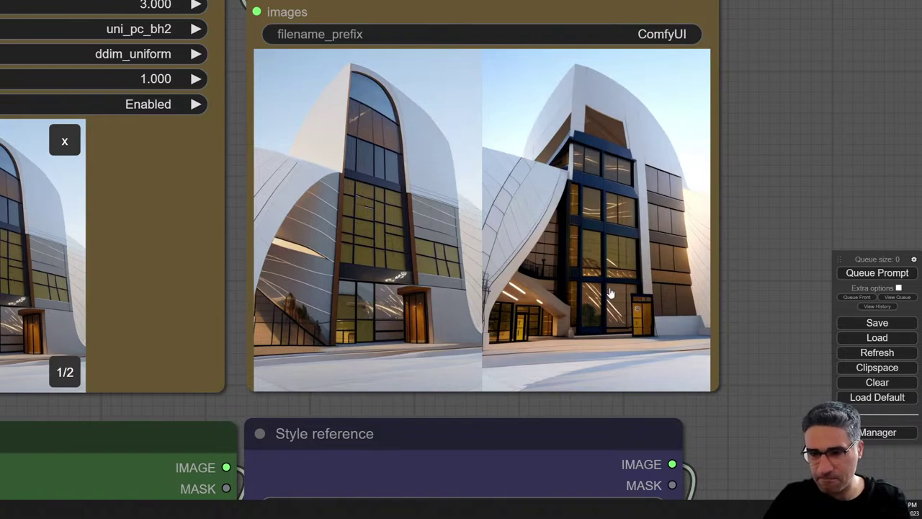
scroll(609, 293, "down", 8)
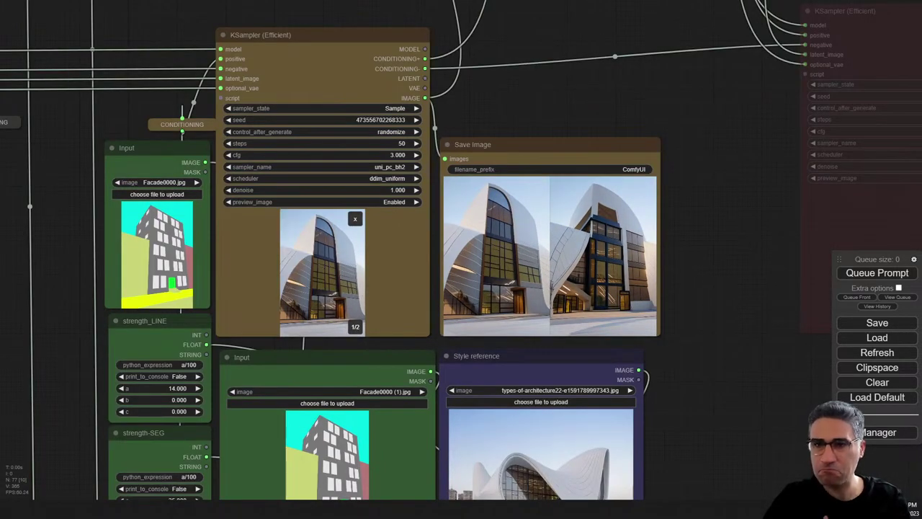
- Load sycamore953-lorcan-oherlihy-architects_2.jpg from the image folder into the Style reference node and queue the prompt
key("alt+Tab")
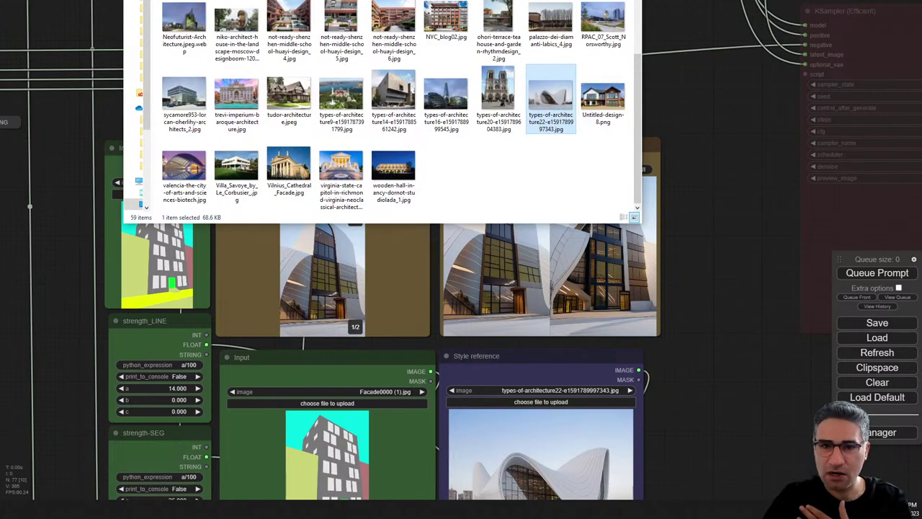
double_click(184, 97)
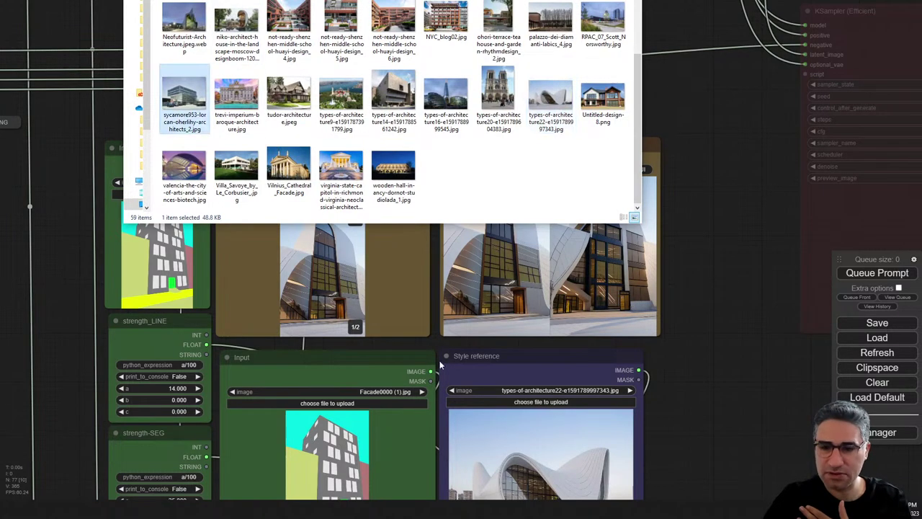
left_click_drag(689, 442, 722, 177)
scroll(540, 223, "up", 3)
scroll(542, 232, "up", 4)
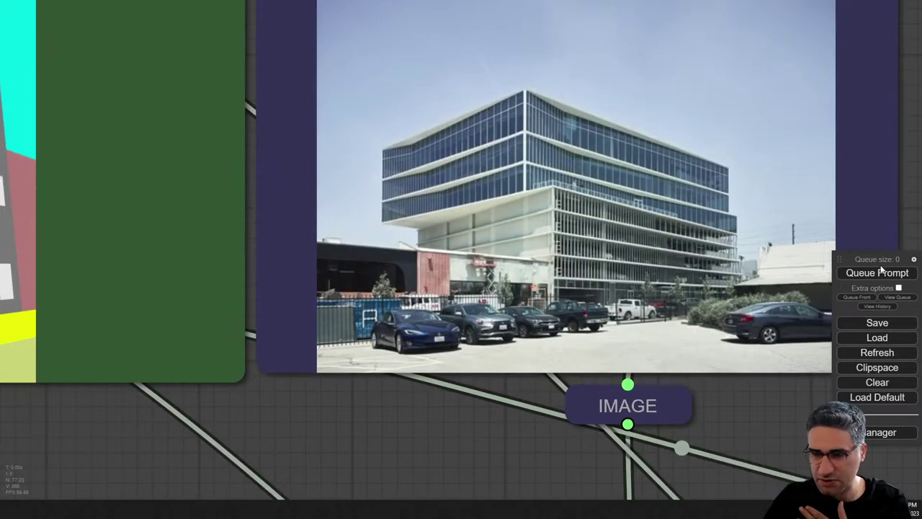
left_click(884, 273)
- Follow the sampler's preview of the glass office facade and compare it with the office building reference and segmentation input
scroll(548, 366, "down", 8)
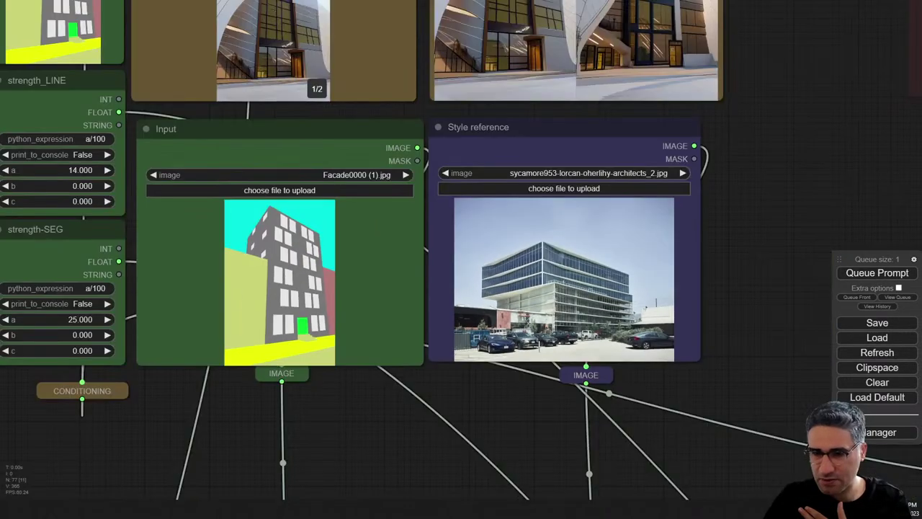
scroll(572, 346, "up", 5)
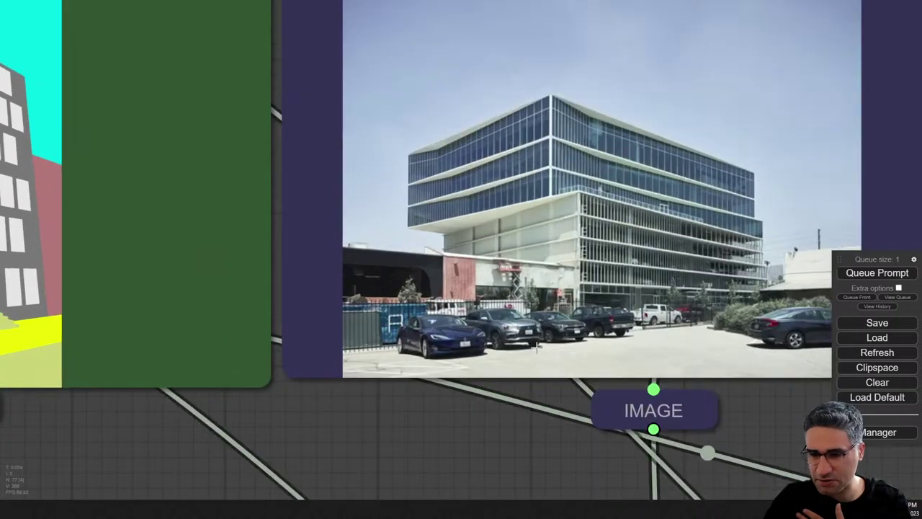
scroll(537, 348, "down", 7)
left_click_drag(775, 127, 818, 152)
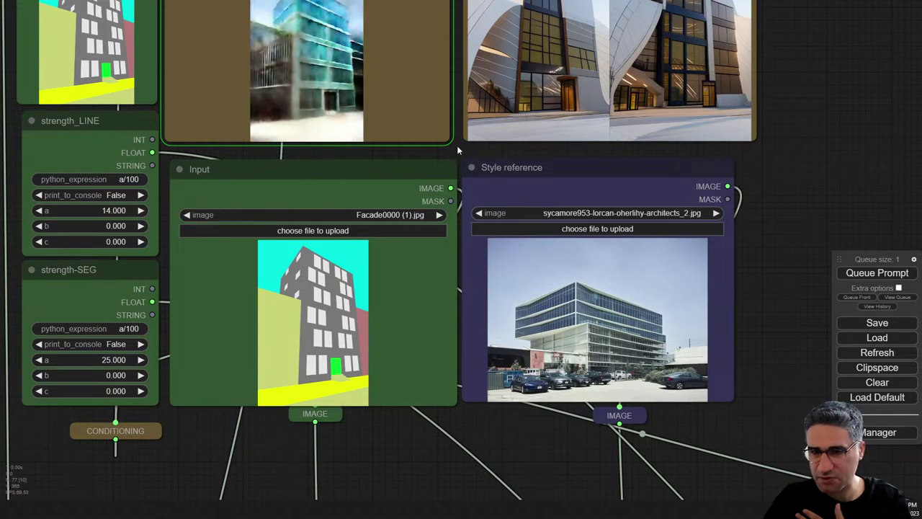
left_click_drag(458, 146, 478, 177)
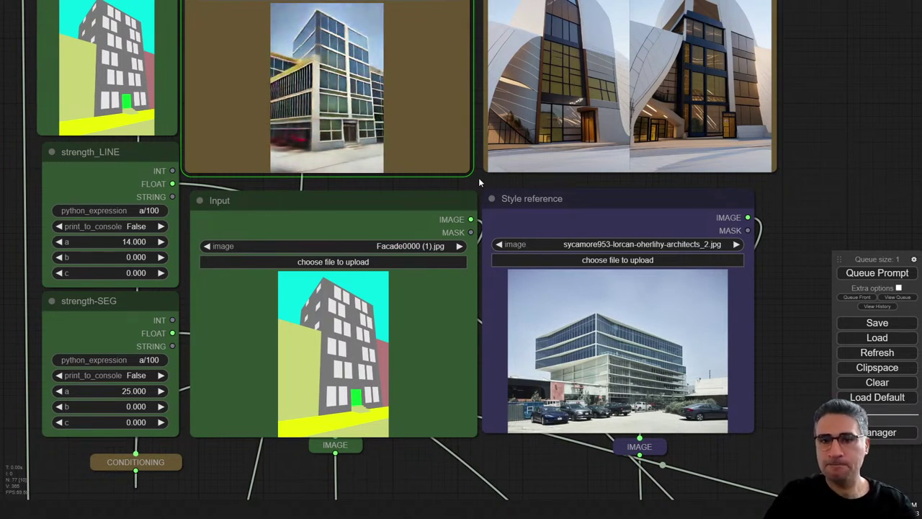
left_click_drag(478, 177, 531, 304)
scroll(408, 251, "up", 10)
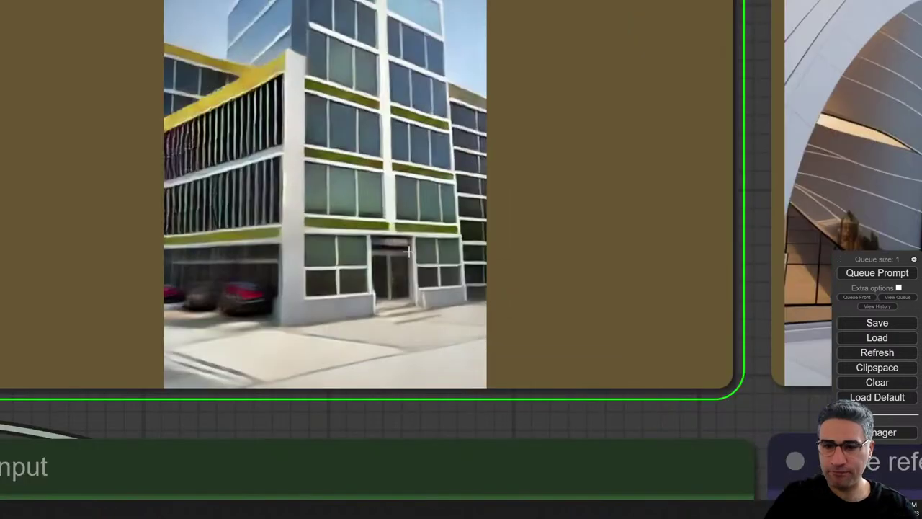
scroll(407, 250, "down", 5)
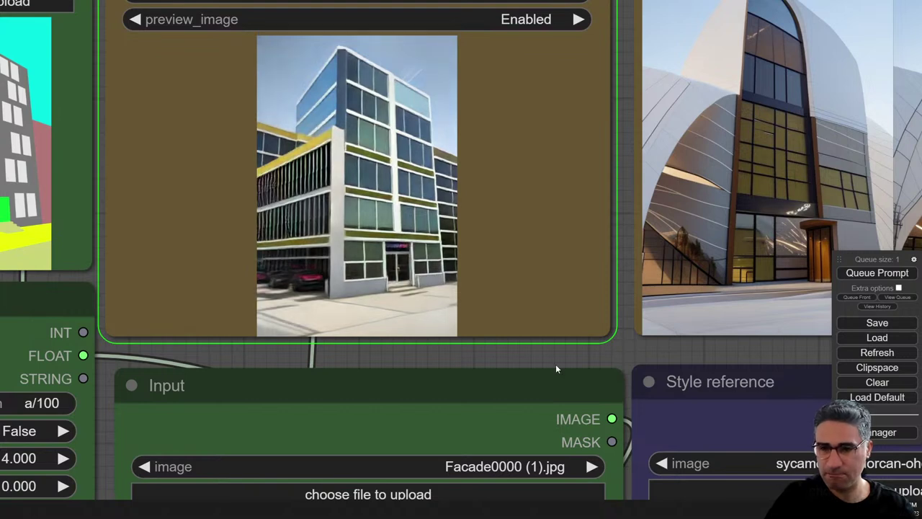
left_click_drag(589, 354, 552, 394)
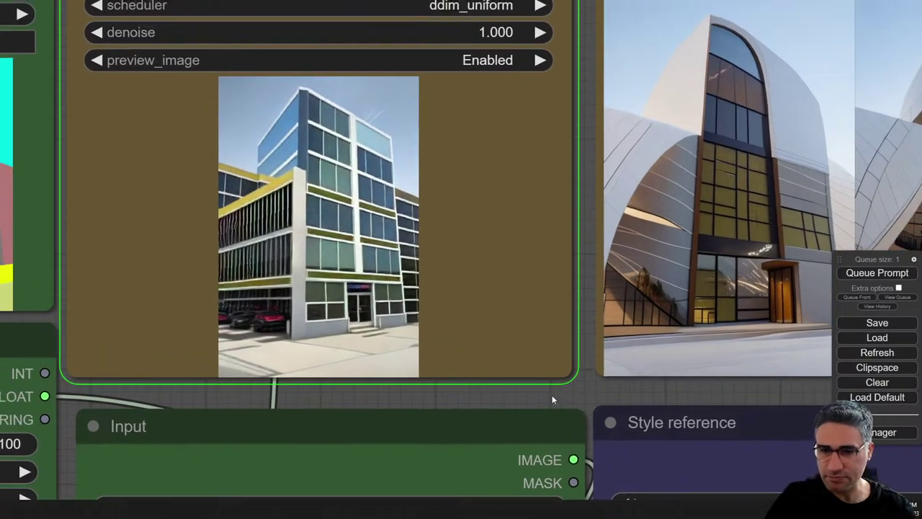
- Examine the style branch of the node graph, including the SEECoder, CLIP Vision, style model and Image Overlay nodes
scroll(552, 394, "down", 10)
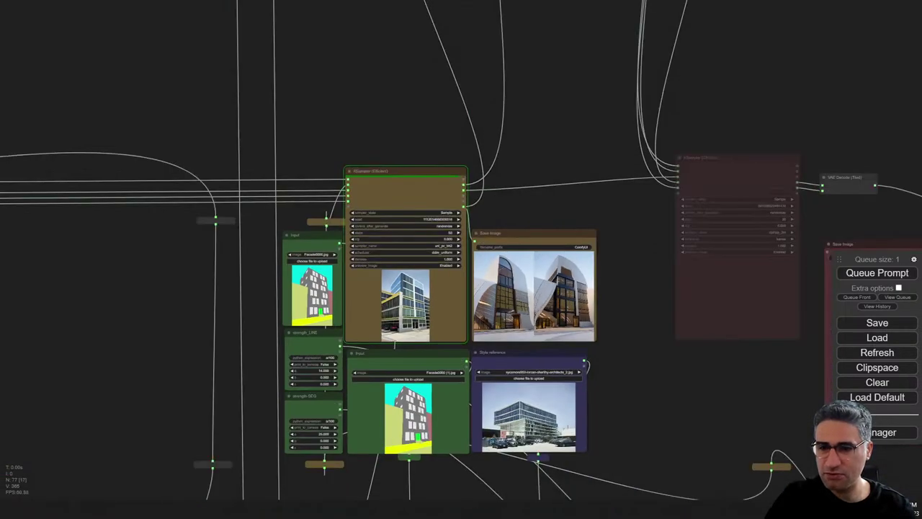
left_click_drag(690, 418, 645, 47)
scroll(590, 138, "down", 6)
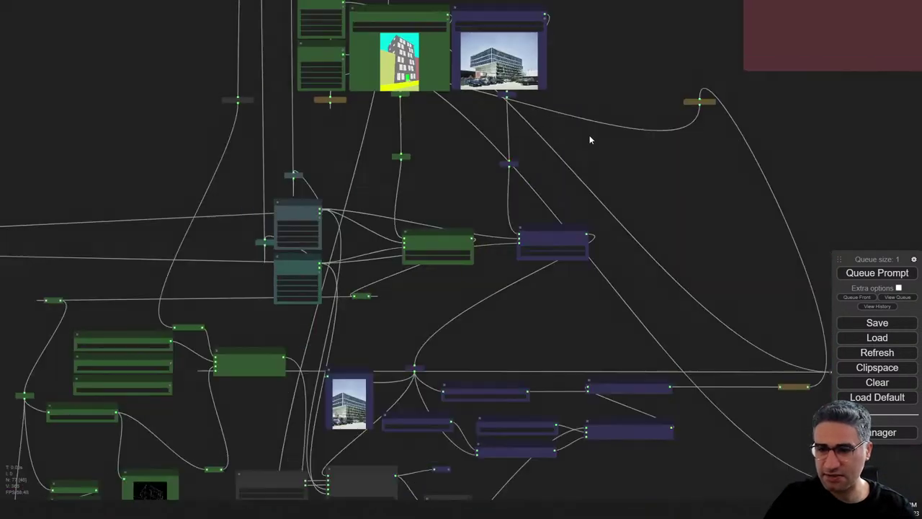
left_click_drag(574, 309, 278, 481)
left_click_drag(307, 404, 570, 28)
left_click_drag(434, 139, 405, 270)
scroll(488, 27, "up", 12)
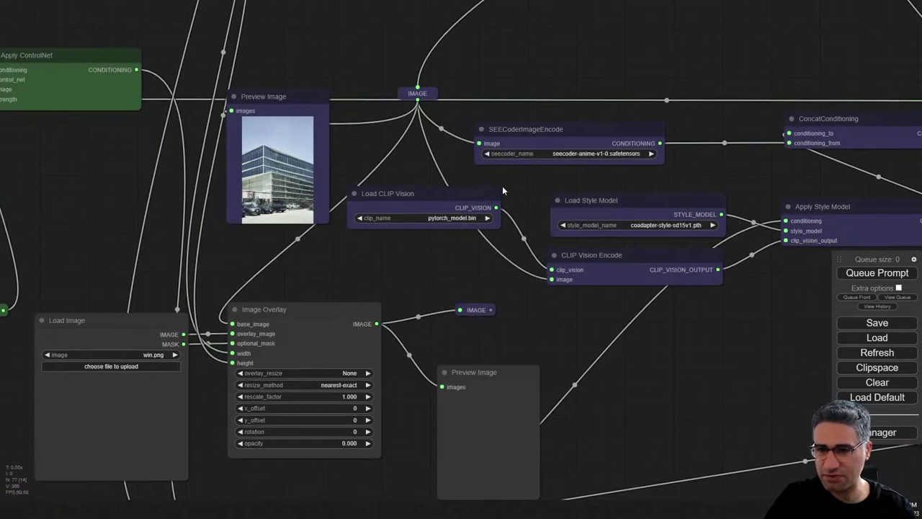
scroll(486, 212, "down", 4)
scroll(486, 213, "down", 3)
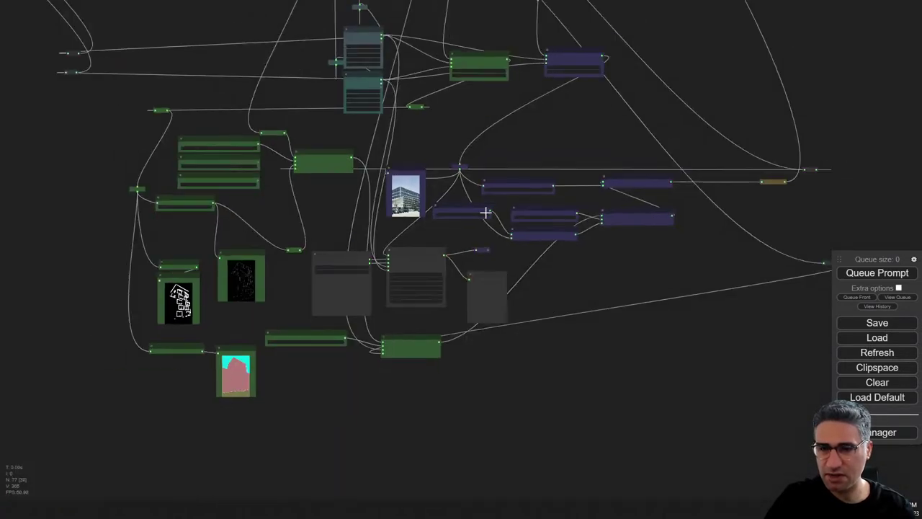
- Inspect the Efficient Loader node's checkpoint, VAE and prompt settings
left_click_drag(200, 69, 269, 395)
left_click_drag(340, 185, 565, 339)
scroll(229, 260, "up", 11)
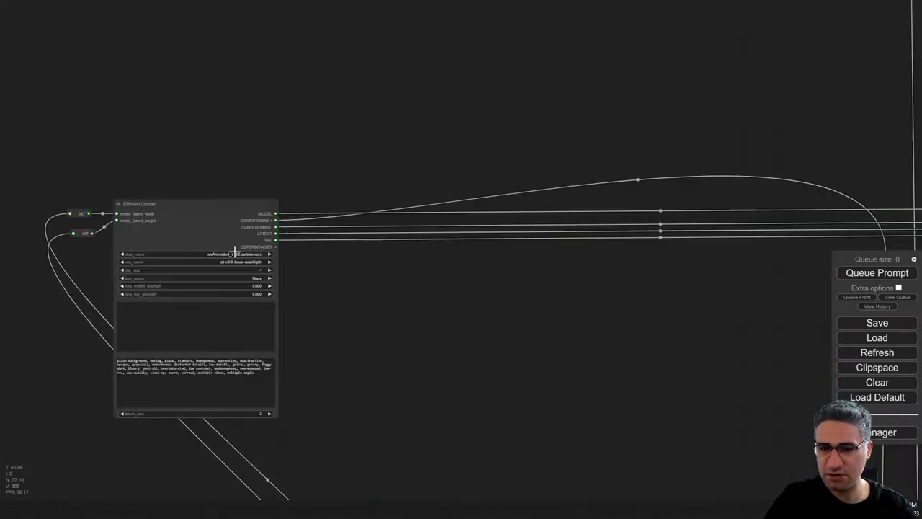
left_click_drag(768, 345, 108, 321)
scroll(207, 308, "down", 4)
scroll(207, 308, "down", 2)
left_click_drag(272, 308, 7, 38)
- Compare both glass office facades in the Save Image node with the segmentation input and office building reference
scroll(394, 199, "up", 6)
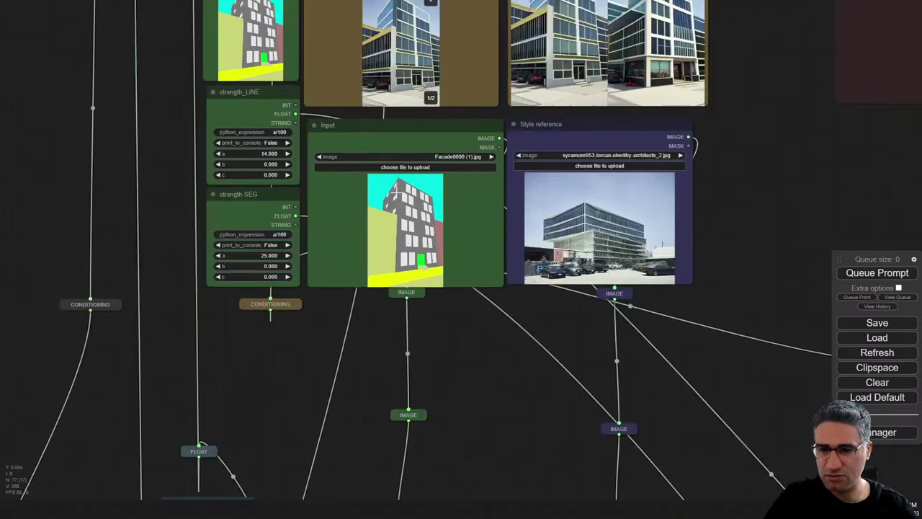
left_click_drag(811, 107, 800, 236)
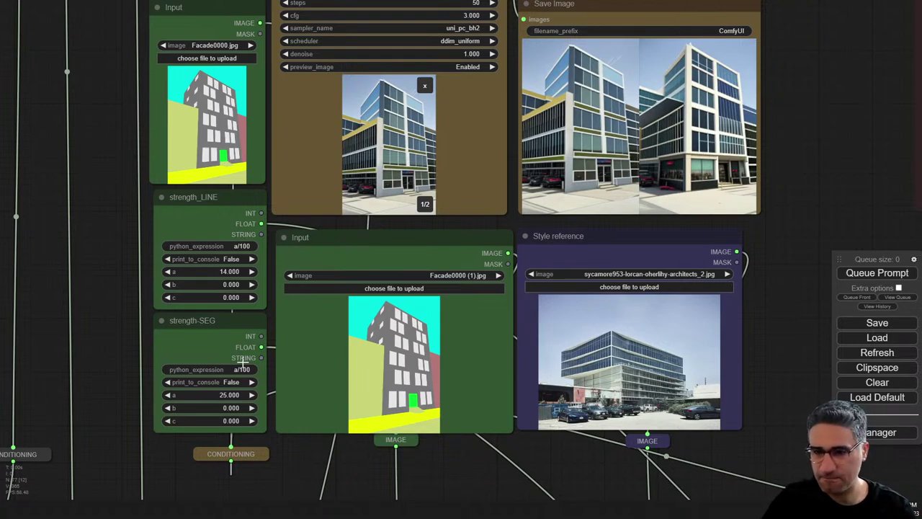
scroll(749, 252, "up", 5)
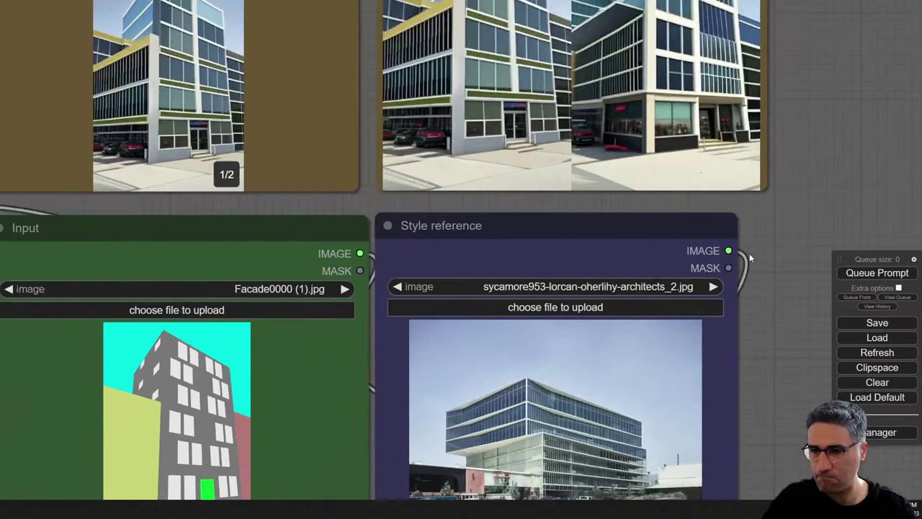
left_click_drag(812, 123, 790, 229)
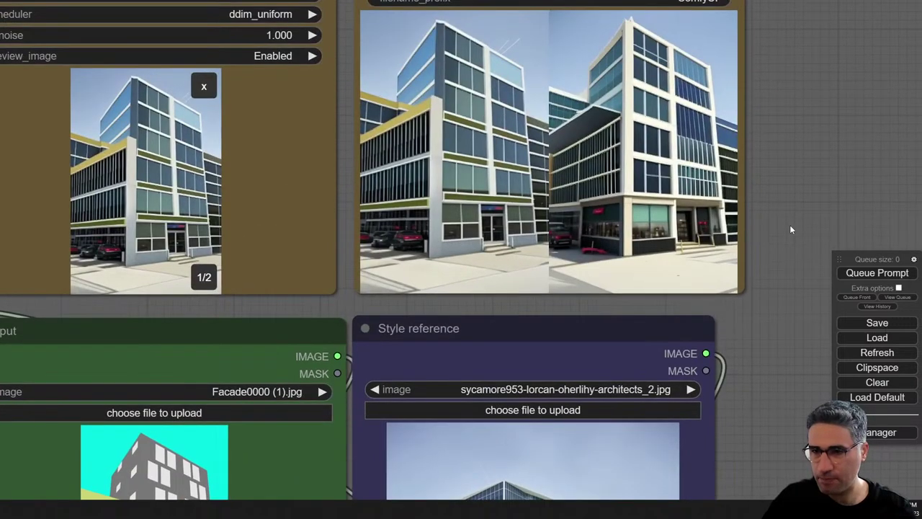
left_click_drag(790, 224, 784, 24)
left_click_drag(789, 173, 796, 433)
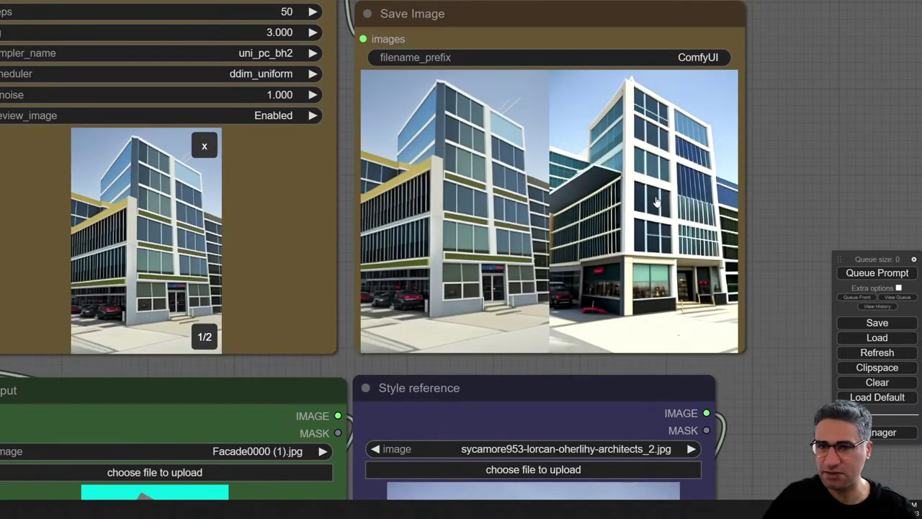
- Load niko-architect-house-in-the-landscape-moscow-designboom-1200.jpg from the image folder into the Style reference node
key("alt+Tab")
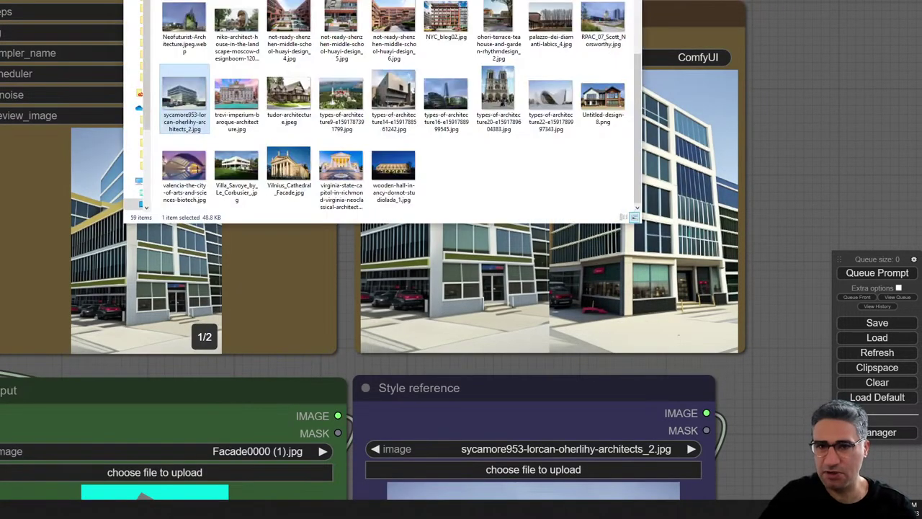
left_click_drag(236, 32, 552, 497)
left_click_drag(785, 435, 757, 132)
scroll(552, 279, "up", 6)
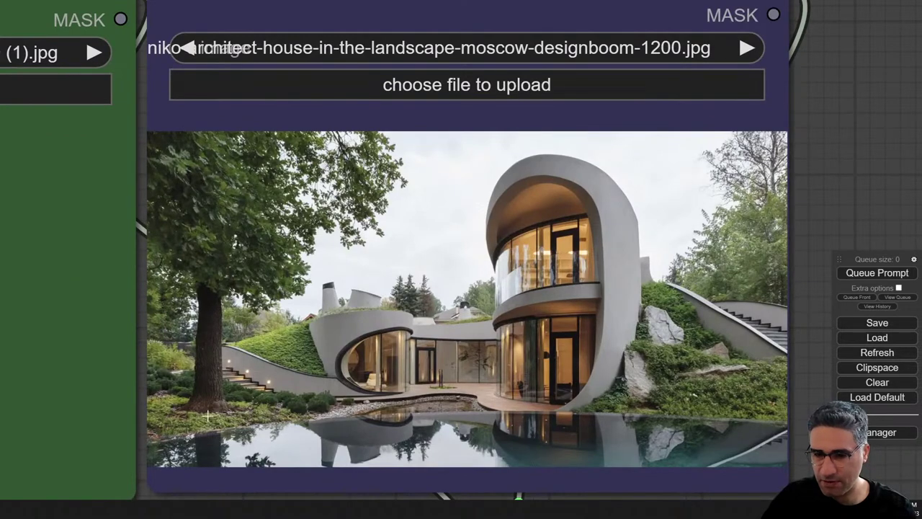
- Generate facade renders with the curved landscape house as style reference and follow the sampler preview
left_click(877, 272)
left_click_drag(857, 100, 785, 245)
scroll(785, 246, "down", 6)
scroll(844, 155, "down", 2)
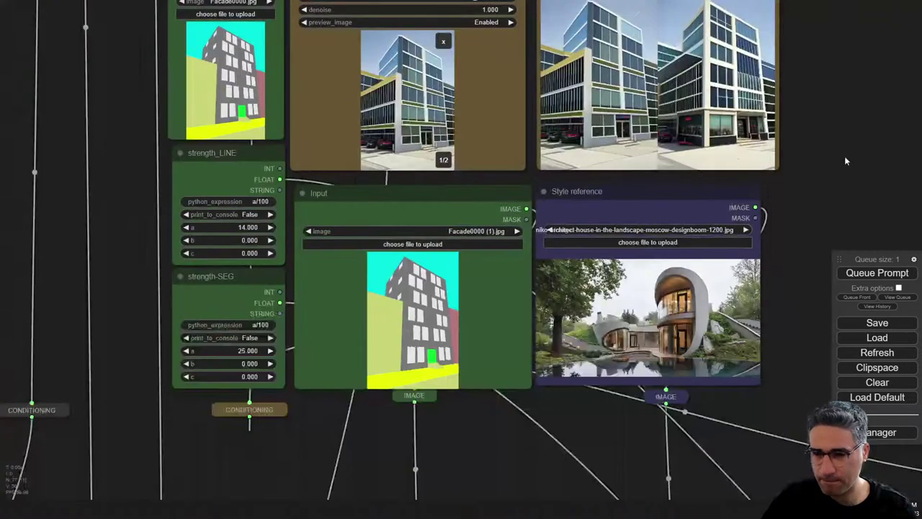
left_click_drag(844, 154, 770, 262)
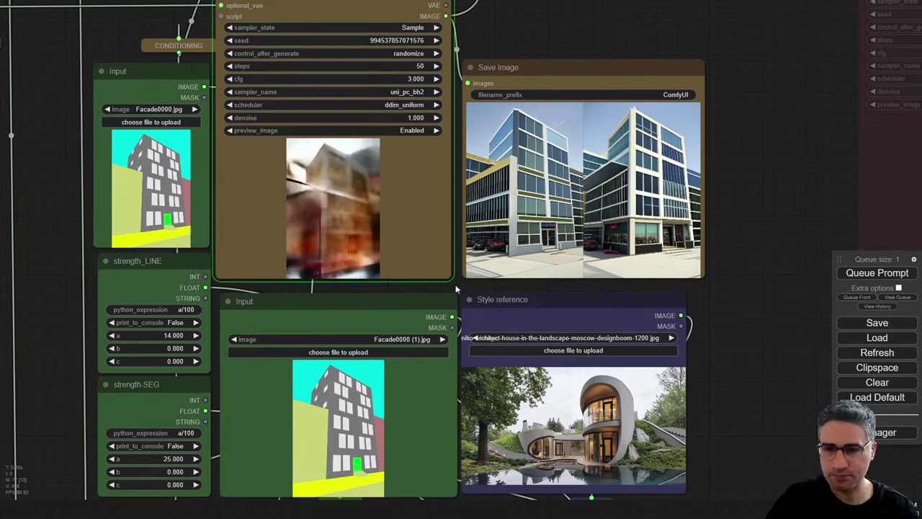
scroll(345, 211, "up", 6)
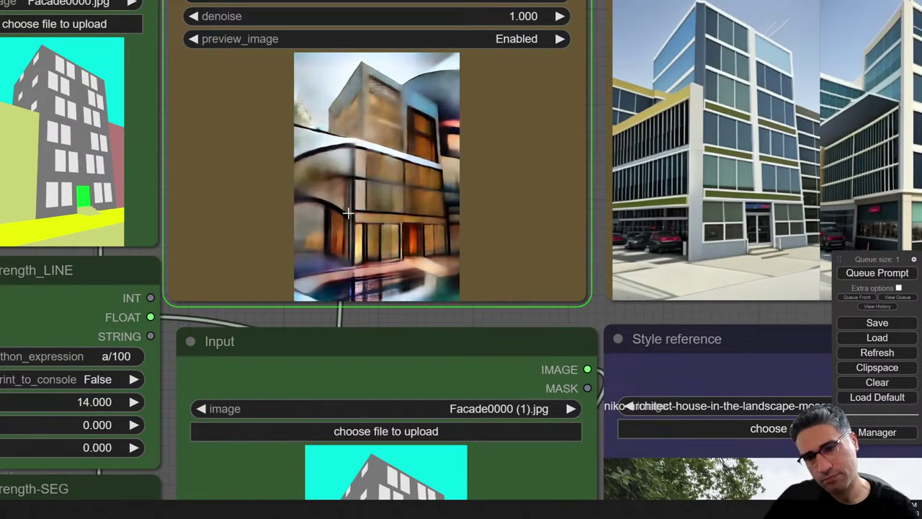
left_click_drag(601, 314, 457, 304)
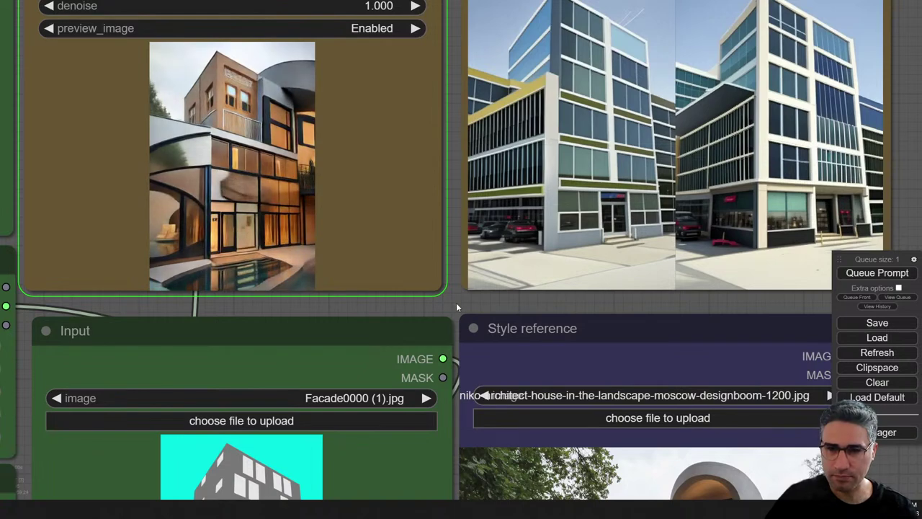
left_click_drag(456, 303, 379, 240)
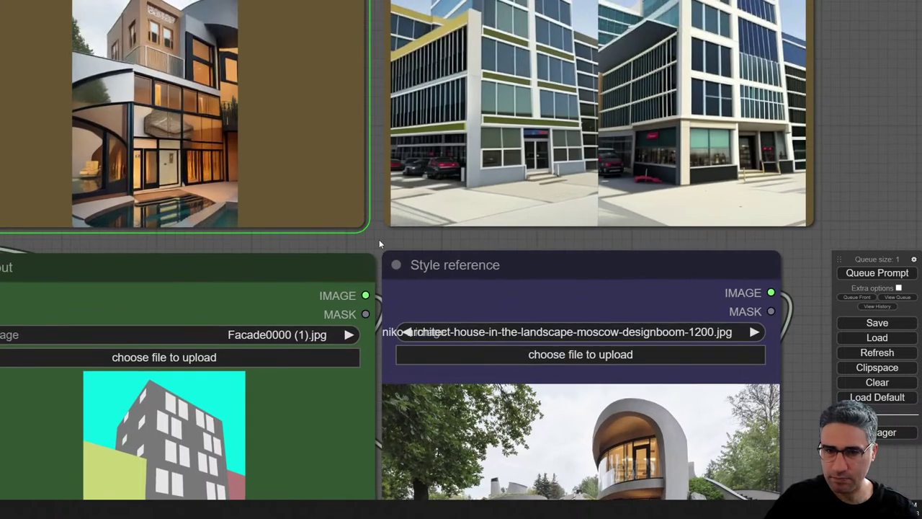
scroll(392, 237, "down", 2)
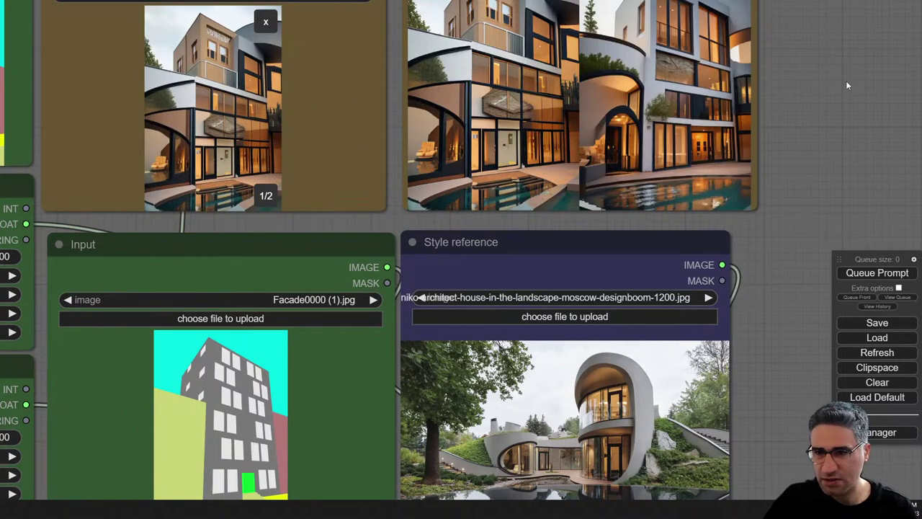
- Enlarge the second curved-style facade in the Save Image node, flip repeatedly between both renders to compare them, and return to the side-by-side view
left_click_drag(846, 82, 841, 88)
scroll(821, 148, "up", 5)
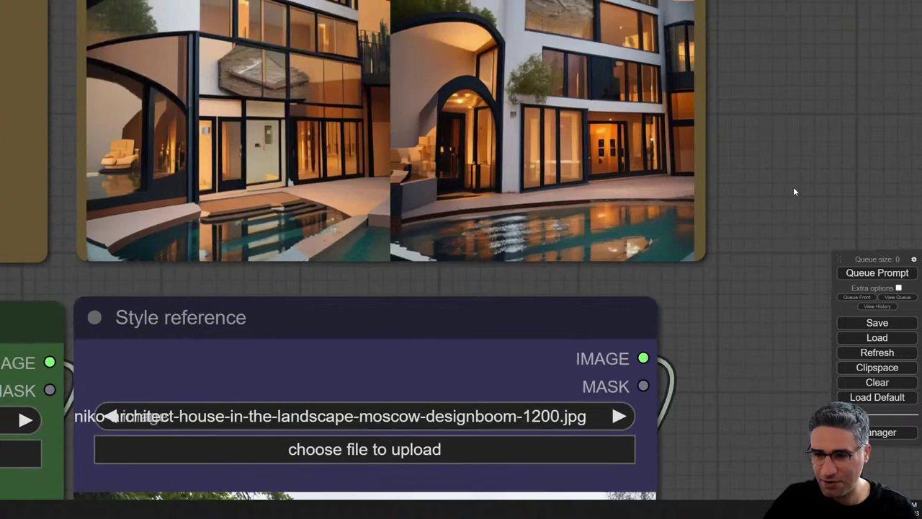
left_click(535, 228)
left_click_drag(807, 151, 883, 299)
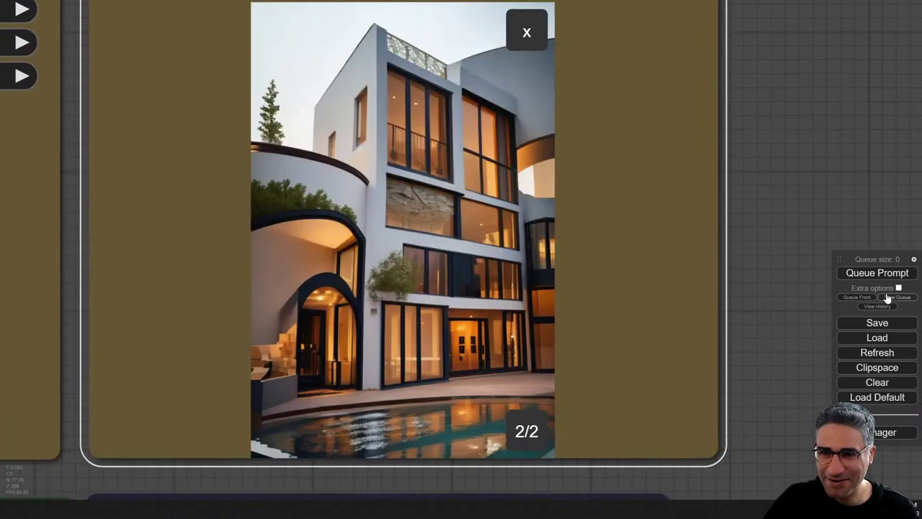
left_click_drag(824, 215, 828, 239)
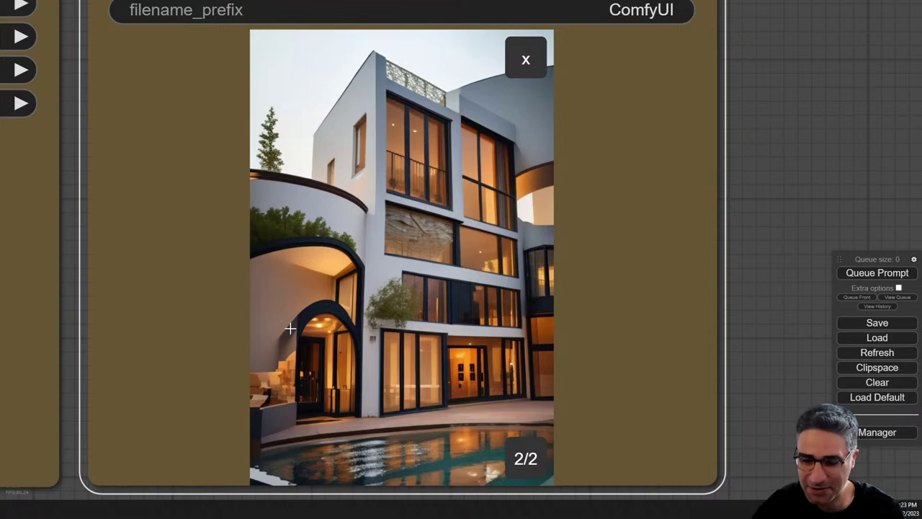
key("Left")
key("Right")
key("Left")
key("Right")
key("Left")
key("Right")
key("Left")
key("Right")
key("Left")
key("Right")
key("Left")
key("Right")
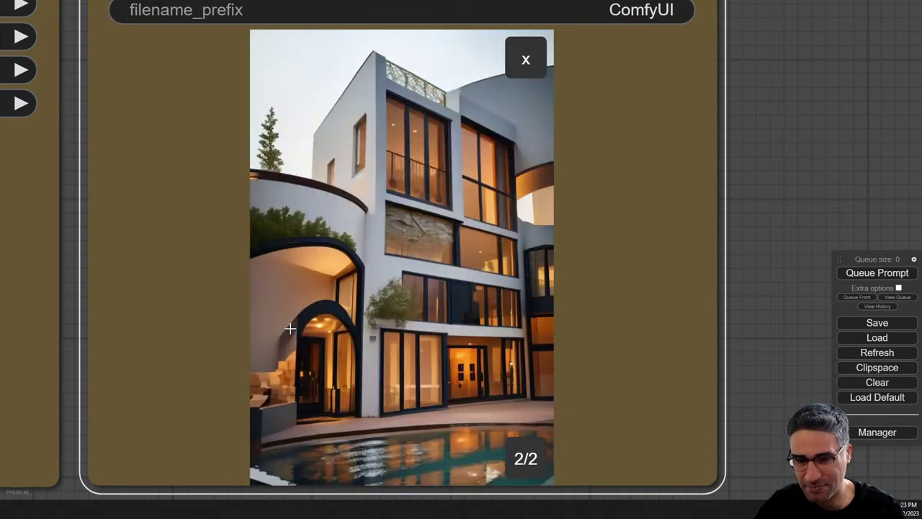
left_click(539, 62)
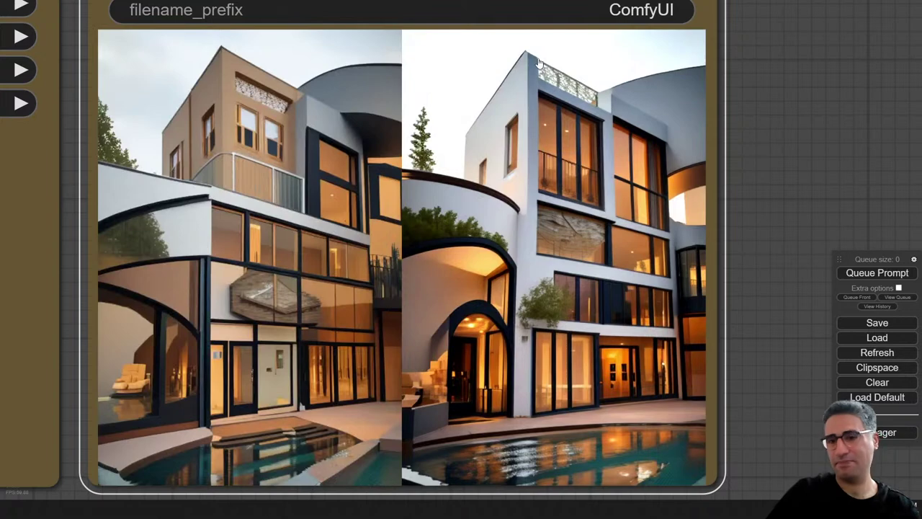
- Load Baederarchitektur-Binz_1658.jpg from the image folder into the Style reference node
scroll(725, 96, "down", 4)
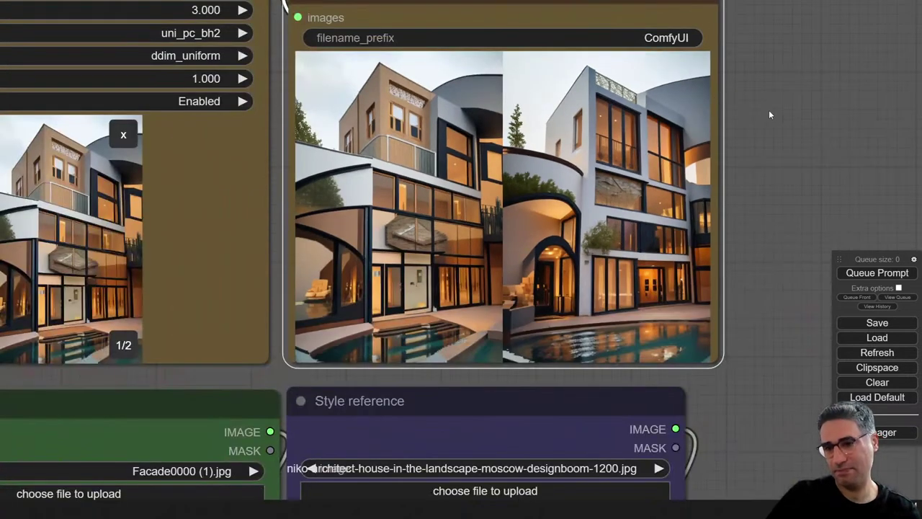
scroll(771, 110, "down", 4)
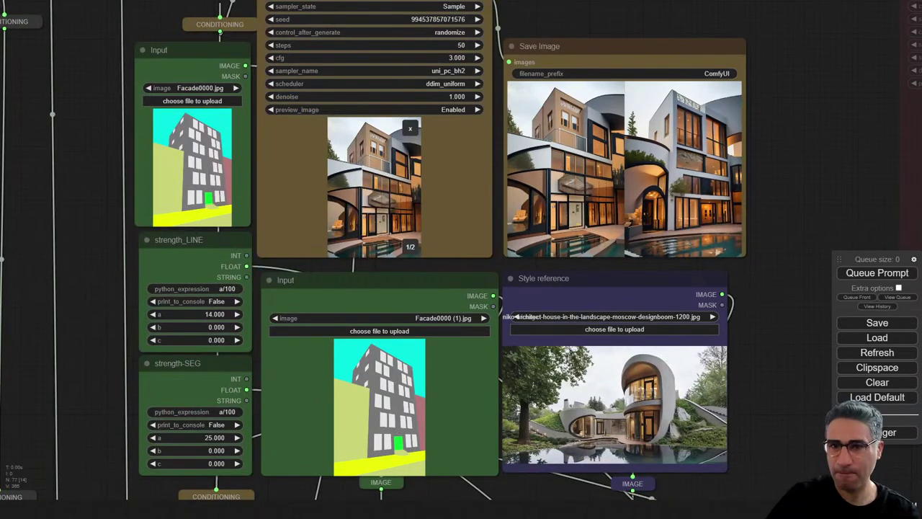
key("alt+Tab")
scroll(443, 29, "up", 5)
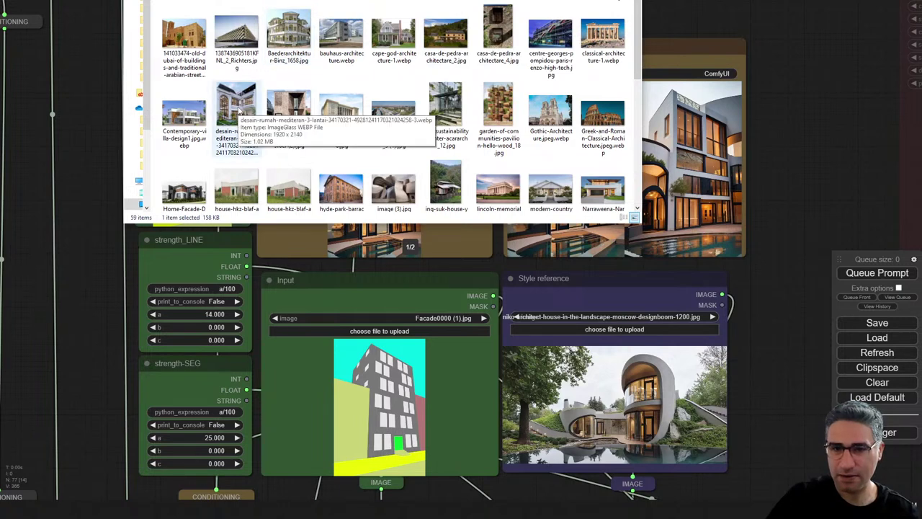
left_click_drag(288, 25, 625, 421)
scroll(624, 415, "up", 10)
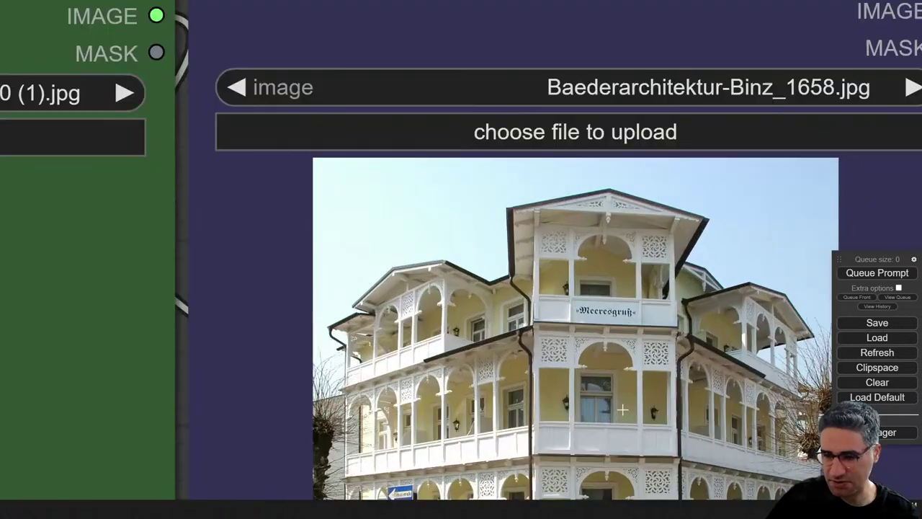
scroll(624, 409, "up", 5)
scroll(624, 408, "down", 4)
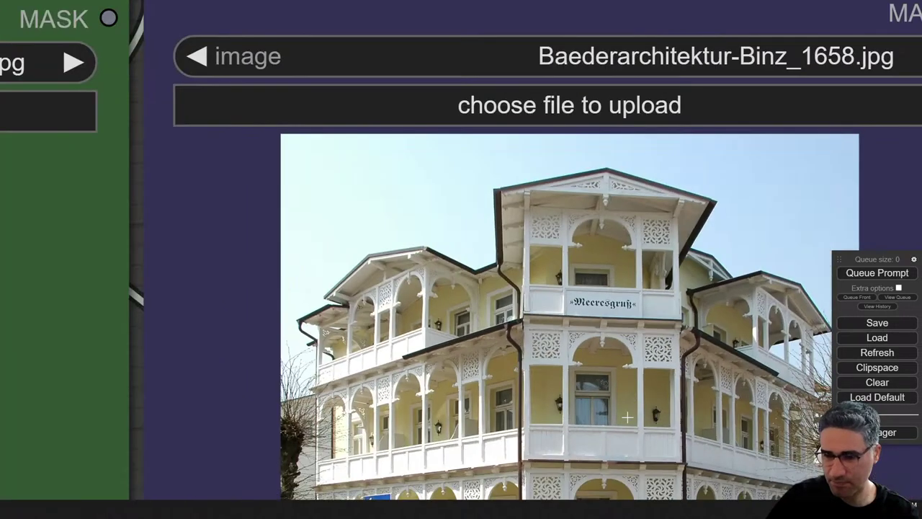
- Generate facade renders in the style of the Binz resort building and follow them through the sampler preview to the Save Image node
left_click(899, 275)
scroll(619, 339, "down", 3)
scroll(396, 246, "down", 3)
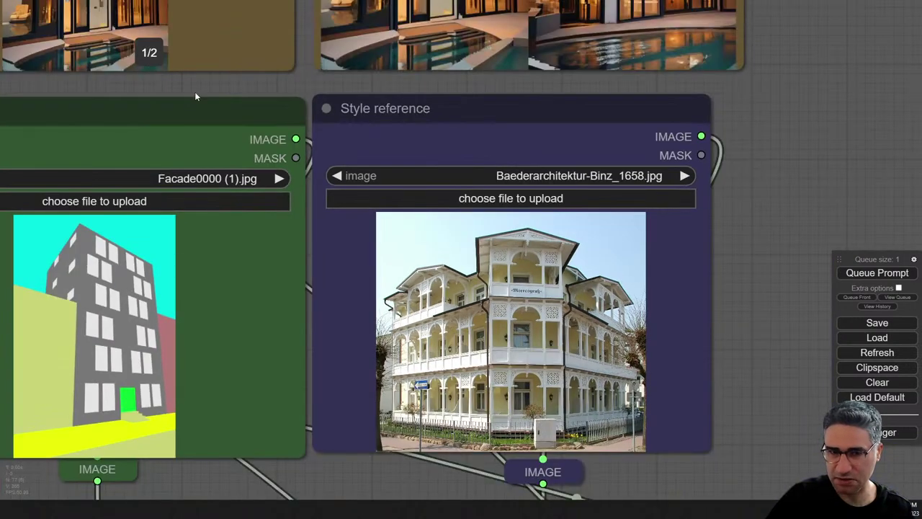
left_click_drag(195, 91, 431, 340)
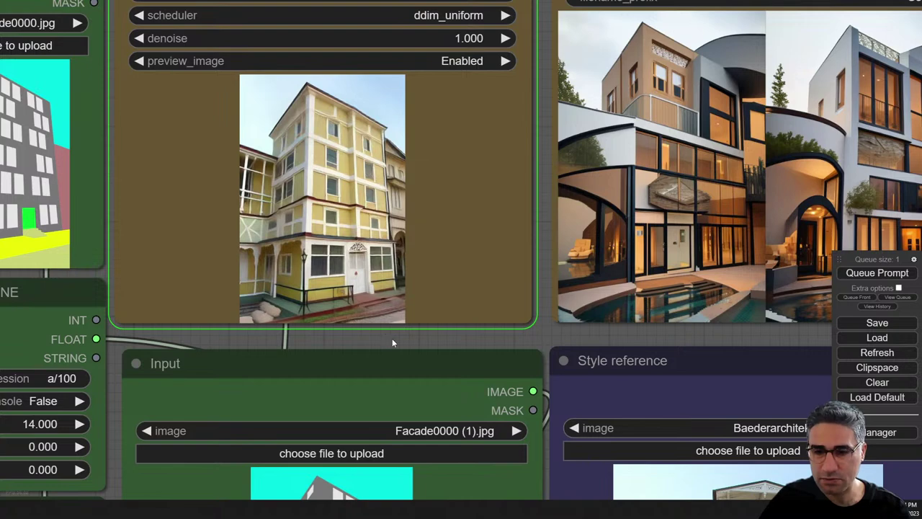
left_click_drag(392, 343, 6, 327)
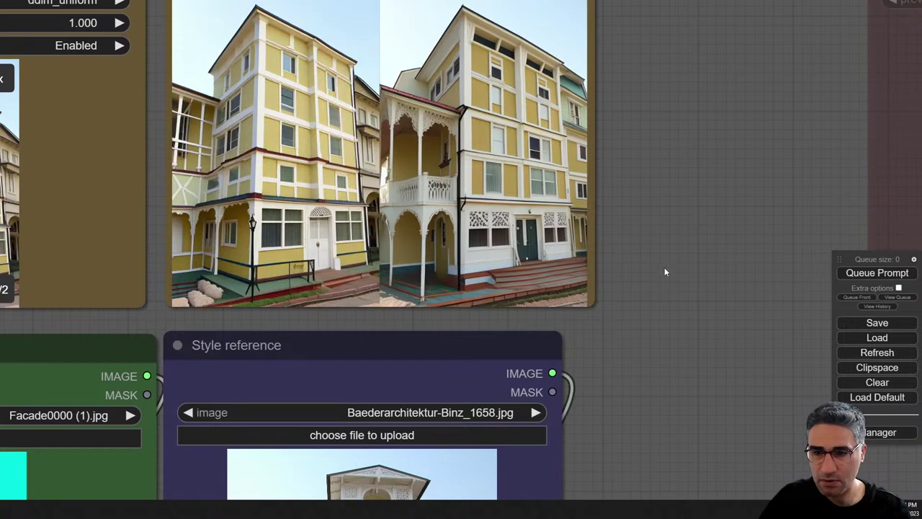
left_click_drag(661, 279, 649, 395)
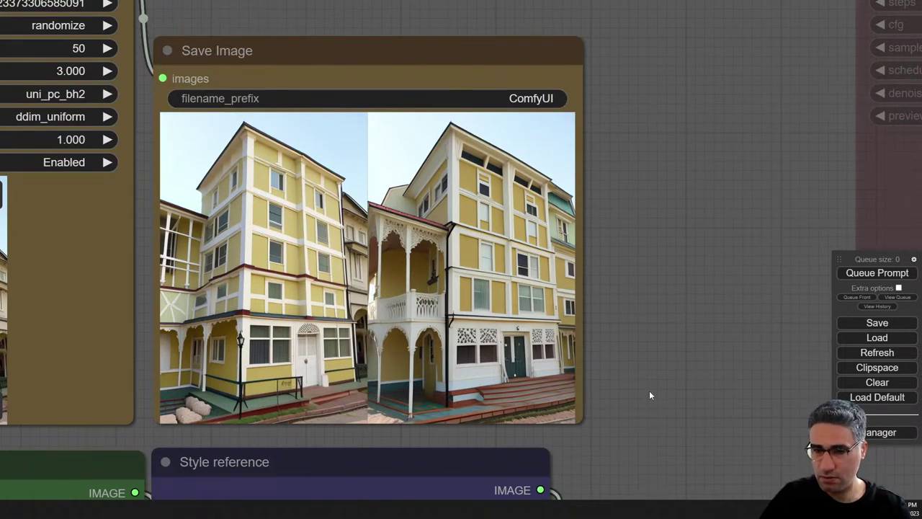
left_click_drag(649, 390, 650, 390)
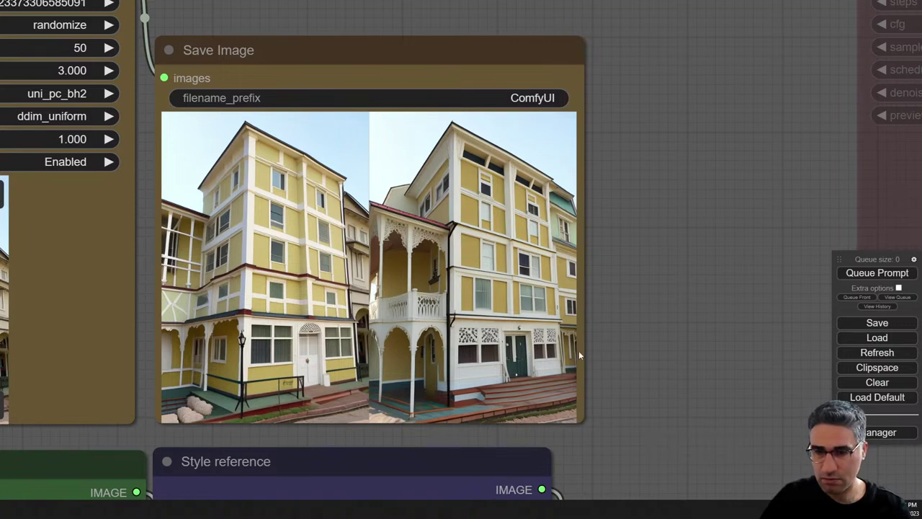
- Enlarge the first yellow facade in the Save Image node, flip between both renders, and compare them with the Binz style reference
left_click(264, 260)
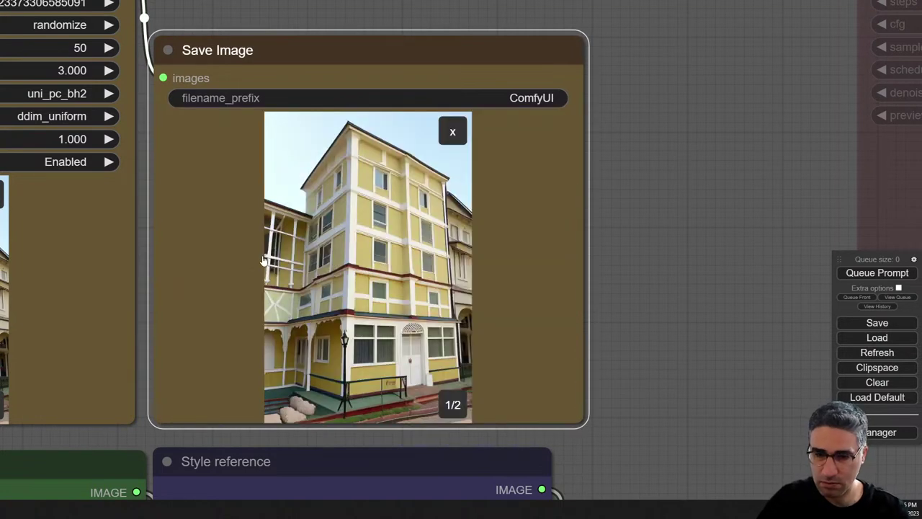
key("Right")
key("Right")
key("Right")
key("Right")
key("Right")
key("Right")
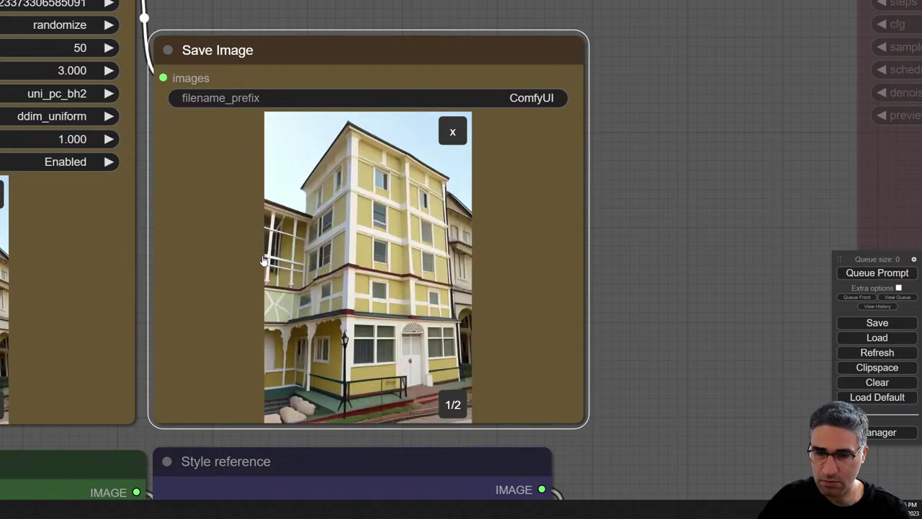
key("Right")
key("Right")
key("Right")
key("Right")
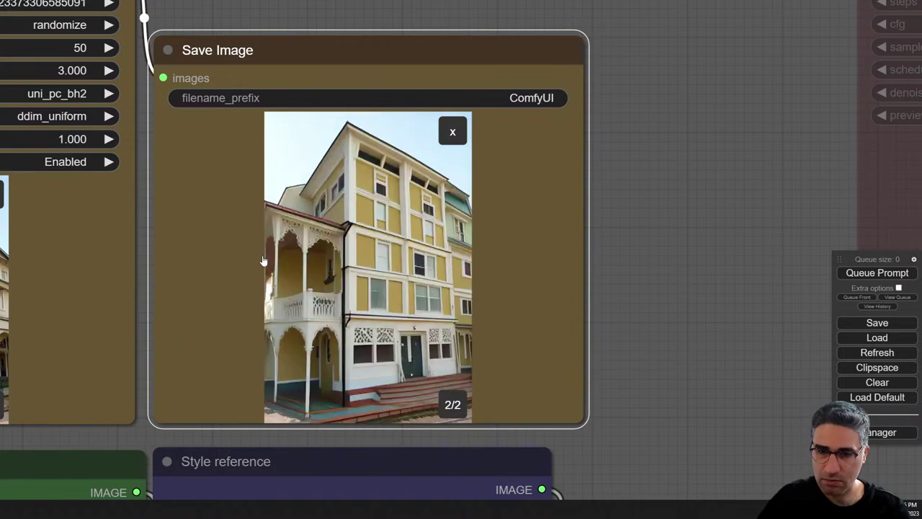
key("Right")
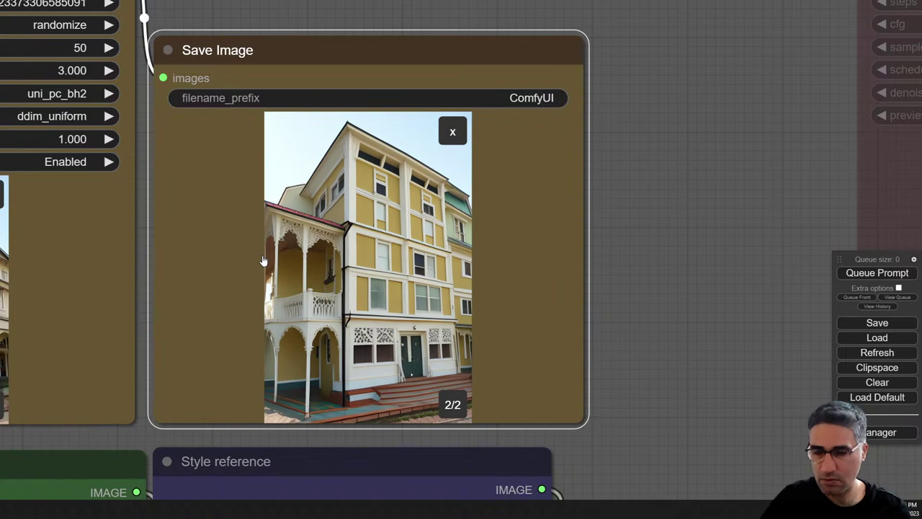
left_click_drag(675, 293, 679, 98)
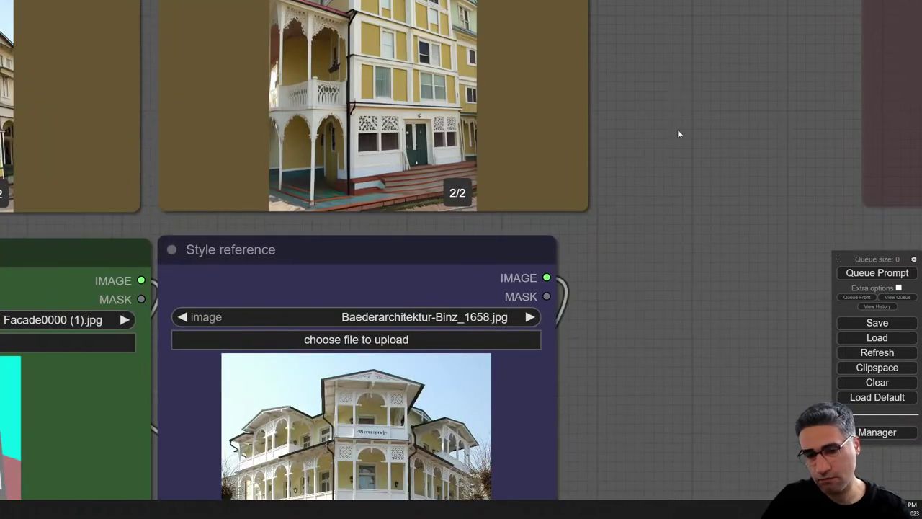
left_click_drag(678, 130, 691, 48)
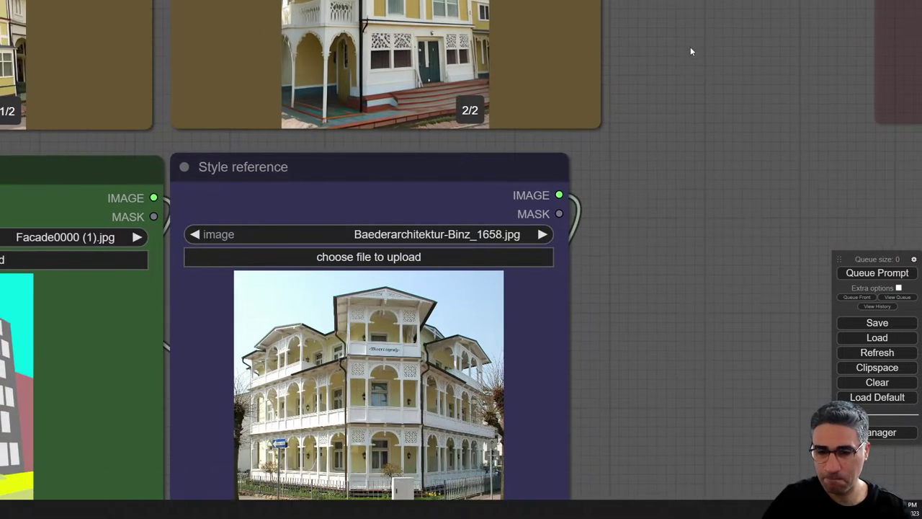
scroll(688, 78, "down", 4)
left_click_drag(687, 89, 687, 288)
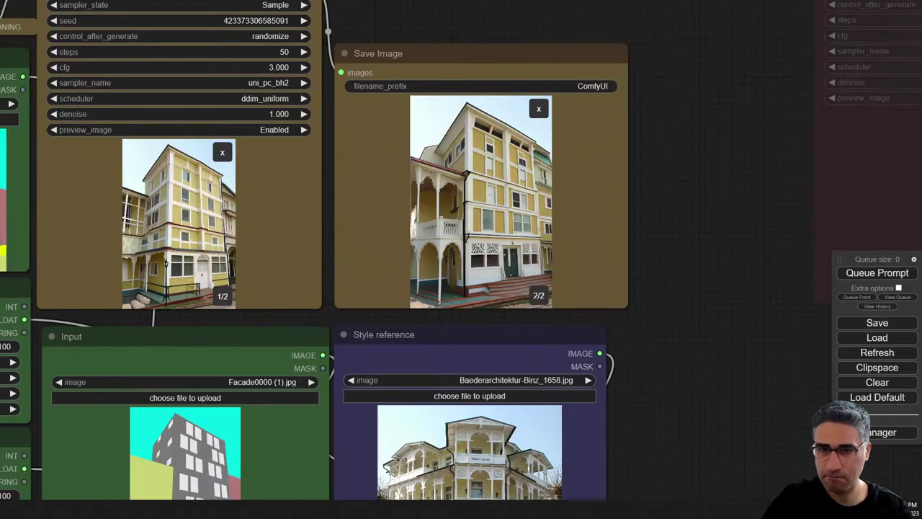
- Load 398000.jpg from the image folder into the Style reference node and inspect its terracotta lattice facade
key("alt+Tab")
left_click(550, 36)
left_click_drag(560, 35, 524, 414)
left_click(707, 442)
left_click_drag(706, 442, 705, 241)
scroll(507, 318, "up", 6)
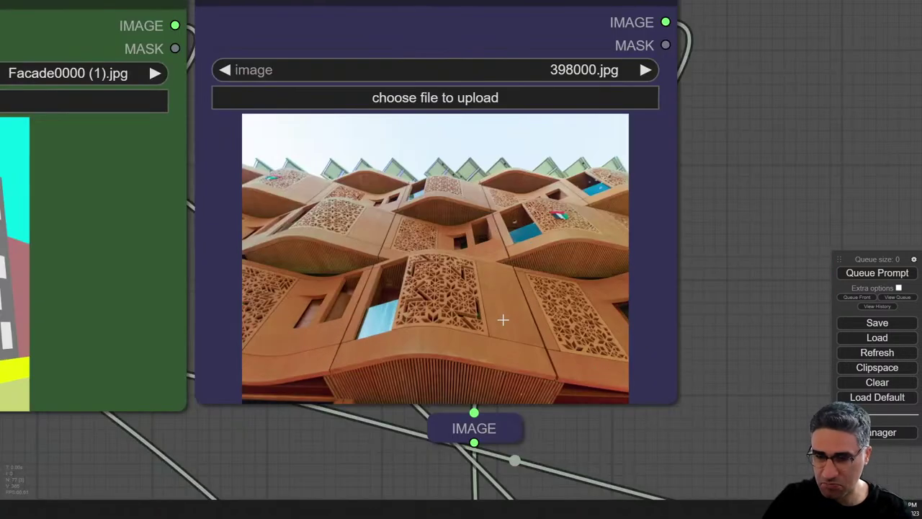
scroll(492, 324, "up", 5)
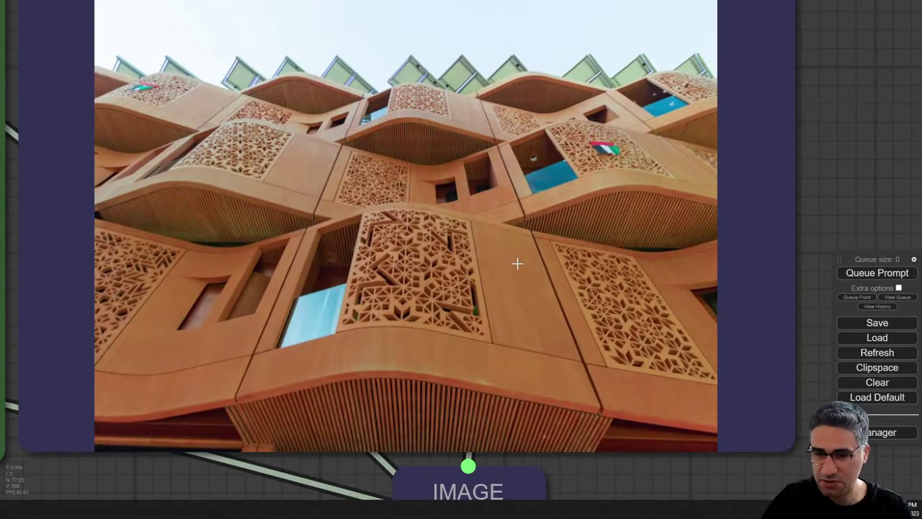
scroll(483, 279, "down", 8)
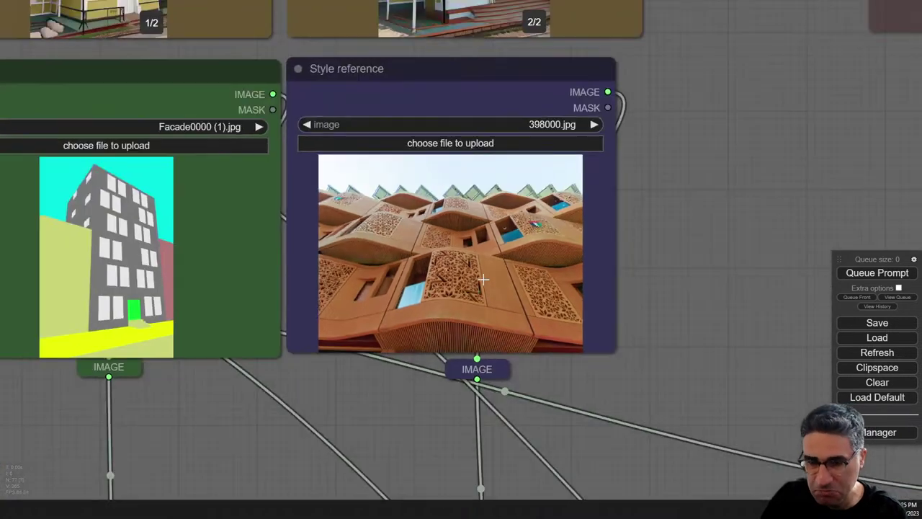
scroll(476, 279, "up", 10)
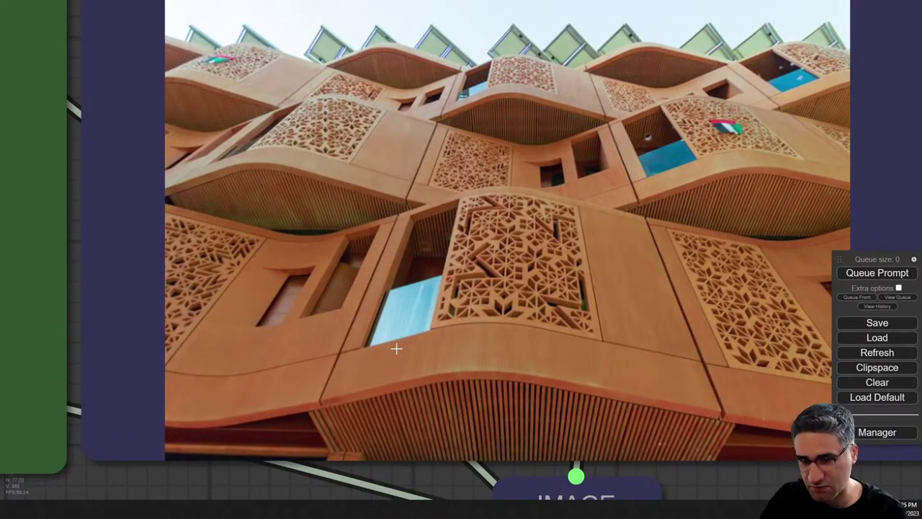
scroll(404, 360, "down", 9)
- Generate facade renders in the style of the terracotta lattice building and follow their progress in the sampler preview
left_click(878, 273)
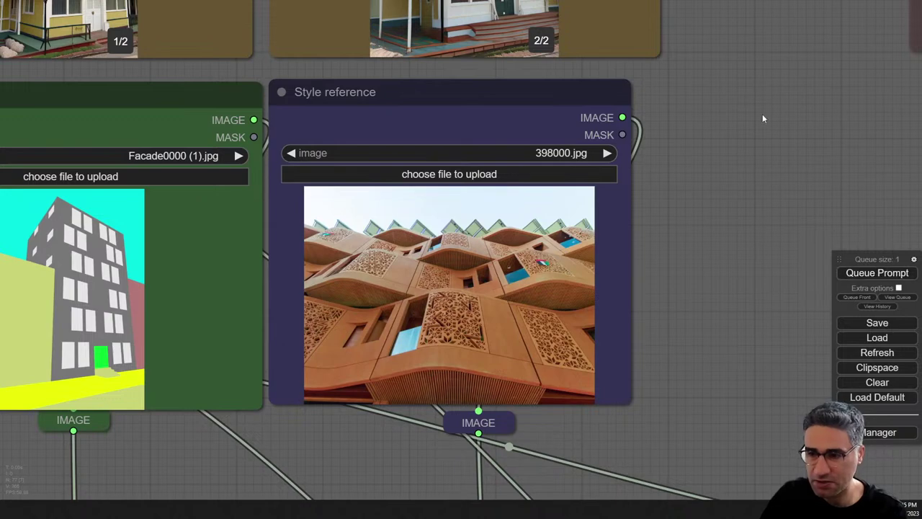
left_click_drag(702, 63, 877, 177)
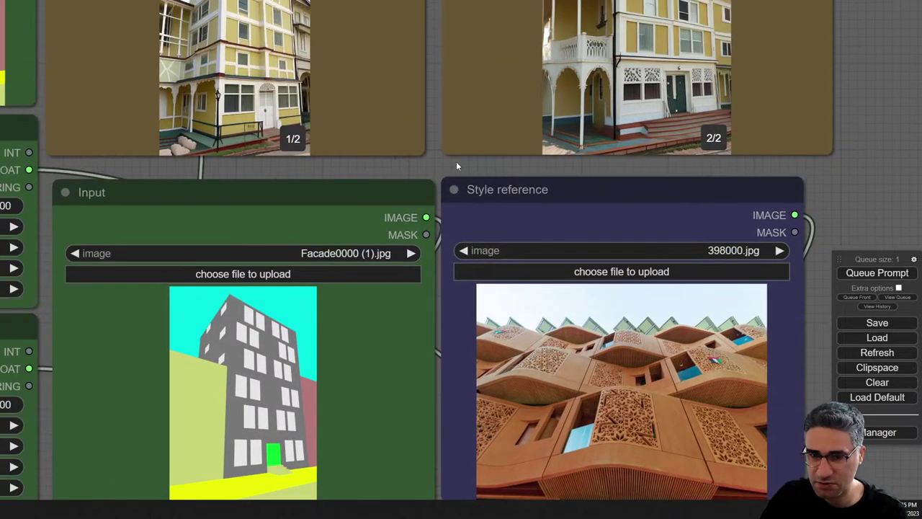
left_click_drag(422, 170, 522, 314)
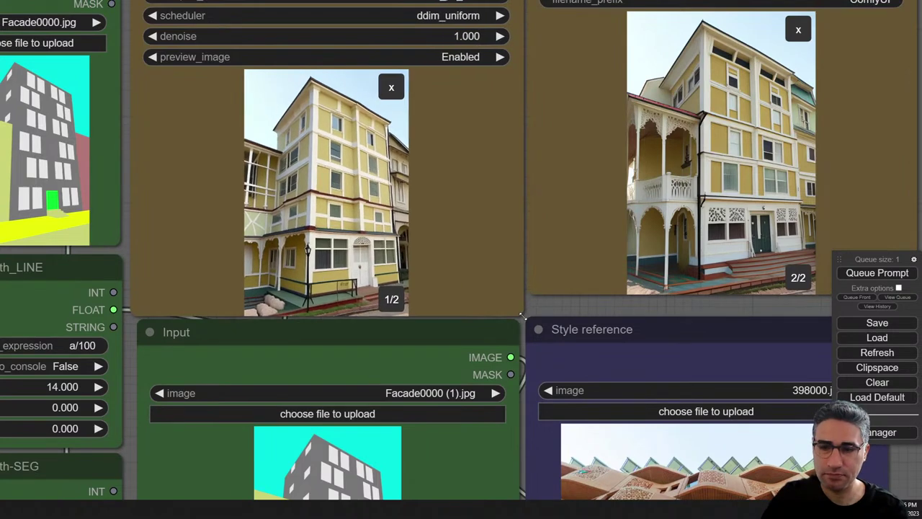
left_click_drag(664, 303, 449, 286)
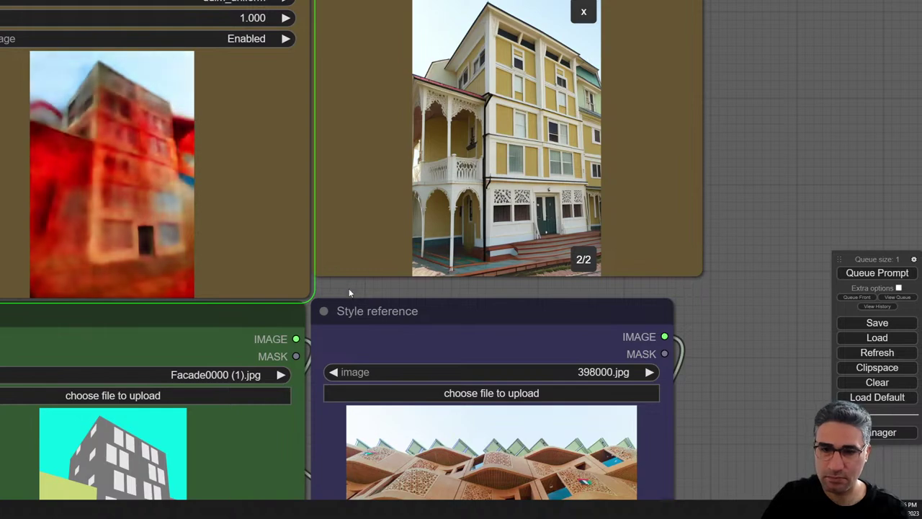
left_click_drag(348, 288, 577, 274)
scroll(324, 144, "up", 5)
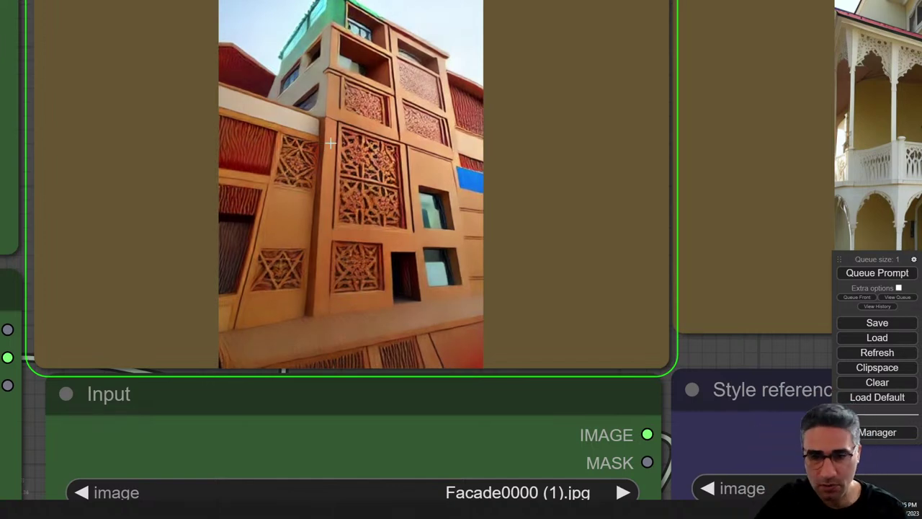
- Compare the terracotta sampler preview and both renders in the Save Image node with the 398000.jpg style reference, examining the lattice panels up close
scroll(384, 156, "down", 2)
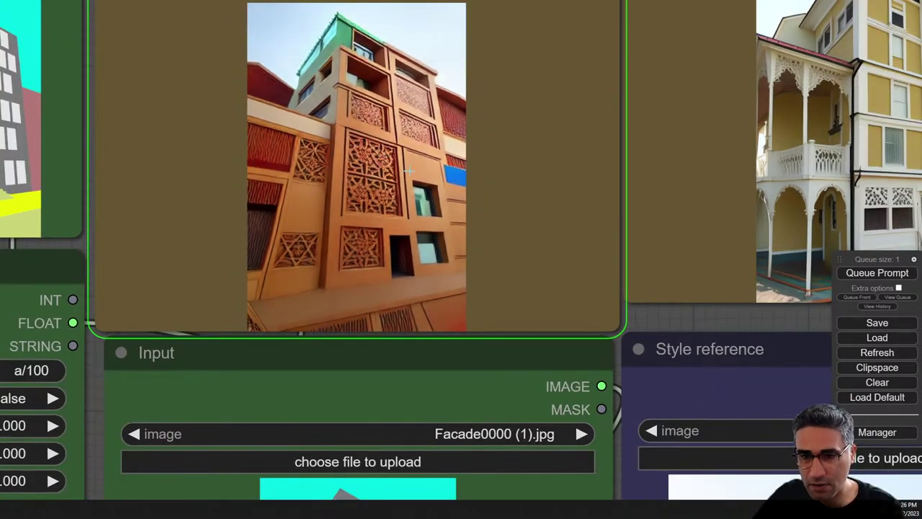
scroll(700, 326, "up", 2)
left_click_drag(700, 326, 522, 272)
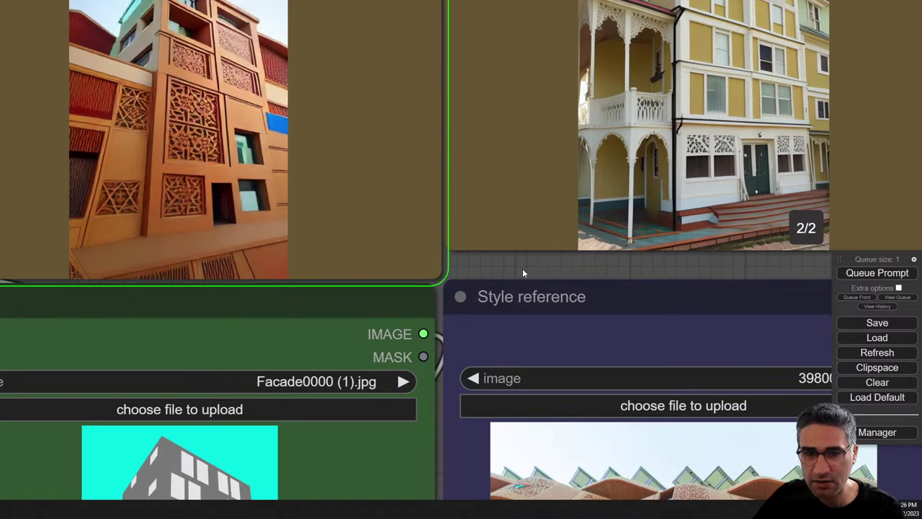
scroll(486, 272, "down", 2)
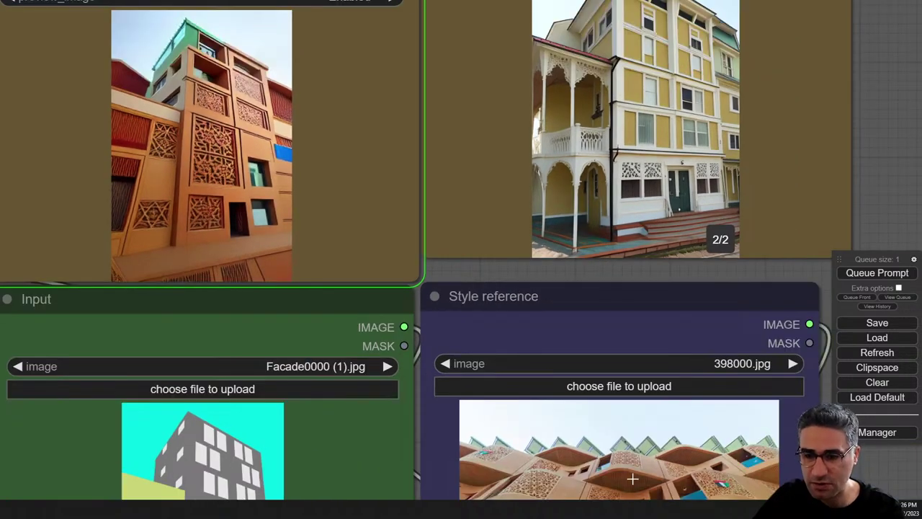
left_click_drag(581, 268, 576, 234)
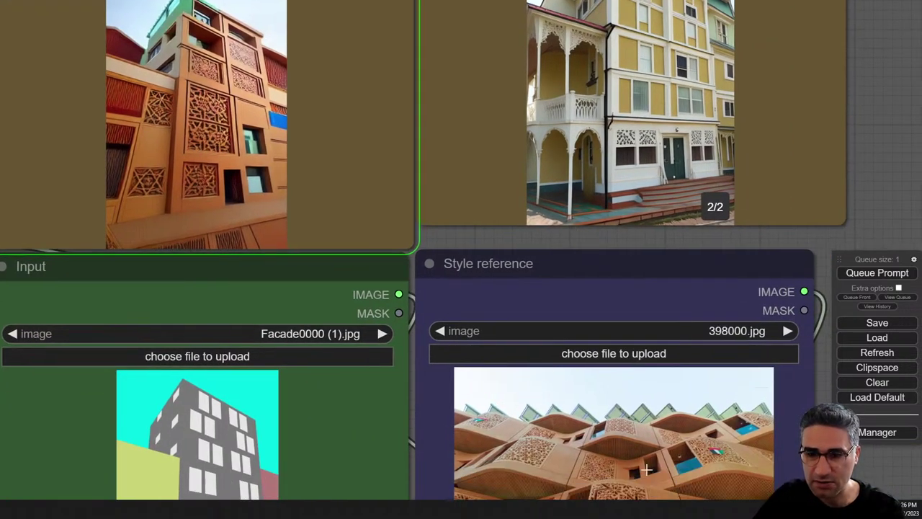
left_click_drag(888, 118, 759, 209)
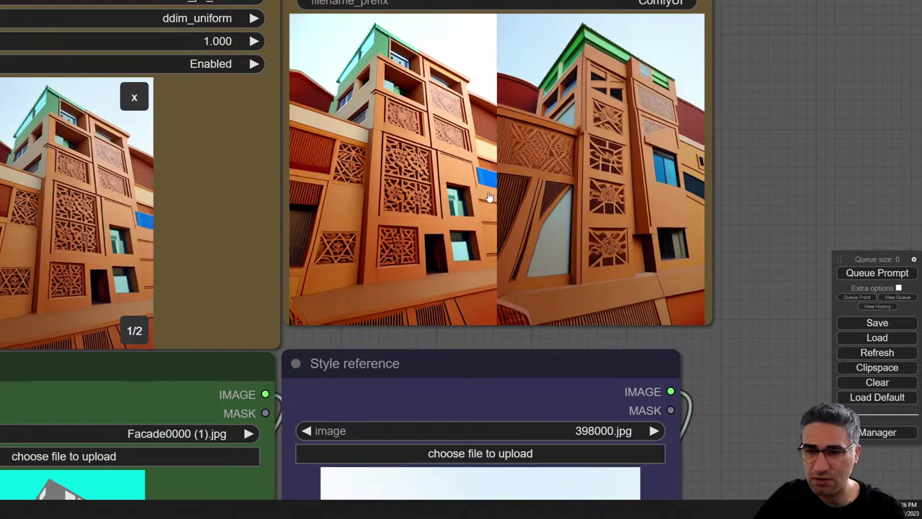
scroll(489, 196, "down", 2)
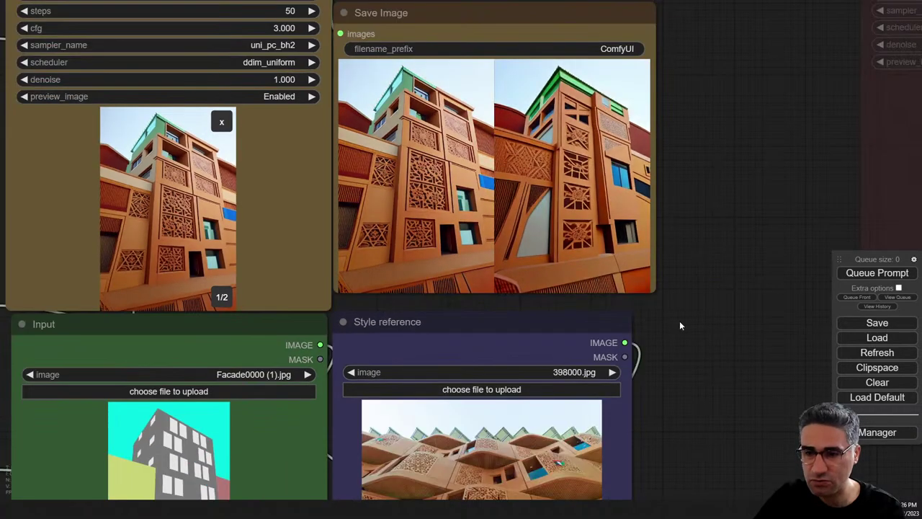
left_click_drag(679, 322, 700, 257)
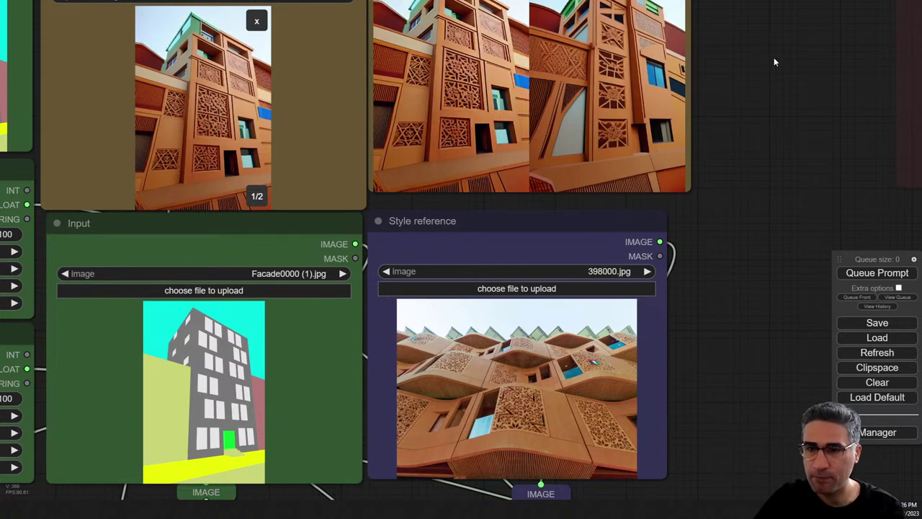
left_click_drag(773, 58, 808, 171)
scroll(527, 132, "up", 10)
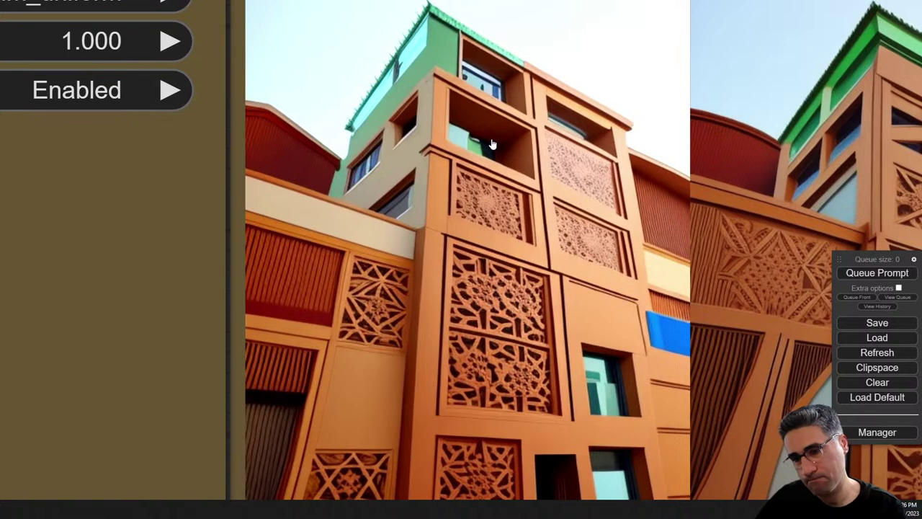
scroll(500, 104, "down", 10)
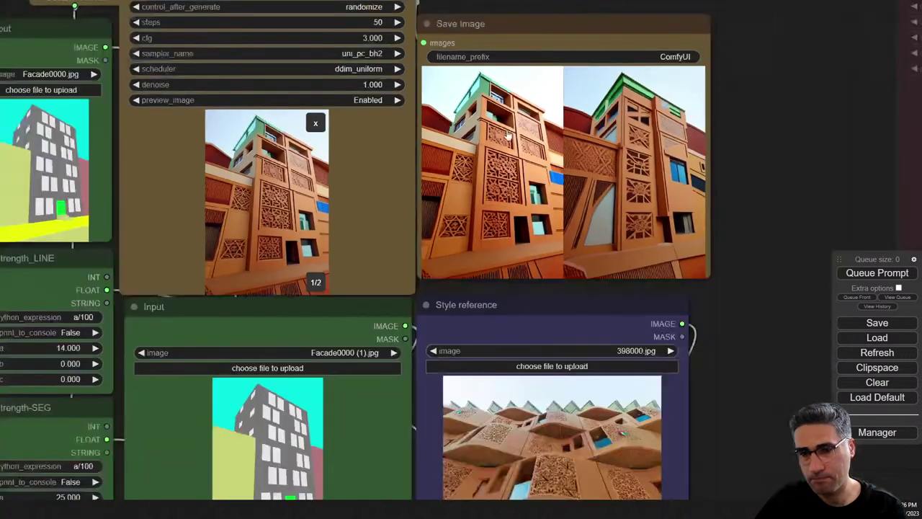
- Set the a value of strength-SEG to 45, generate the terracotta facades again and follow the sampler preview
left_click_drag(757, 328, 888, 107)
scroll(149, 289, "up", 4)
left_click_drag(177, 268, 188, 268)
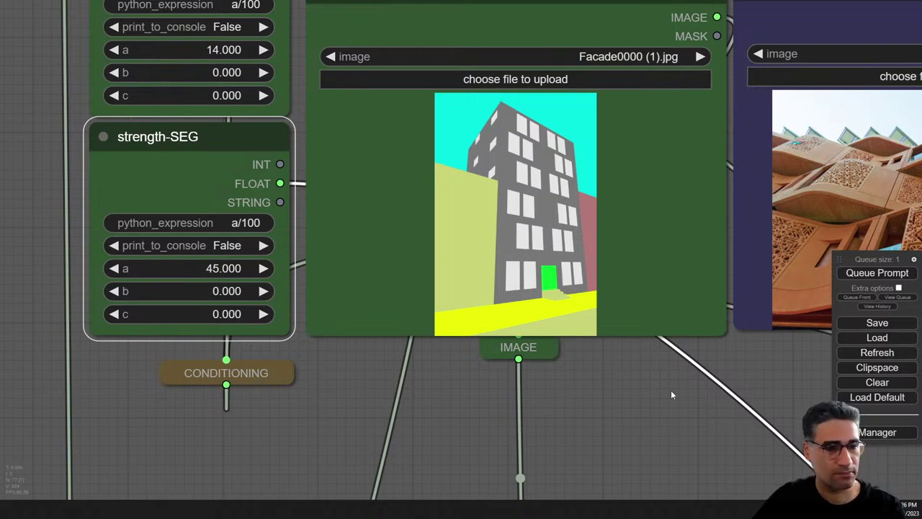
scroll(671, 395, "down", 5)
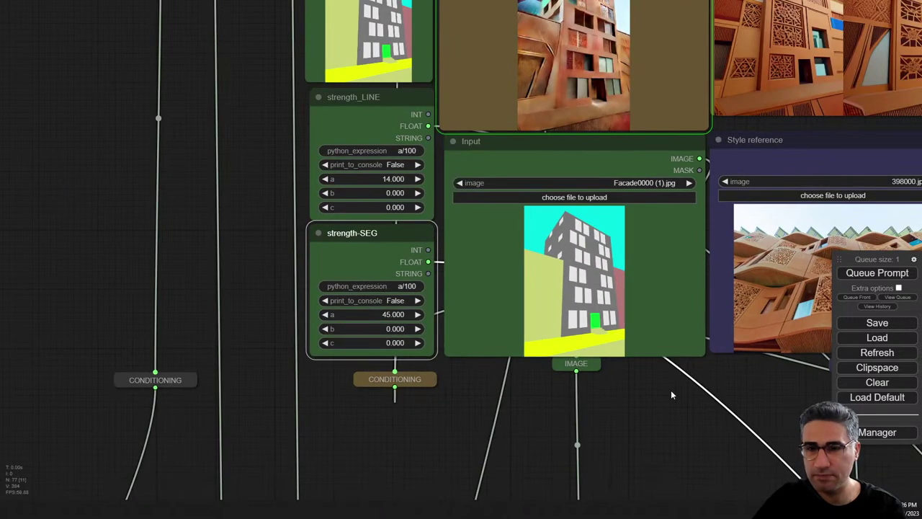
left_click_drag(247, 176, 106, 296)
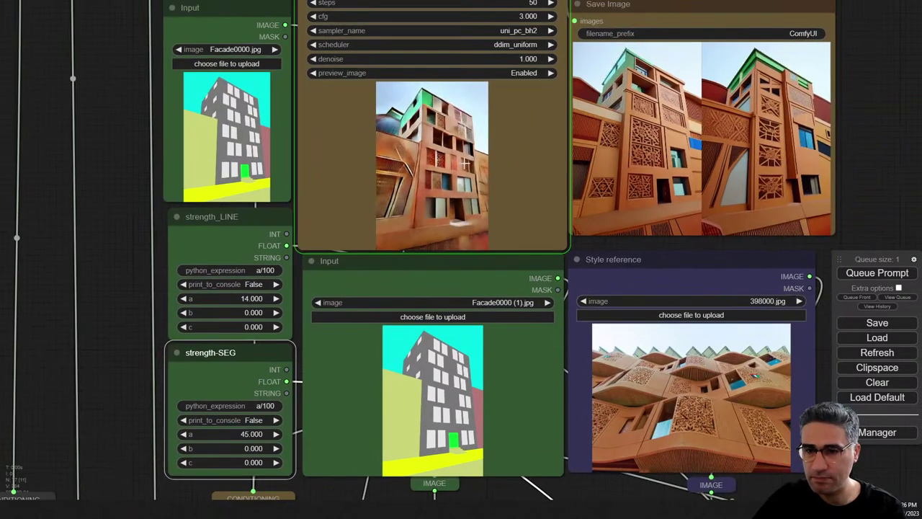
scroll(467, 163, "up", 6)
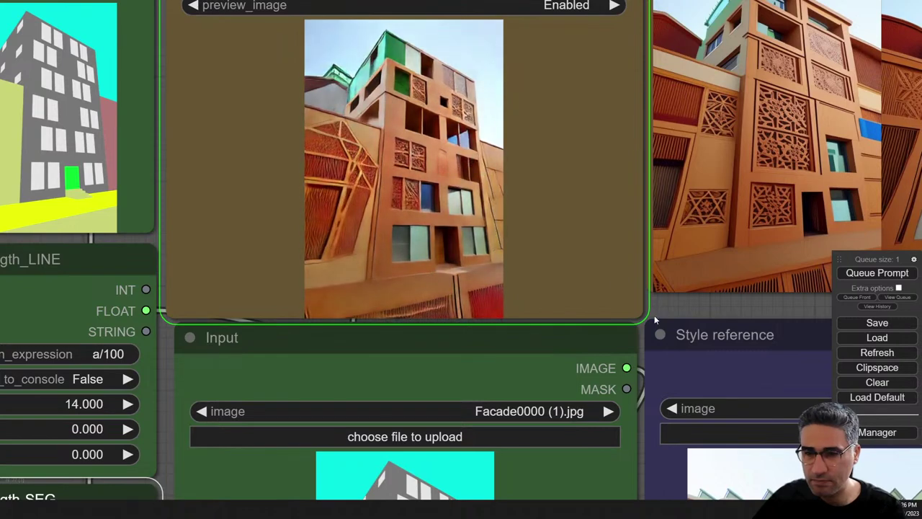
- Compare the stronger-segmentation terracotta renders with the previous results and the lattice and window details of the style reference
left_click_drag(688, 307, 460, 257)
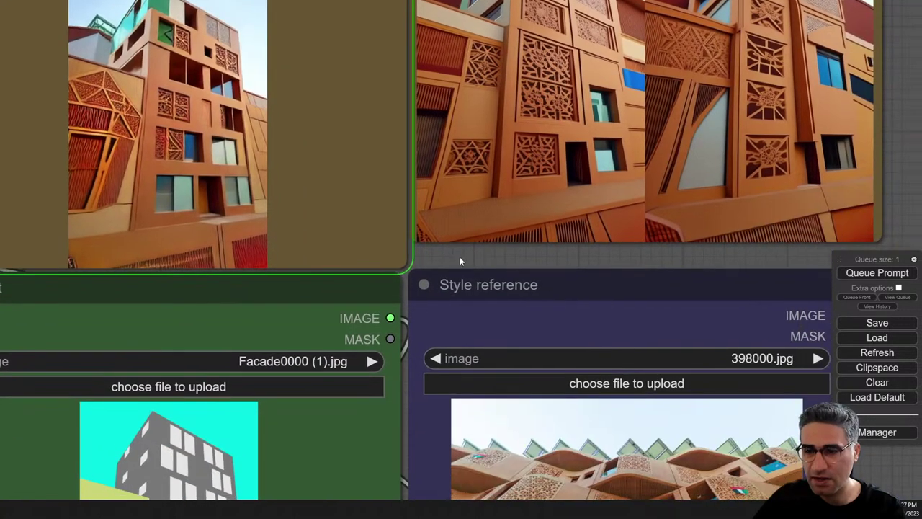
scroll(459, 257, "down", 3)
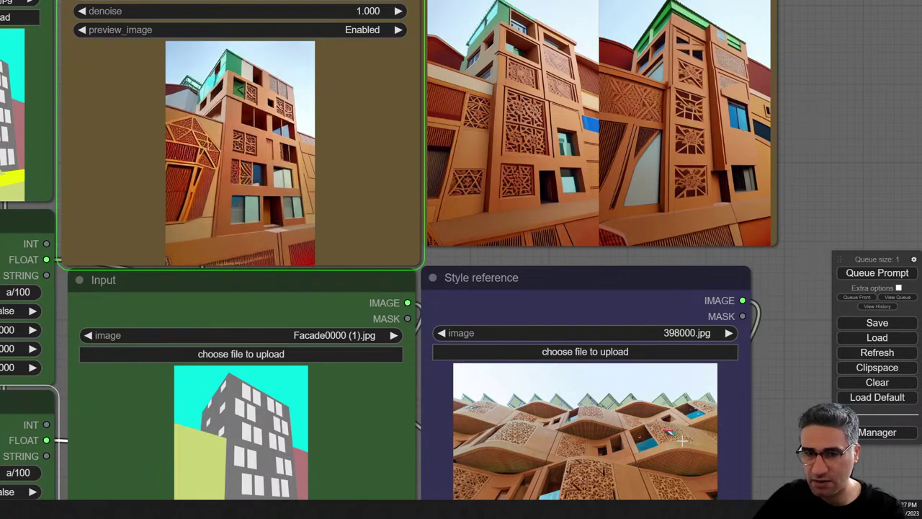
scroll(672, 433, "up", 10)
scroll(670, 433, "up", 3)
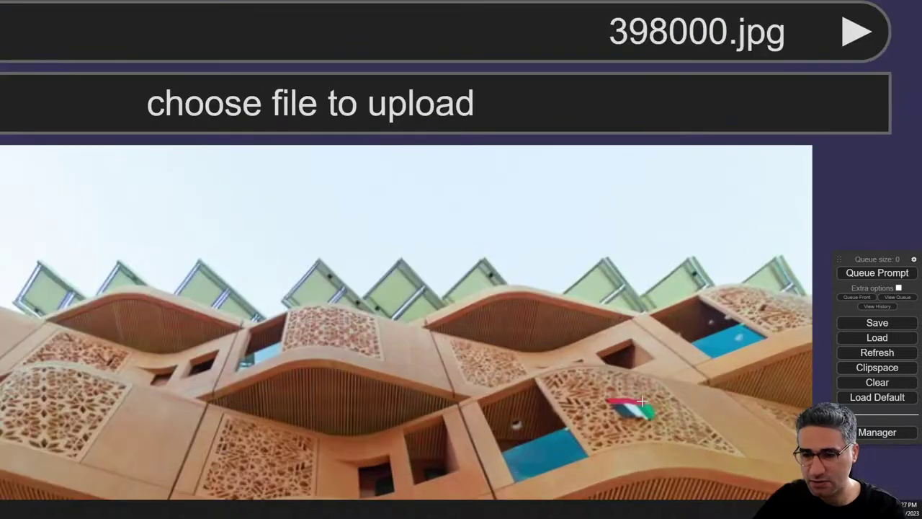
scroll(641, 401, "down", 6)
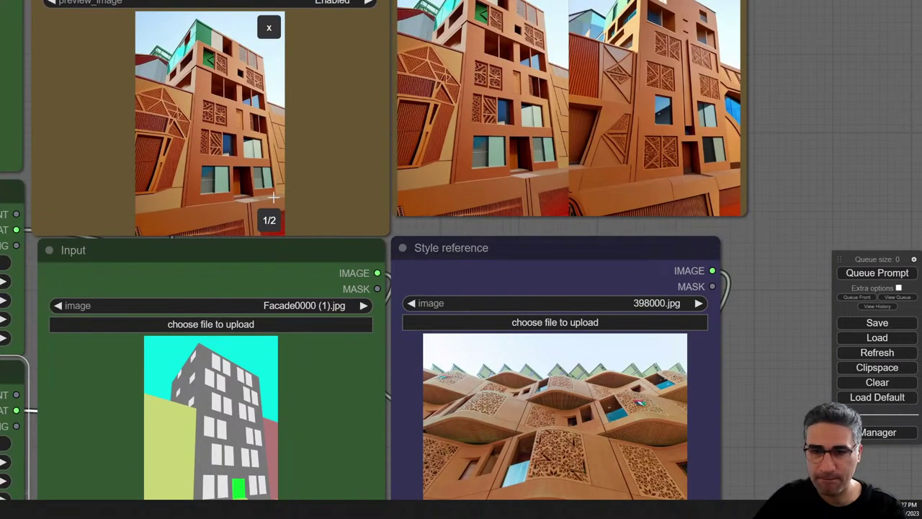
scroll(187, 84, "up", 5)
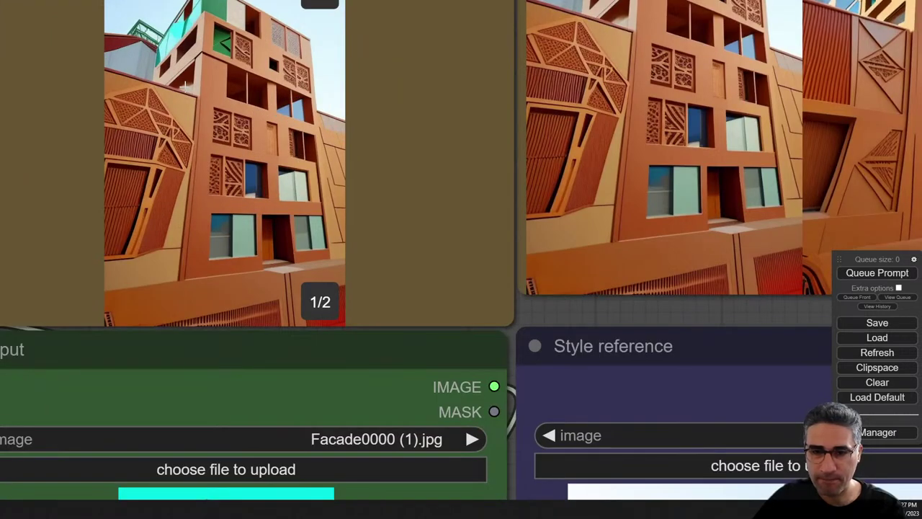
scroll(185, 85, "down", 5)
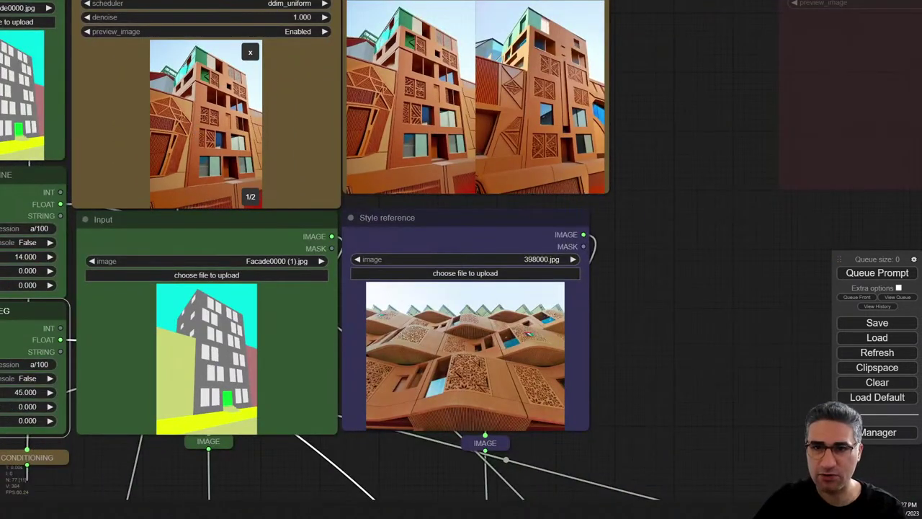
- Load 492BA676-DDFB-418D-A4BE-3BD350D76ED2 (2).jpeg from the image folder into the Style reference node
key("alt+Tab")
left_click_drag(603, 4, 479, 380)
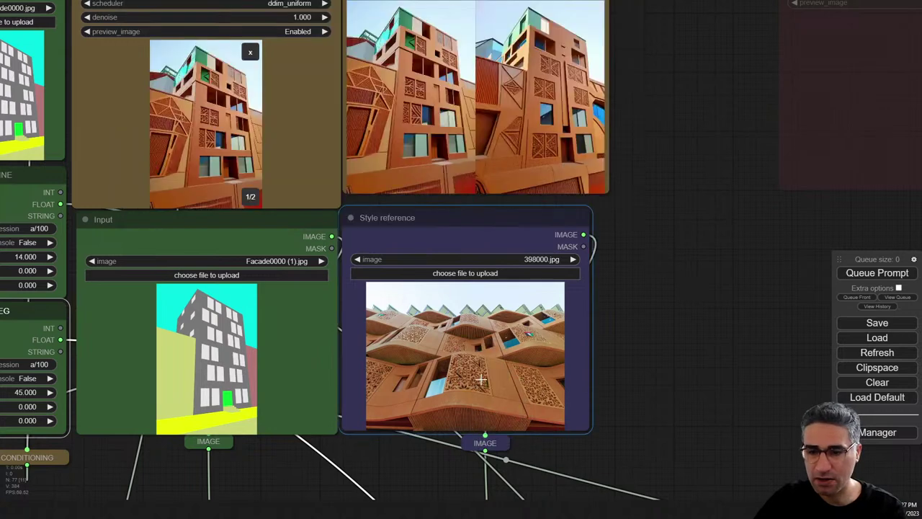
scroll(478, 380, "up", 10)
- Set the a value of strength-SEG to 22 and queue facade renders with the classical villa style reference
left_click_drag(112, 458, 333, 411)
scroll(283, 333, "up", 9)
left_click_drag(283, 332, 272, 332)
left_click(856, 274)
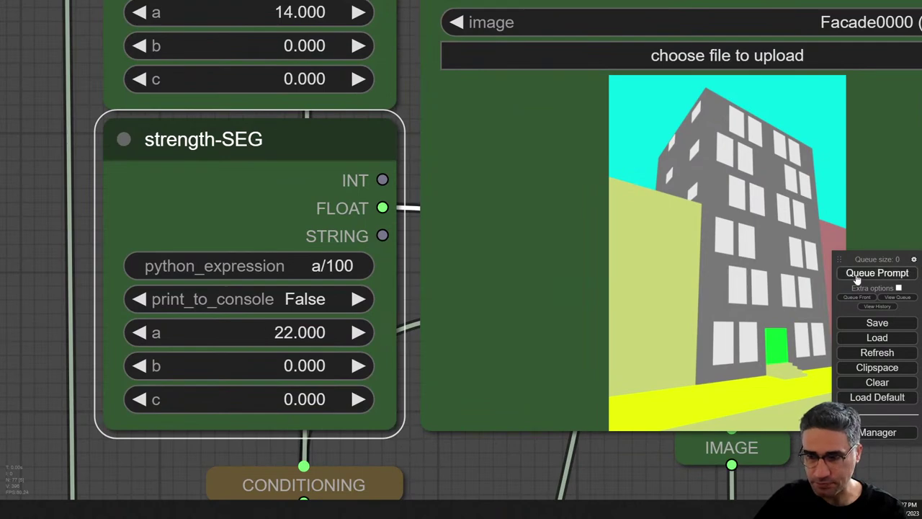
- Follow the classical facade render in the sampler preview and examine its columns, balconies and arched door
left_click_drag(606, 487, 385, 433)
scroll(385, 433, "down", 5)
scroll(528, 432, "down", 2)
left_click_drag(904, 201, 731, 309)
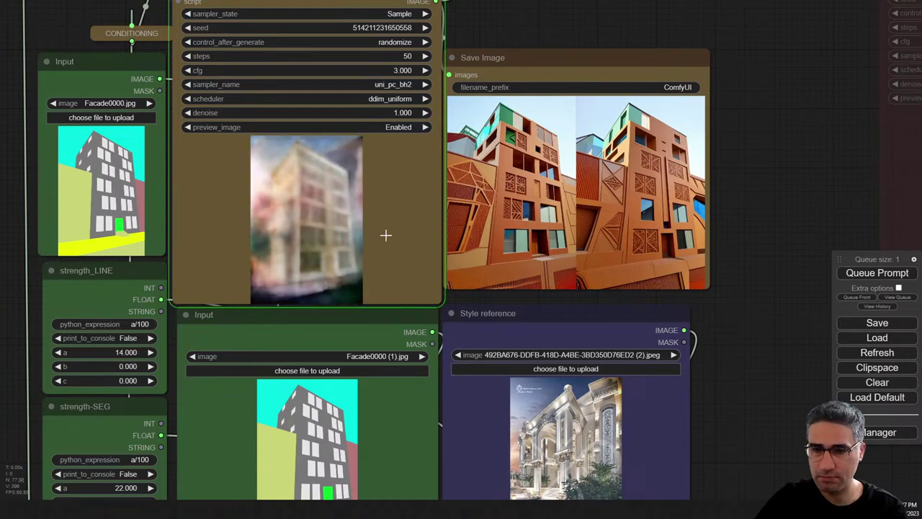
scroll(384, 235, "up", 5)
left_click_drag(532, 326, 470, 287)
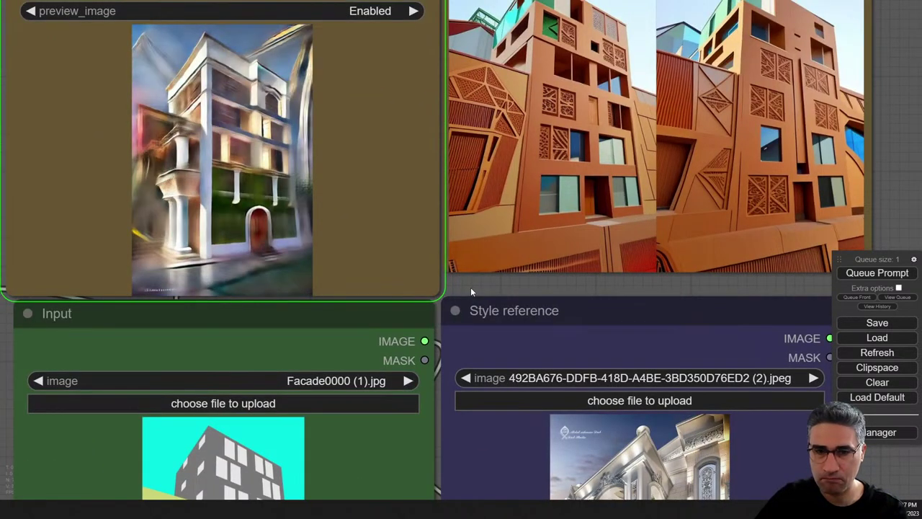
left_click_drag(470, 287, 567, 317)
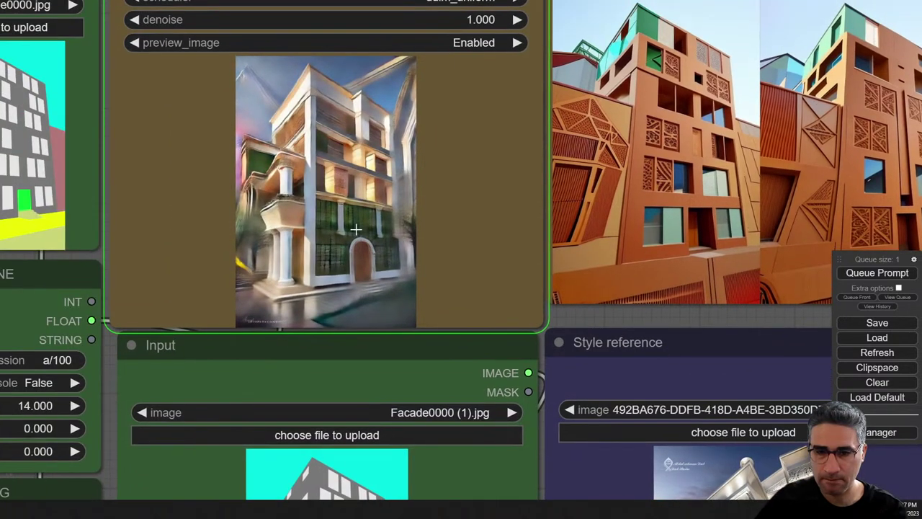
scroll(346, 209, "up", 3)
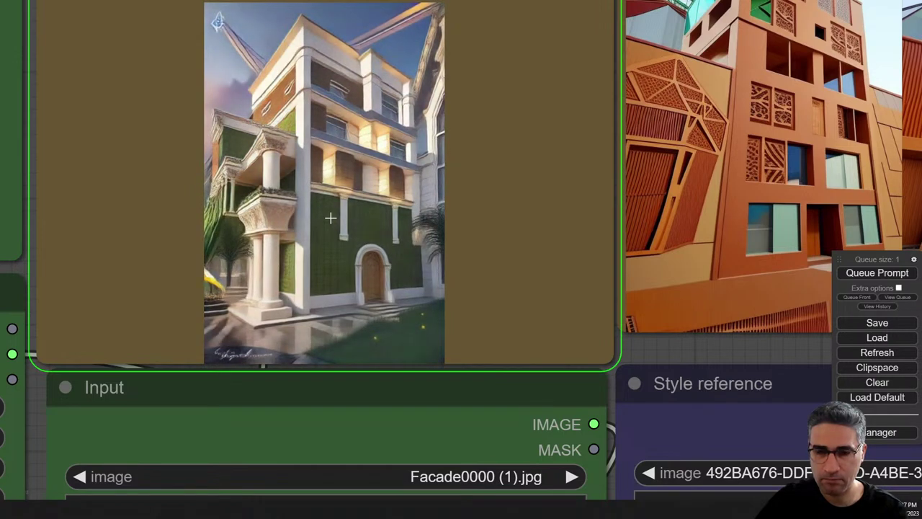
right_click(330, 214)
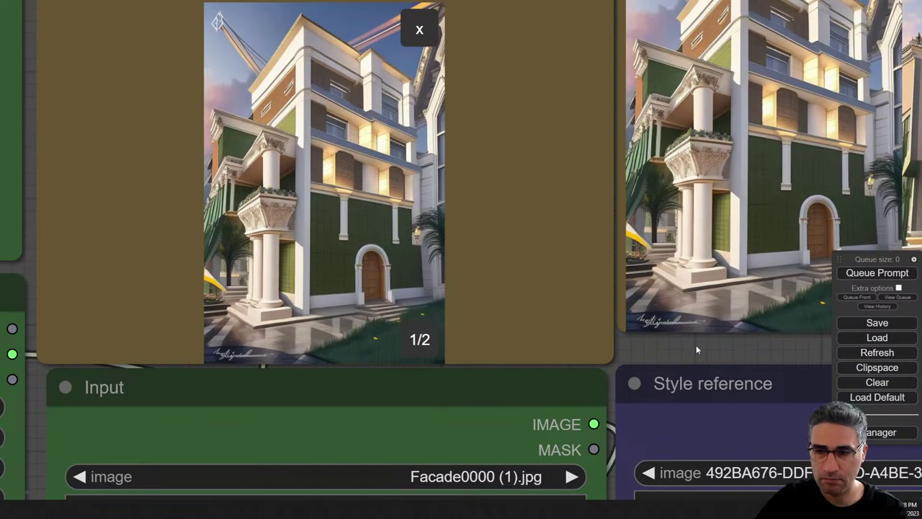
- Examine both classical facade renders in the Save Image node and compare them with the white columned style reference
left_click_drag(705, 353, 153, 364)
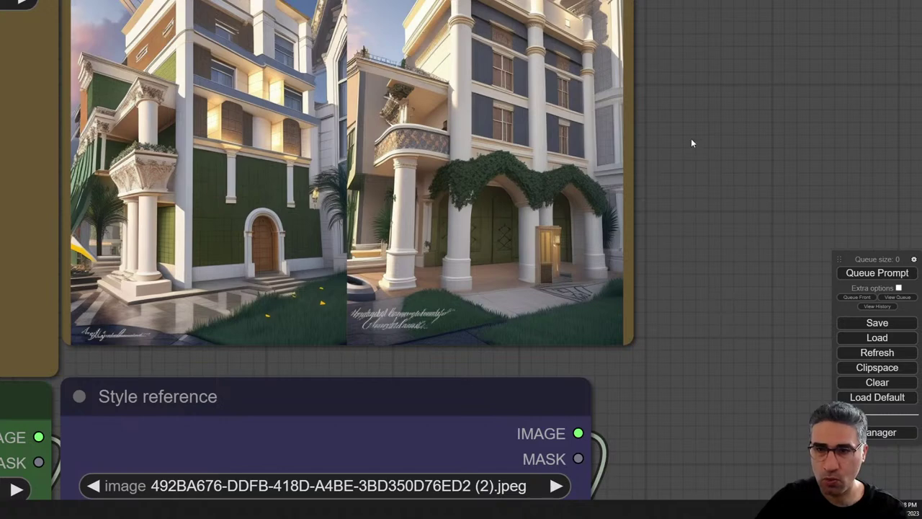
left_click_drag(691, 140, 697, 215)
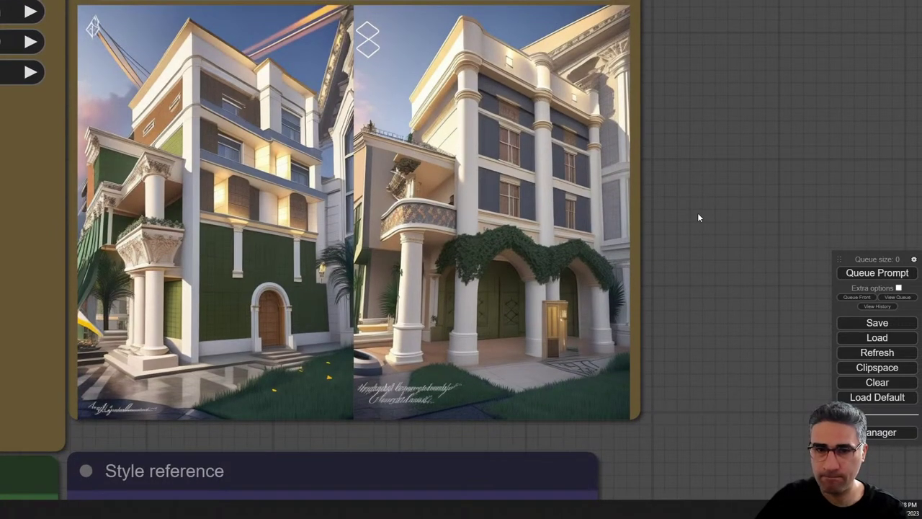
left_click_drag(698, 216, 652, 127)
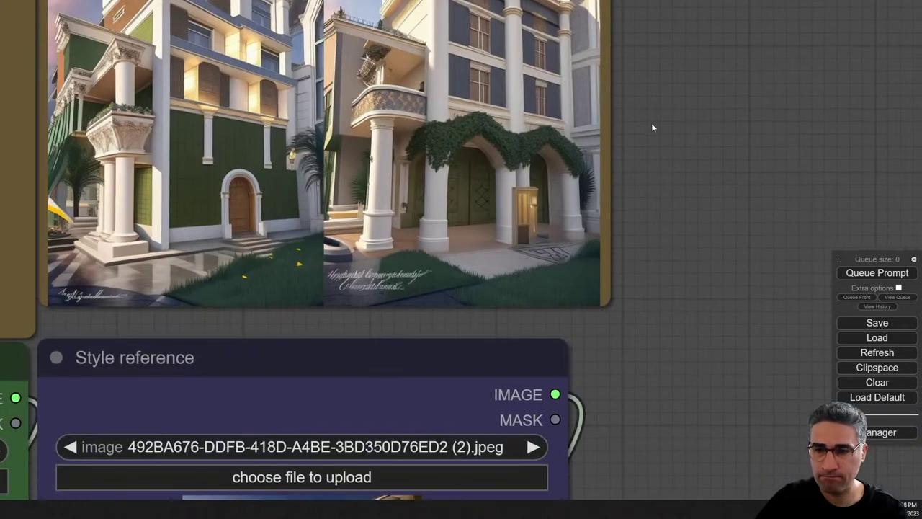
scroll(653, 137, "down", 5)
left_click_drag(675, 342, 656, 387)
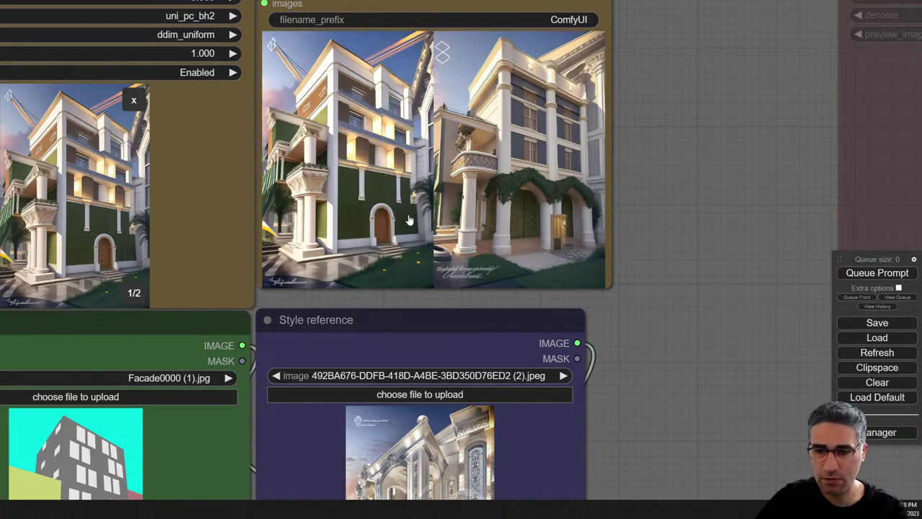
- Load the saudi-arabia-the-internet.jpg image of adobe walls and palm trees into the Style reference node and queue new facade renders
scroll(415, 218, "up", 4)
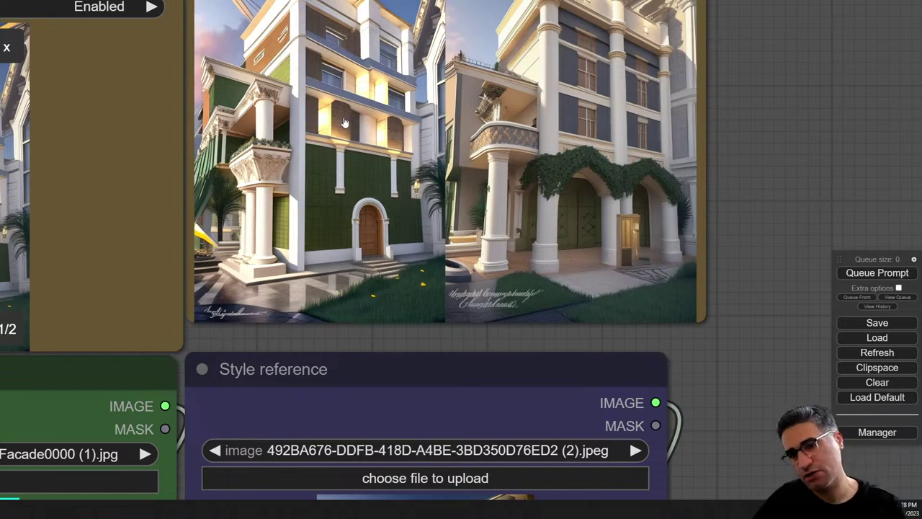
left_click_drag(808, 96, 786, 222)
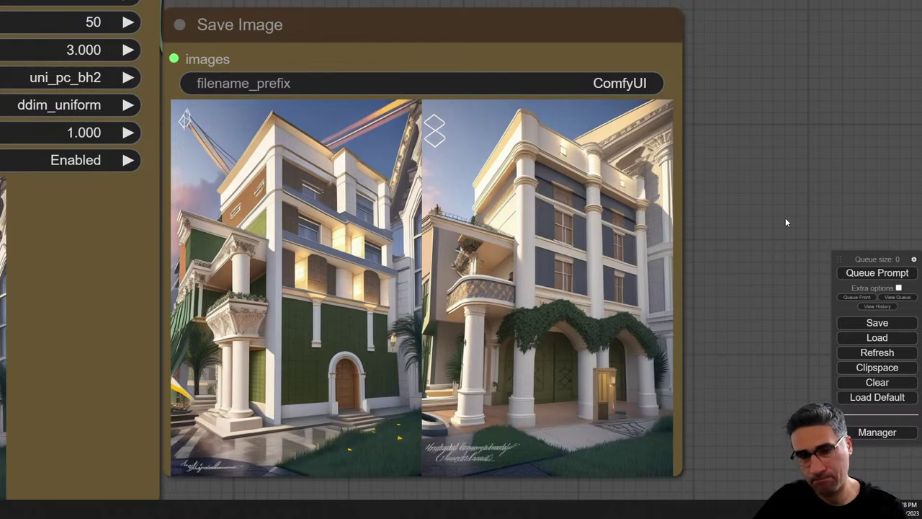
scroll(785, 217, "down", 10)
key("alt+Tab")
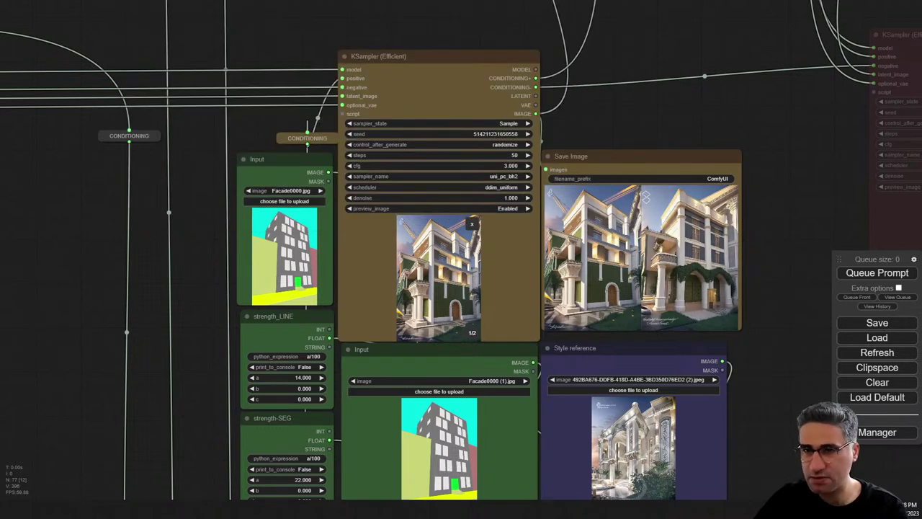
key("alt+Tab")
left_click_drag(617, 1, 634, 458)
scroll(645, 454, "up", 11)
left_click_drag(906, 487, 756, 199)
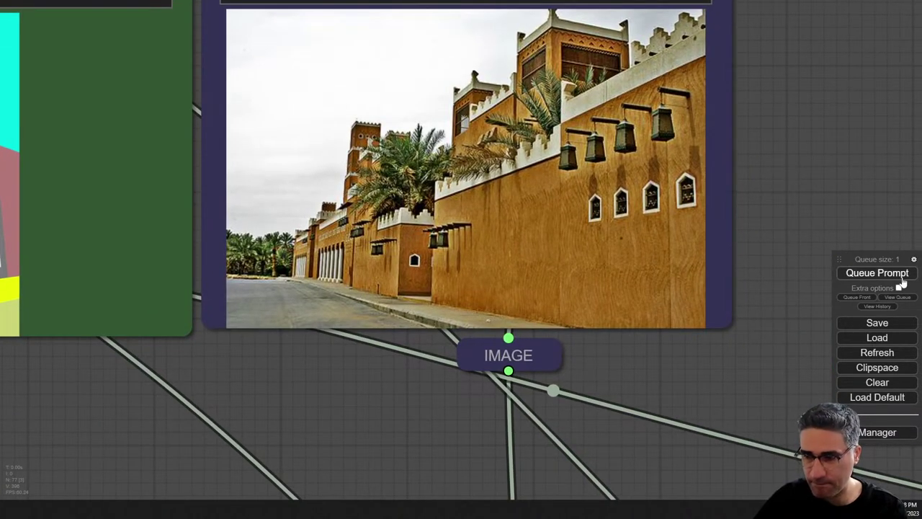
- Follow the facade render in the sampler preview and compare it with the Saudi adobe style reference
left_click_drag(278, 393, 503, 517)
scroll(457, 436, "down", 6)
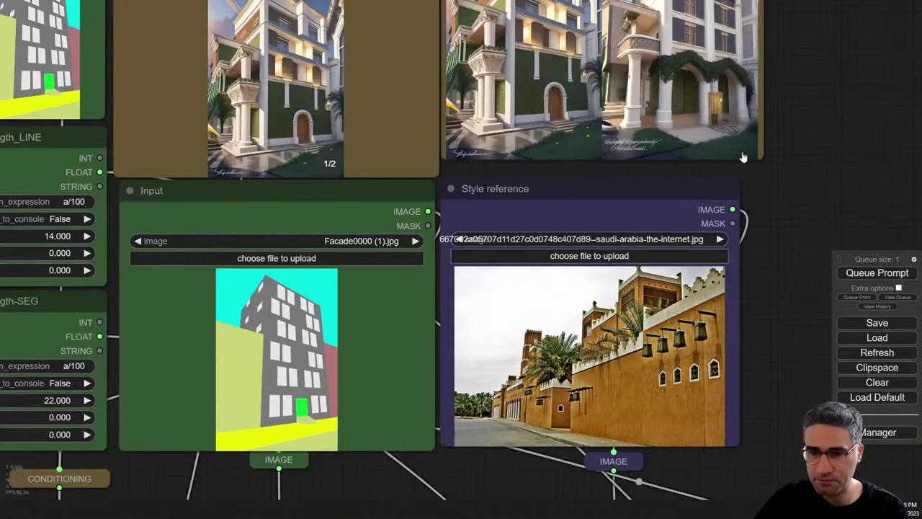
left_click_drag(791, 120, 890, 311)
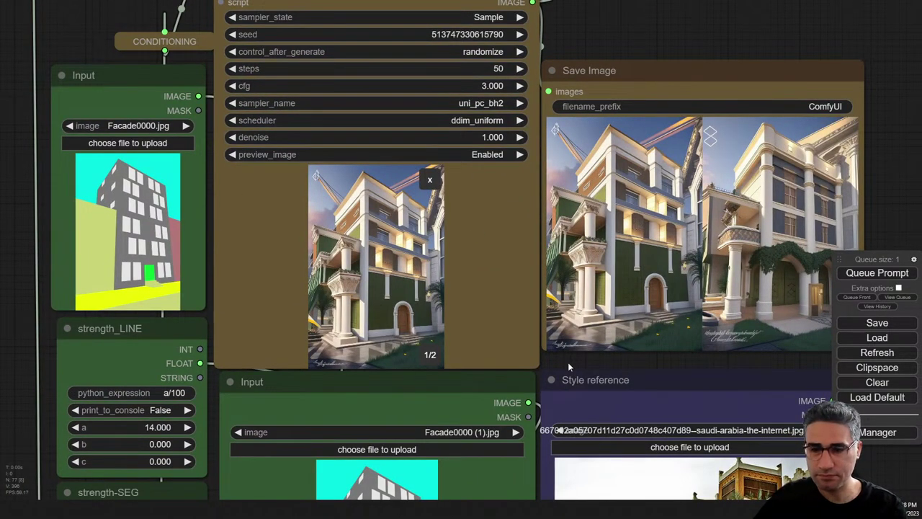
scroll(526, 355, "up", 5)
left_click_drag(639, 372, 761, 384)
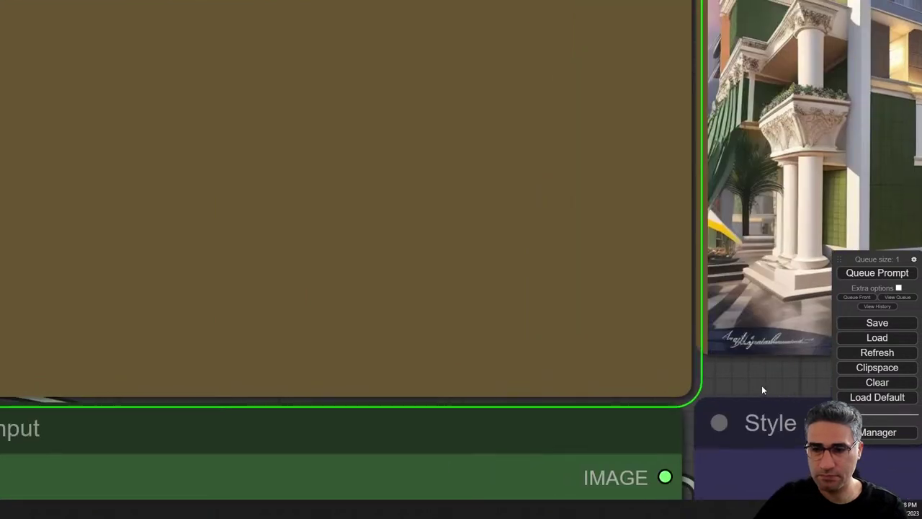
scroll(729, 375, "down", 3)
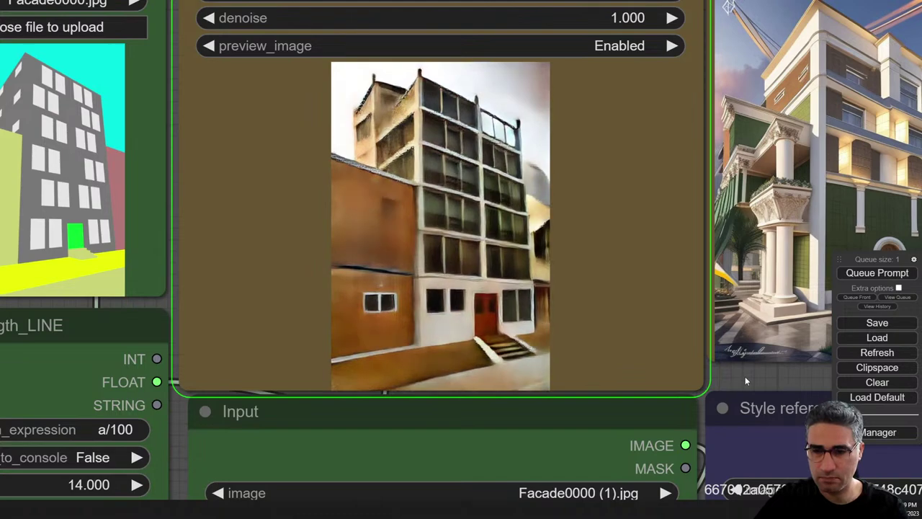
left_click_drag(745, 376, 478, 67)
scroll(479, 68, "down", 3)
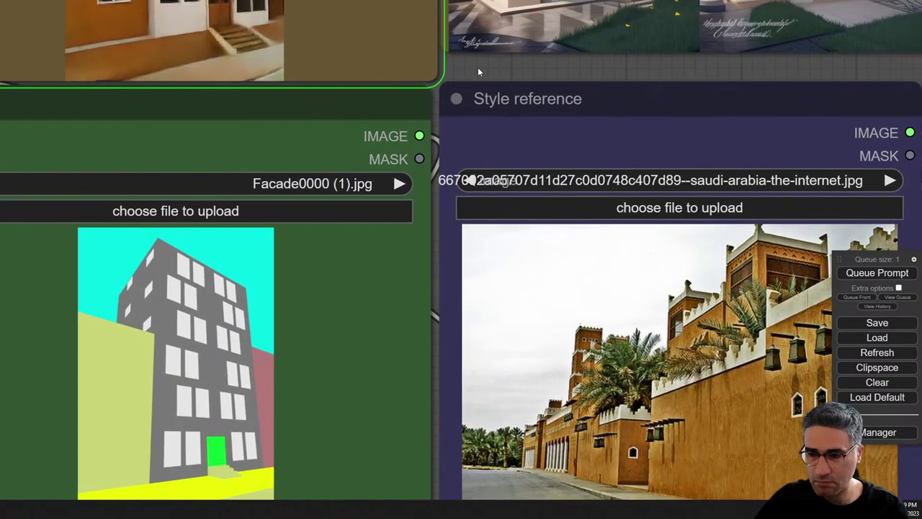
left_click_drag(900, 75, 869, 217)
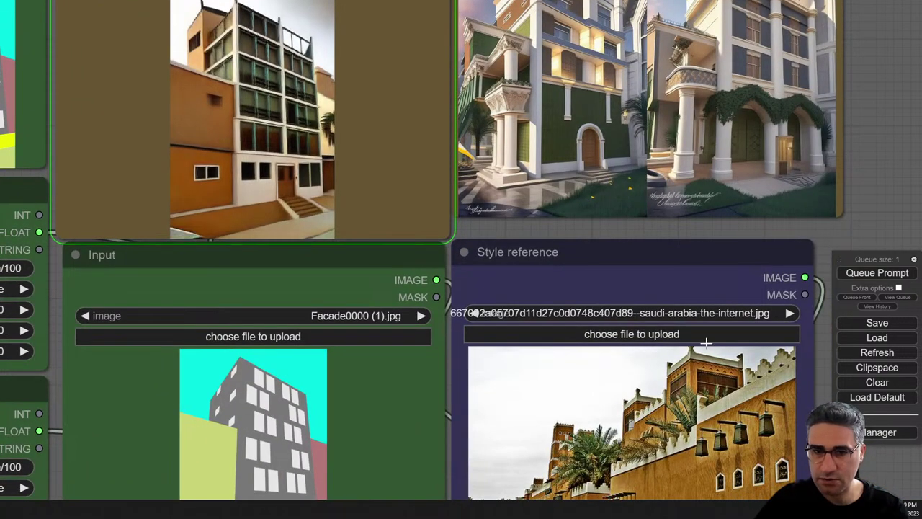
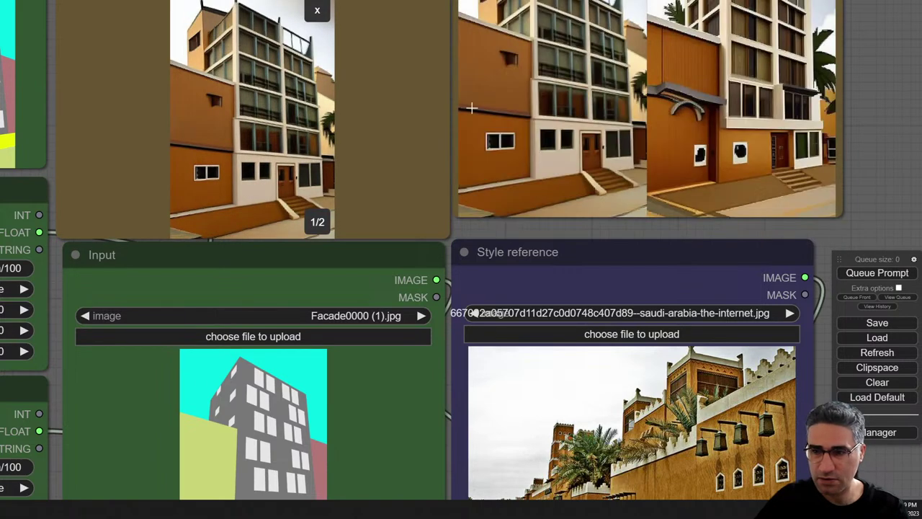
- Examine the two orange-walled facade renders in the Save Image node, looking closely at the second one's windows and palms
left_click_drag(876, 103, 759, 242)
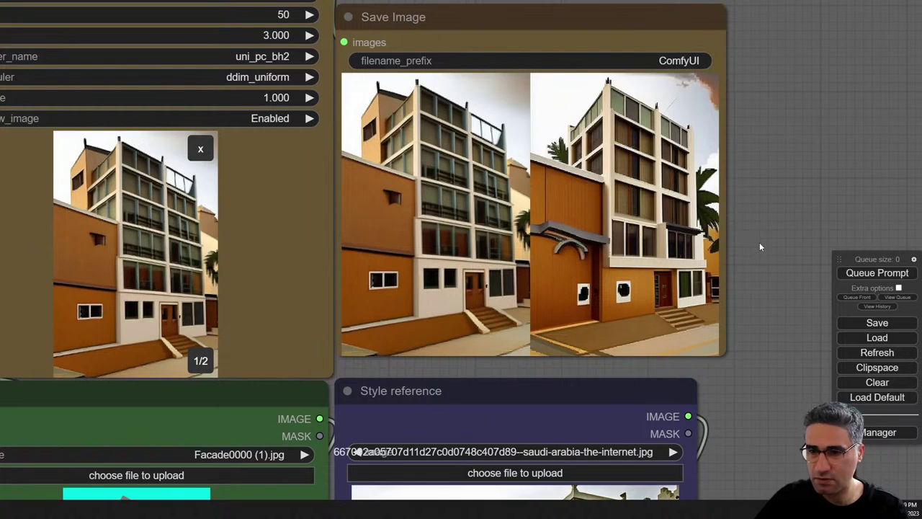
scroll(695, 161, "up", 6)
scroll(695, 161, "up", 6)
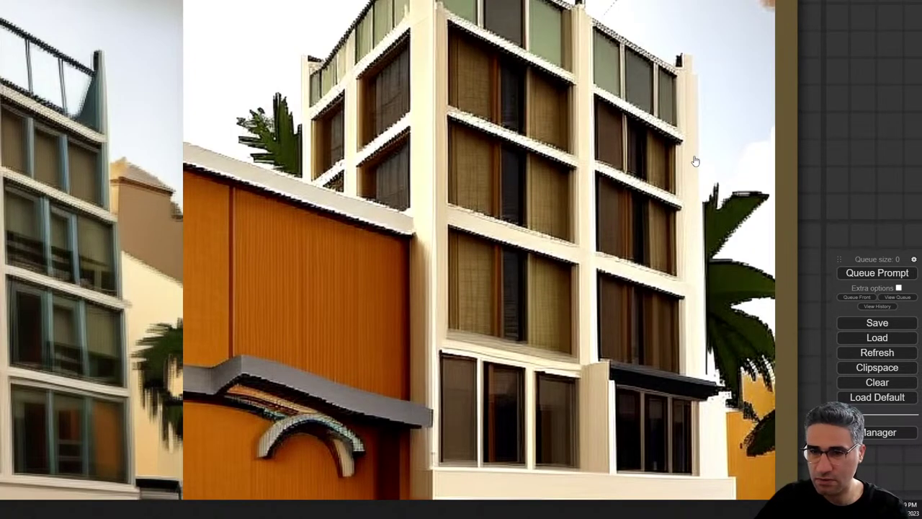
scroll(695, 161, "down", 6)
scroll(695, 161, "down", 3)
left_click_drag(762, 474, 814, 128)
- Set the a value of strength-SEG to 20 and of strength_LINE to 12, and queue the facade renders again
scroll(447, 261, "down", 12)
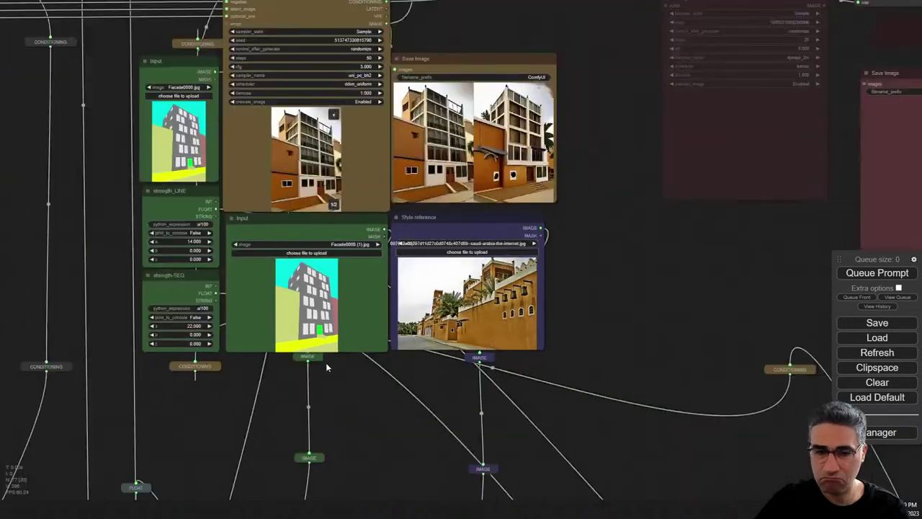
scroll(188, 390, "up", 6)
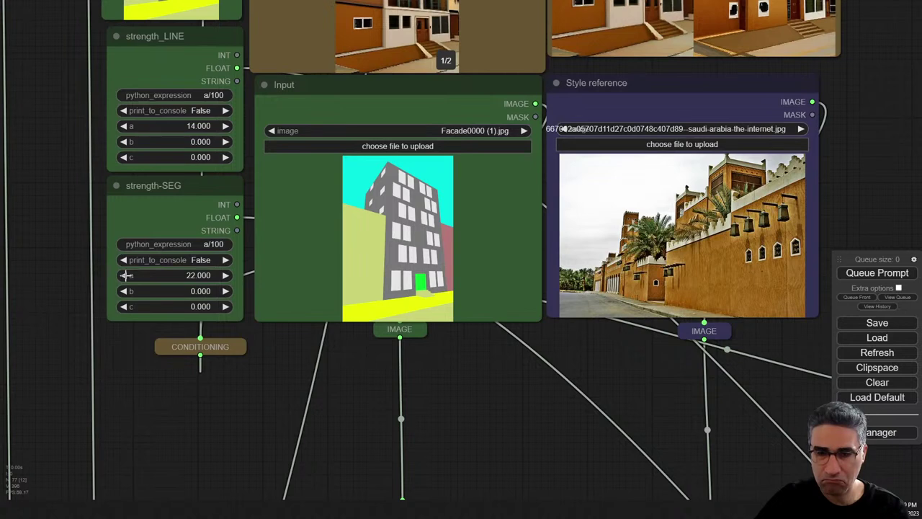
left_click(126, 276)
left_click(126, 275)
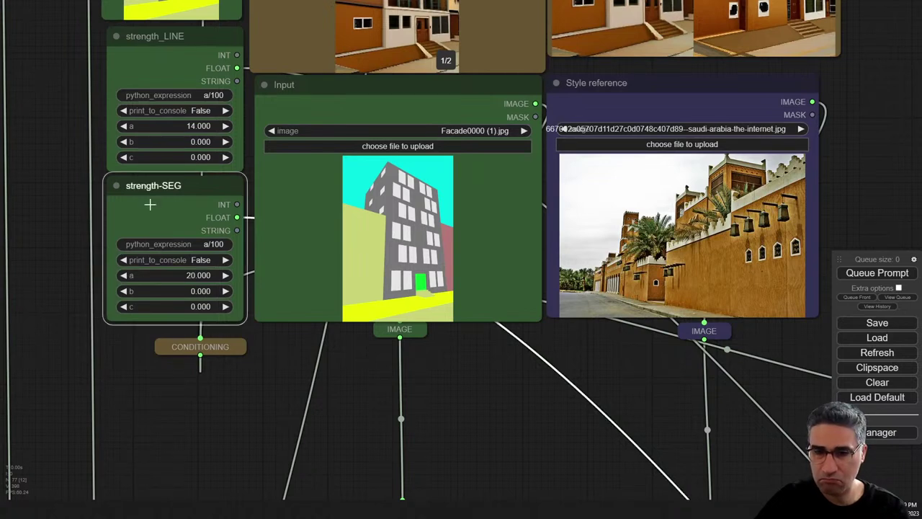
left_click(133, 126)
left_click(133, 126)
left_click(893, 273)
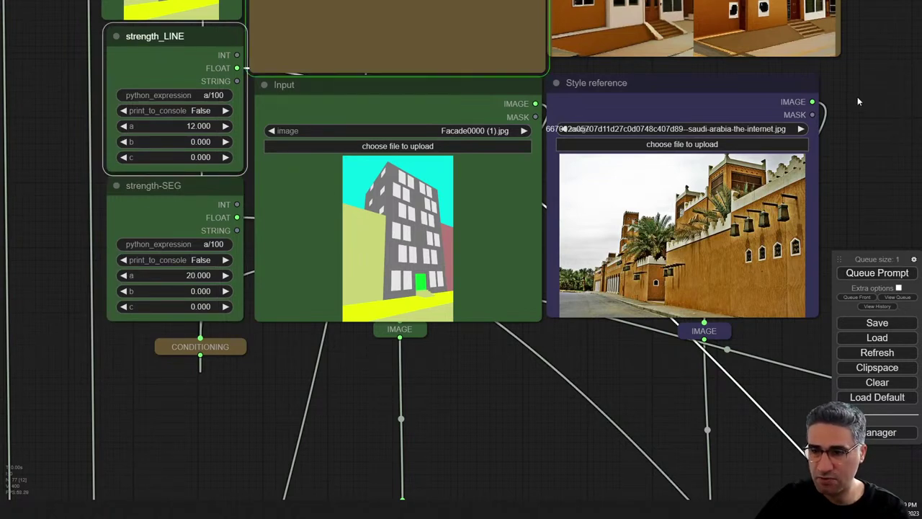
- Follow the lower-strength render in the sampler preview and examine its parapet, roof corners, plant and side wall
left_click_drag(884, 88, 823, 249)
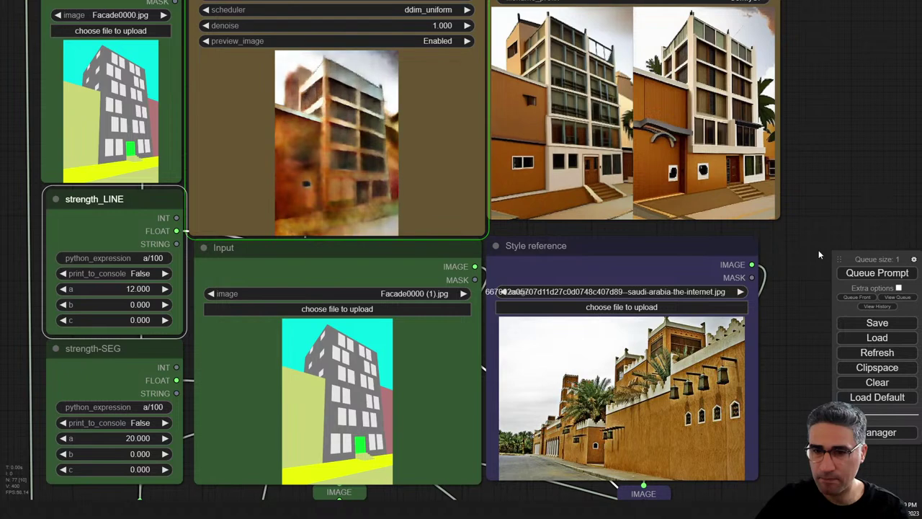
scroll(313, 136, "up", 5)
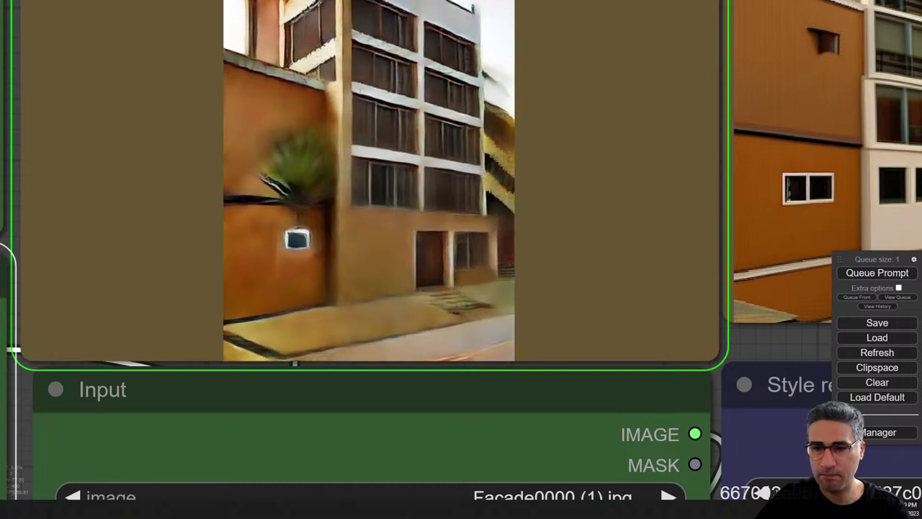
scroll(378, 204, "down", 3)
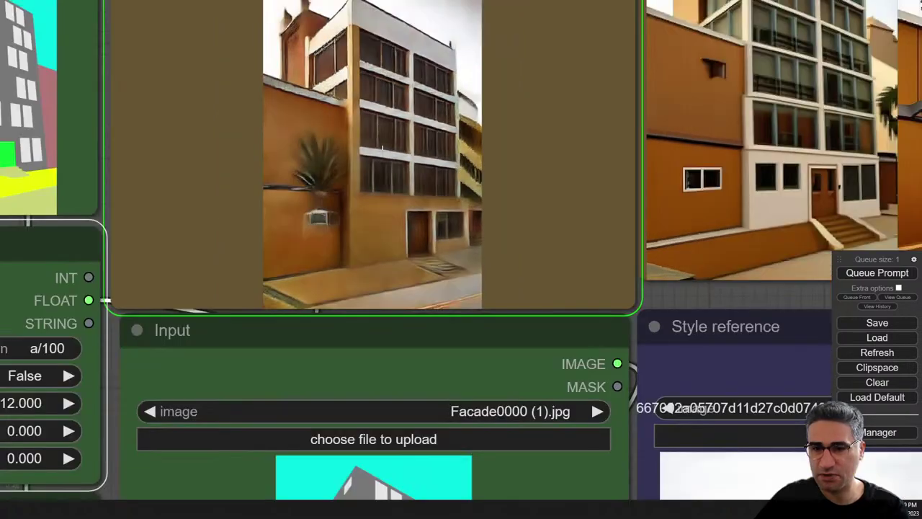
left_click_drag(662, 283, 672, 327)
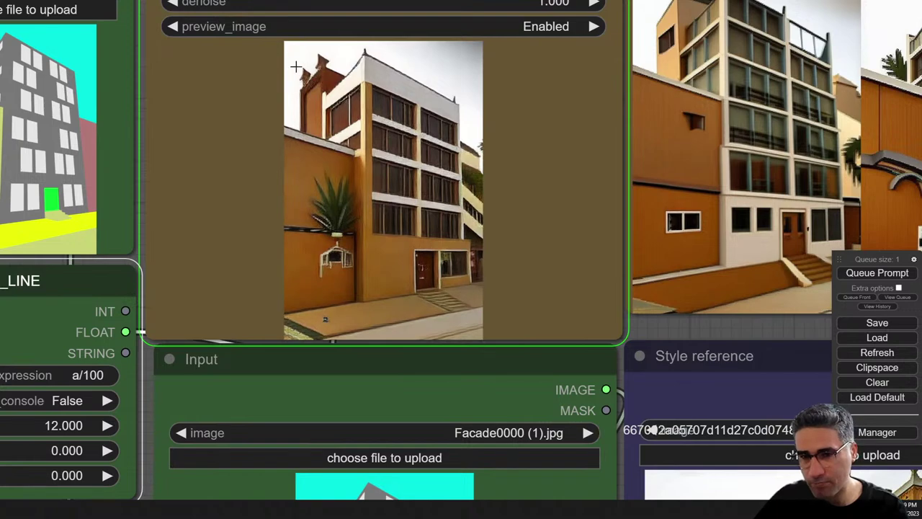
scroll(373, 191, "down", 3)
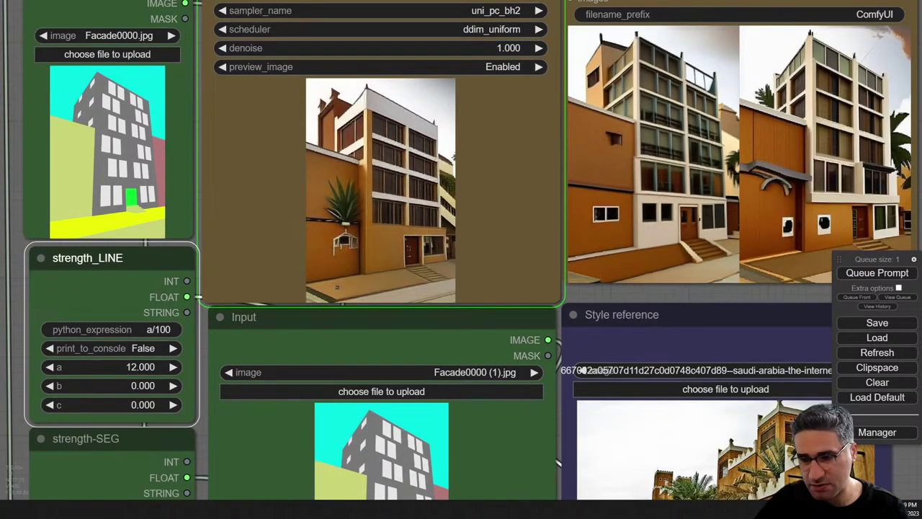
scroll(332, 89, "up", 10)
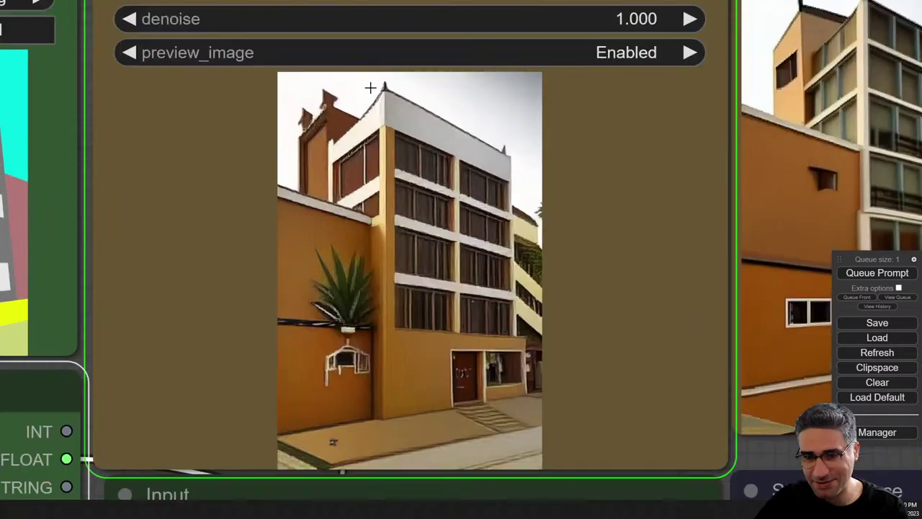
scroll(291, 115, "down", 5)
scroll(291, 115, "down", 5)
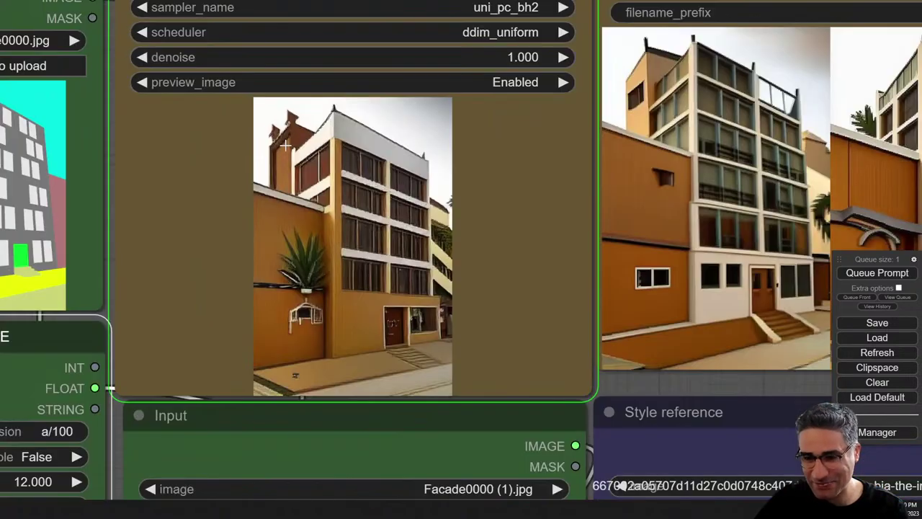
left_click_drag(659, 310, 657, 341)
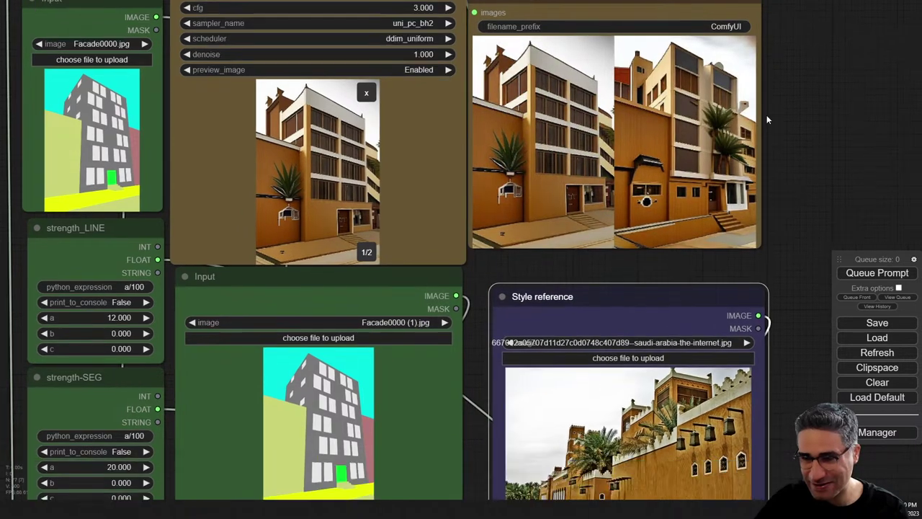
- Compare the new renders with the adobe style reference and view each one enlarged in the Save Image node
scroll(487, 305, "up", 10)
scroll(756, 150, "down", 9)
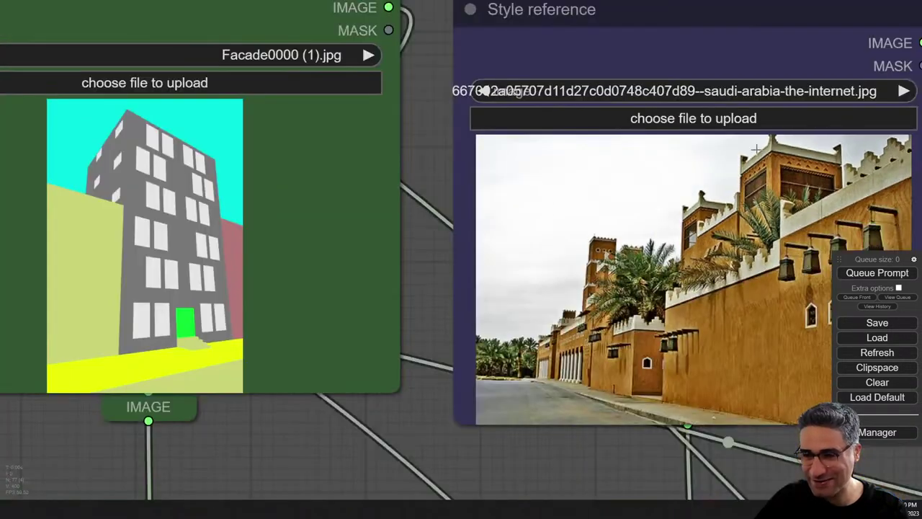
left_click_drag(780, 24, 629, 457)
scroll(543, 330, "up", 5)
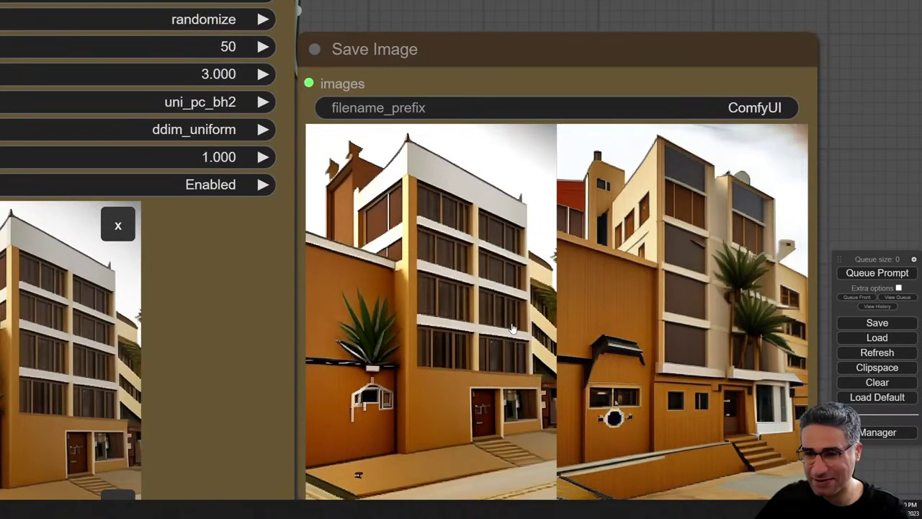
left_click(512, 328)
left_click(511, 323)
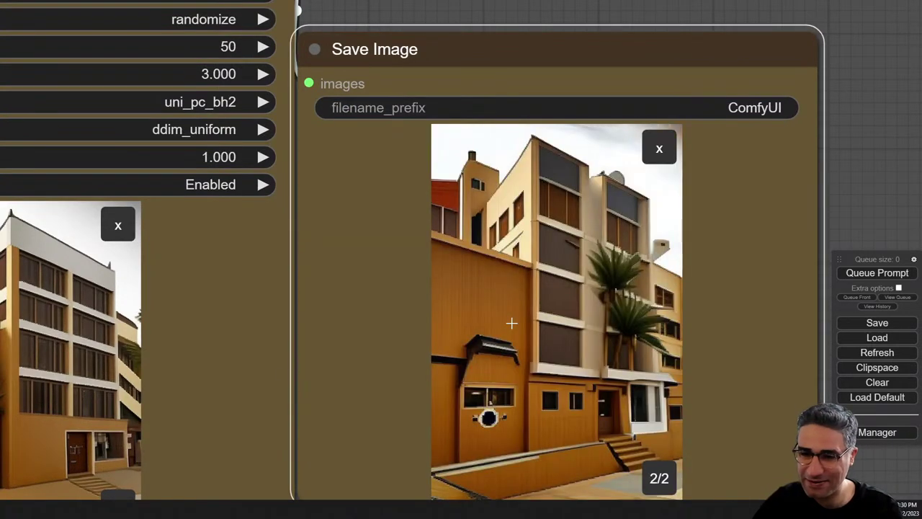
left_click(511, 323)
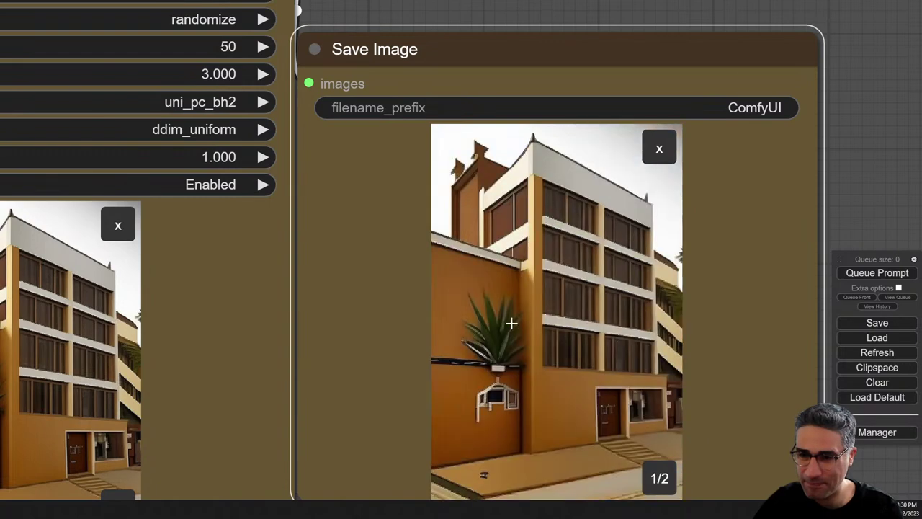
scroll(512, 323, "down", 10)
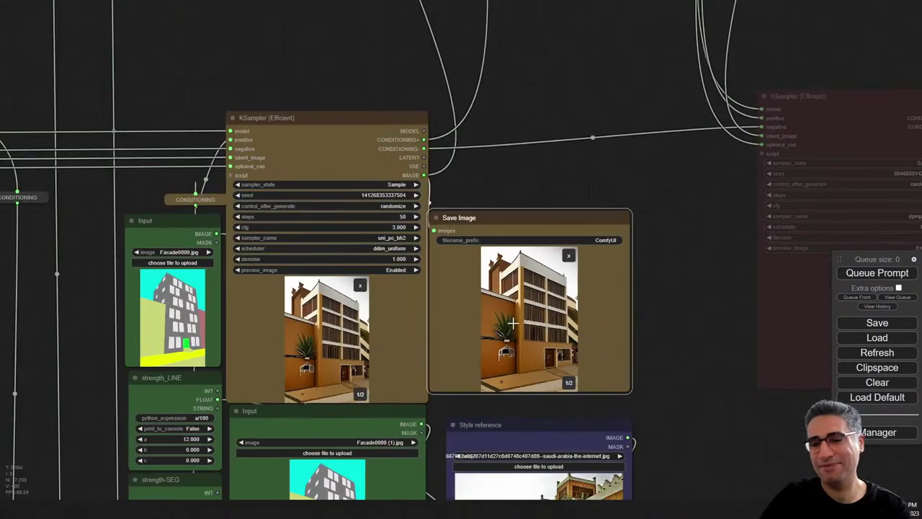
left_click_drag(691, 347, 709, 155)
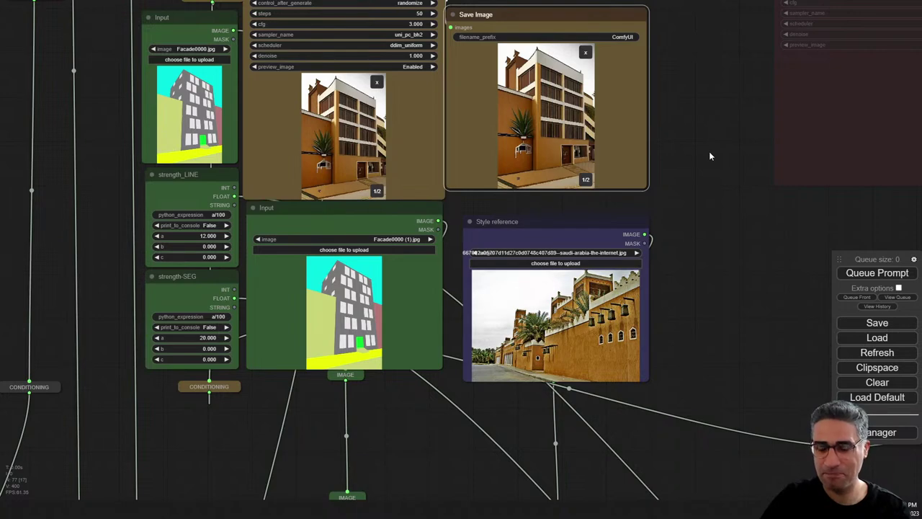
- Examine the Efficient Loader node's checkpoint, VAE, LoRA, prompt and batch size settings
scroll(709, 153, "down", 10)
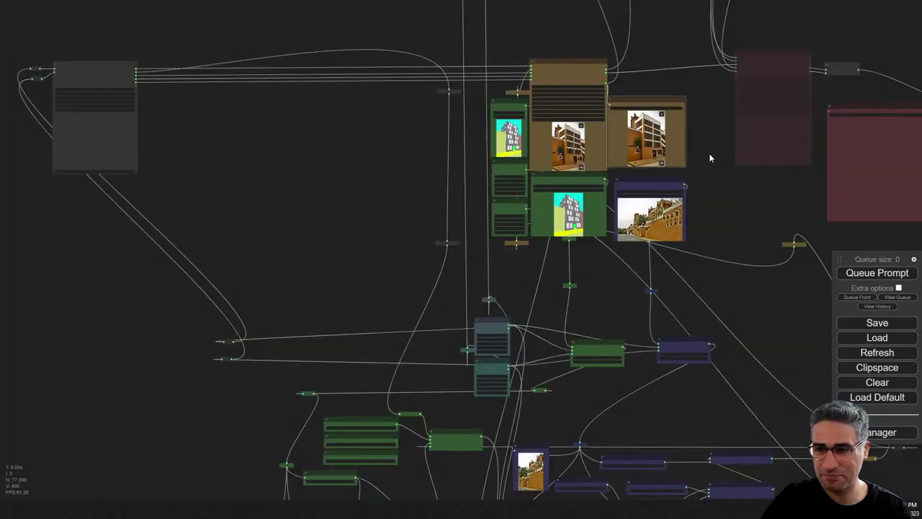
left_click_drag(271, 228, 520, 241)
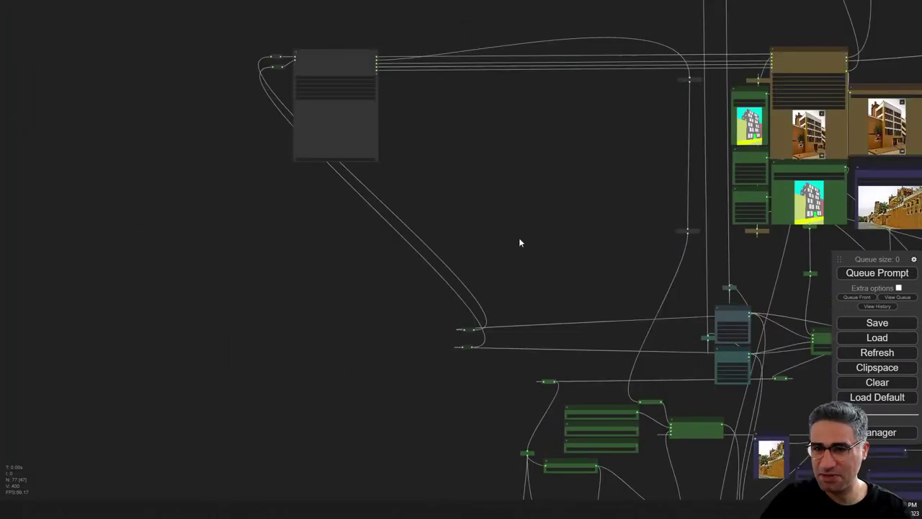
left_click_drag(426, 116, 507, 225)
scroll(507, 226, "up", 2)
scroll(507, 229, "up", 3)
scroll(574, 266, "left", 5)
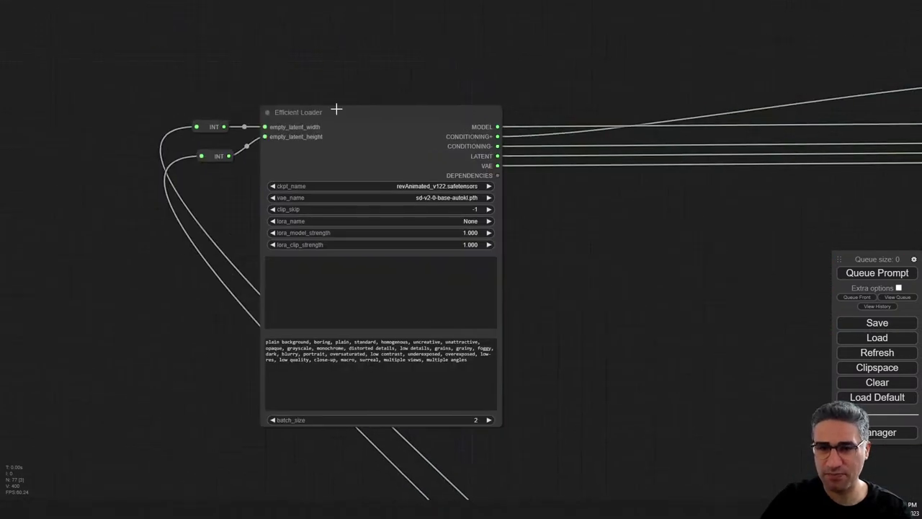
scroll(350, 61, "down", 1)
scroll(359, 81, "up", 5)
scroll(632, 264, "down", 5)
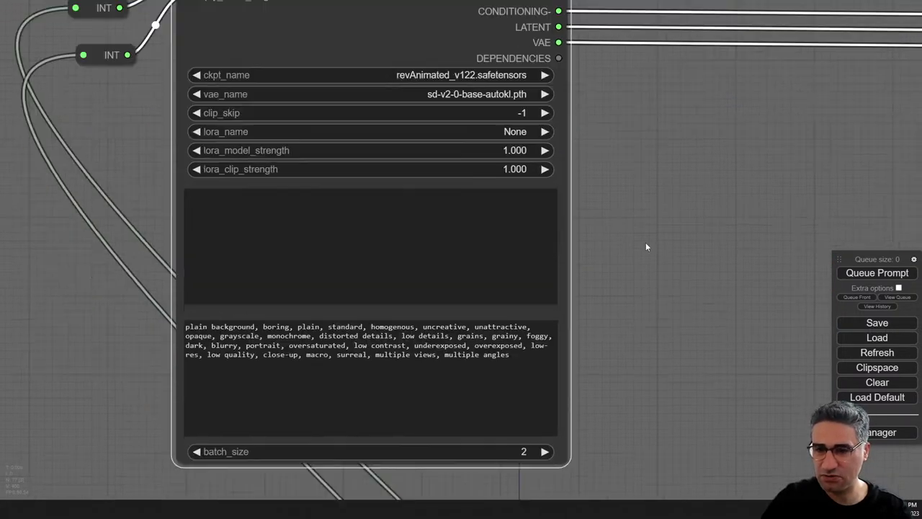
scroll(646, 246, "down", 1)
left_click_drag(705, 411, 589, 219)
scroll(588, 219, "down", 11)
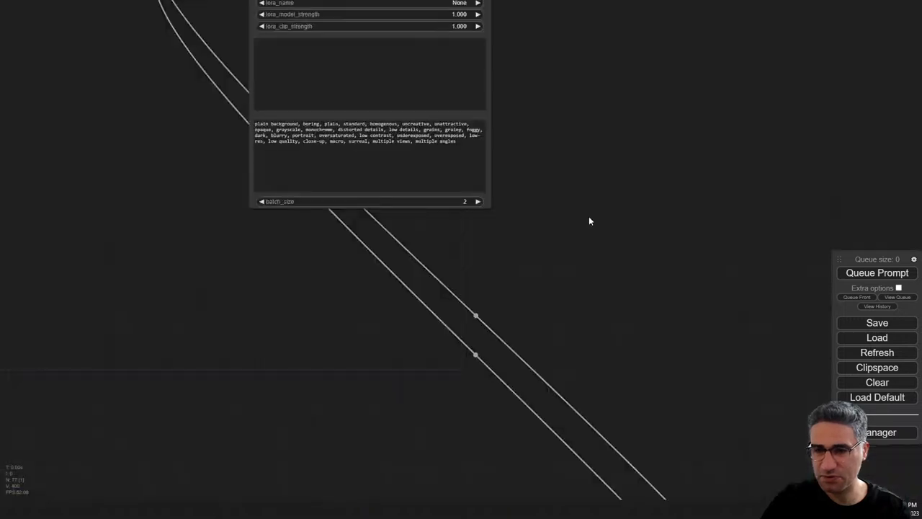
- Examine the Width and Height nodes and the Efficient Loader's empty_latent_width and empty_latent_height inputs that they feed
left_click_drag(605, 275, 317, 24)
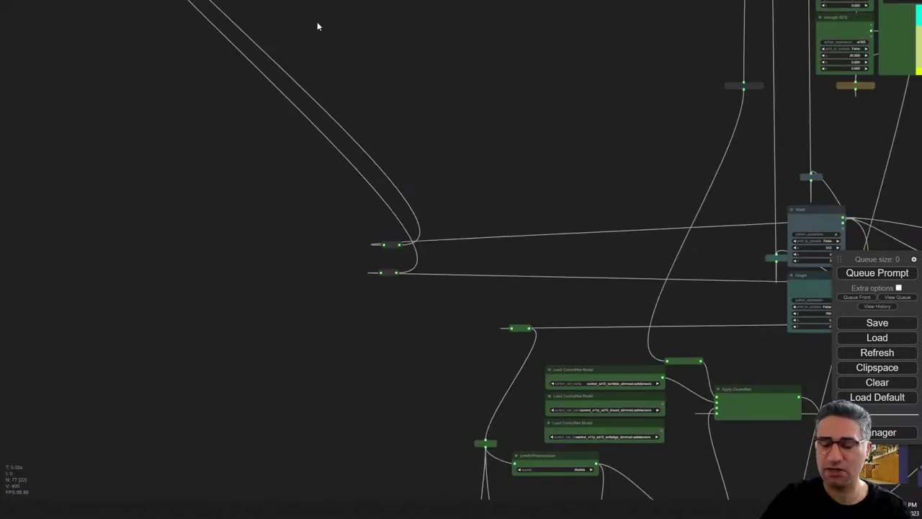
left_click_drag(427, 94, 150, 0)
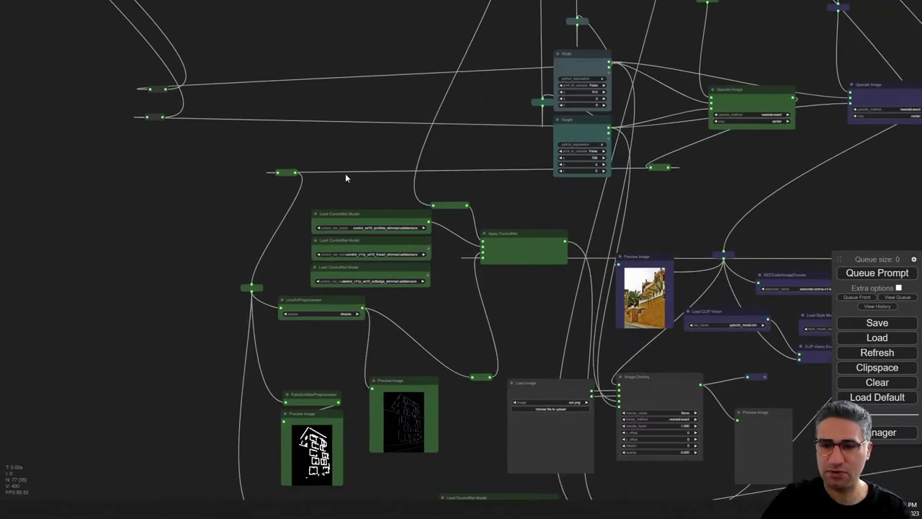
left_click_drag(356, 144, 166, 191)
scroll(346, 101, "up", 10)
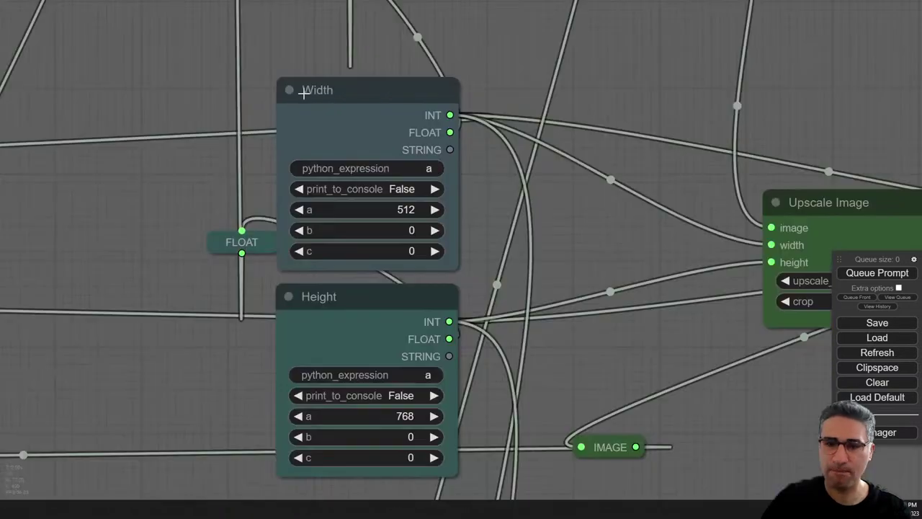
scroll(122, 227, "down", 7)
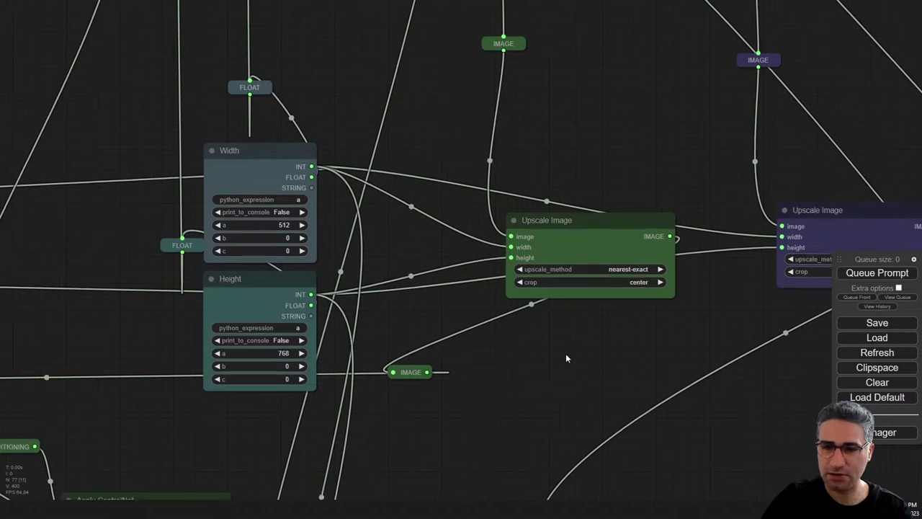
scroll(321, 286, "down", 8)
left_click_drag(192, 103, 487, 270)
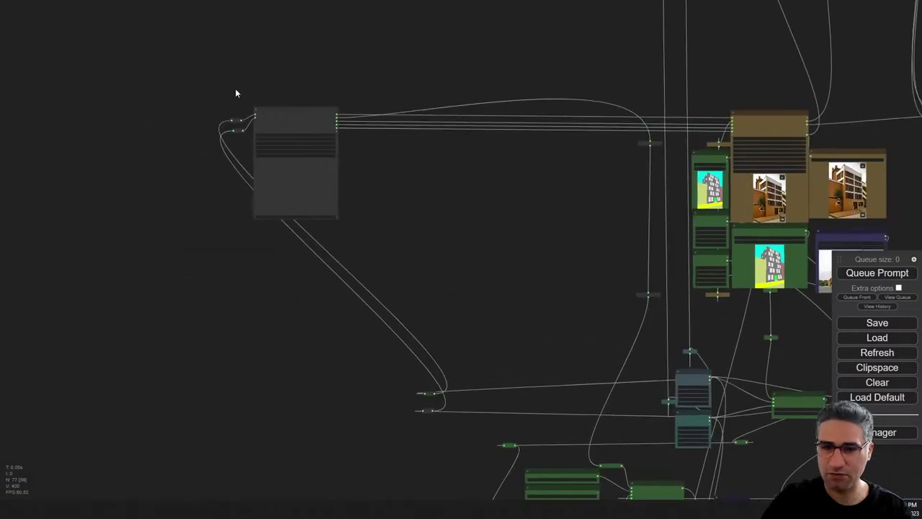
scroll(245, 108, "up", 10)
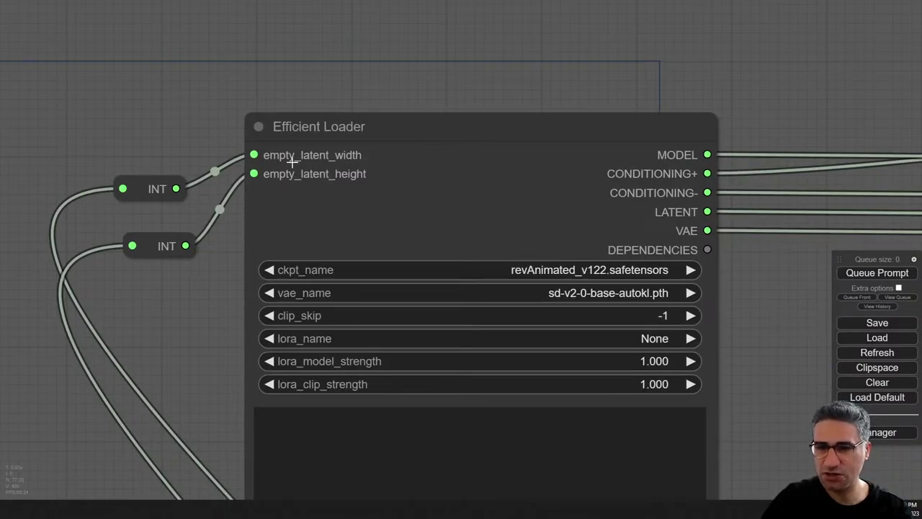
left_click_drag(428, 83, 441, 8)
left_click_drag(811, 269, 755, 114)
left_click_drag(750, 389, 378, 106)
- Trace the loader's size links back to the Width and Height nodes and follow the Width node's outputs across the graph
scroll(378, 107, "down", 6)
left_click_drag(484, 204, 650, 492)
left_click_drag(732, 497, 376, 109)
left_click_drag(648, 468, 275, 206)
scroll(275, 206, "down", 7)
left_click_drag(627, 233, 260, 114)
scroll(260, 114, "up", 6)
scroll(260, 110, "up", 5)
mouse_move(309, 87)
left_mouse_down()
mouse_move(309, 53)
mouse_move(314, 97)
mouse_move(303, 86)
left_mouse_up()
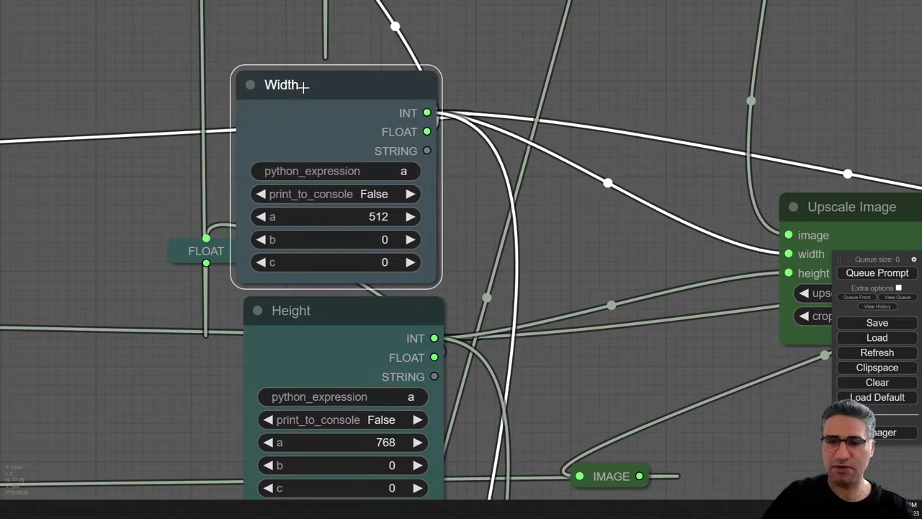
scroll(591, 108, "down", 10)
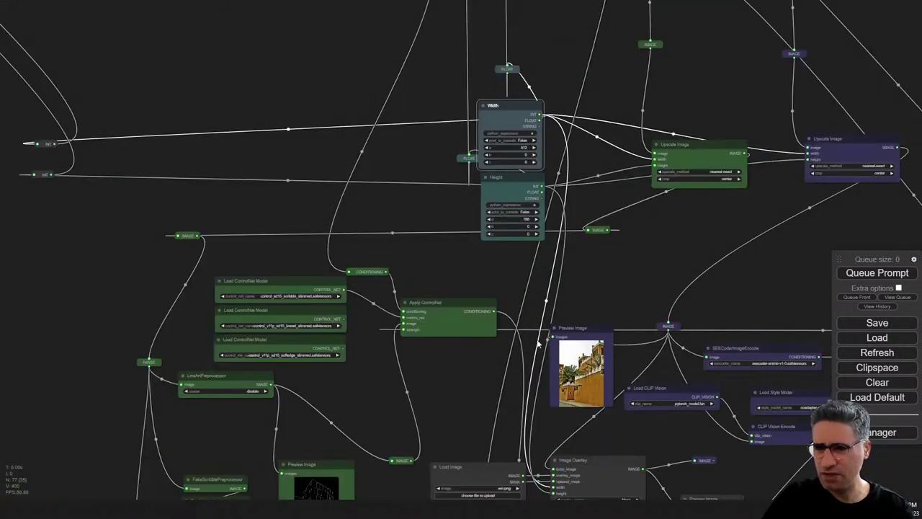
scroll(536, 119, "up", 10)
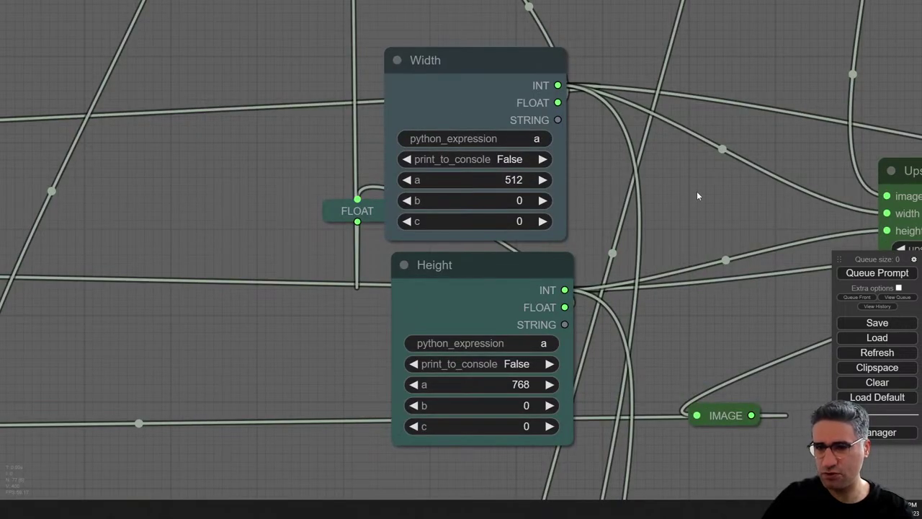
- Examine how the two Upscale Image nodes connect to the Input image and the Style reference image
left_click_drag(697, 191, 200, 159)
scroll(216, 166, "down", 5)
scroll(486, 268, "down", 5)
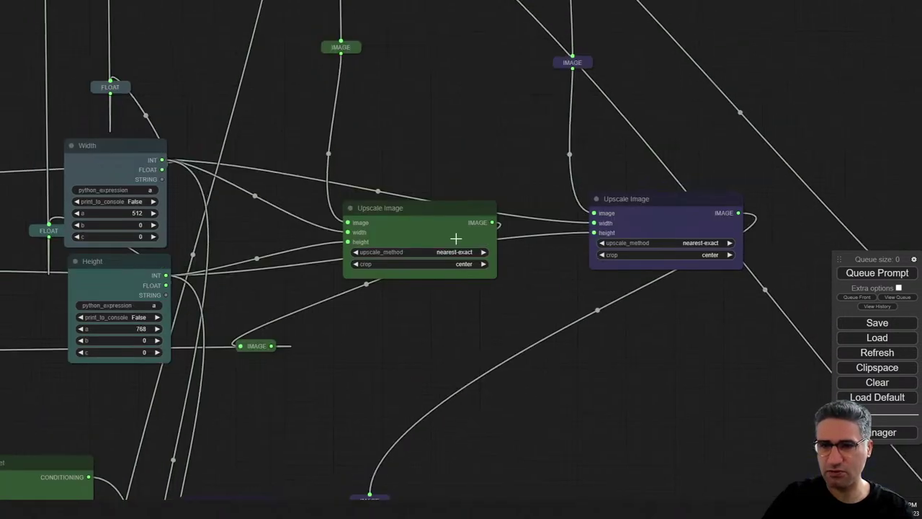
left_click_drag(468, 252, 482, 195)
left_click_drag(452, 152, 478, 319)
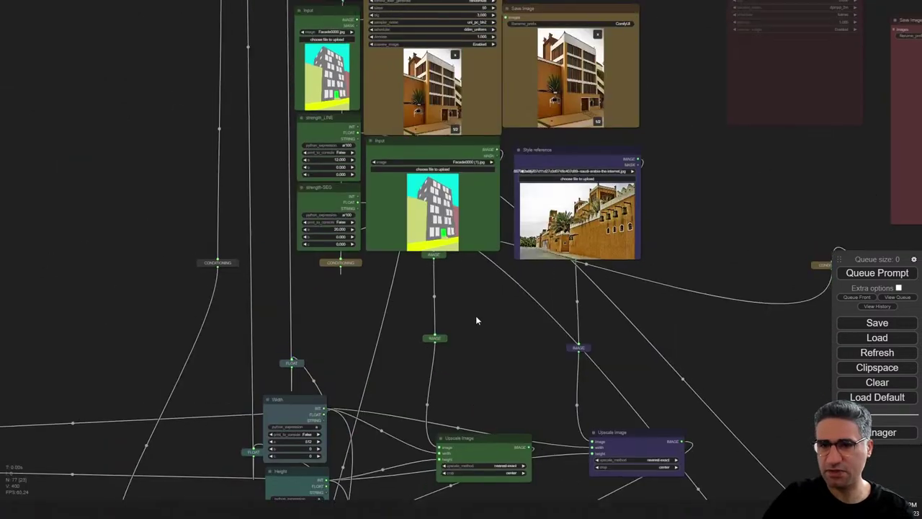
left_click_drag(504, 426, 508, 107)
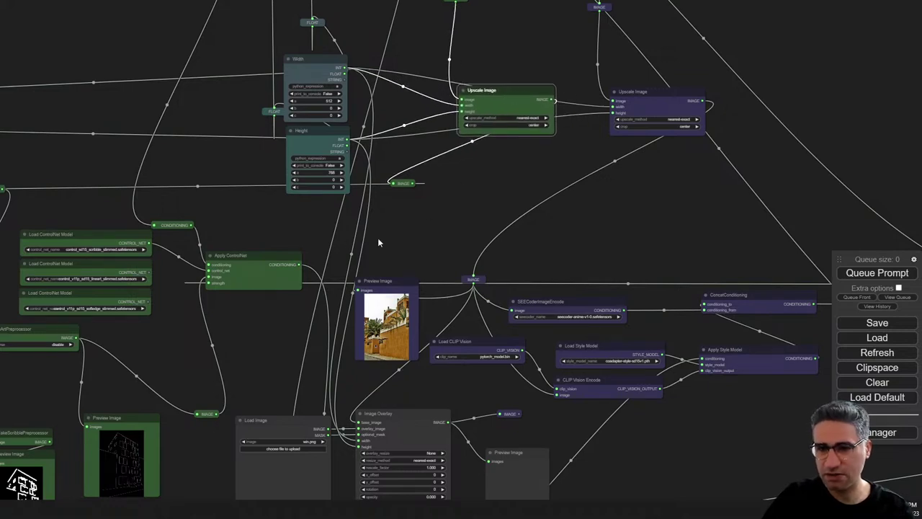
left_click_drag(472, 27, 502, 380)
mouse_move(471, 161)
left_mouse_down()
mouse_move(488, 189)
mouse_move(477, 329)
mouse_move(497, 237)
mouse_move(490, 147)
mouse_move(469, 167)
left_mouse_up()
left_click_drag(544, 402, 449, 144)
- Check the green Upscale Image node's width and height inputs, crop setting and outgoing image link
scroll(449, 144, "up", 4)
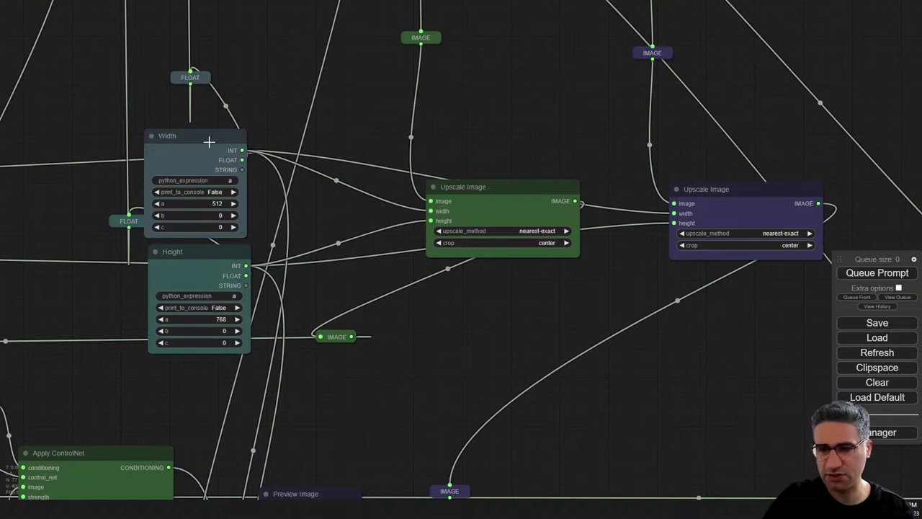
scroll(479, 219, "up", 3)
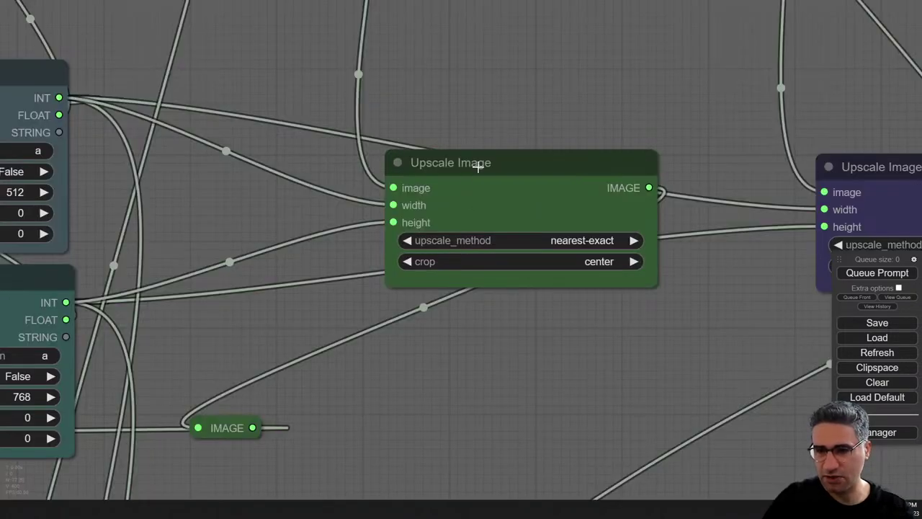
left_click(478, 166)
left_click_drag(158, 164, 313, 89)
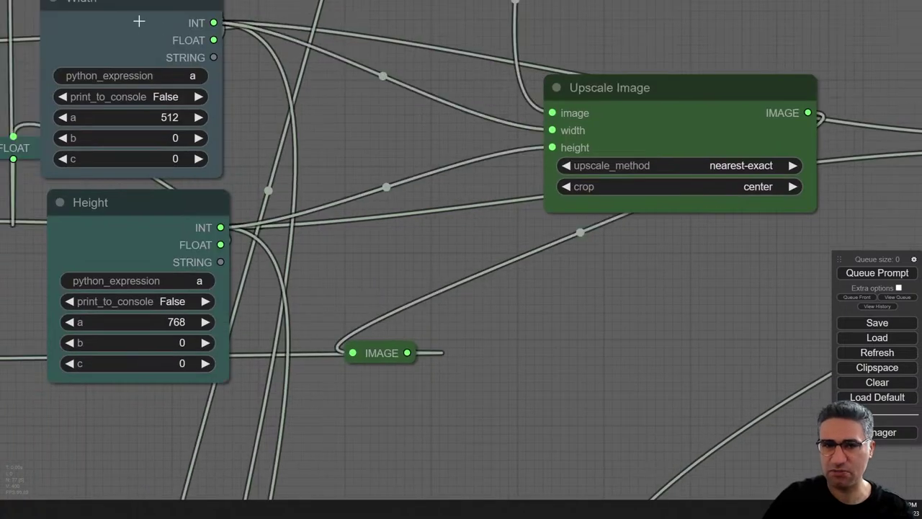
left_click_drag(451, 422, 519, 205)
scroll(522, 209, "down", 6)
left_click_drag(567, 177, 510, 254)
left_click_drag(599, 98, 533, 90)
- Examine the LineArtPreprocessor and FakeScribblePreprocessor branches, their previews, and the link into the Apply ControlNet node
left_click_drag(507, 270, 760, 98)
left_click_drag(412, 90, 440, 135)
left_click_drag(41, 393, 311, 297)
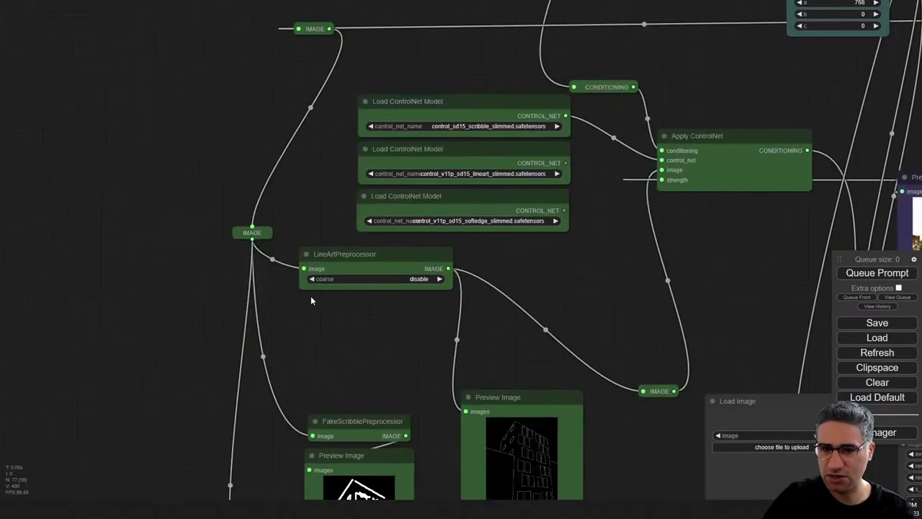
left_click_drag(360, 349, 351, 222)
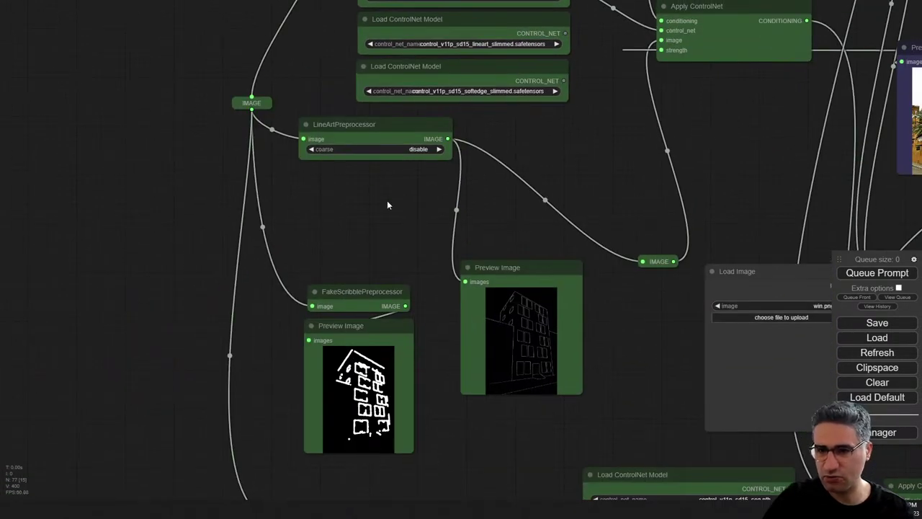
left_click_drag(375, 131, 392, 144)
left_click_drag(432, 284, 325, 81)
left_click_drag(378, 248, 85, 348)
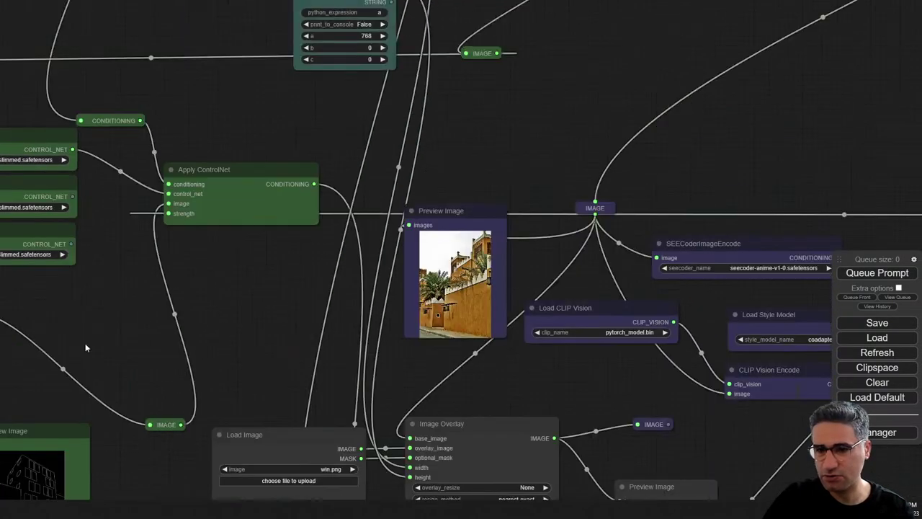
- Examine the segmentation Load ControlNet Model node and its connection to the lower Apply ControlNet node
scroll(444, 136, "down", 5)
left_click_drag(470, 187, 466, 172)
left_click_drag(465, 215, 462, 143)
left_click_drag(327, 233, 325, 43)
scroll(337, 291, "up", 6)
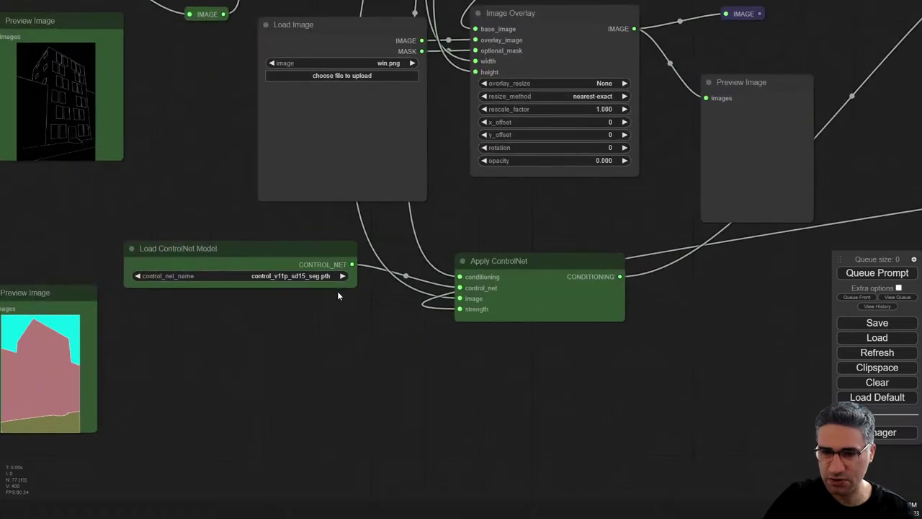
scroll(337, 291, "up", 3)
left_click_drag(280, 243, 286, 261)
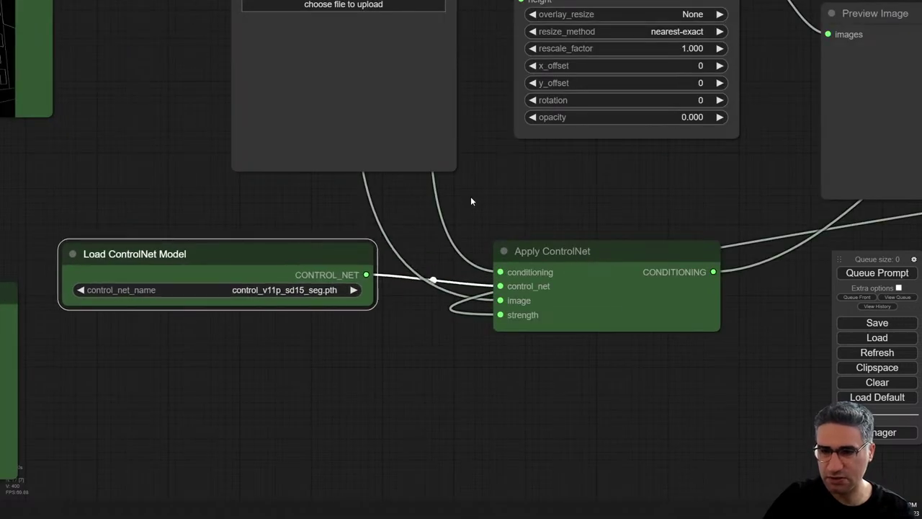
scroll(474, 224, "down", 5)
- Trace the lower Apply ControlNet node's image link up to the Input node and back to its own inputs
mouse_move(576, 288)
left_mouse_down()
mouse_move(598, 251)
mouse_move(588, 298)
left_mouse_up()
left_click_drag(577, 52, 444, 515)
left_click_drag(426, 60, 375, 470)
scroll(485, 262, "down", 5)
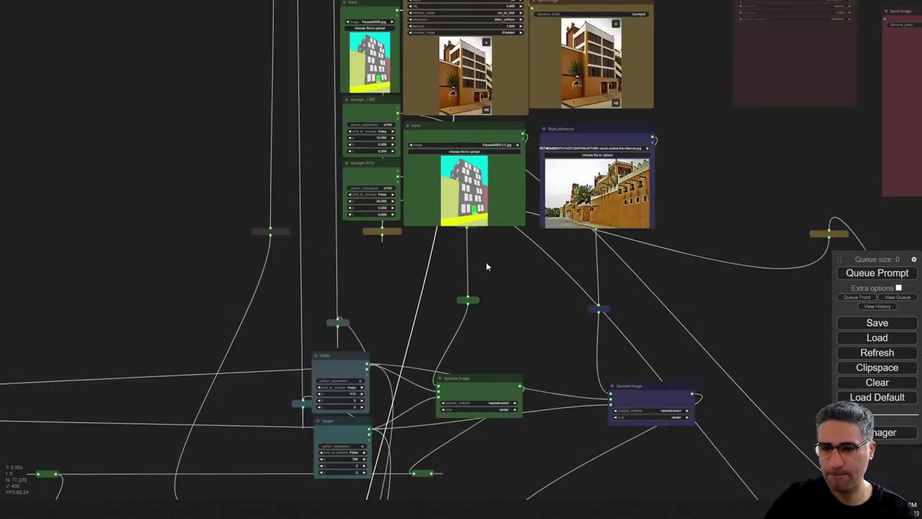
left_click_drag(486, 263, 484, 283)
mouse_move(469, 145)
left_mouse_down()
mouse_move(497, 207)
mouse_move(479, 173)
mouse_move(478, 142)
mouse_move(467, 138)
left_mouse_up()
left_click_drag(508, 299, 524, 5)
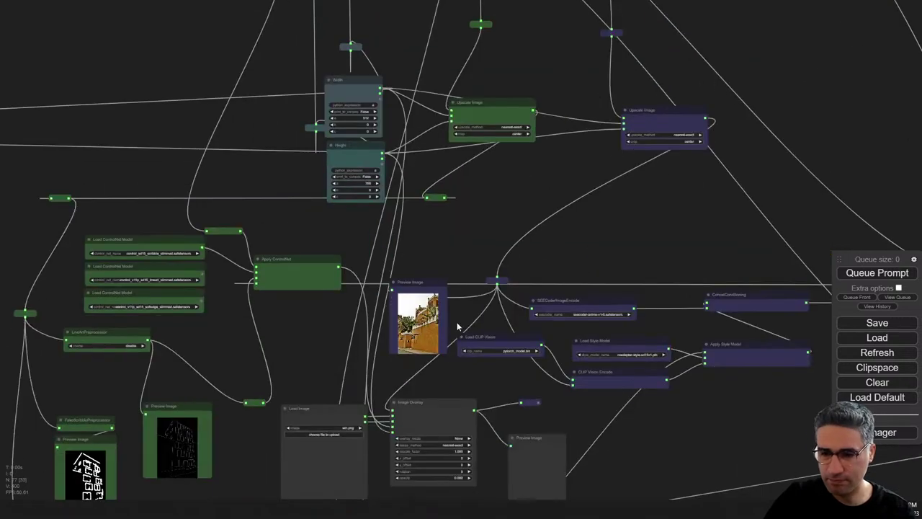
left_click_drag(419, 494, 451, 315)
scroll(419, 361, "up", 12)
left_click_drag(494, 338, 535, 315)
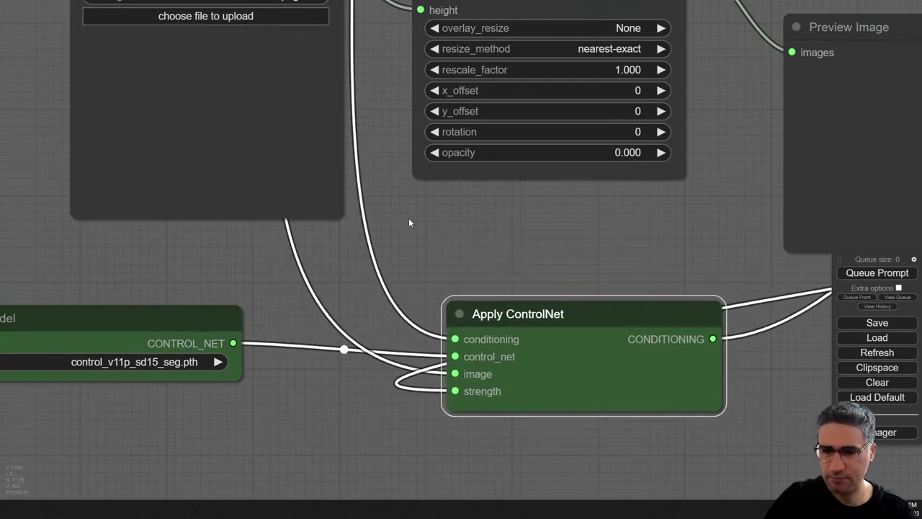
scroll(381, 254, "up", 3)
- Move the Facade0000 (1).jpg Input node down to inspect the links behind it, and put it back below the KSampler
scroll(380, 254, "down", 7)
left_click_drag(314, 81, 264, 405)
left_click_drag(553, 176, 490, 515)
left_click_drag(408, 148, 375, 515)
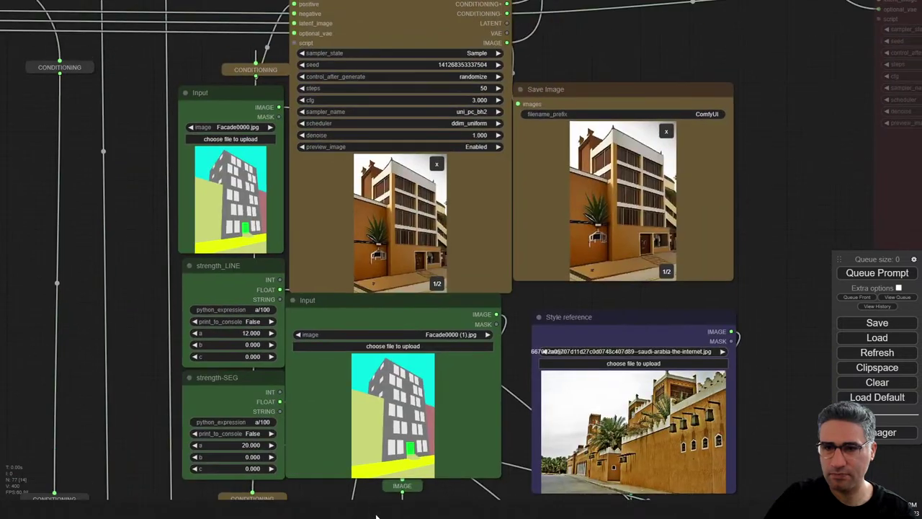
left_click_drag(439, 305, 451, 410)
scroll(497, 355, "down", 3)
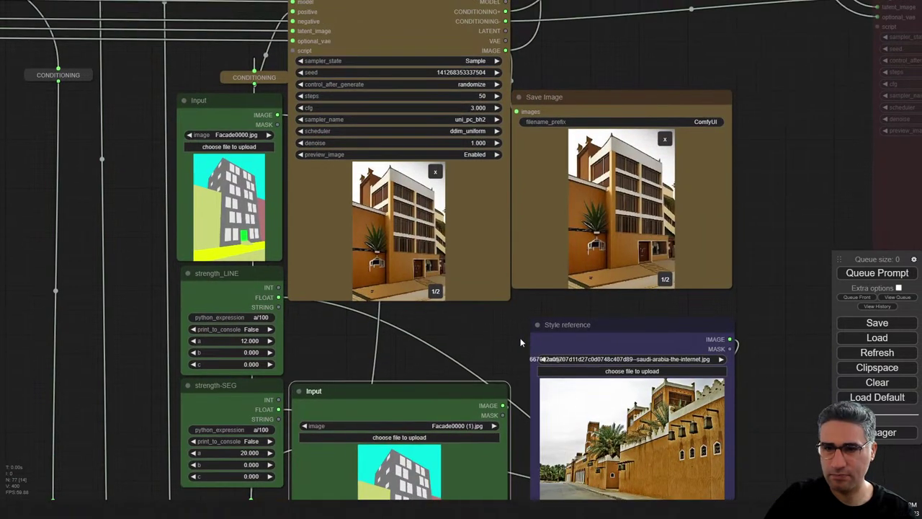
scroll(497, 355, "down", 2)
left_click_drag(463, 200, 464, 236)
scroll(315, 277, "up", 10)
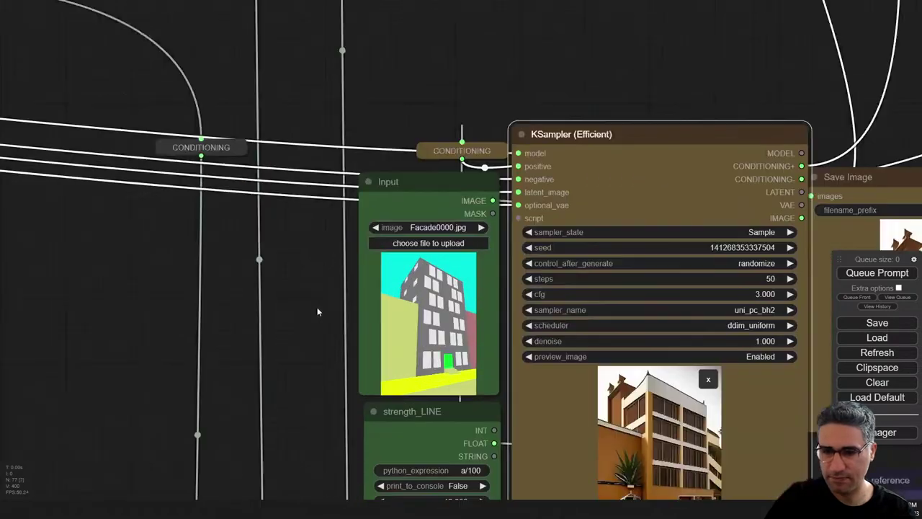
left_click_drag(319, 309, 199, 112)
scroll(199, 117, "down", 5)
left_click_drag(412, 283, 407, 277)
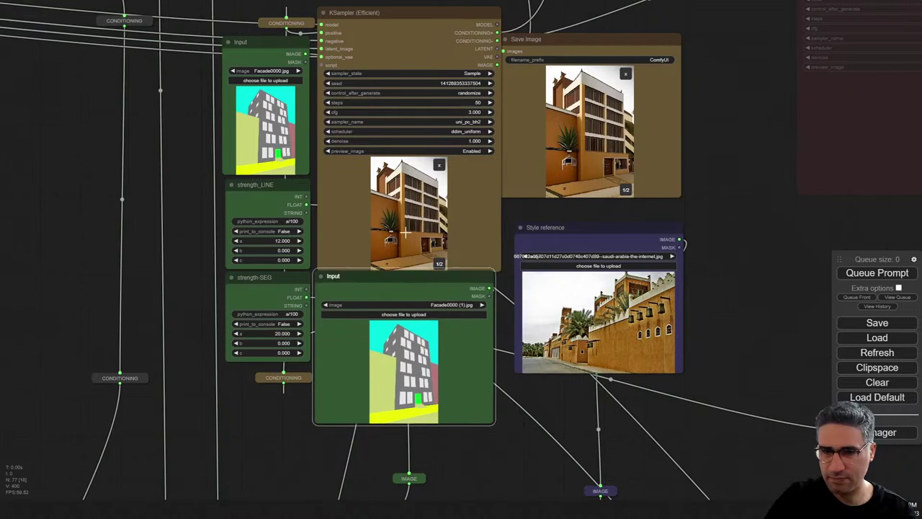
- Check the Facade0000.jpg Input node, shorten the KSampler node, and move the Facade0000 (1).jpg Input node up beneath it
left_click(286, 37)
scroll(256, 118, "up", 5)
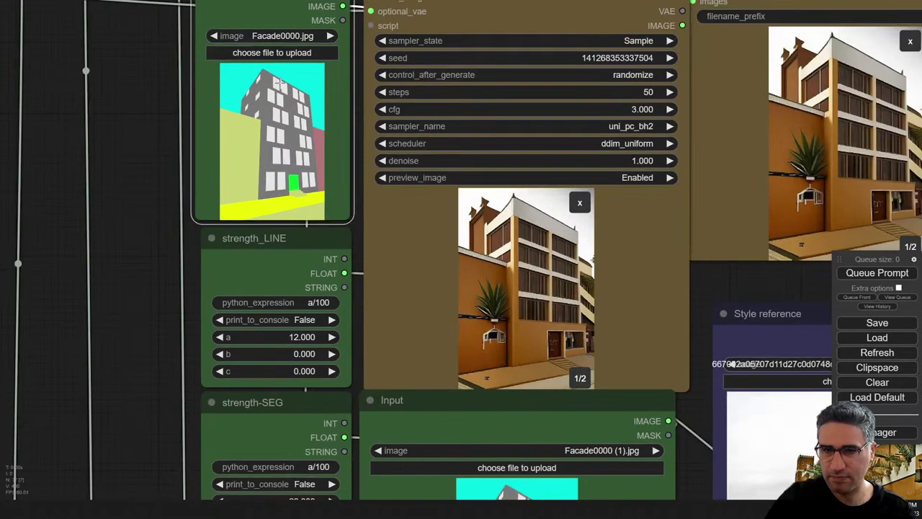
scroll(280, 83, "down", 5)
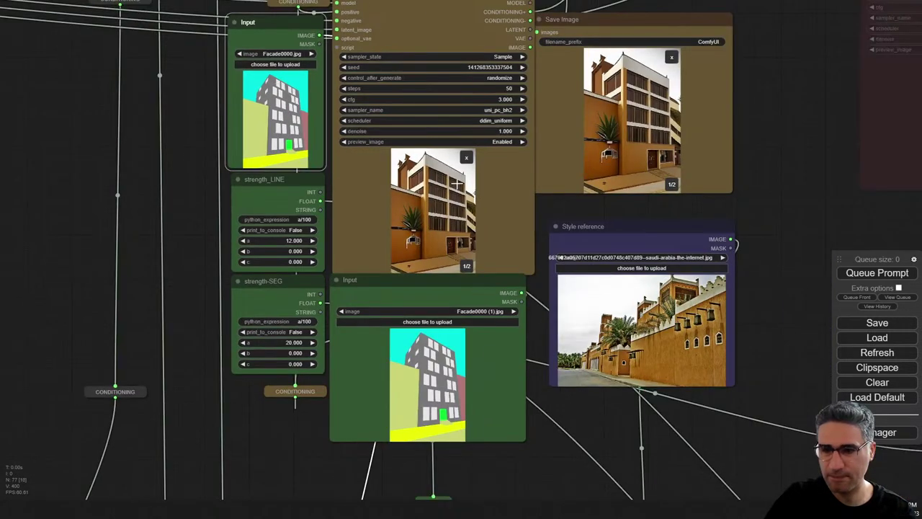
left_click_drag(533, 274, 525, 222)
left_click_drag(494, 279, 495, 236)
scroll(297, 101, "up", 9)
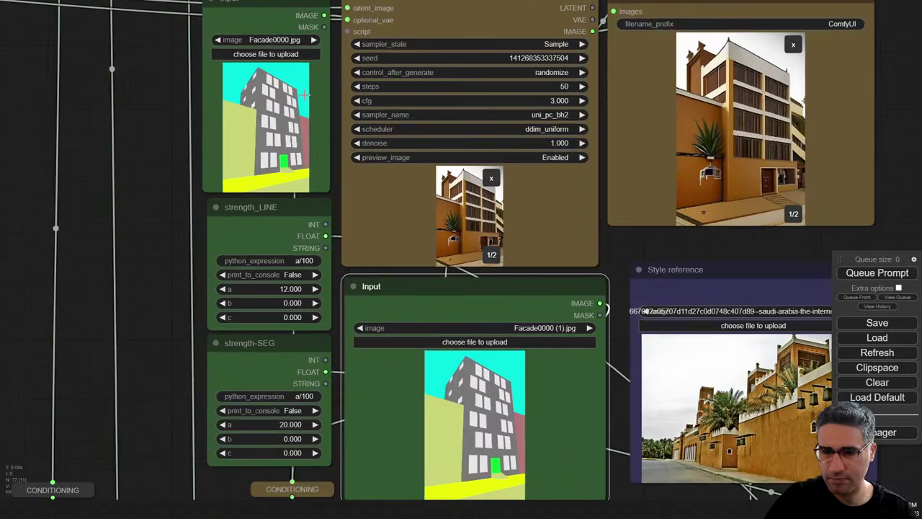
- Follow the links from the strength nodes down to the lower Apply ControlNet node and its FLOAT reroute
scroll(257, 71, "down", 4)
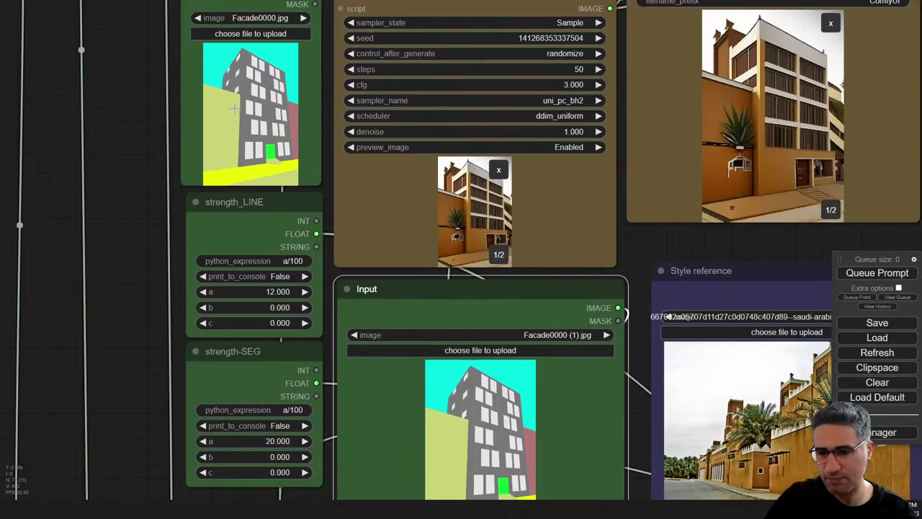
left_click_drag(256, 81, 242, 89)
left_click_drag(173, 440, 180, 213)
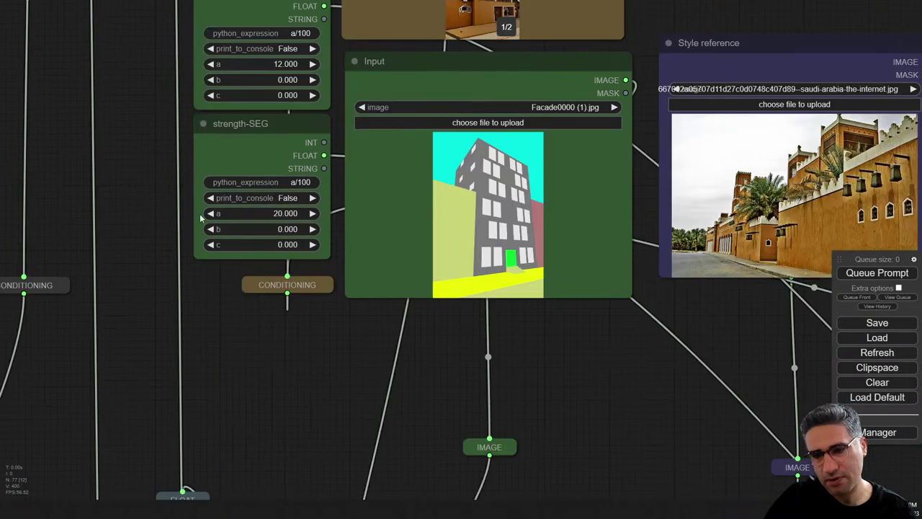
scroll(209, 226, "down", 8)
left_click_drag(409, 429, 476, 247)
left_click_drag(374, 404, 500, 135)
scroll(443, 296, "up", 4)
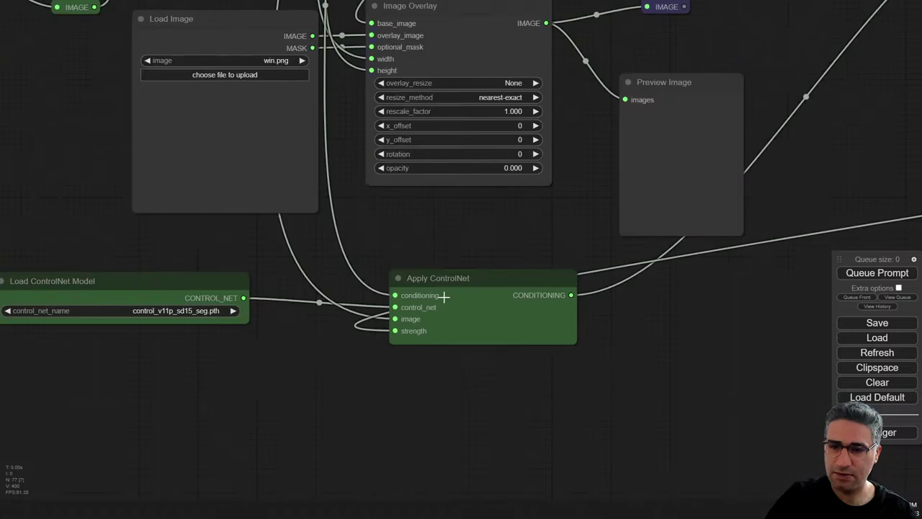
mouse_move(463, 277)
left_mouse_down()
mouse_move(492, 274)
mouse_move(490, 262)
mouse_move(480, 275)
left_mouse_up()
left_click_drag(533, 221, 302, 212)
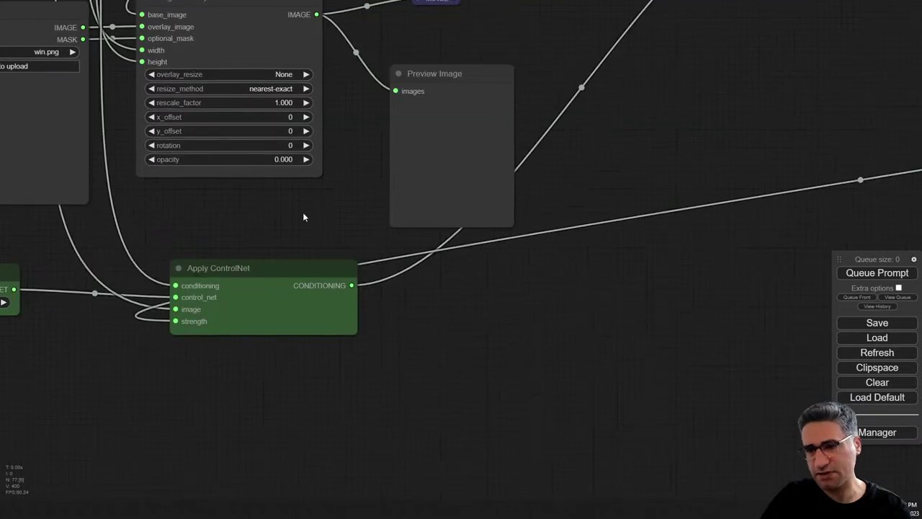
scroll(317, 224, "down", 7)
left_click_drag(589, 122, 167, 278)
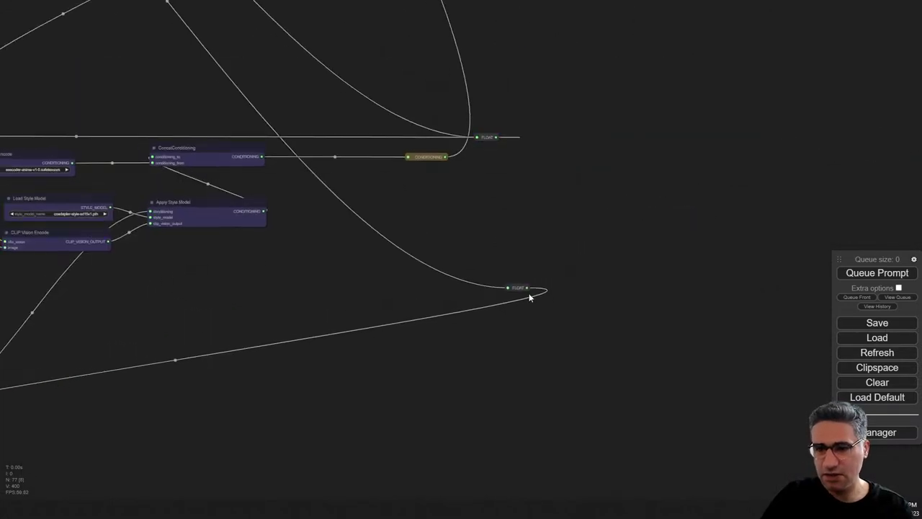
left_click_drag(518, 291, 521, 292)
- Move the Style reference node close beside the Facade0000 (1).jpg Input node
left_click_drag(350, 123, 662, 500)
left_click_drag(262, 204, 462, 352)
mouse_move(393, 190)
left_mouse_down()
mouse_move(413, 312)
mouse_move(440, 389)
mouse_move(399, 186)
mouse_move(387, 191)
left_mouse_up()
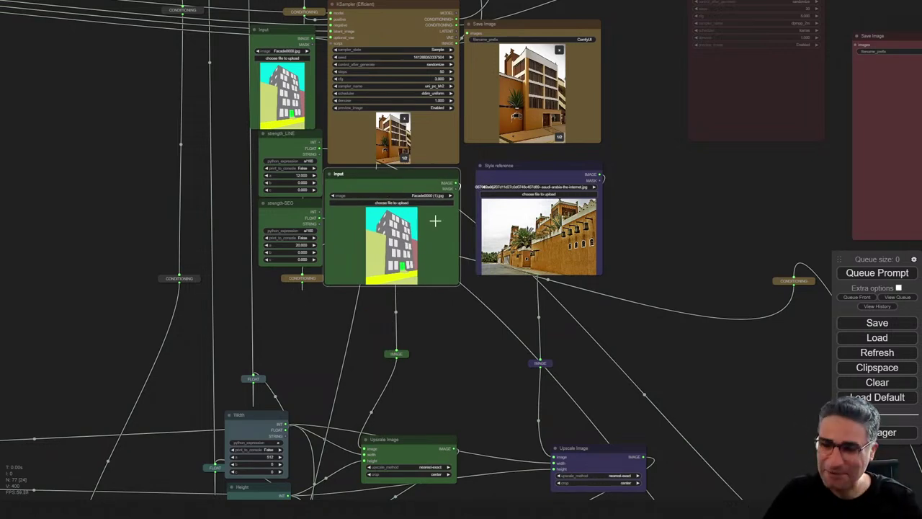
left_click_drag(514, 181, 504, 177)
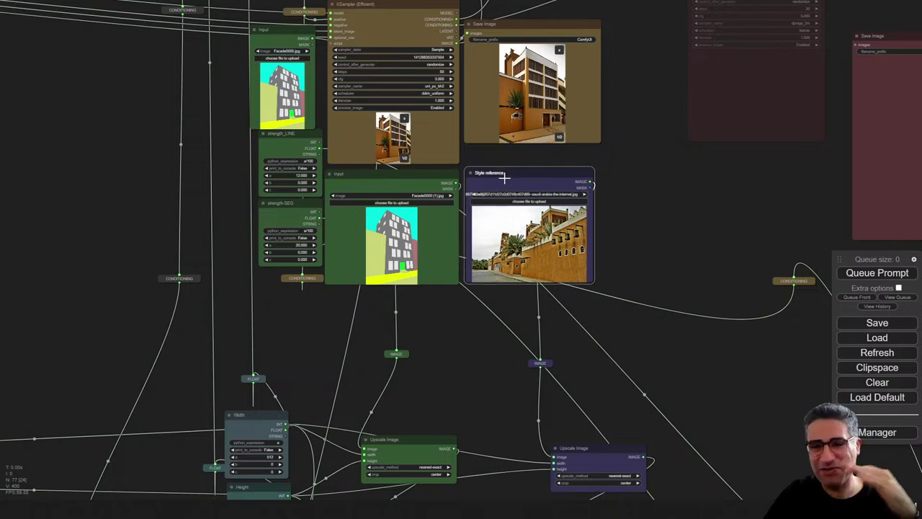
- Follow the Style reference through its Upscale Image node, and examine the segmentation and line Load ControlNet Model nodes
left_click_drag(463, 371, 453, 210)
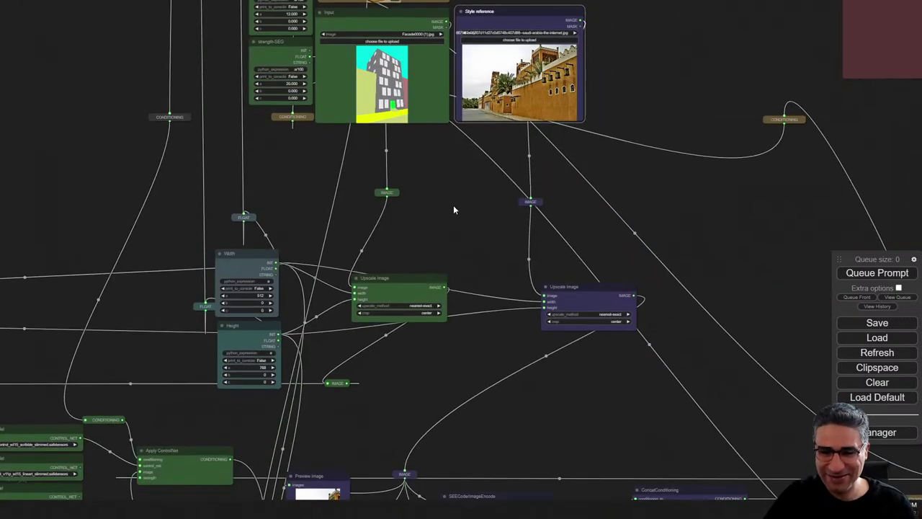
left_click_drag(396, 431, 434, 285)
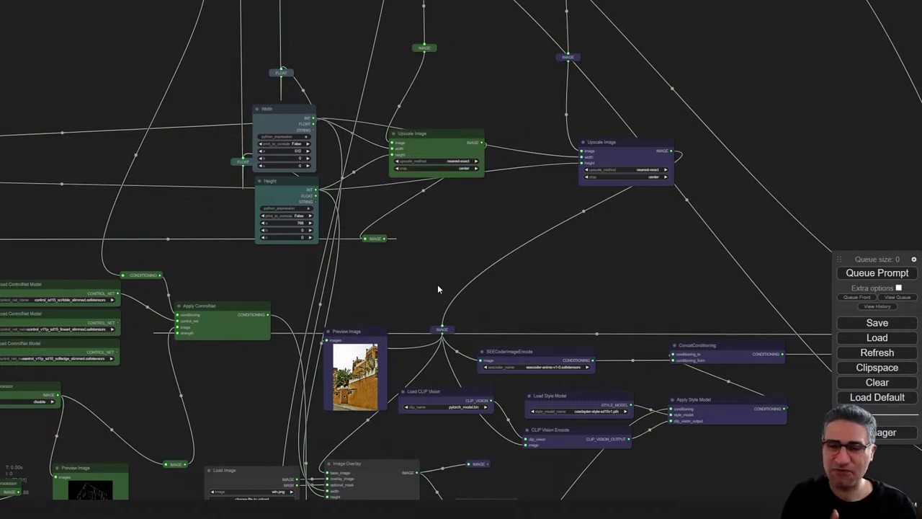
left_click_drag(438, 286, 421, 163)
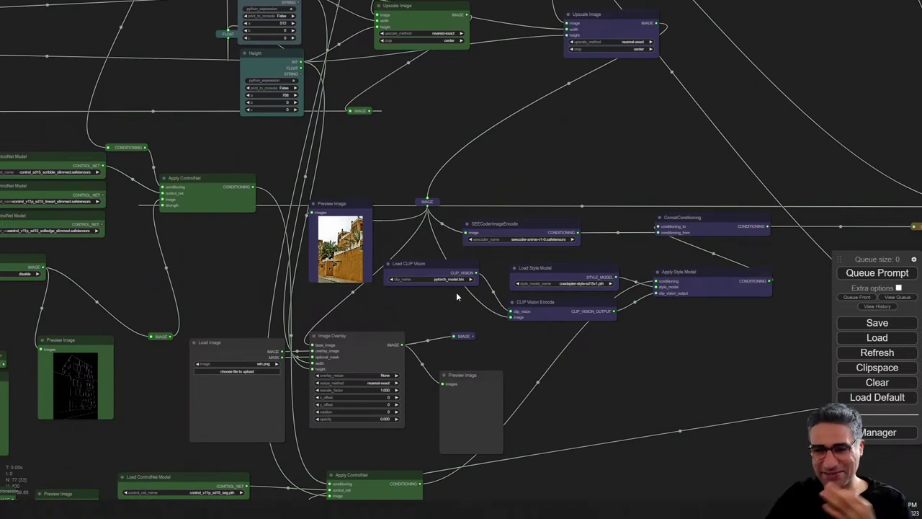
left_click_drag(463, 315, 437, 217)
scroll(377, 253, "up", 5)
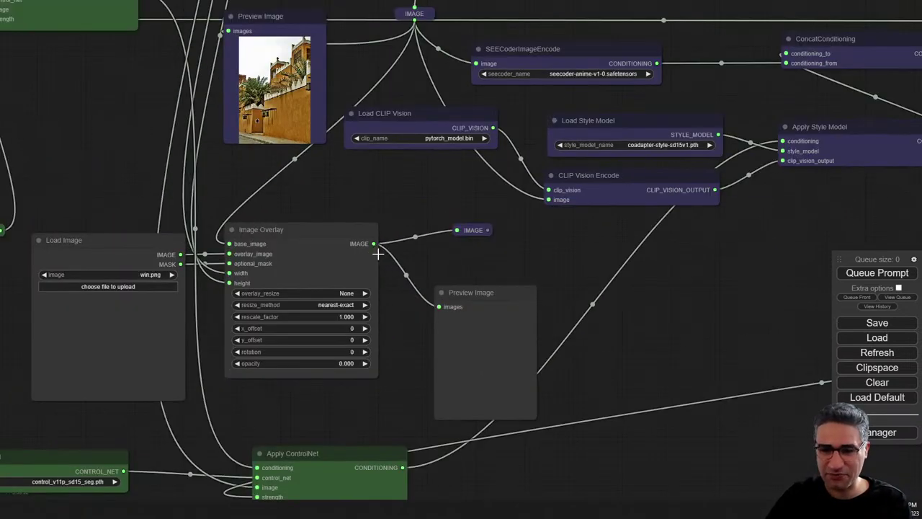
left_click_drag(298, 391, 439, 242)
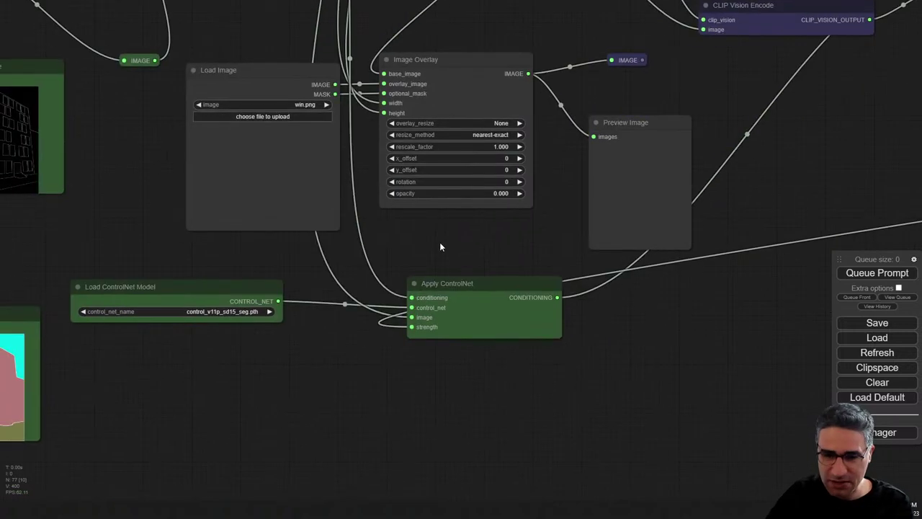
left_click_drag(318, 386, 609, 379)
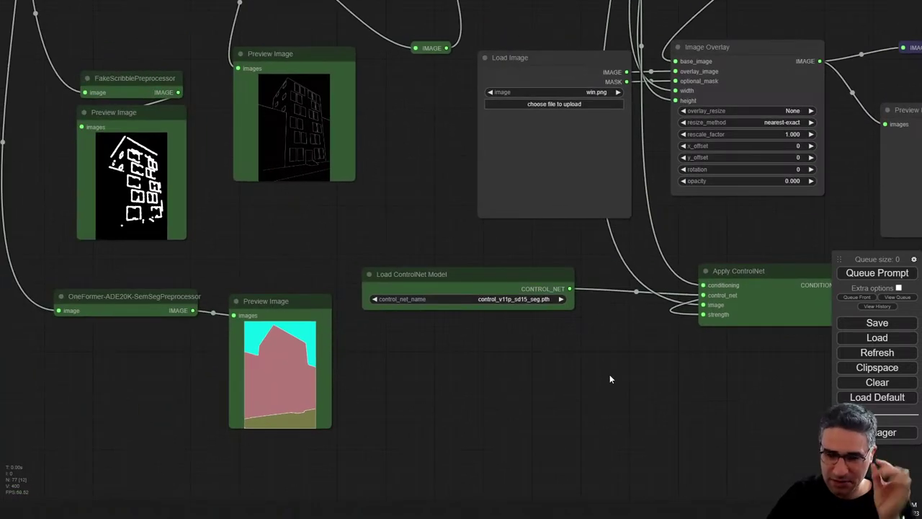
left_click(536, 281)
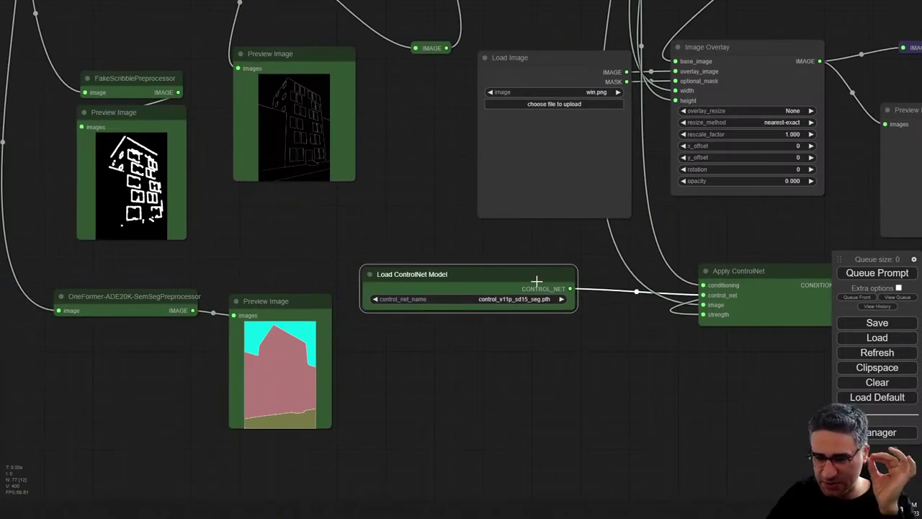
left_click_drag(572, 386, 588, 452)
scroll(547, 447, "down", 5)
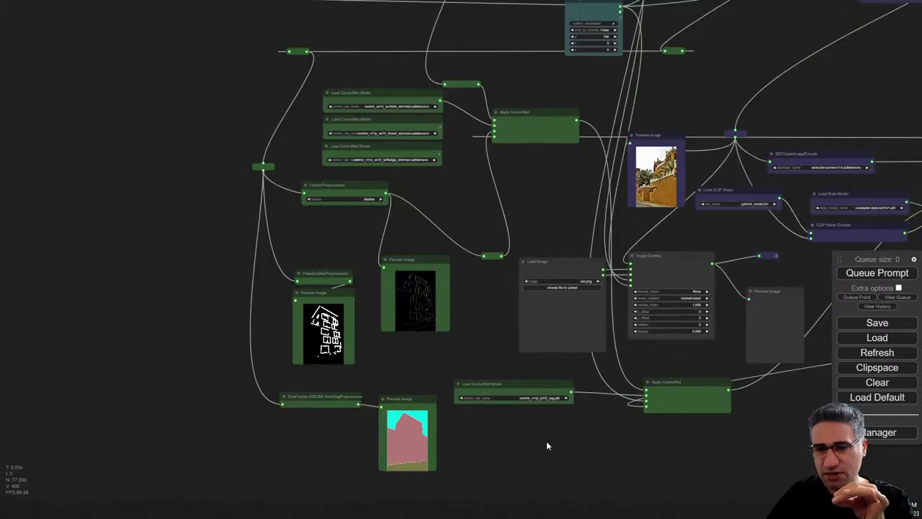
scroll(472, 173, "up", 2)
scroll(343, 79, "up", 4)
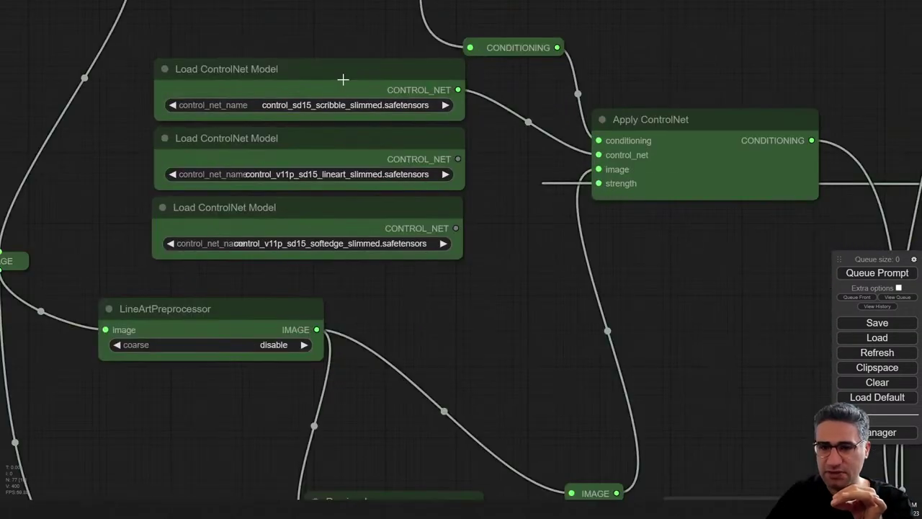
- Move the SEECoderImageEncode node up slightly, level with the ConcatConditioning node
scroll(328, 105, "down", 6)
left_click_drag(579, 271, 81, 242)
scroll(291, 210, "up", 3)
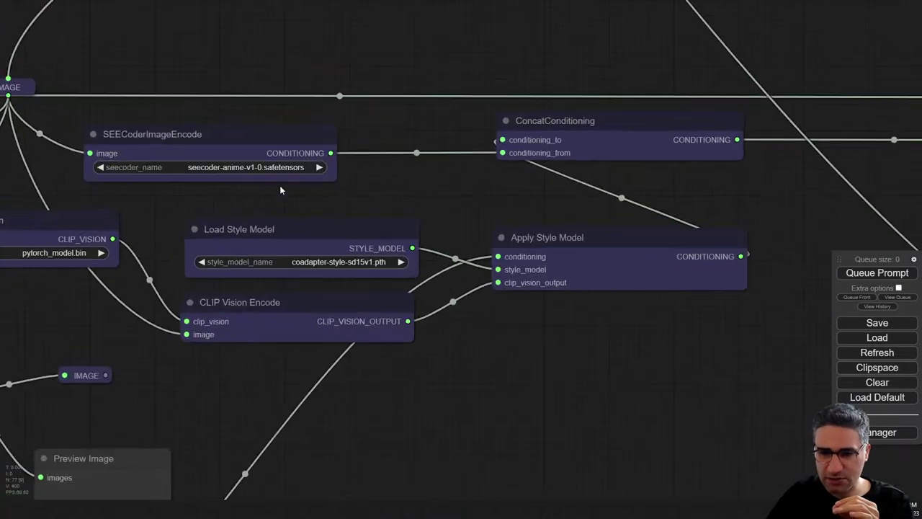
left_click_drag(280, 185, 345, 198)
left_click_drag(261, 142, 277, 125)
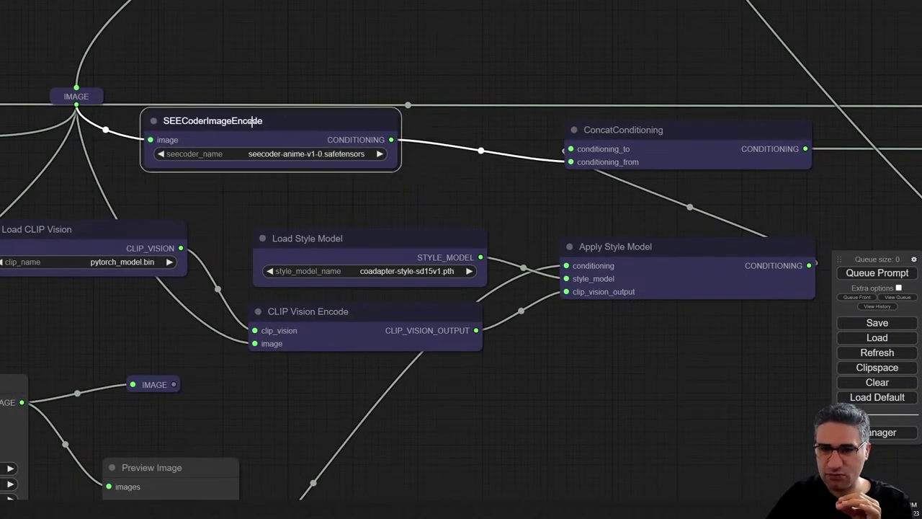
left_click_drag(384, 249, 356, 214)
- Move the green Upscale Image node down slightly and bring the purple style Upscale Image node closer to it
scroll(356, 214, "down", 5)
scroll(358, 217, "down", 5)
left_click_drag(610, 340, 616, 456)
scroll(363, 220, "up", 5)
left_click_drag(397, 222, 619, 474)
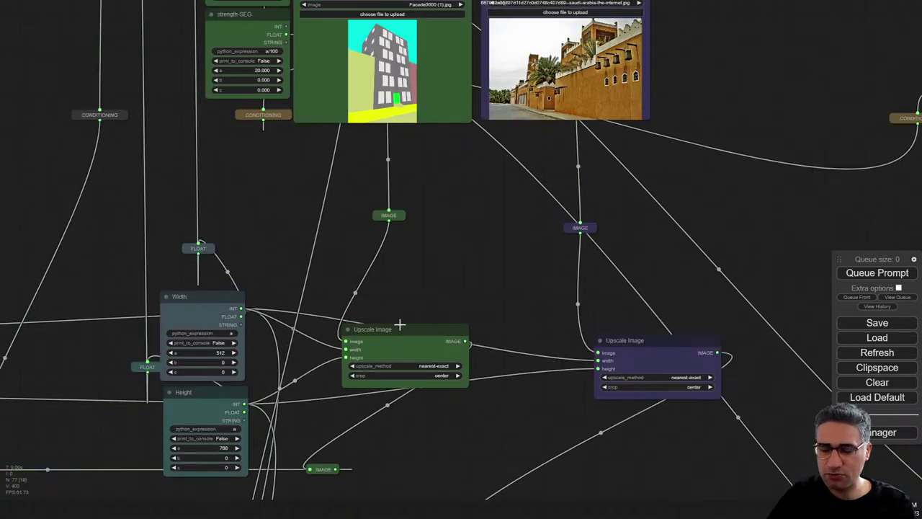
left_click_drag(408, 328, 410, 348)
left_click(653, 347)
left_click_drag(654, 347, 636, 347)
- Review the overall node layout and shift the strength_LINE node out of its column beside the KSampler to follow its link
left_click_drag(490, 189, 492, 415)
scroll(492, 414, "down", 6)
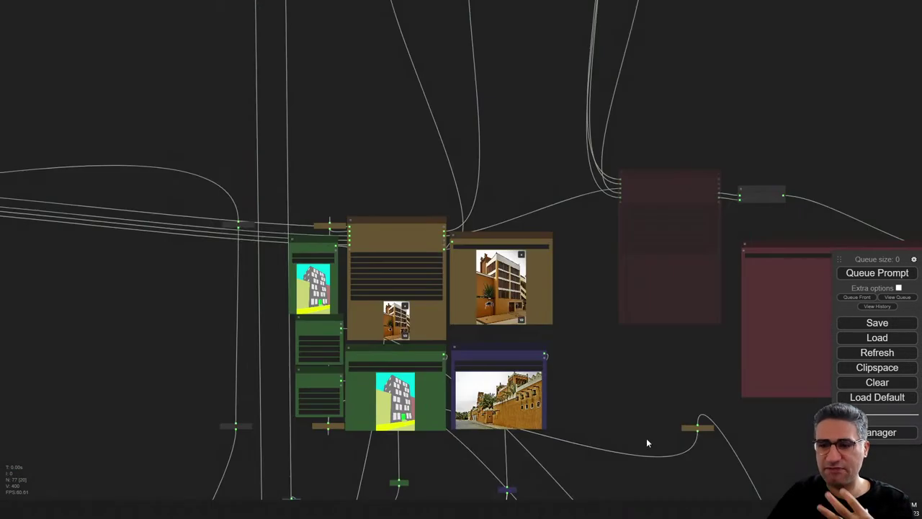
left_click_drag(638, 425, 465, 62)
scroll(556, 332, "down", 5)
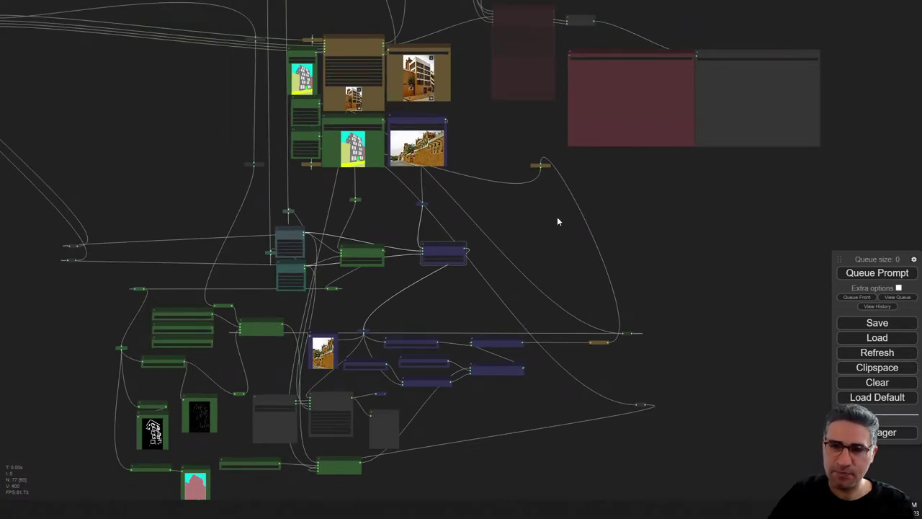
left_click_drag(536, 200, 550, 263)
scroll(326, 191, "up", 10)
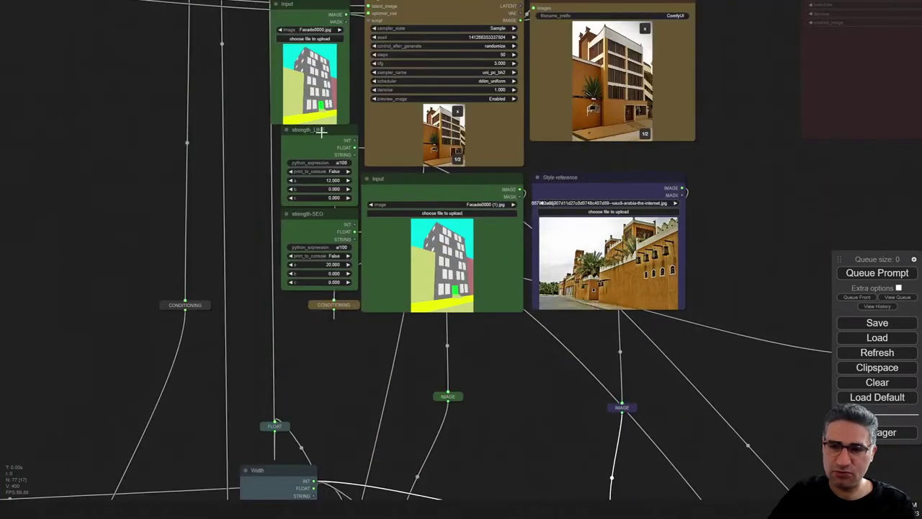
left_click_drag(321, 131, 311, 139)
scroll(524, 451, "down", 5)
left_click_drag(700, 399, 597, 518)
scroll(348, 109, "down", 1)
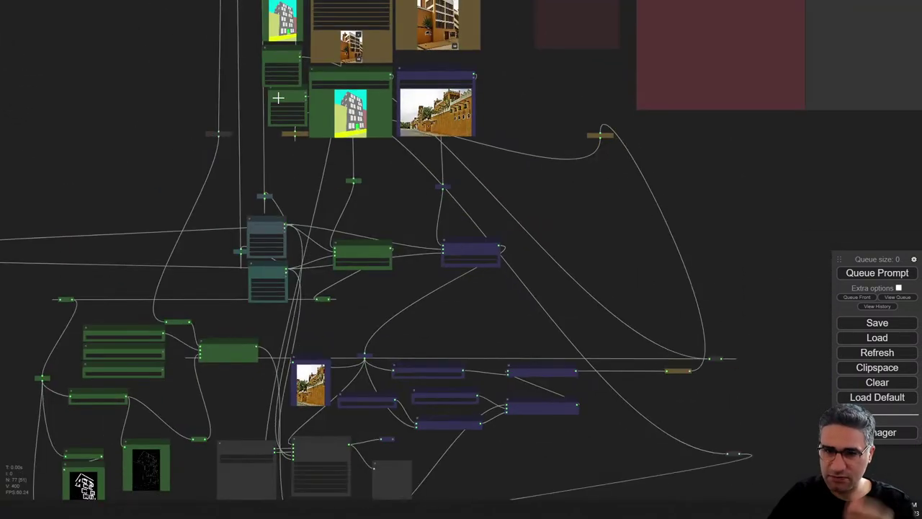
mouse_move(283, 55)
left_mouse_down()
mouse_move(273, 62)
mouse_move(284, 71)
mouse_move(273, 68)
left_mouse_up()
- Move the upper FLOAT reroute slightly to trace its link into the strength input of the line Apply ControlNet node
left_click_drag(711, 358, 688, 335)
scroll(209, 356, "up", 12)
scroll(265, 339, "up", 6)
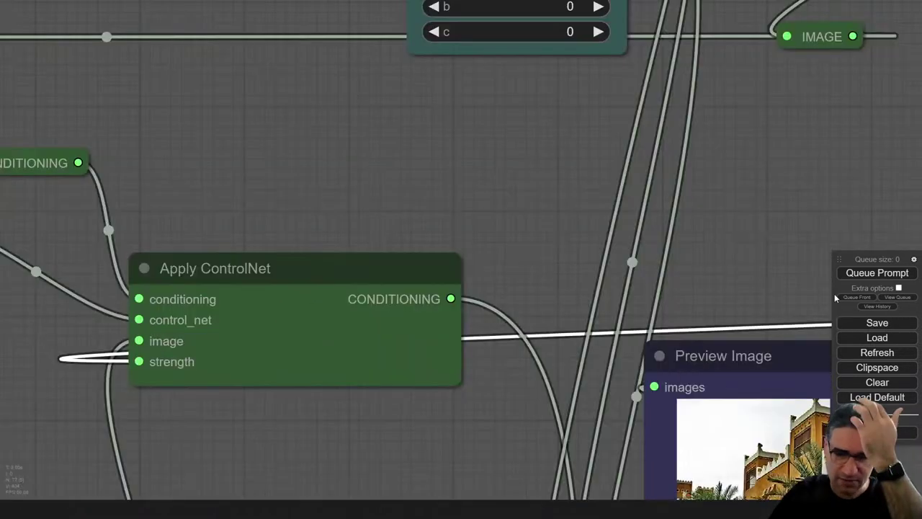
scroll(367, 294, "down", 5)
scroll(367, 286, "up", 5)
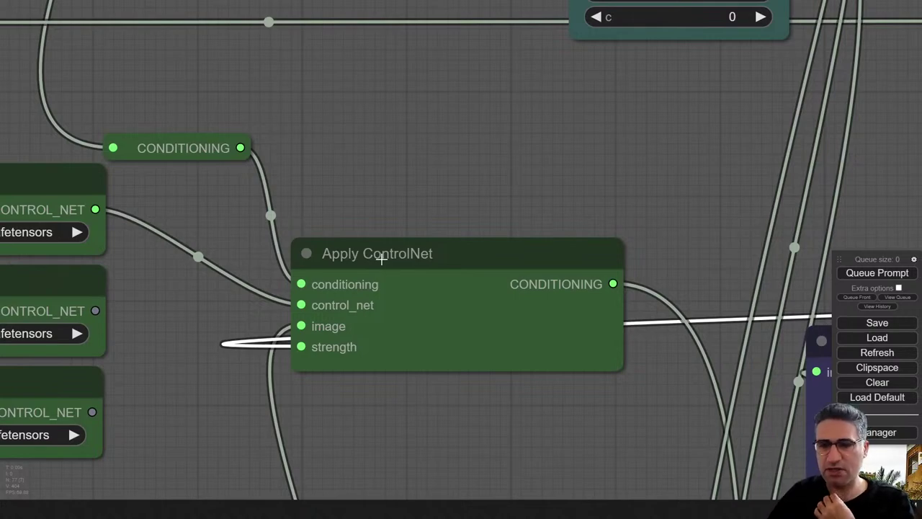
scroll(389, 262, "down", 5)
- Place the strength_LINE node back in its column directly below the Facade0000.jpg Input node
left_click_drag(756, 130, 557, 488)
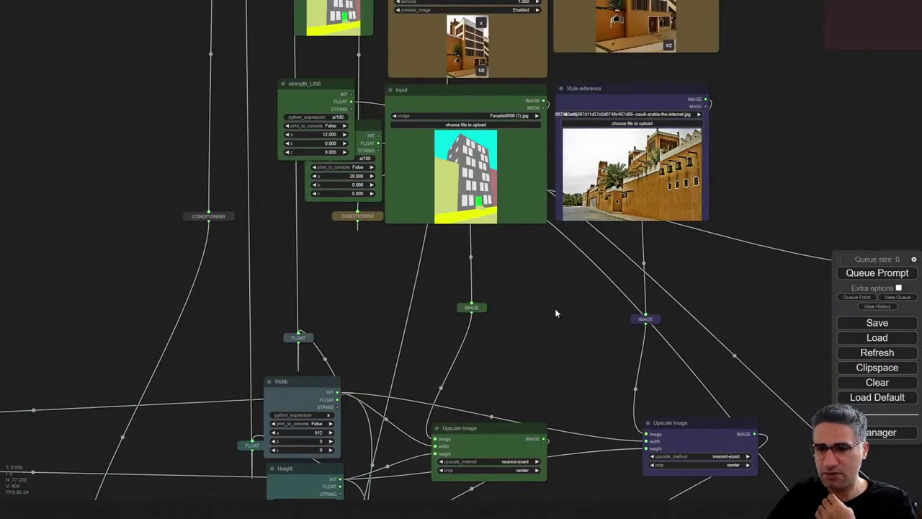
left_click_drag(555, 308, 578, 407)
scroll(344, 193, "up", 10)
left_click_drag(344, 179, 408, 68)
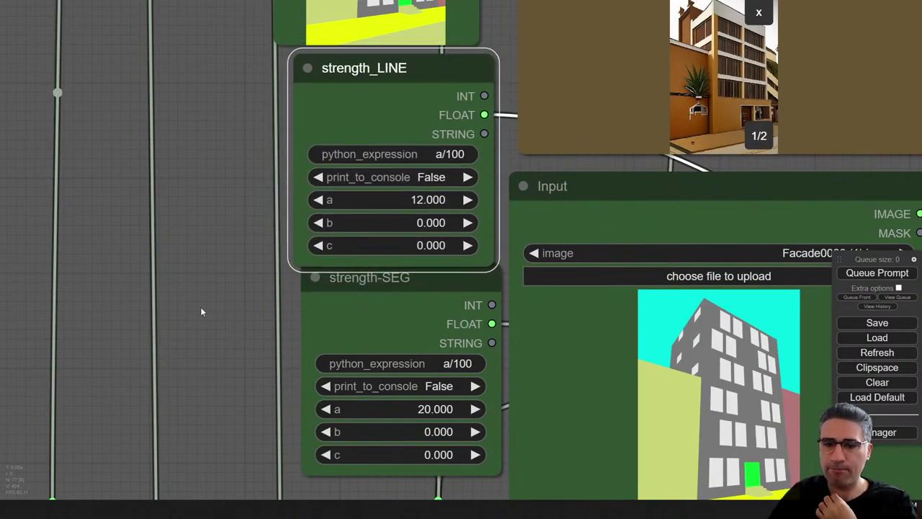
left_click_drag(200, 307, 163, 328)
scroll(236, 250, "down", 1)
scroll(236, 250, "down", 8)
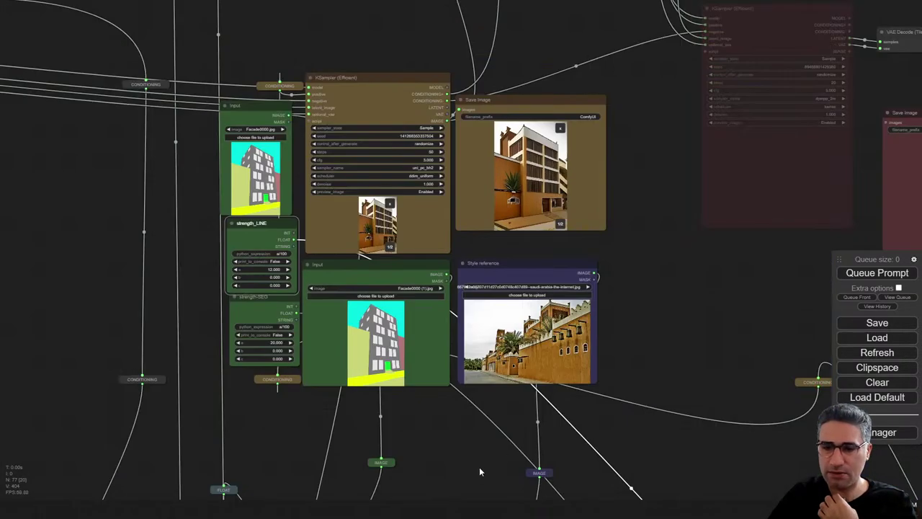
- Align the strength-SEG node directly beneath the strength_LINE node
left_click_drag(479, 466, 428, 20)
scroll(432, 108, "down", 5)
left_click_drag(197, 54, 238, 298)
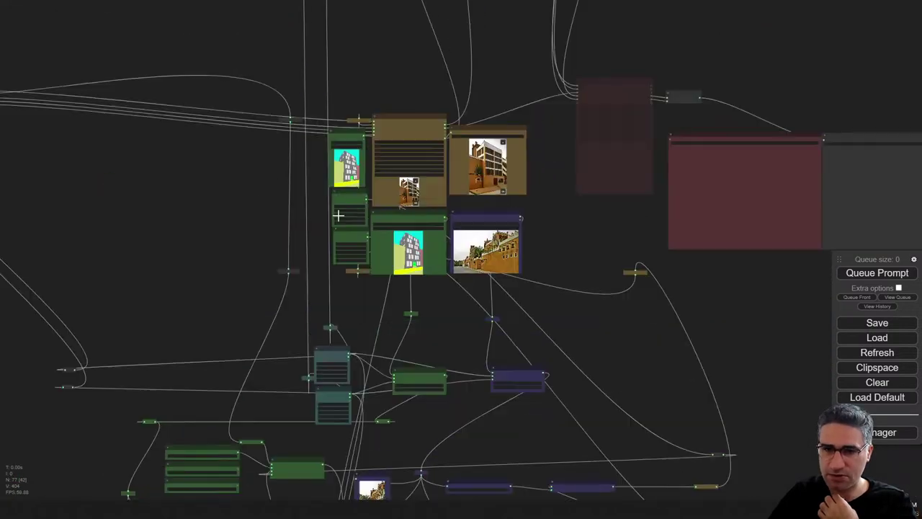
scroll(335, 214, "up", 12)
left_click_drag(349, 279, 344, 285)
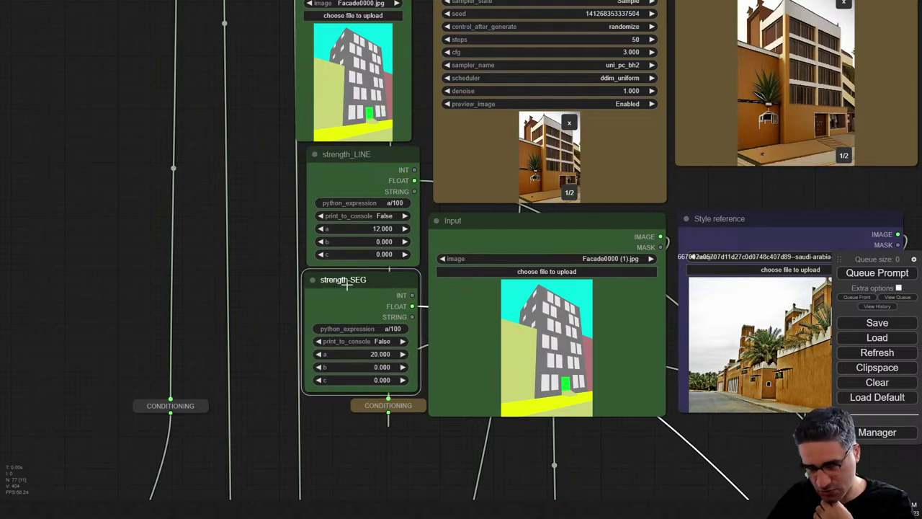
- Trace the strength-SEG link through its FLOAT reroute to the lower Apply ControlNet node's strength input, and return to the Input nodes
left_click_drag(582, 494, 457, 66)
left_click_drag(726, 431, 353, 83)
scroll(566, 324, "down", 6)
left_click_drag(760, 416, 407, 195)
left_click_drag(283, 354, 858, 307)
left_click_drag(564, 277, 217, 358)
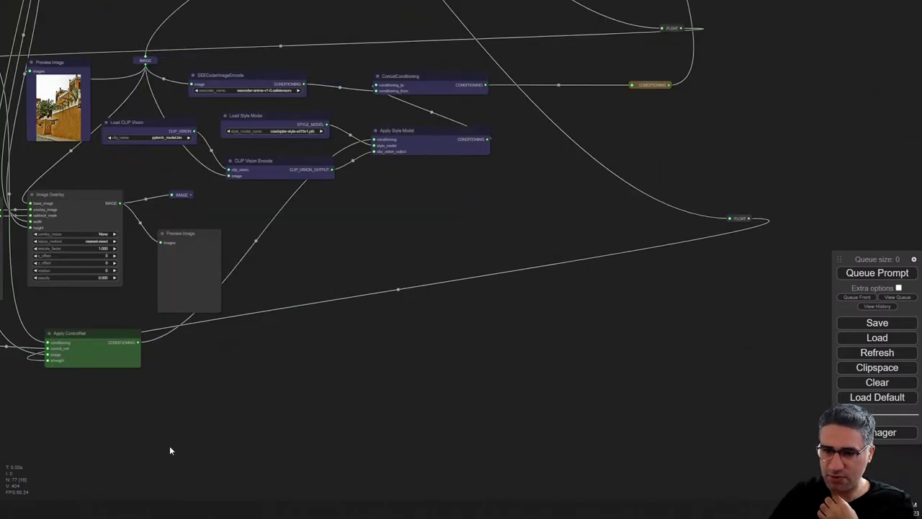
left_click_drag(170, 450, 464, 379)
scroll(375, 254, "up", 5)
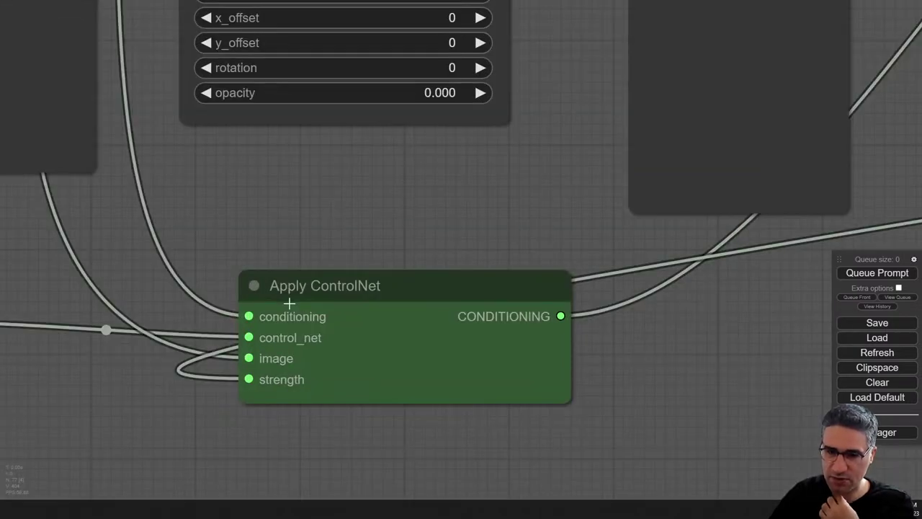
scroll(364, 288, "down", 3)
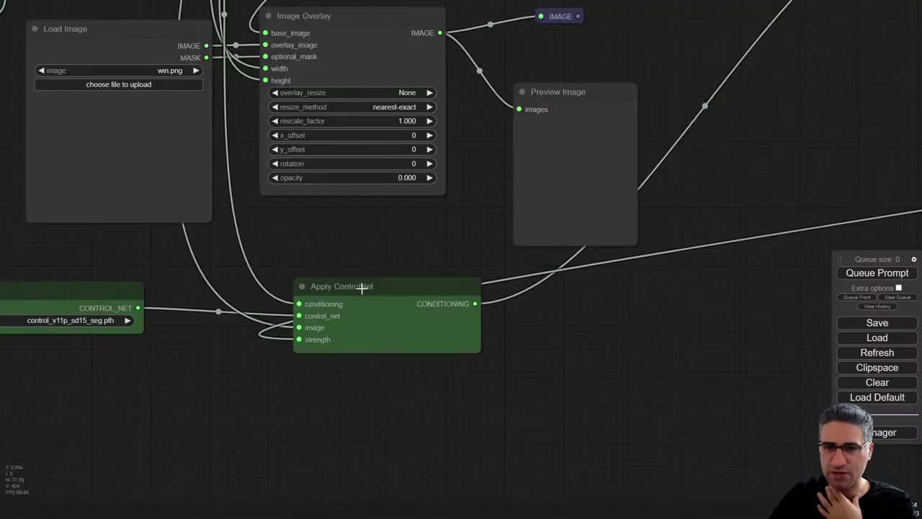
scroll(363, 288, "down", 5)
left_click_drag(583, 225, 603, 380)
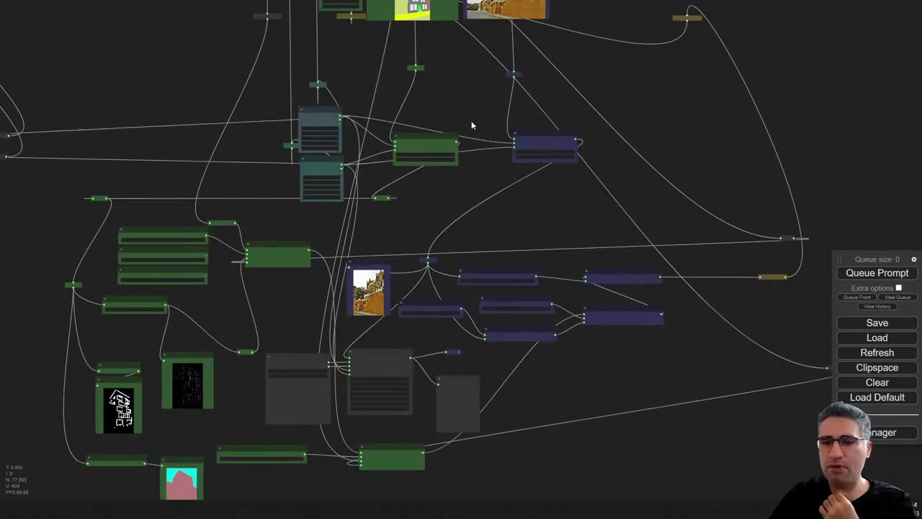
scroll(446, 371, "up", 10)
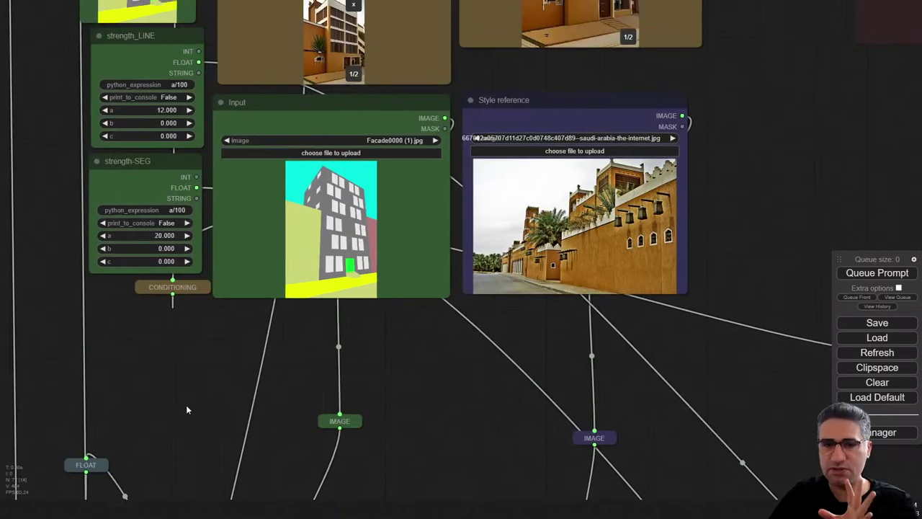
- Align the Facade0000.jpg Input node above strength_LINE, and resize the Save Image node to match the Style reference node's width
left_click_drag(186, 409, 214, 498)
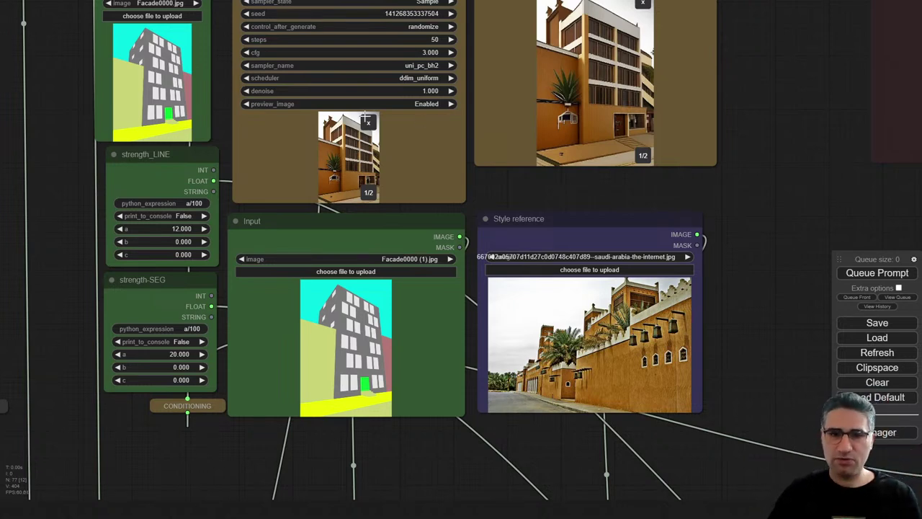
left_click_drag(70, 44, 73, 181)
left_click_drag(172, 102, 179, 102)
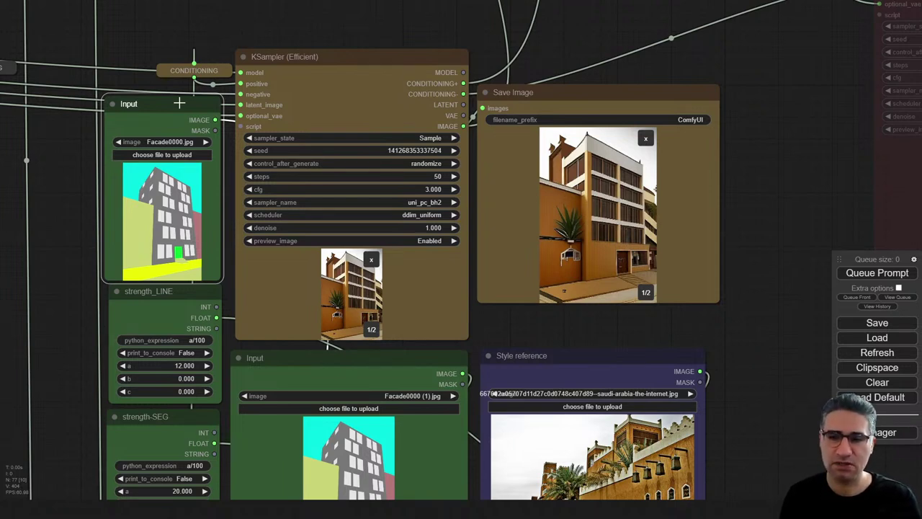
left_click_drag(54, 274, 42, 206)
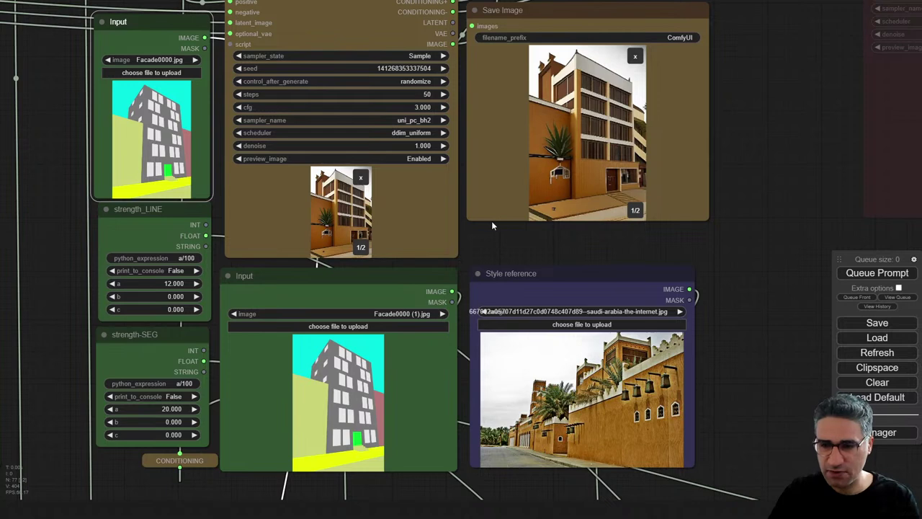
left_click_drag(709, 219, 695, 244)
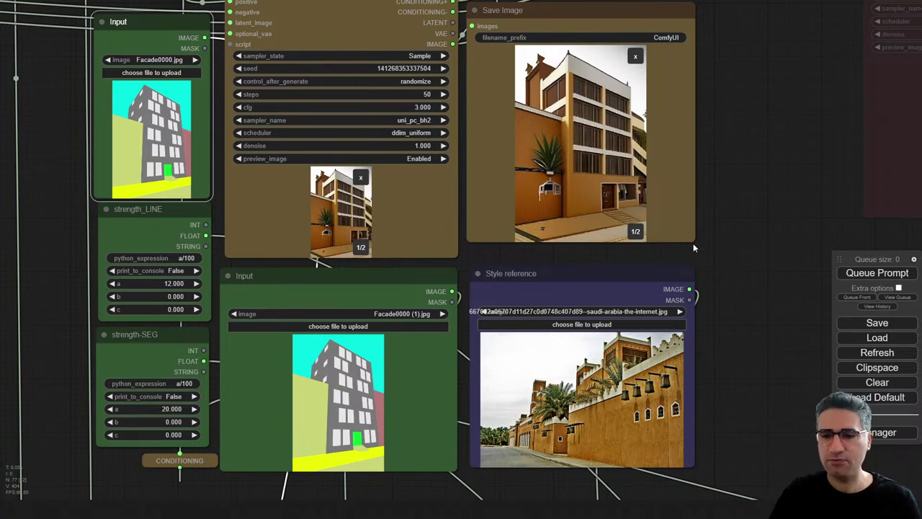
- Clear the current workflow and load the workflow from FACADE.png in the WORKFLOW folder on drive D
scroll(693, 243, "down", 5)
left_click_drag(714, 250, 599, 189)
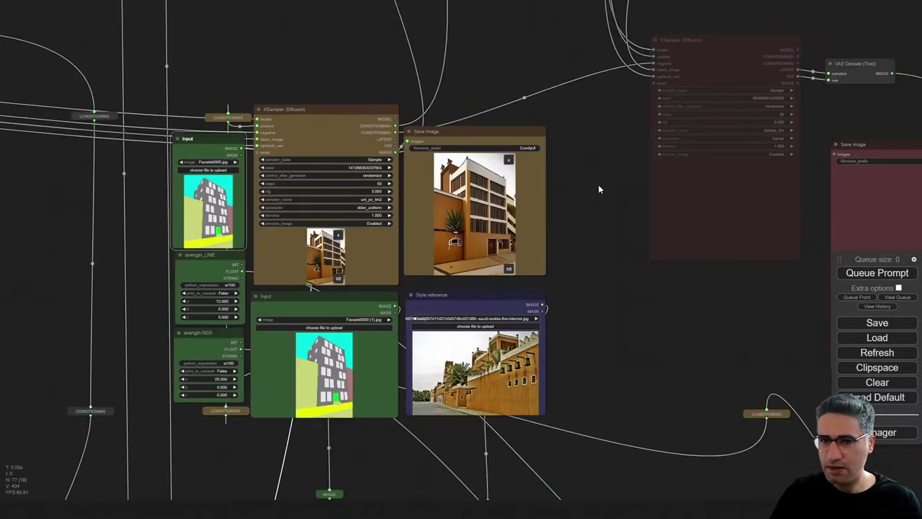
left_click(876, 382)
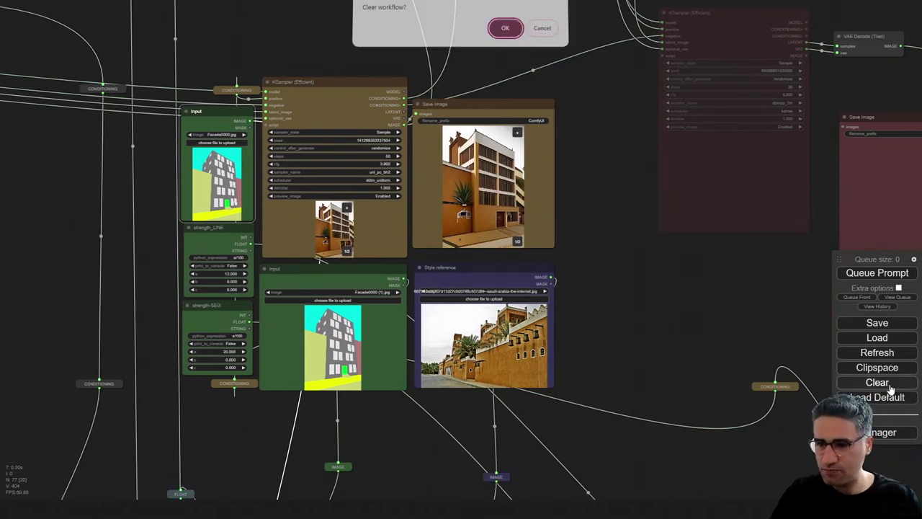
left_click(505, 32)
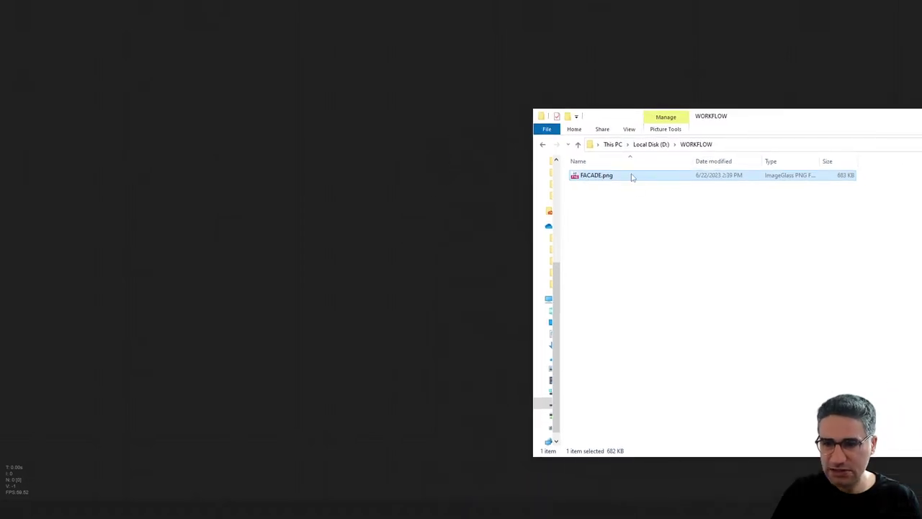
left_click_drag(632, 177, 336, 273)
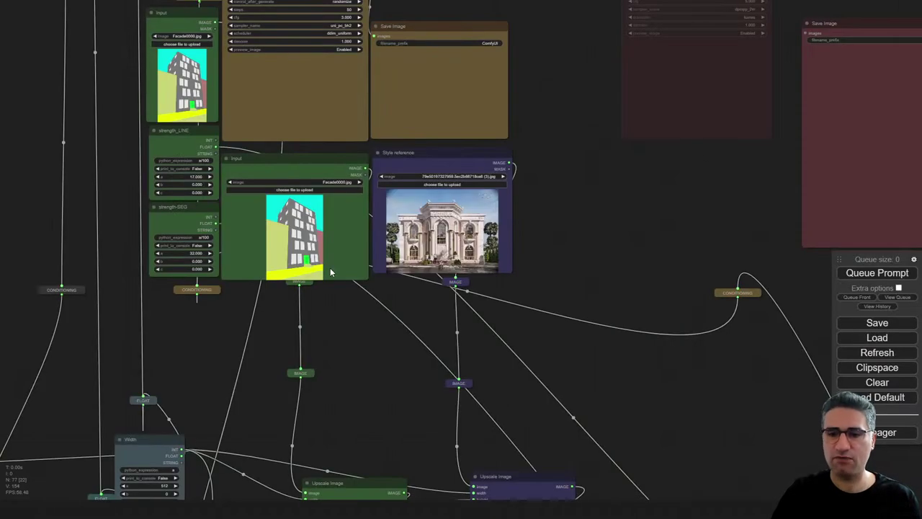
- Nudge the Style reference node slightly away from the neighbouring Input node and queue the prompt
scroll(335, 284, "down", 5)
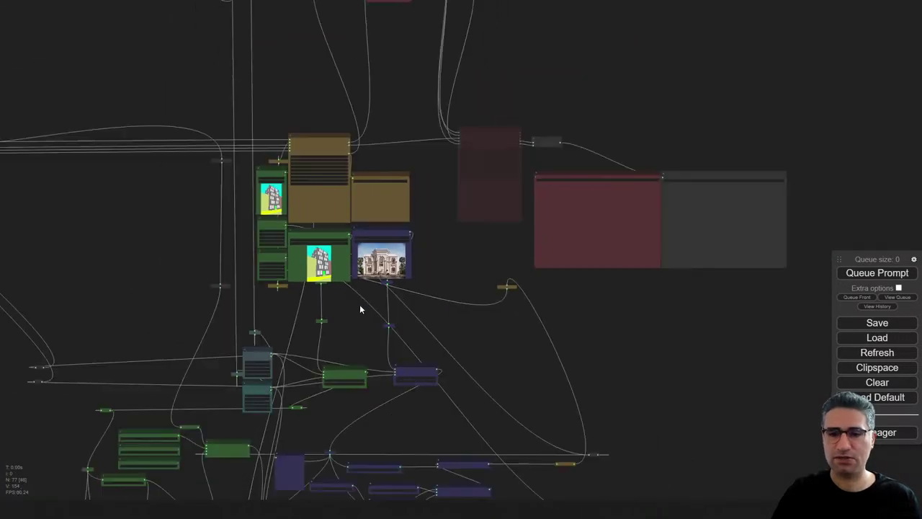
scroll(328, 252, "up", 3)
scroll(327, 251, "up", 10)
scroll(331, 321, "down", 4)
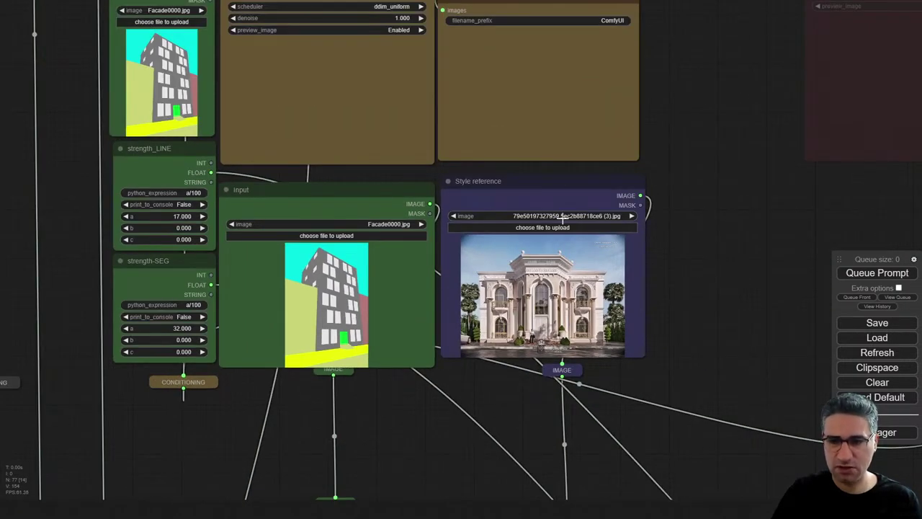
left_click_drag(502, 182, 505, 180)
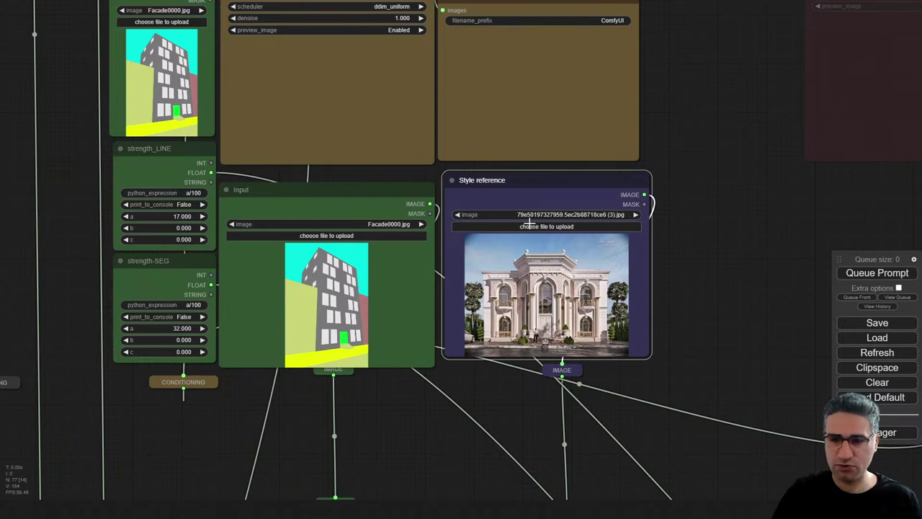
left_click(893, 278)
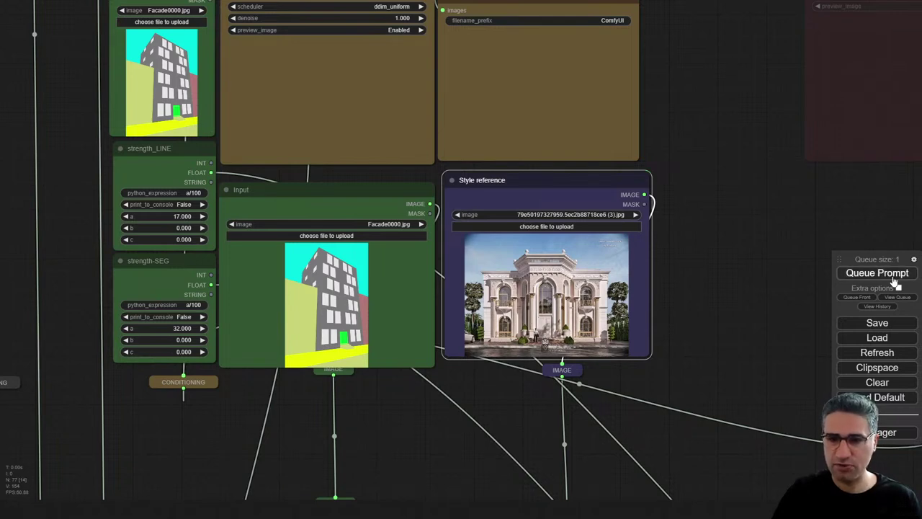
- Examine the Efficient Loader's model and prompt settings, and trace its output links across to the KSampler (Efficient) node
scroll(660, 266, "down", 15)
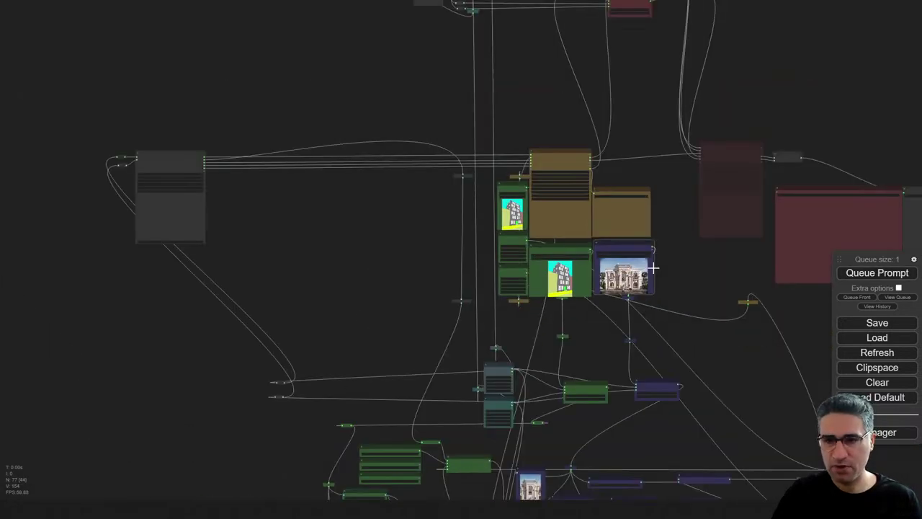
scroll(341, 200, "up", 6)
left_click_drag(455, 260, 349, 214)
scroll(183, 133, "up", 4)
scroll(267, 128, "up", 6)
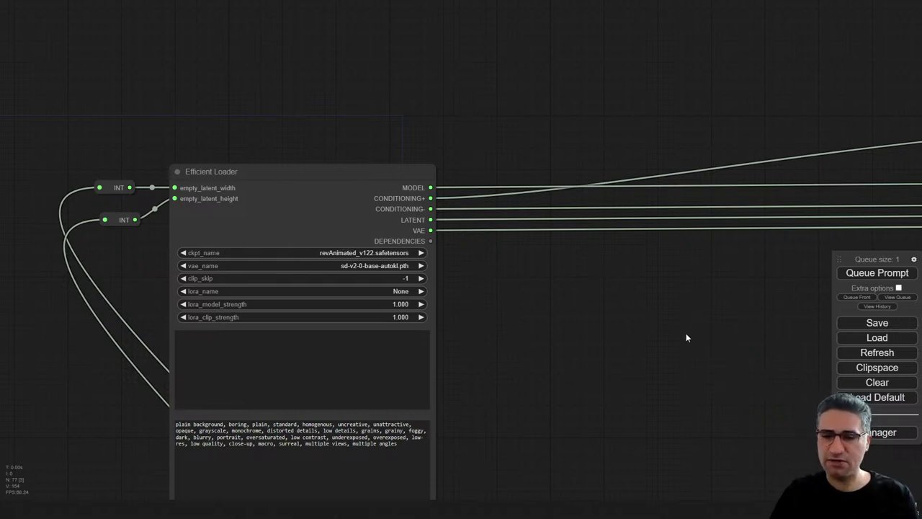
left_click_drag(686, 334, 211, 252)
scroll(211, 252, "down", 5)
left_click_drag(350, 356, 305, 347)
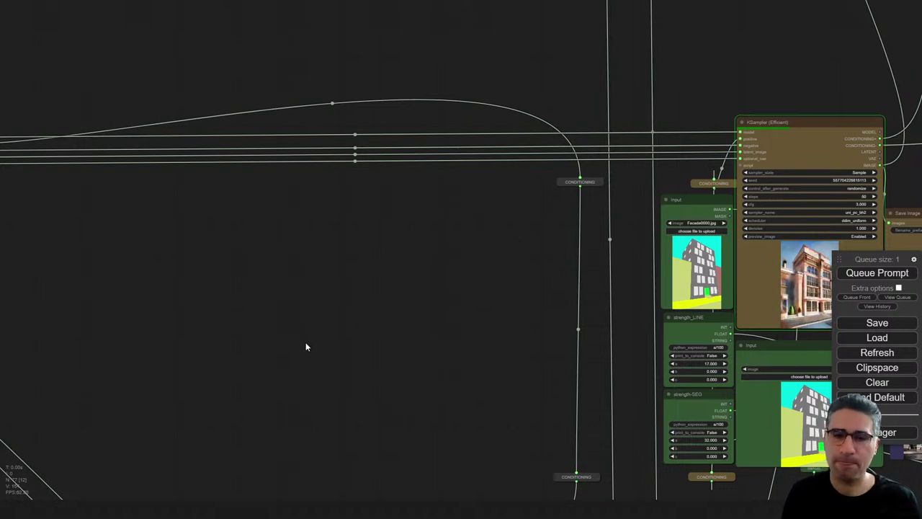
left_click_drag(305, 347, 82, 278)
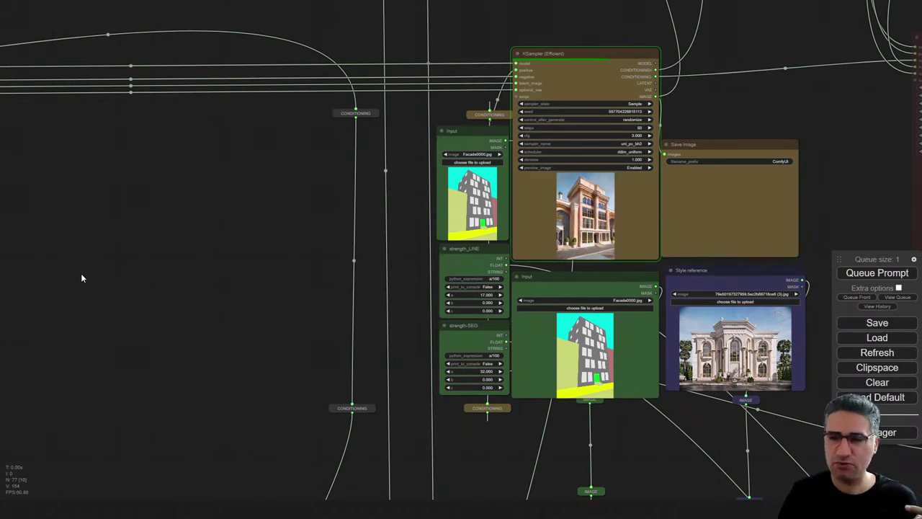
- Compare the generated facade in the Save Image node with the input and style reference images, and review the surrounding node graph
left_click_drag(799, 120, 602, 83)
scroll(516, 81, "up", 5)
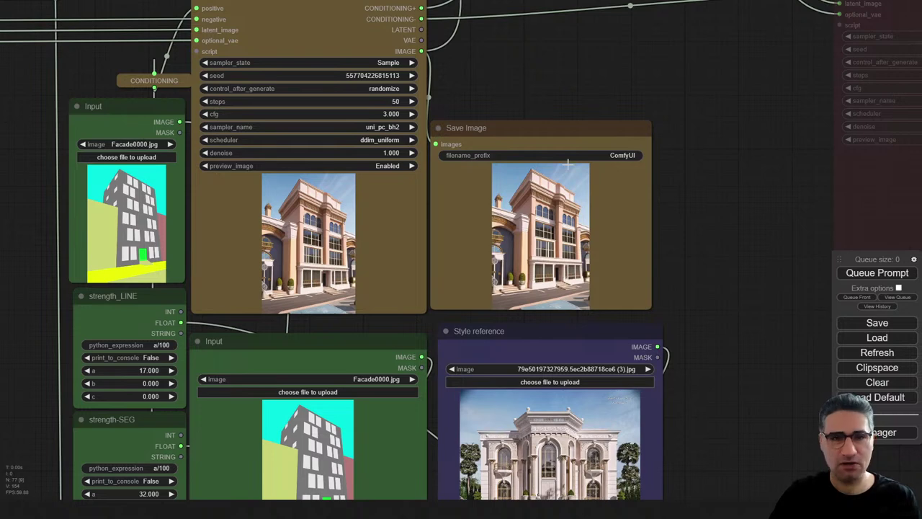
scroll(718, 322, "down", 3)
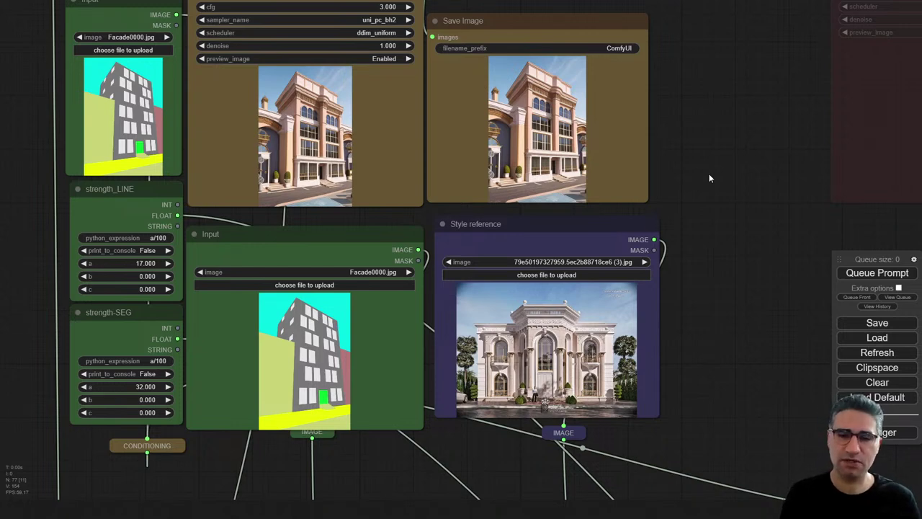
scroll(708, 214, "down", 10)
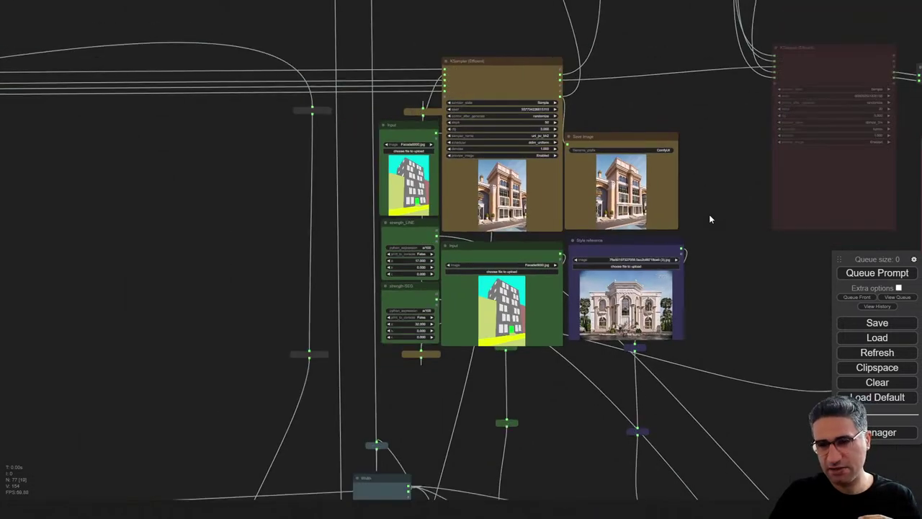
left_click_drag(644, 247, 553, 133)
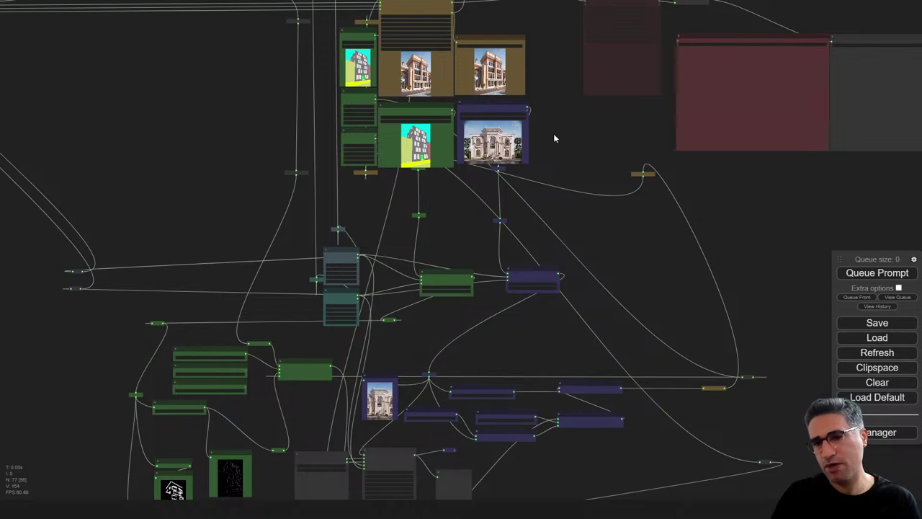
scroll(553, 138, "up", 10)
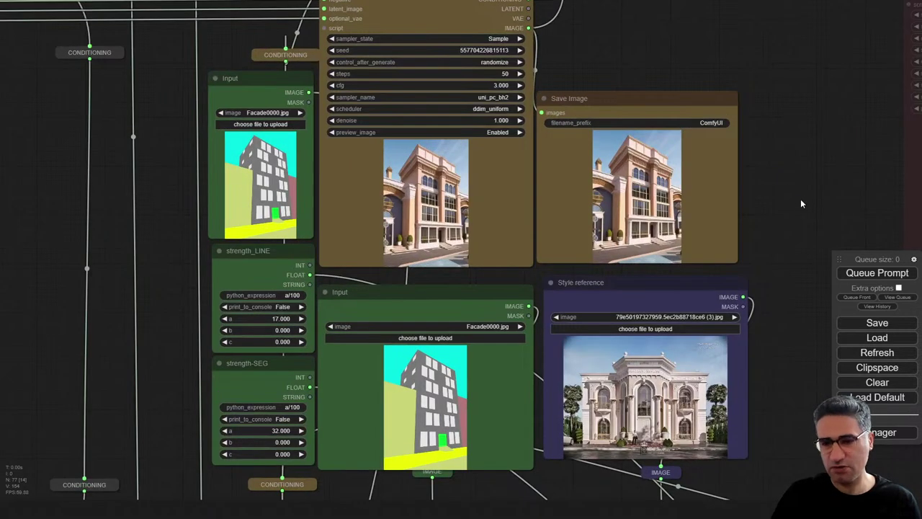